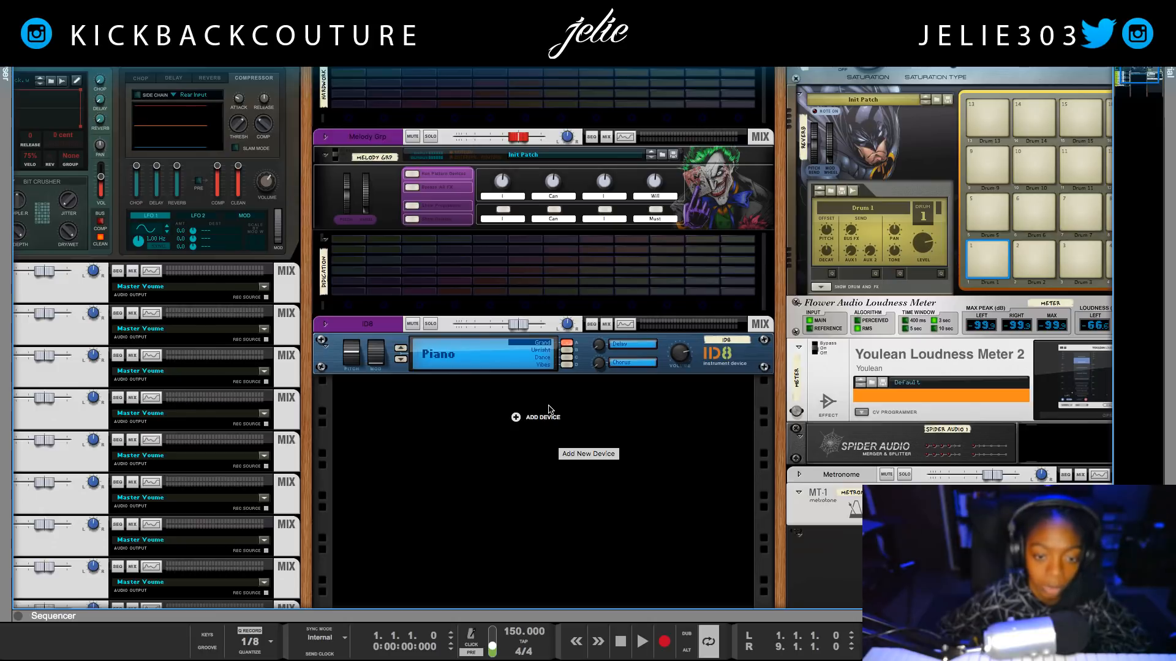
# - Add the Glitchmachines Palindrome instrument to the rack below the ID8 device
pyautogui.rightClick(555, 423)
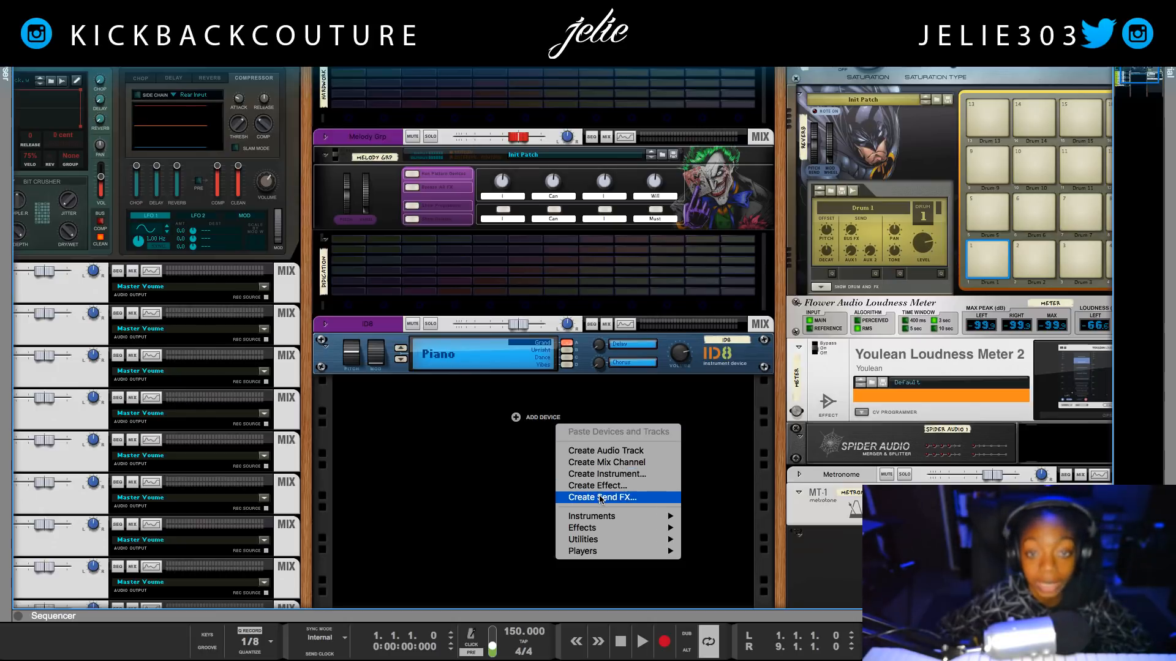
pyautogui.moveTo(650, 519)
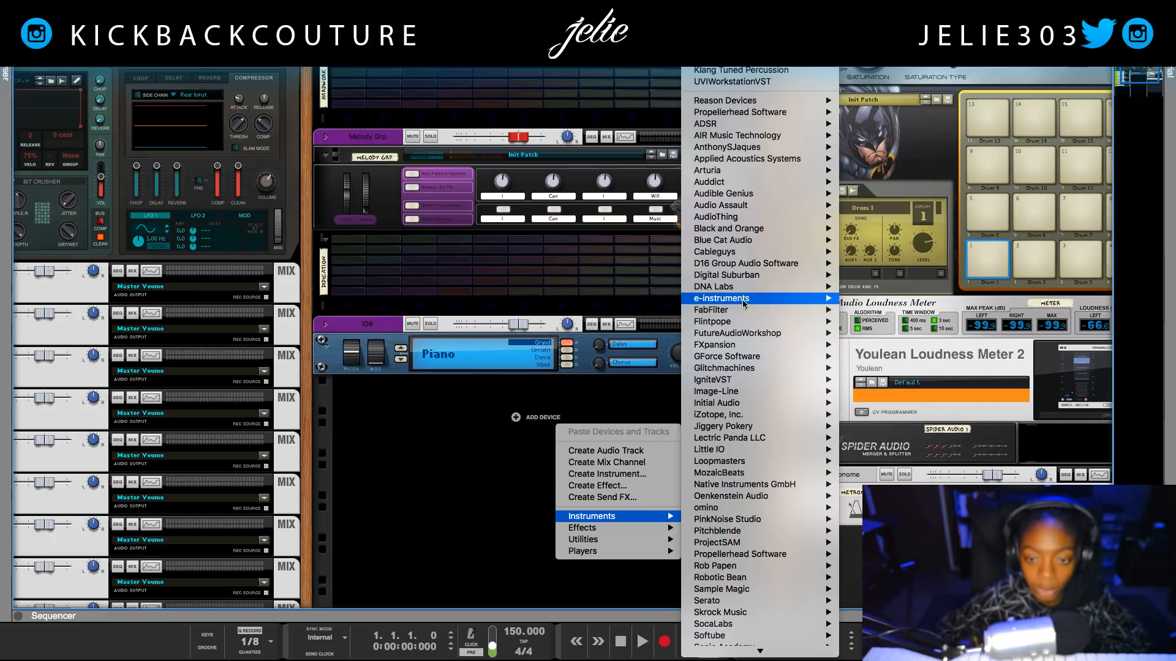
pyautogui.moveTo(805, 369)
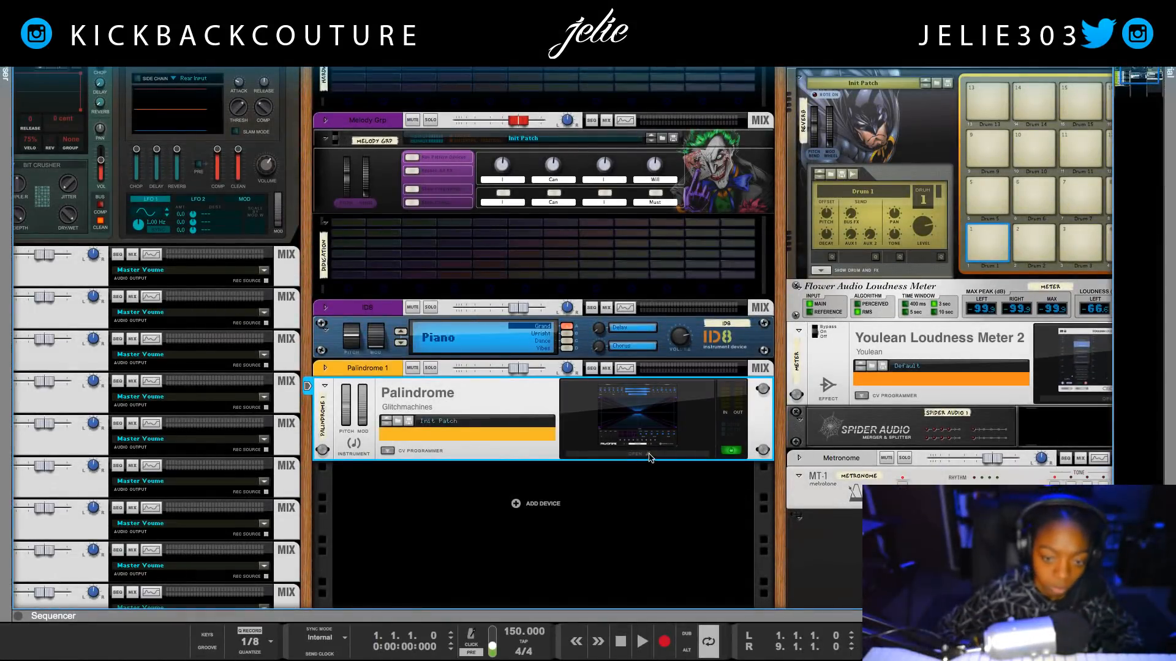
# - Open Palindrome's plugin interface, enlarge its window and place it over the middle of the rack
pyautogui.click(649, 458)
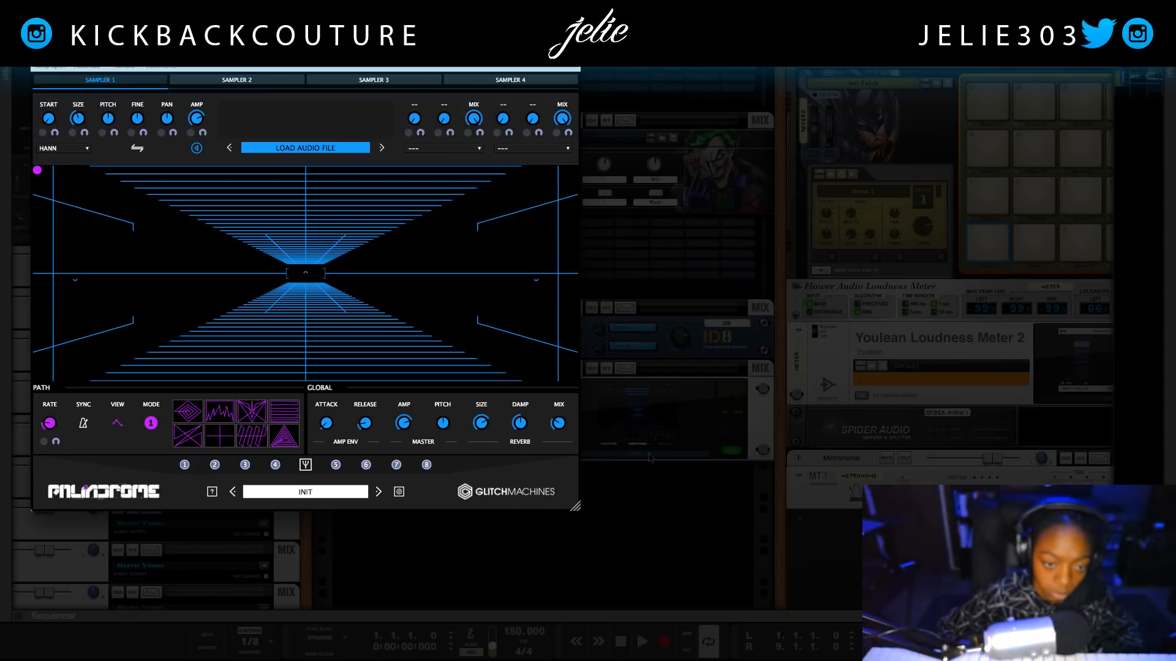
pyautogui.moveTo(309, 45); pyautogui.dragTo(545, 112)
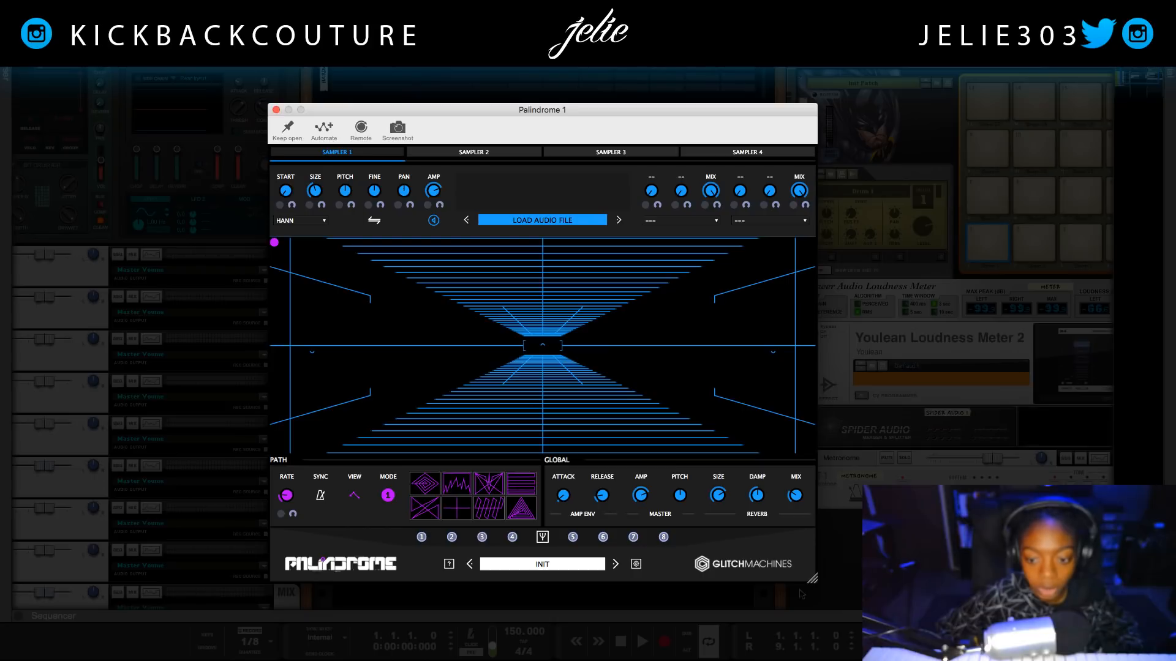
pyautogui.moveTo(811, 590); pyautogui.dragTo(853, 579)
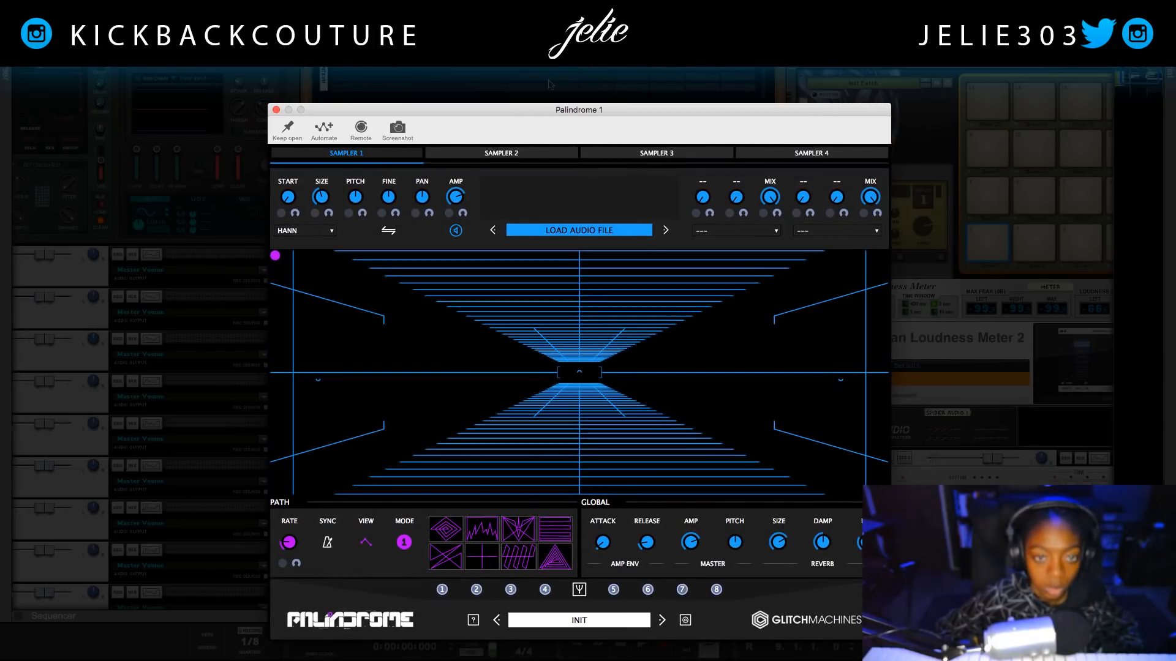
pyautogui.moveTo(550, 112); pyautogui.dragTo(529, 90)
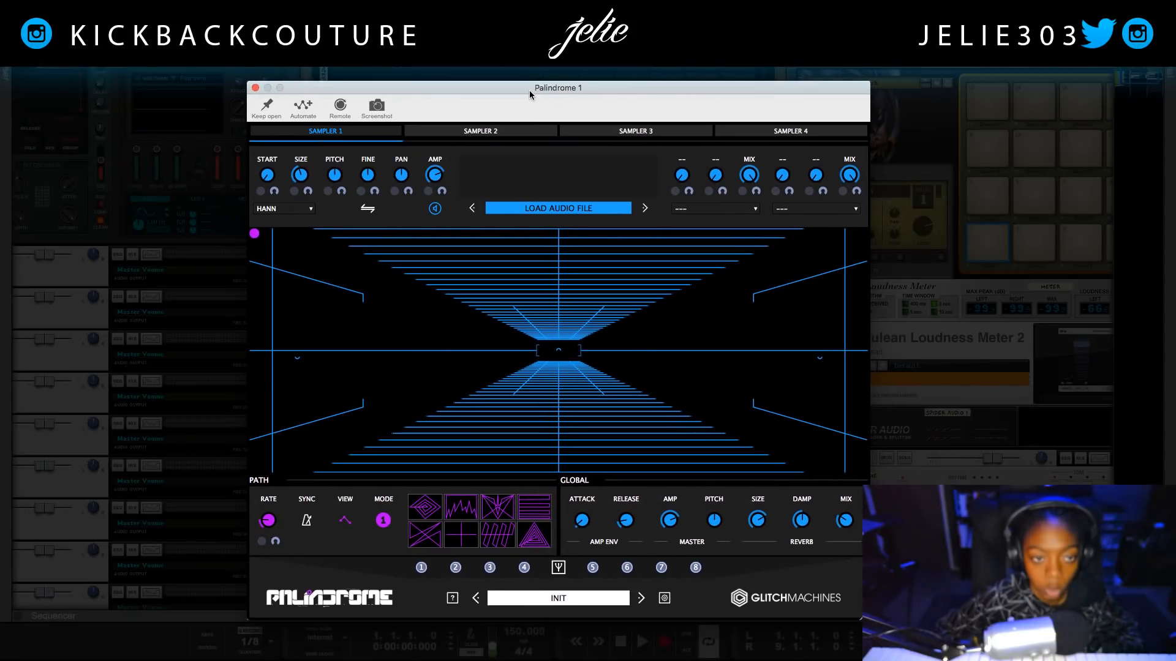
# - View Palindrome's Samplers 2, 3 and 4 in turn and return to Sampler 1
pyautogui.click(499, 134)
pyautogui.click(621, 130)
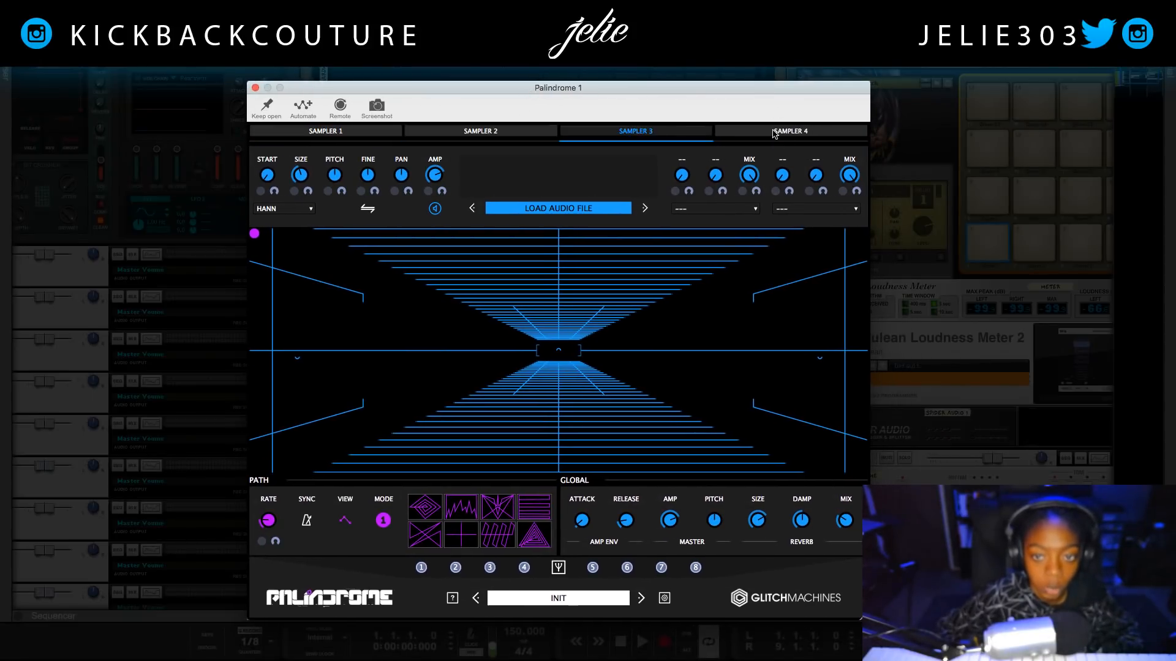
pyautogui.click(775, 133)
pyautogui.click(398, 132)
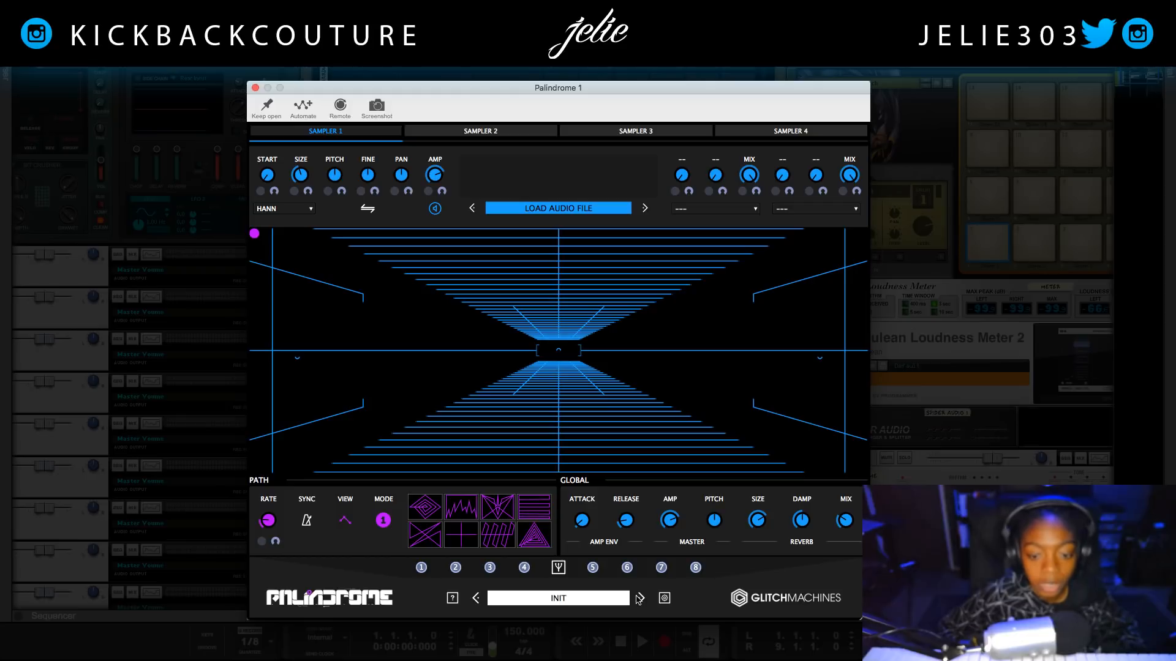
# - Step forward through Palindrome's presets from INIT to AlienDawnChorus
pyautogui.click(639, 598)
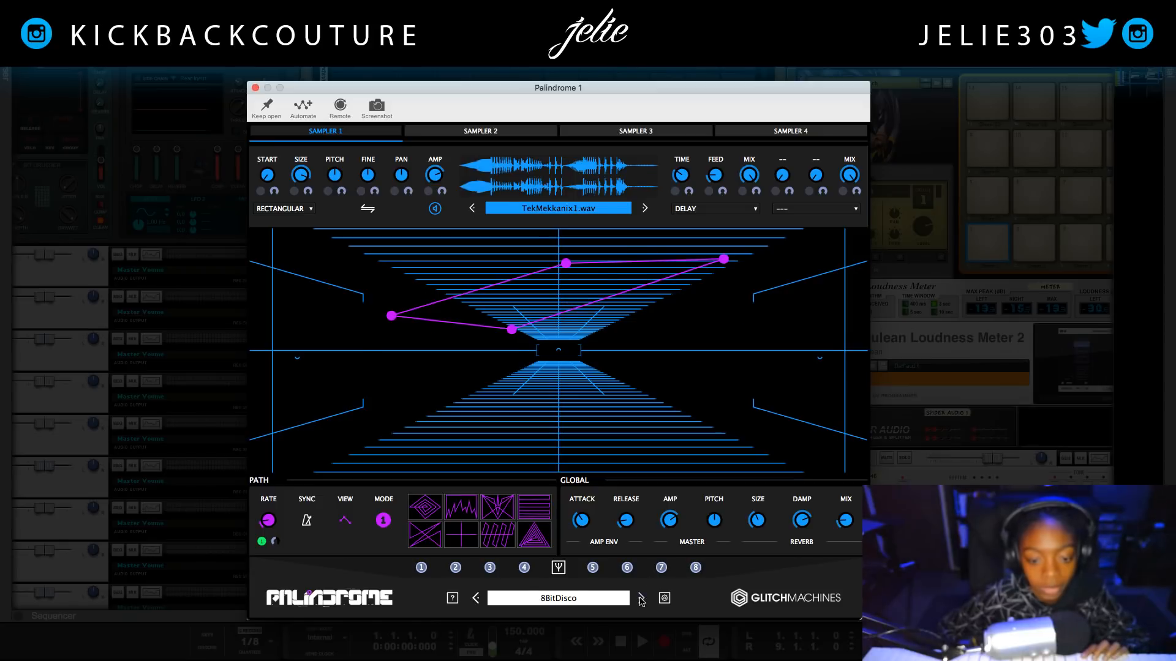
pyautogui.click(641, 599)
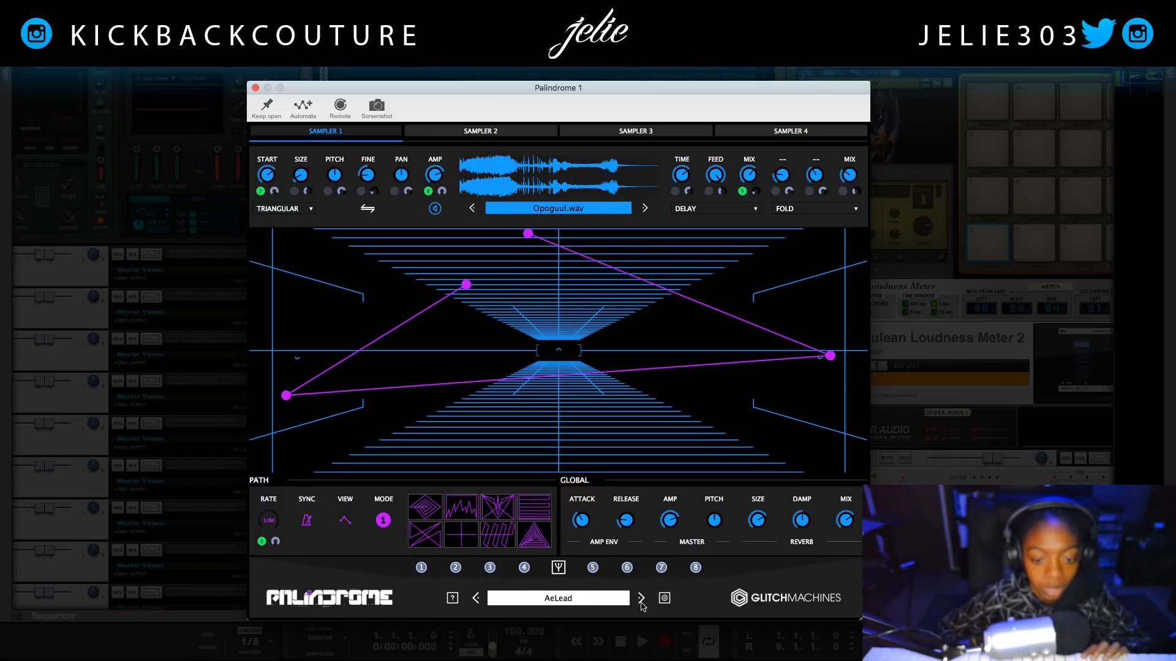
pyautogui.click(642, 602)
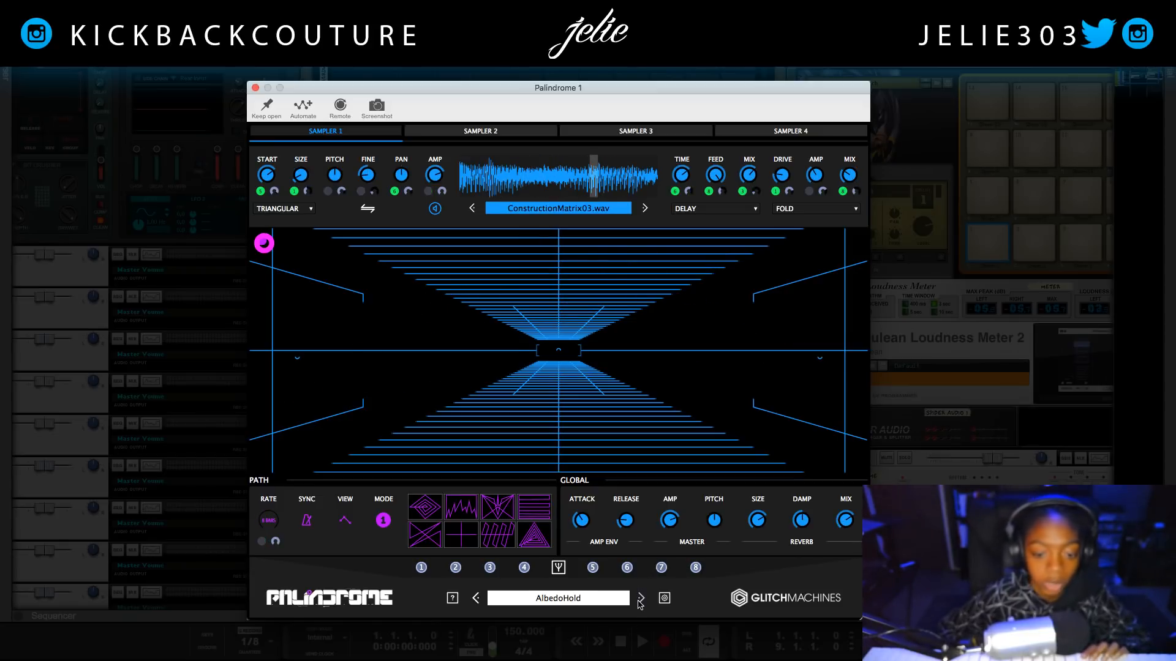
pyautogui.click(641, 599)
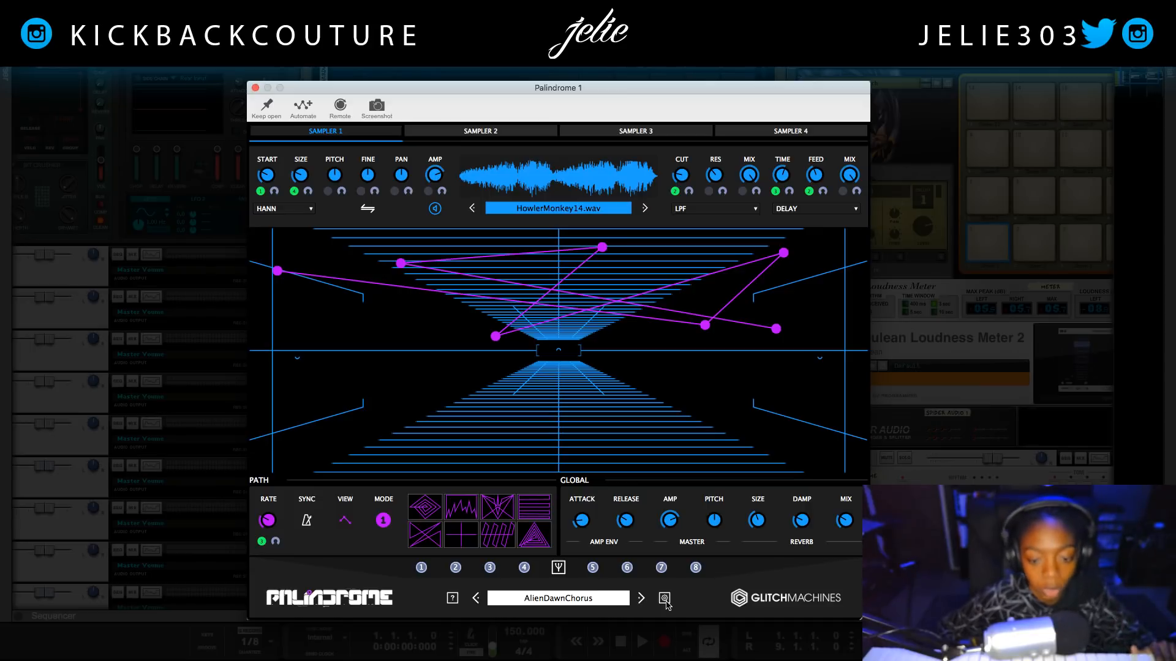
# - Initialize the preset's parameters and check the samples in Samplers 2, 3 and 4, returning to Sampler 1
pyautogui.click(665, 600)
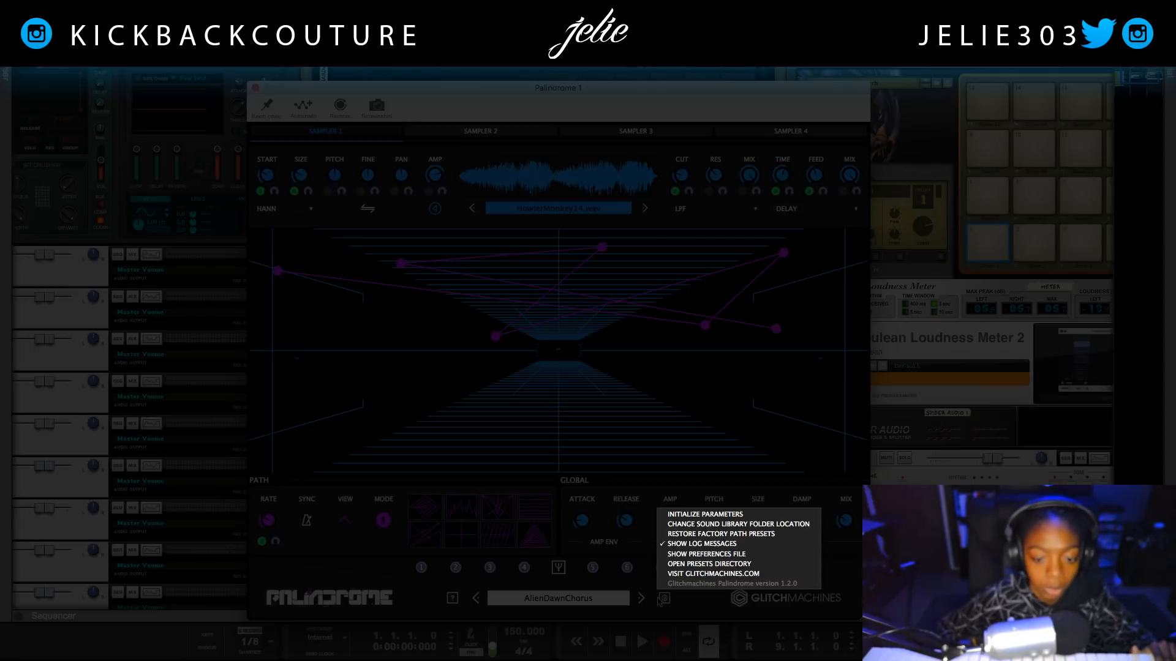
pyautogui.click(707, 516)
pyautogui.click(509, 133)
pyautogui.click(646, 135)
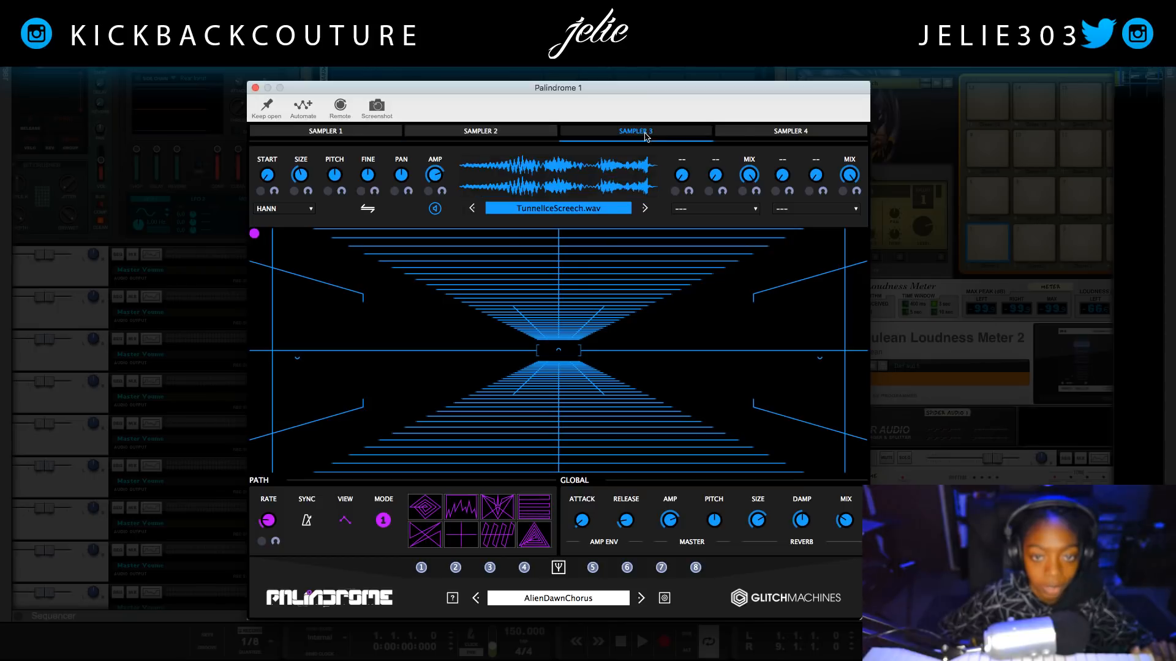
pyautogui.click(765, 133)
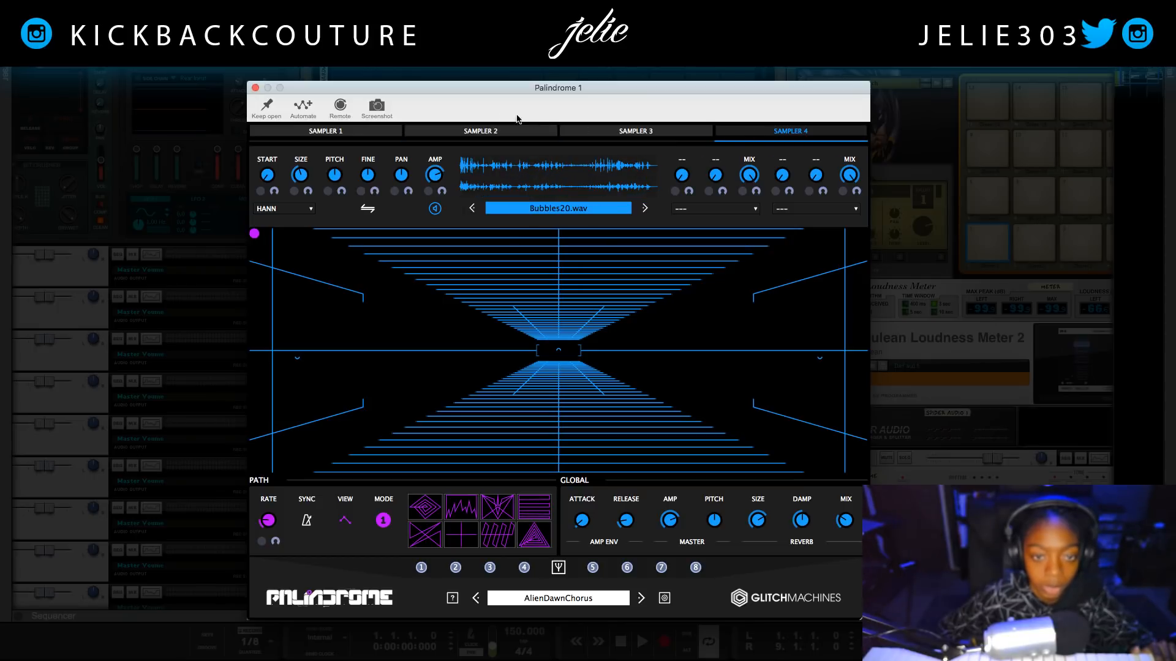
pyautogui.click(376, 137)
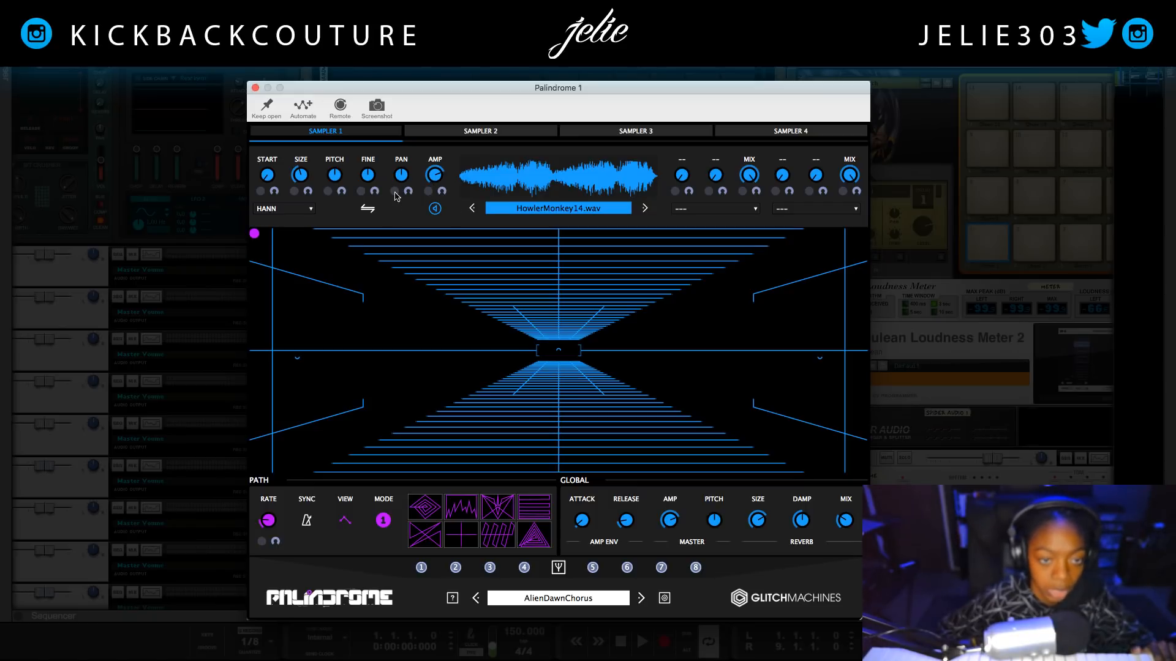
# - Inspect the Envelope 1 editor and Sampler 1's available effects, leaving the effect unassigned, and return to the path display
pyautogui.click(558, 568)
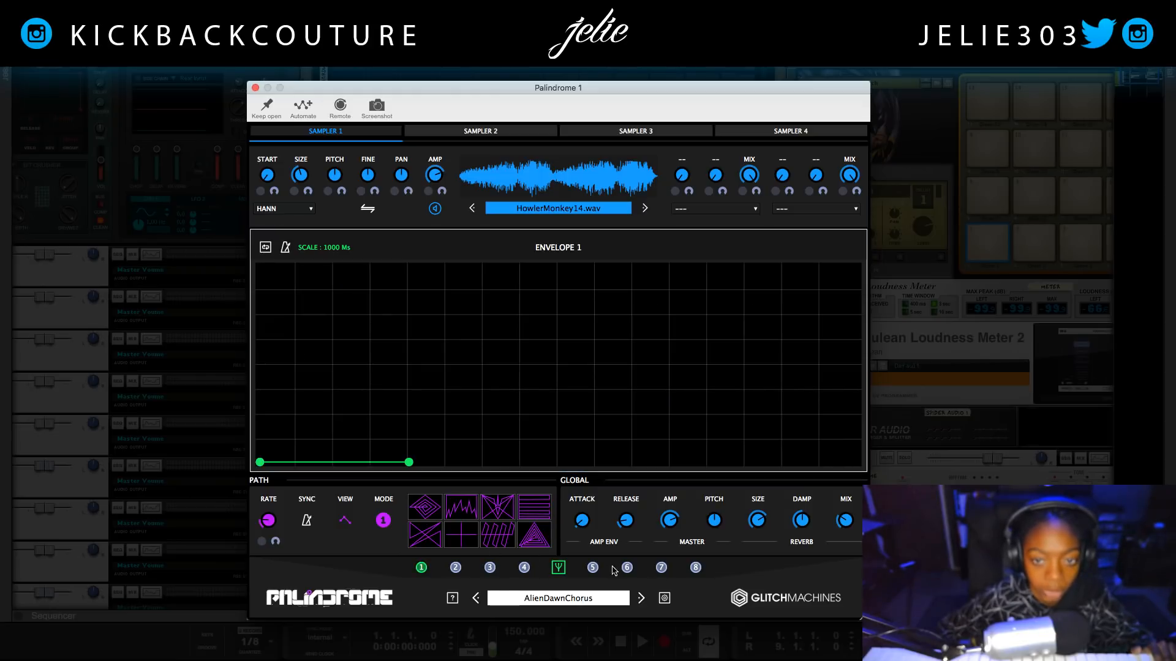
pyautogui.click(703, 214)
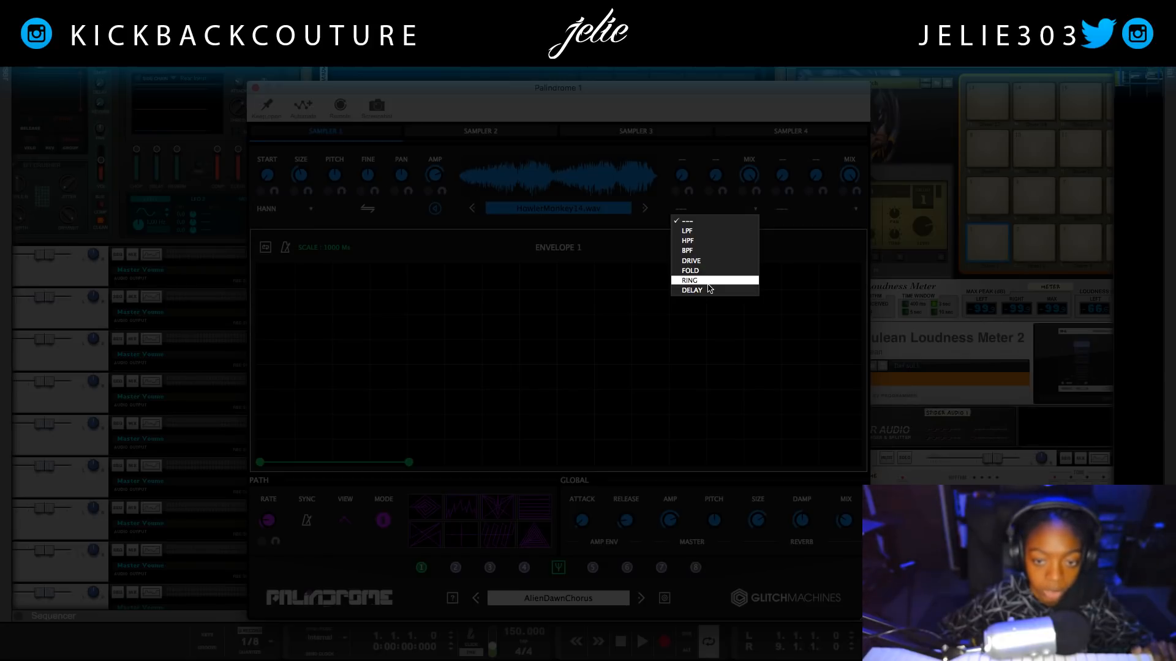
pyautogui.click(783, 234)
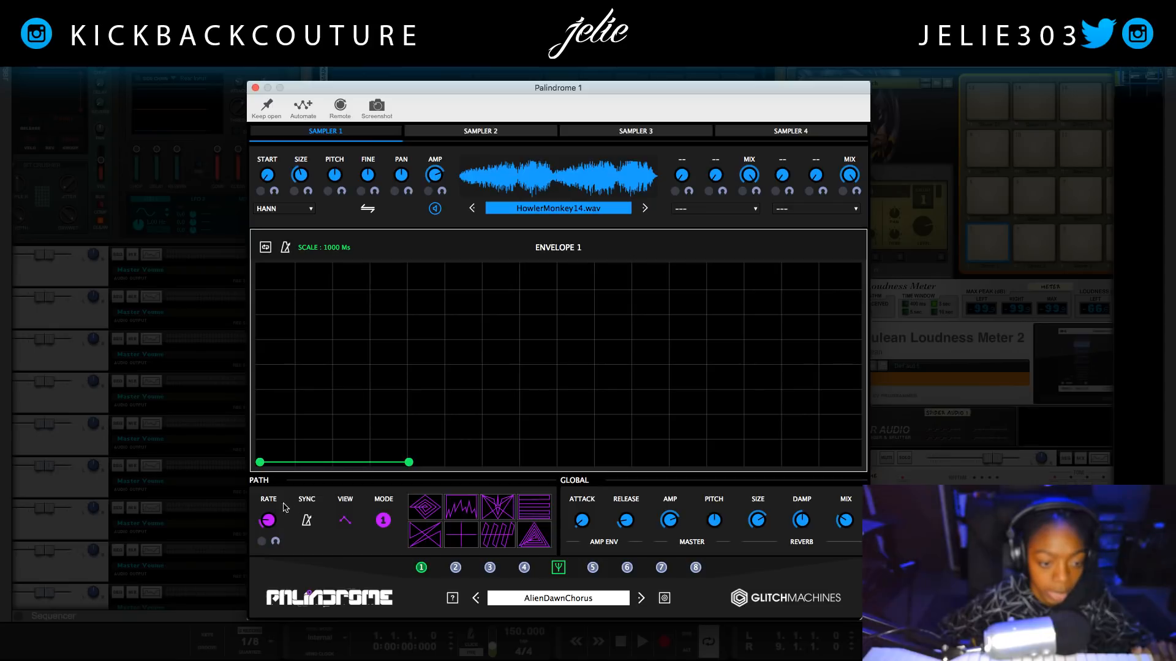
pyautogui.click(558, 569)
# - Try out the path shape presets, starting with the nested triangle, and settle on the jagged zigzag path
pyautogui.click(530, 541)
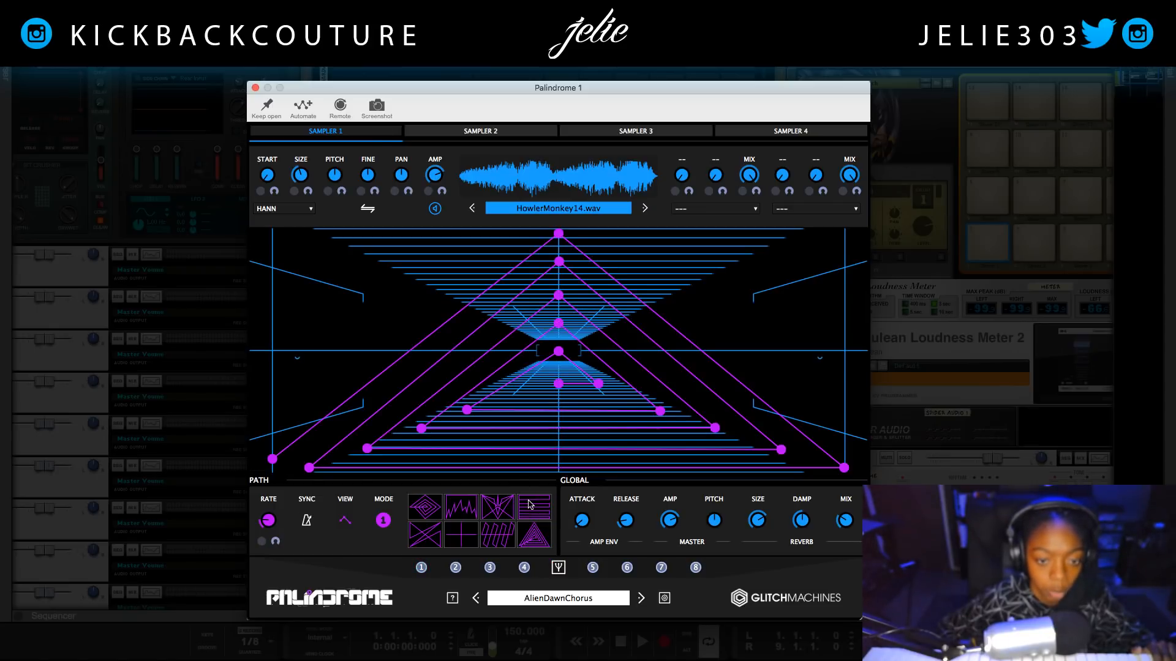
pyautogui.click(506, 509)
pyautogui.click(474, 543)
pyautogui.click(464, 513)
pyautogui.click(436, 510)
pyautogui.click(428, 535)
pyautogui.click(432, 518)
pyautogui.click(469, 541)
pyautogui.click(471, 520)
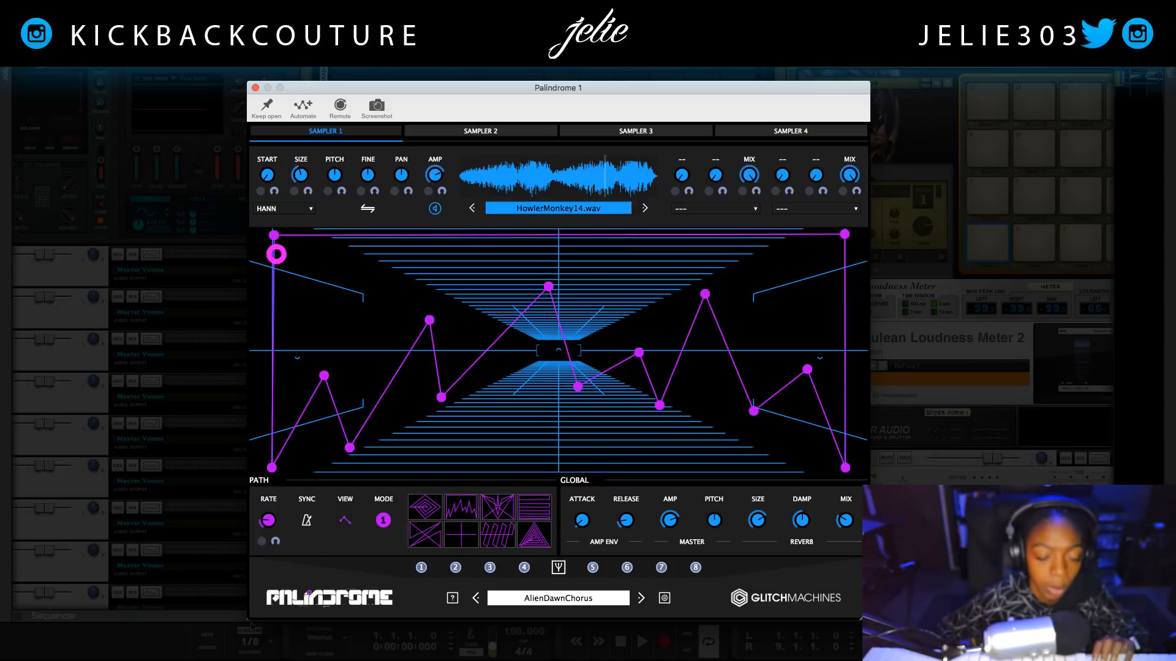
# - Try a faster free-running path rate, turn on tempo sync and set the rate to 1/4
pyautogui.moveTo(267, 518); pyautogui.dragTo(291, 416)
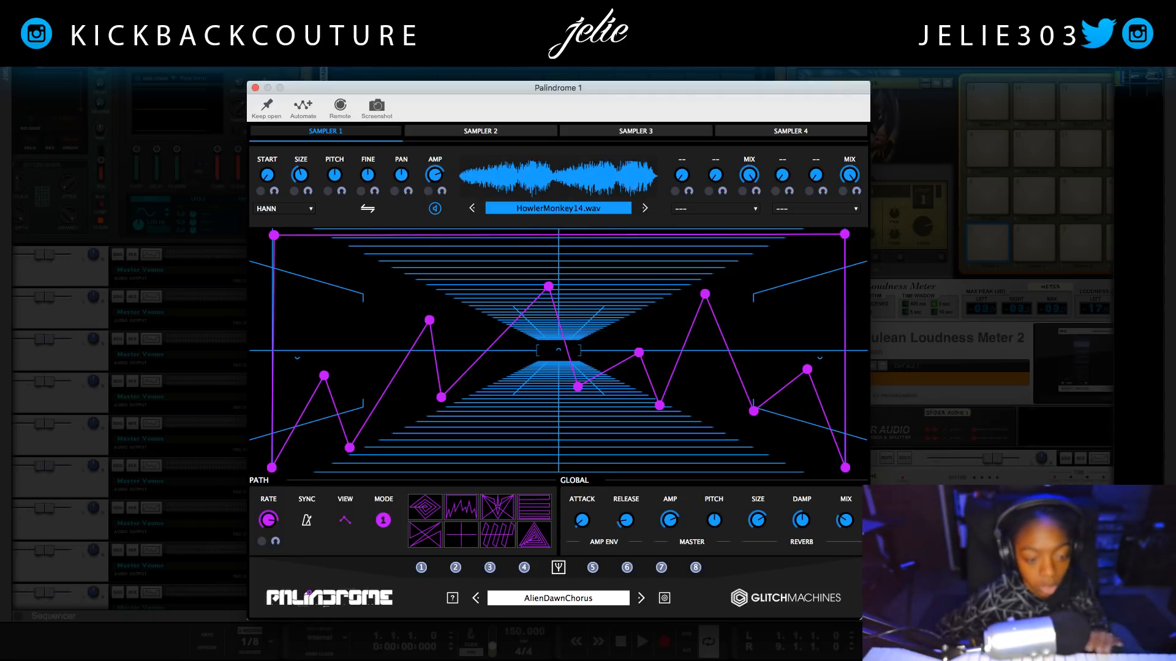
pyautogui.click(305, 522)
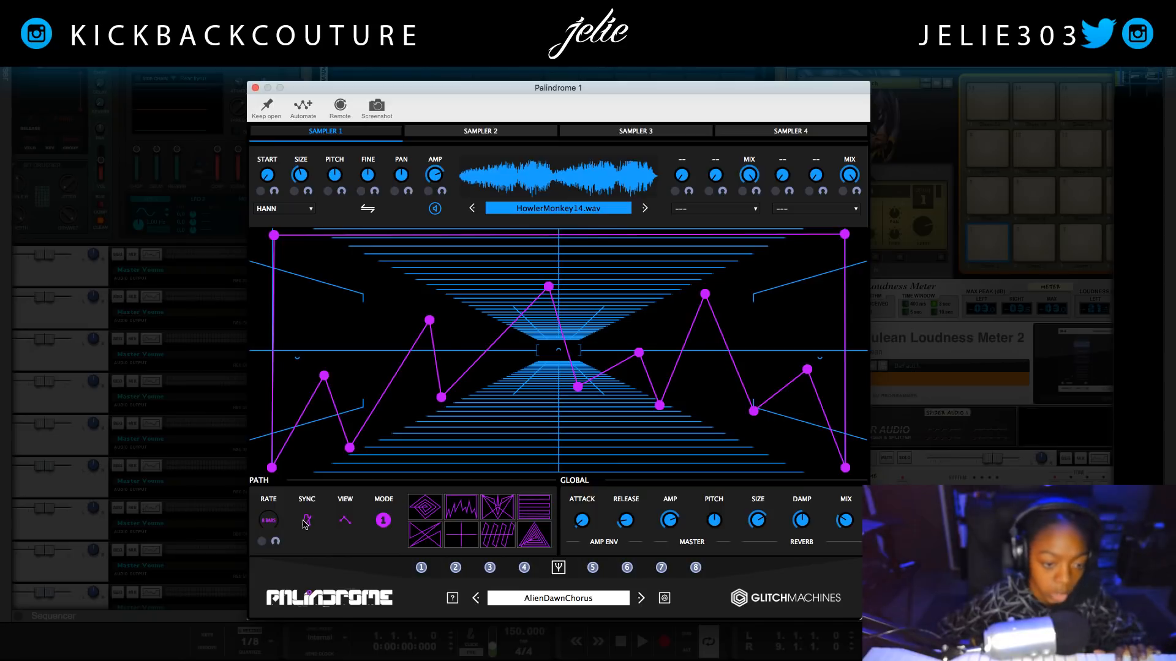
pyautogui.moveTo(270, 533); pyautogui.dragTo(281, 486)
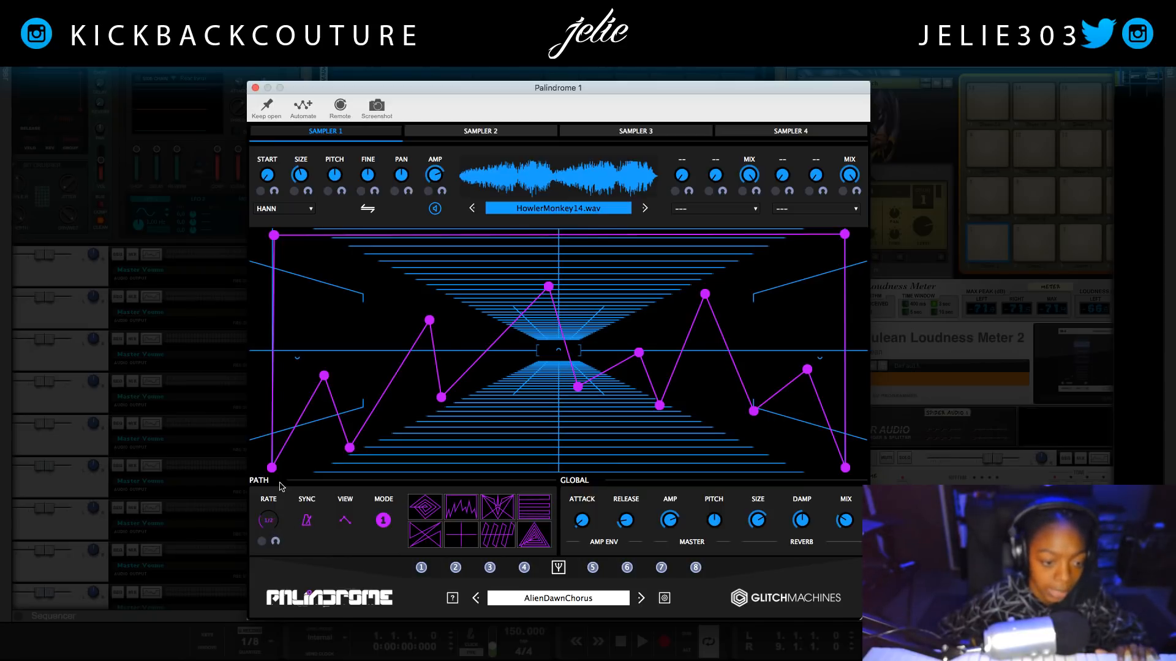
pyautogui.moveTo(287, 428); pyautogui.dragTo(298, 500)
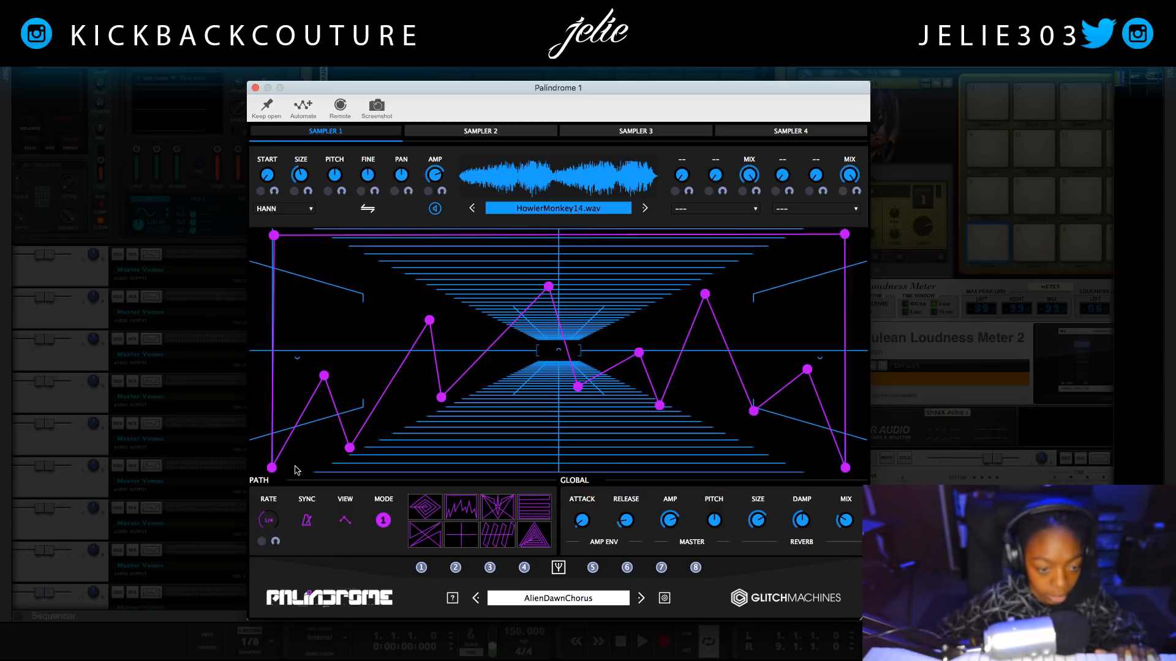
# - Toggle the path's connecting lines off and on, leaving only the path points displayed
pyautogui.click(345, 521)
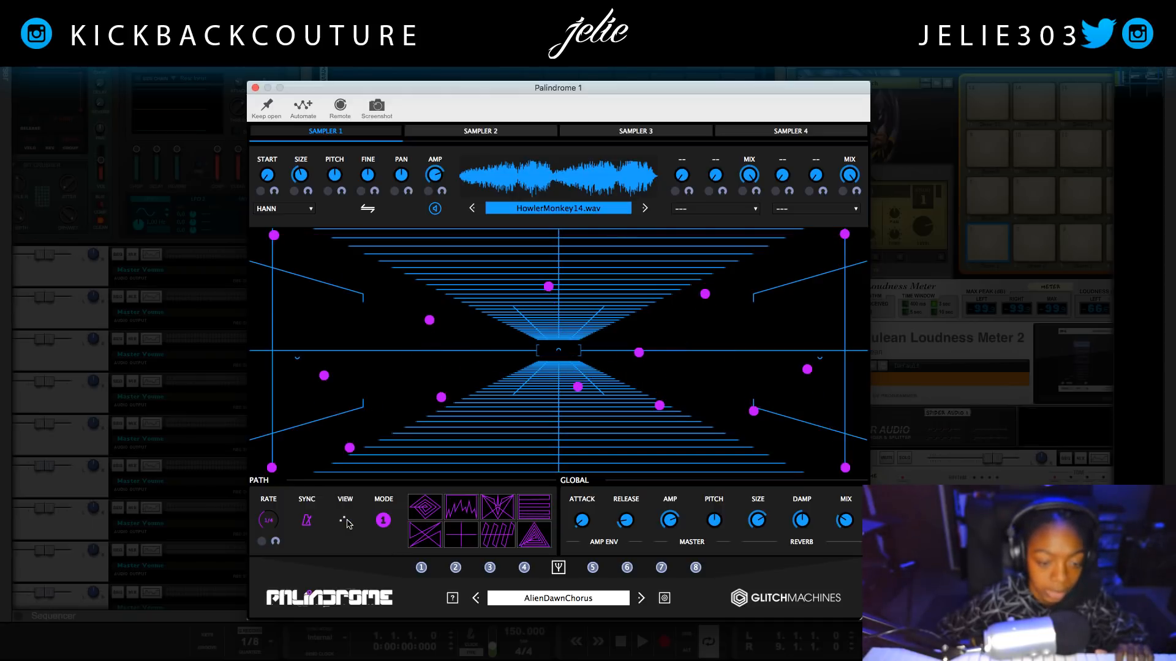
pyautogui.click(345, 521)
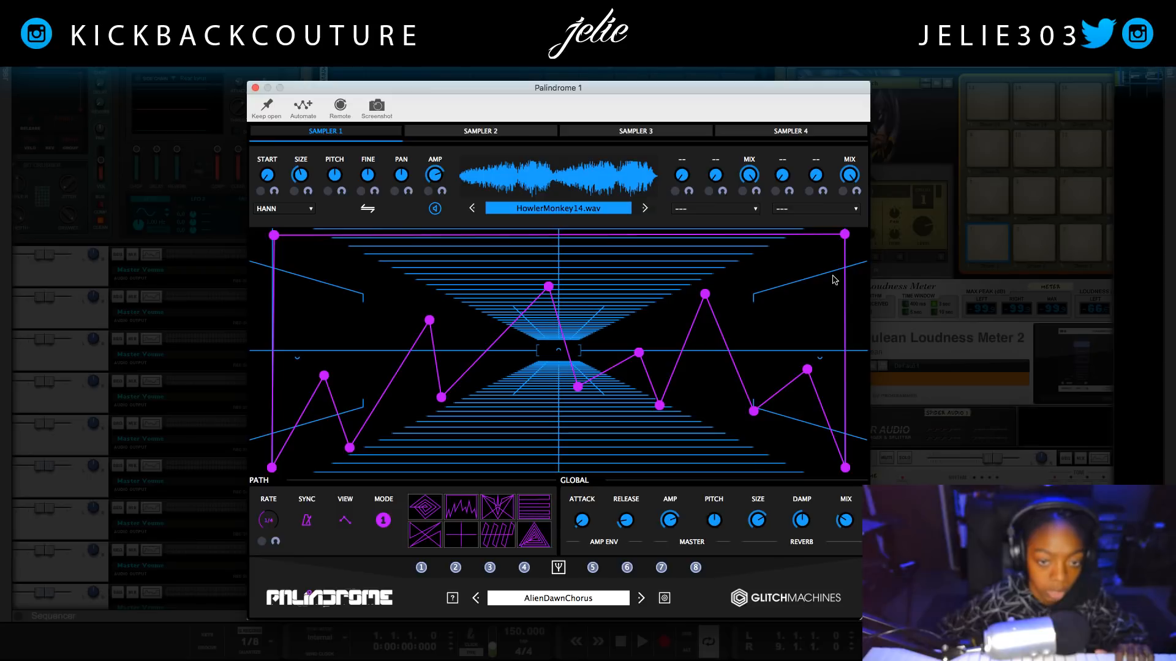
pyautogui.click(346, 522)
pyautogui.click(346, 524)
pyautogui.click(346, 520)
# - Cycle through the path playback modes, including looping, and return to mode 1
pyautogui.click(383, 520)
pyautogui.click(384, 520)
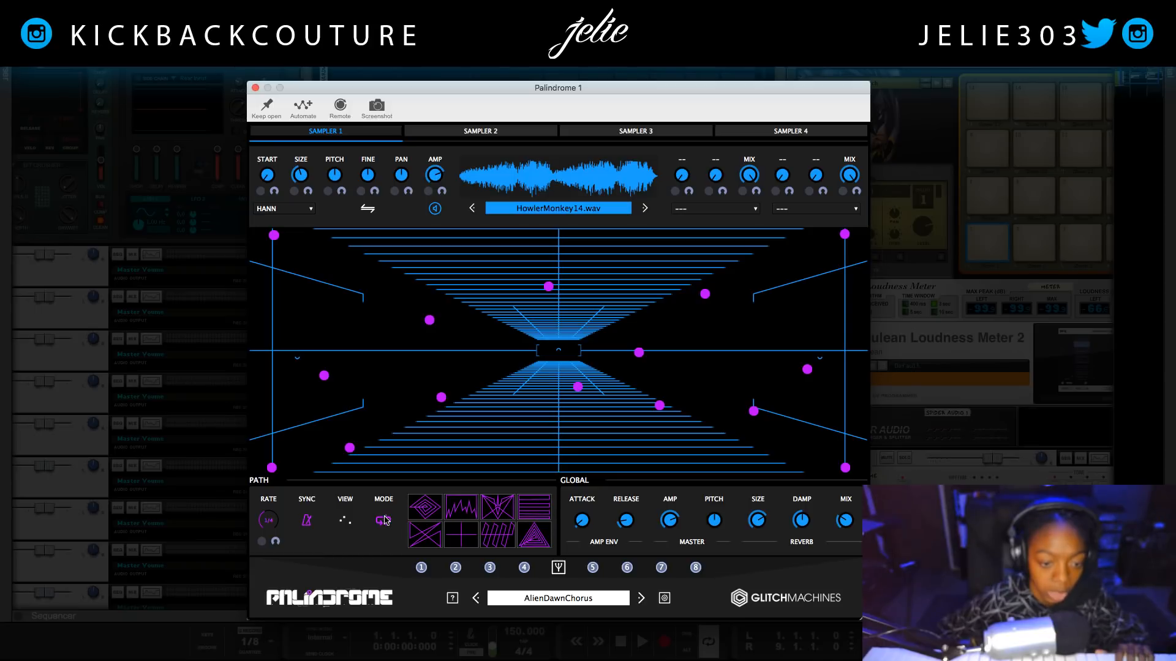
pyautogui.click(384, 522)
pyautogui.click(383, 521)
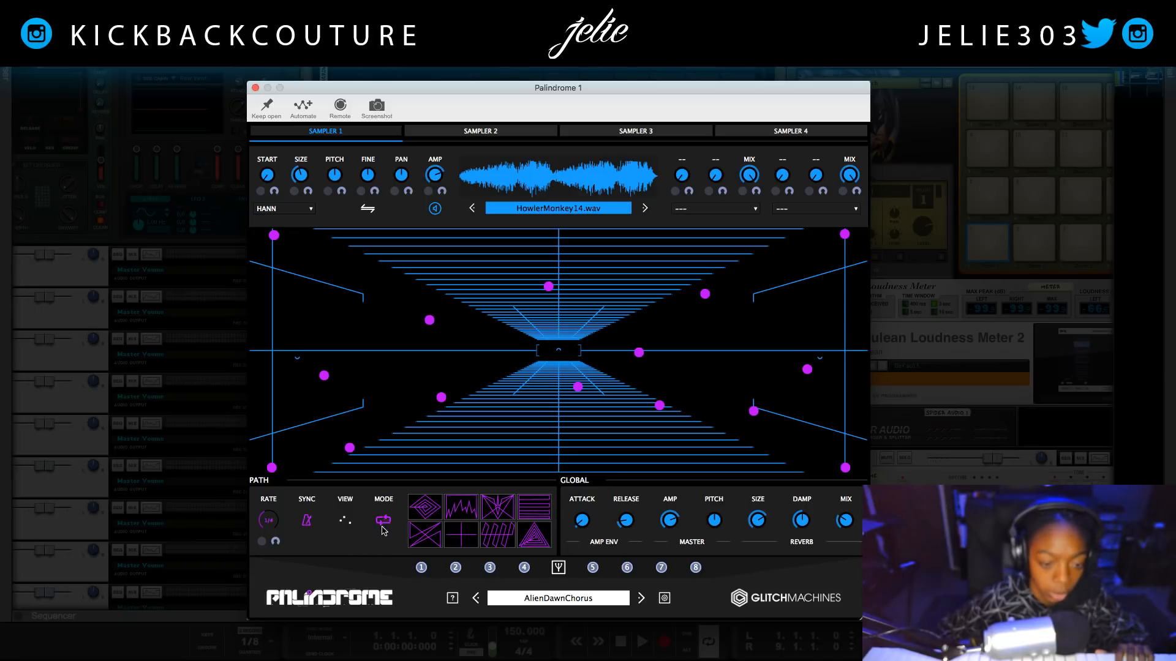
pyautogui.click(383, 521)
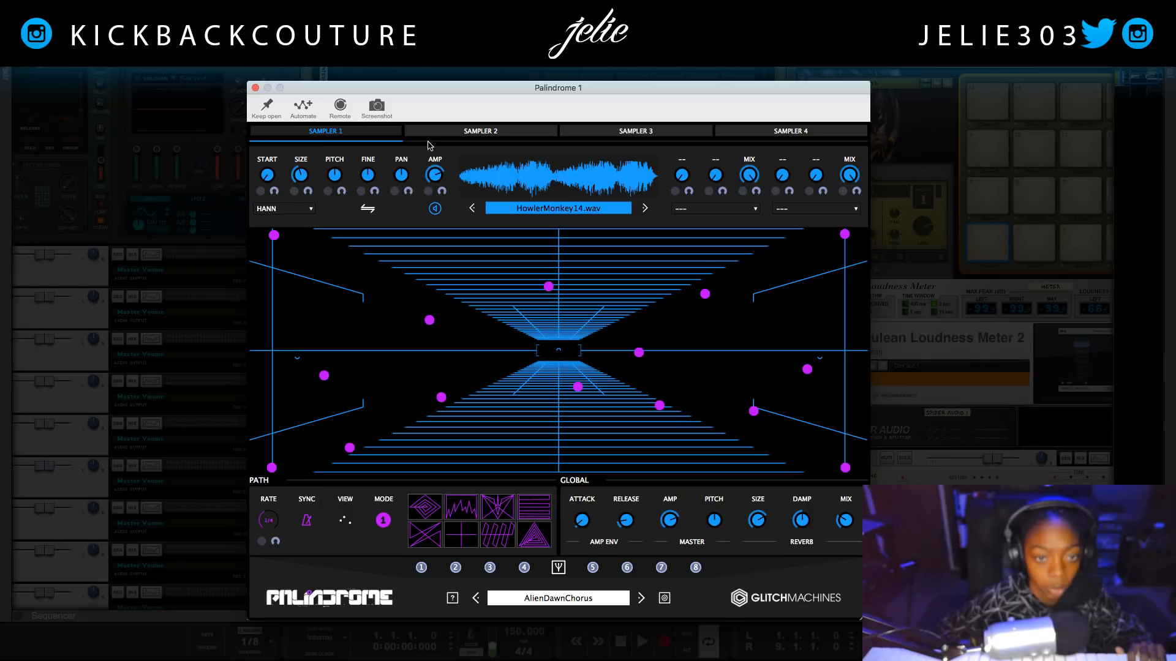
# - Compare the samples loaded in Palindrome's four samplers
pyautogui.click(453, 134)
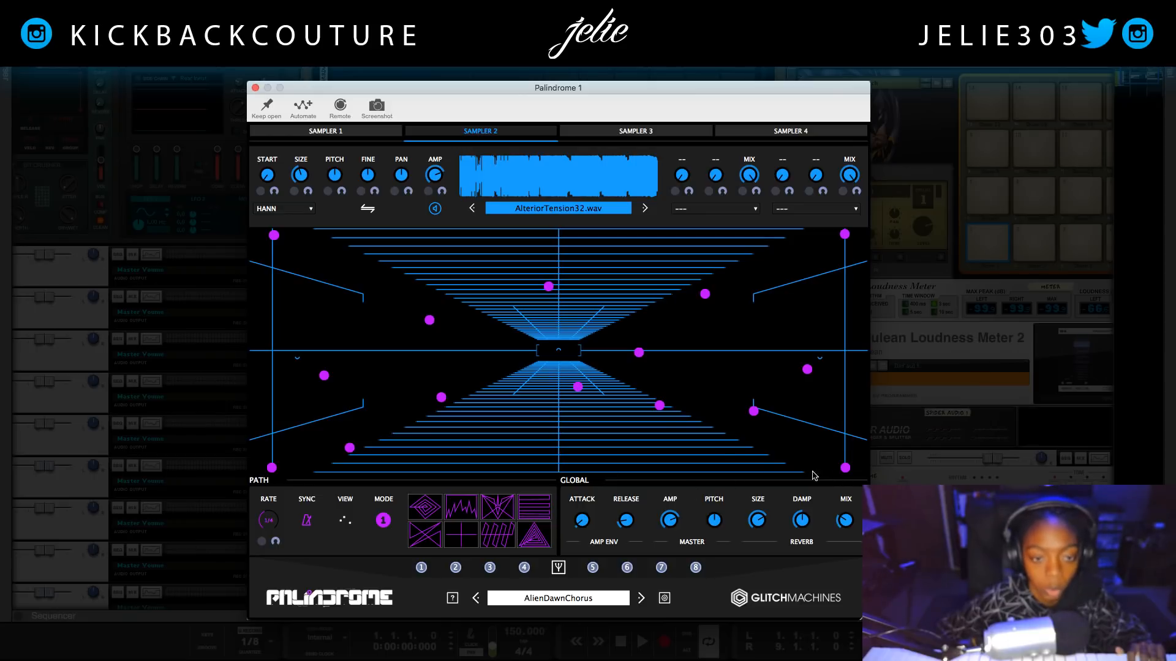
pyautogui.click(374, 130)
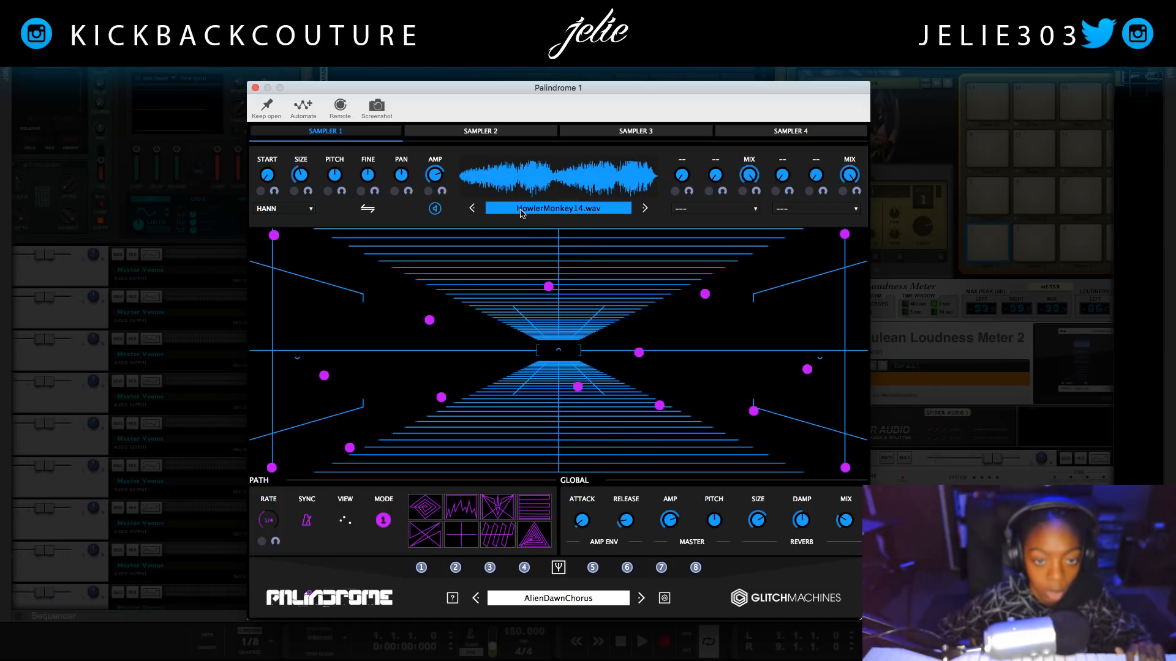
pyautogui.click(494, 133)
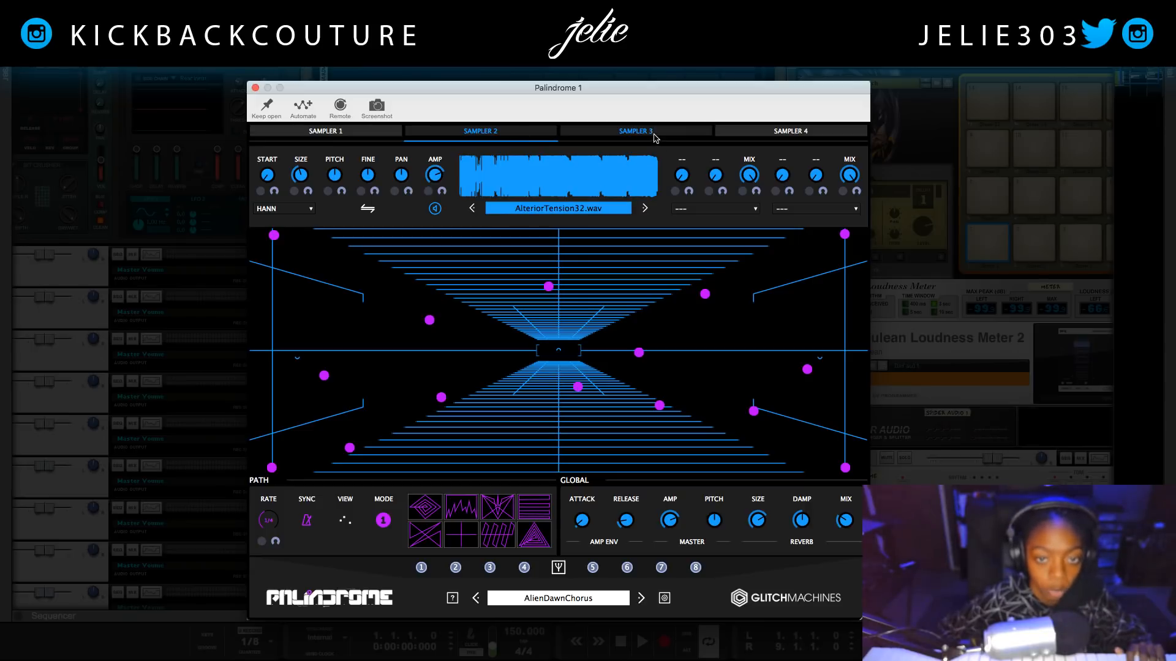
pyautogui.click(654, 135)
pyautogui.click(753, 134)
# - Look through the sample list available for Sampler 1 and the list of factory presets
pyautogui.click(326, 136)
pyautogui.click(514, 208)
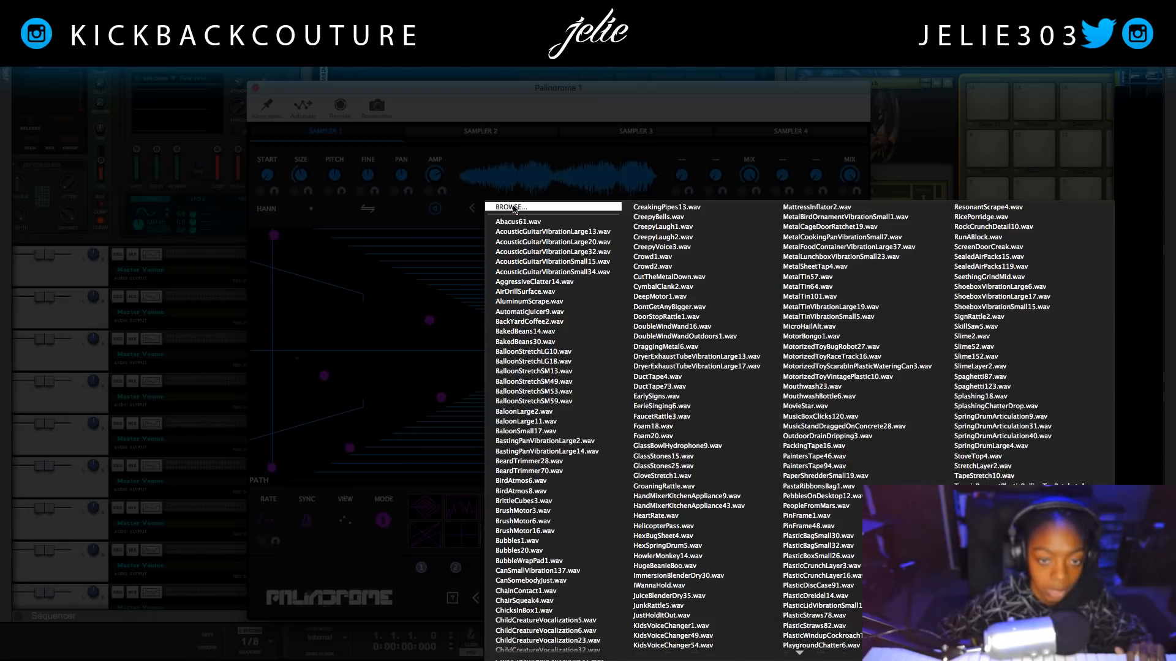
pyautogui.scroll(-4, 661, 560)
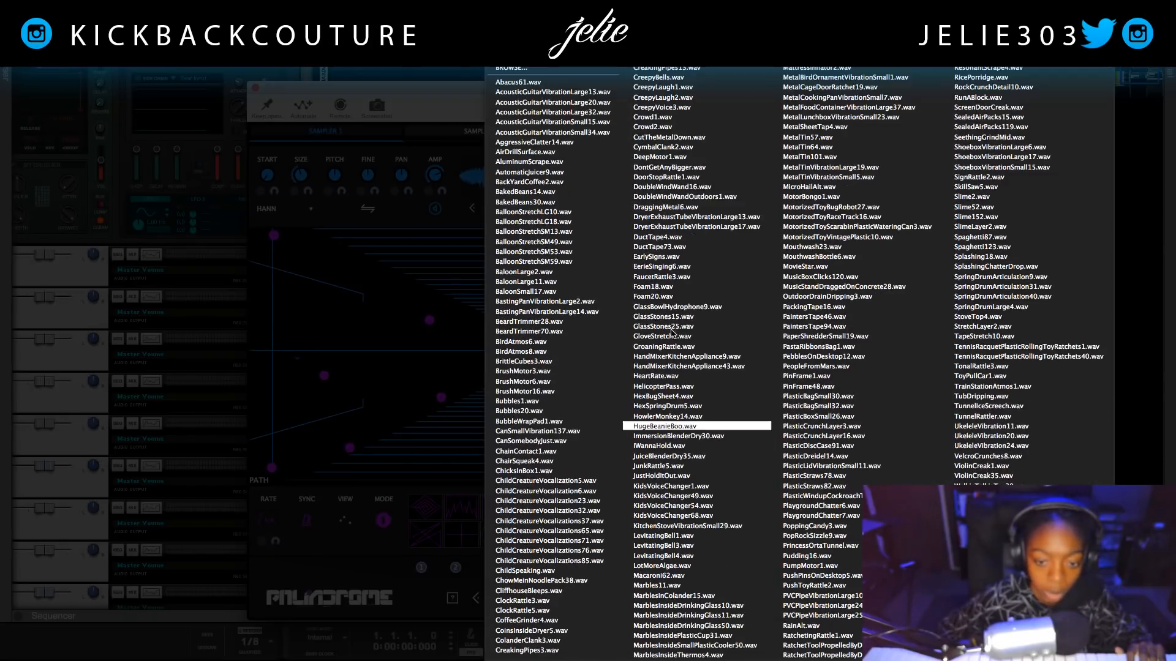
pyautogui.click(420, 591)
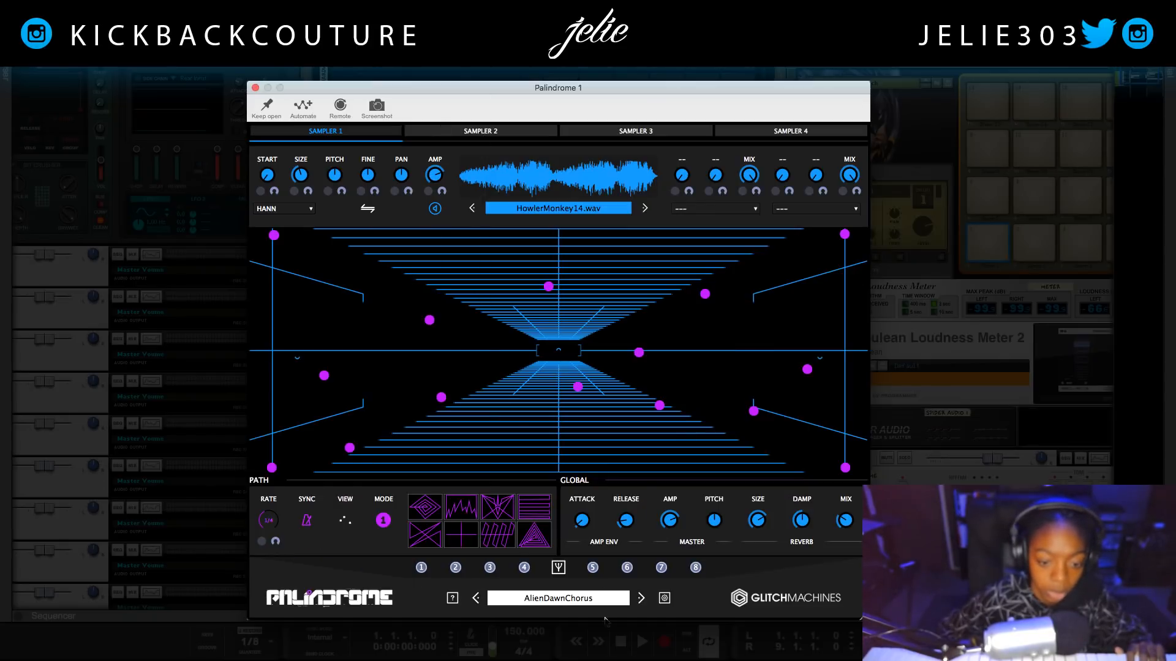
pyautogui.click(594, 603)
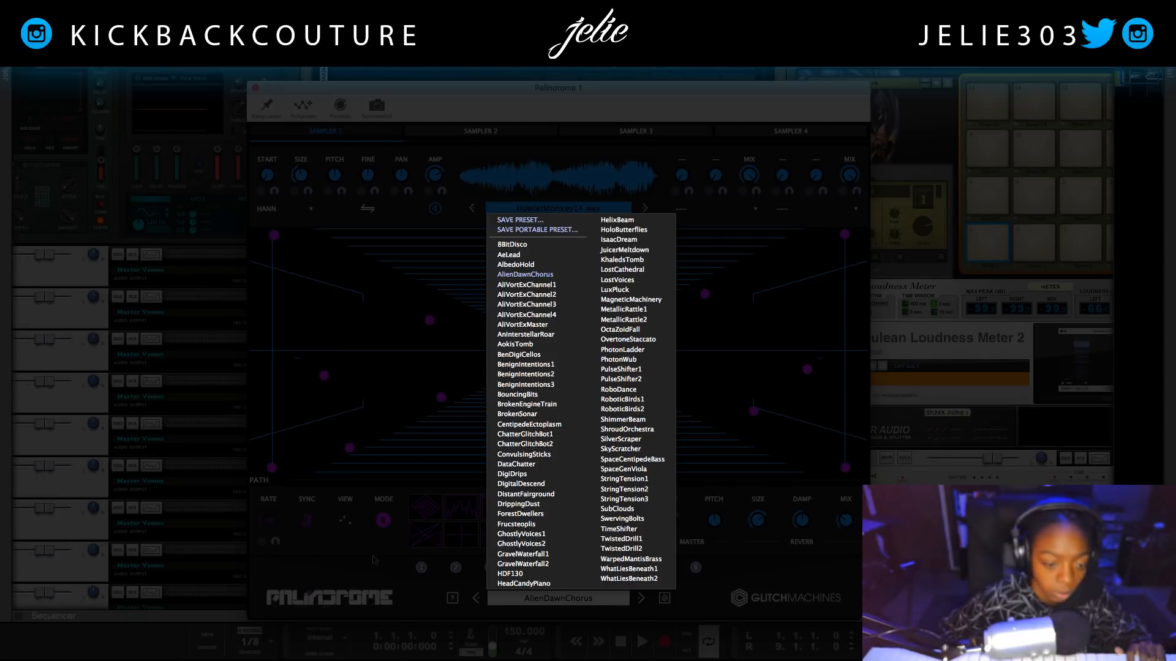
pyautogui.click(370, 555)
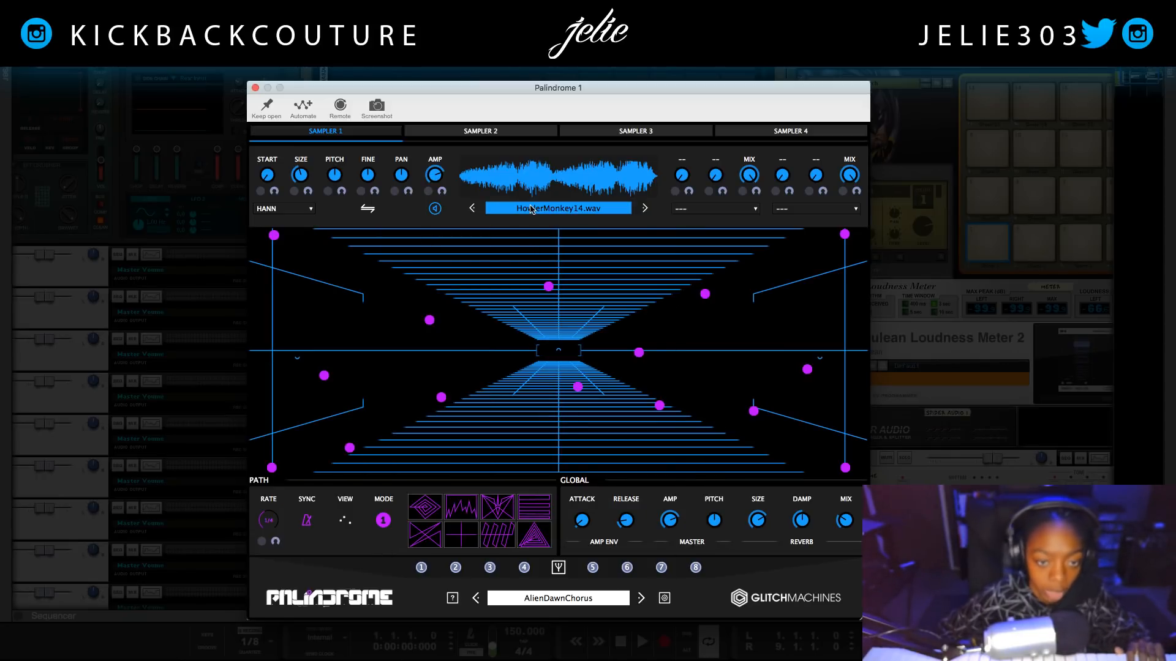
# - Initialize Palindrome's parameters to reset the path and its settings
pyautogui.click(664, 598)
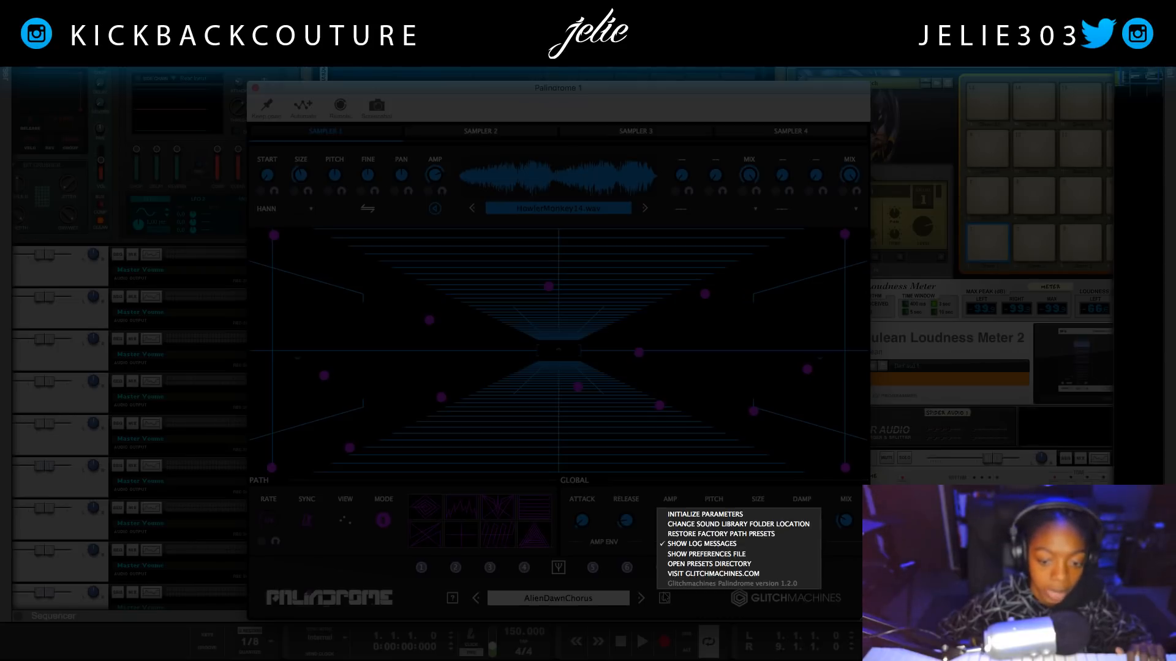
pyautogui.click(695, 514)
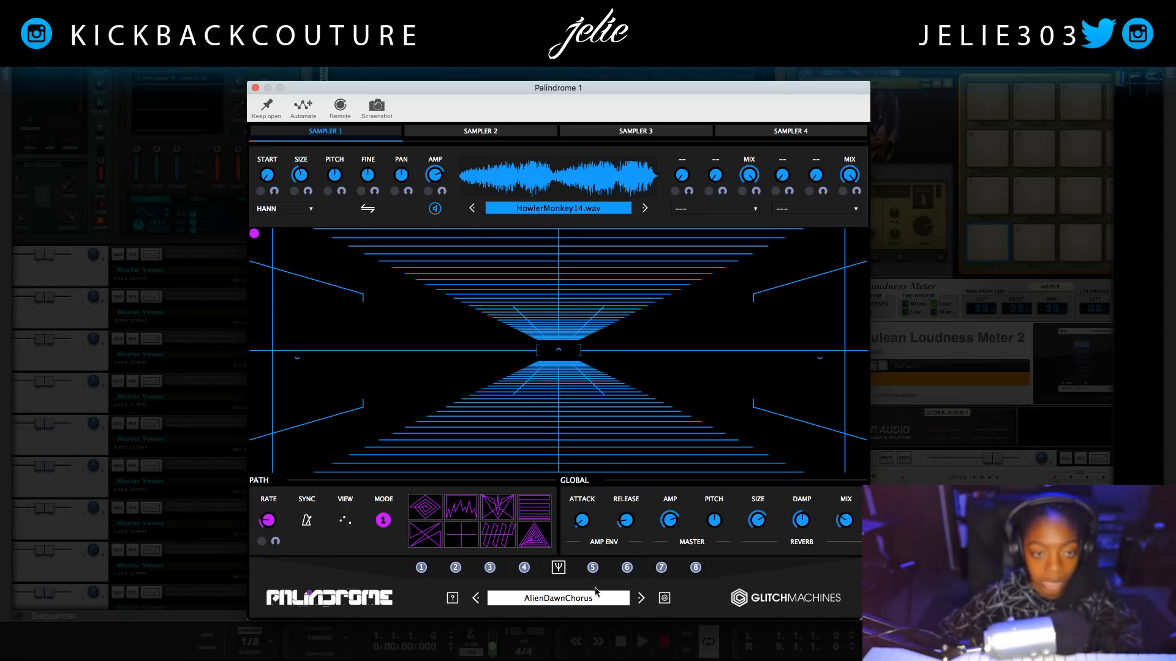
pyautogui.click(504, 215)
pyautogui.click(509, 211)
pyautogui.click(512, 211)
pyautogui.click(507, 204)
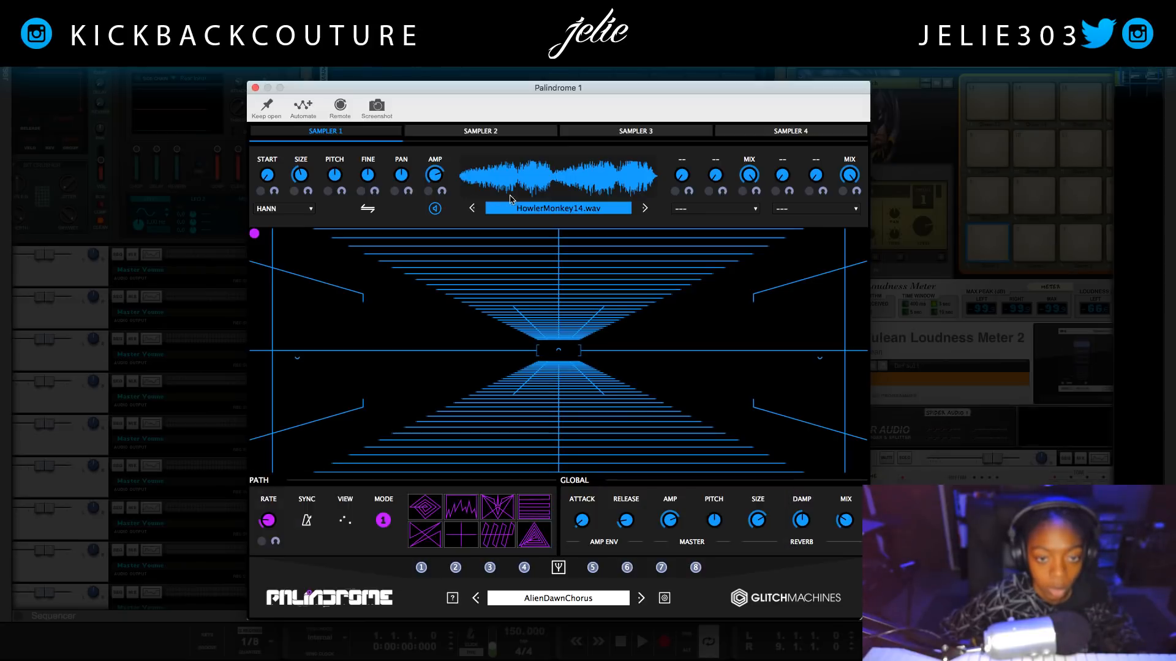
pyautogui.click(597, 216)
pyautogui.click(497, 210)
pyautogui.rightClick(483, 186)
pyautogui.click(734, 375)
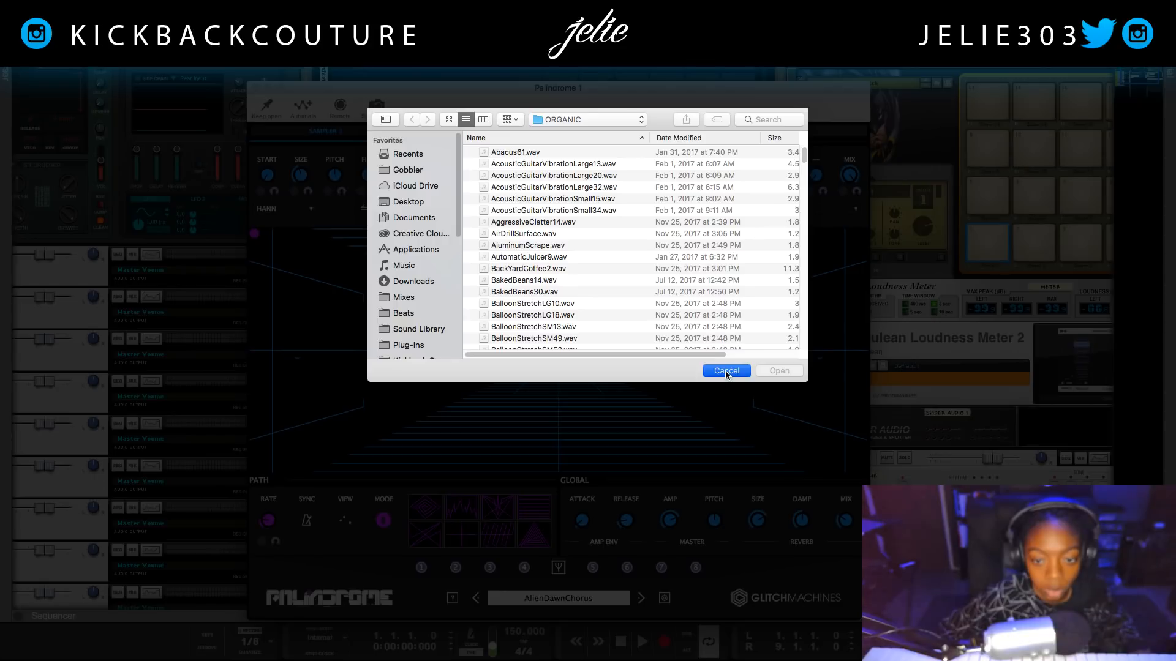
pyautogui.click(729, 371)
# - Load the BackYardCoffee2.wav sample into Sampler 1
pyautogui.click(618, 218)
pyautogui.click(444, 219)
pyautogui.click(517, 215)
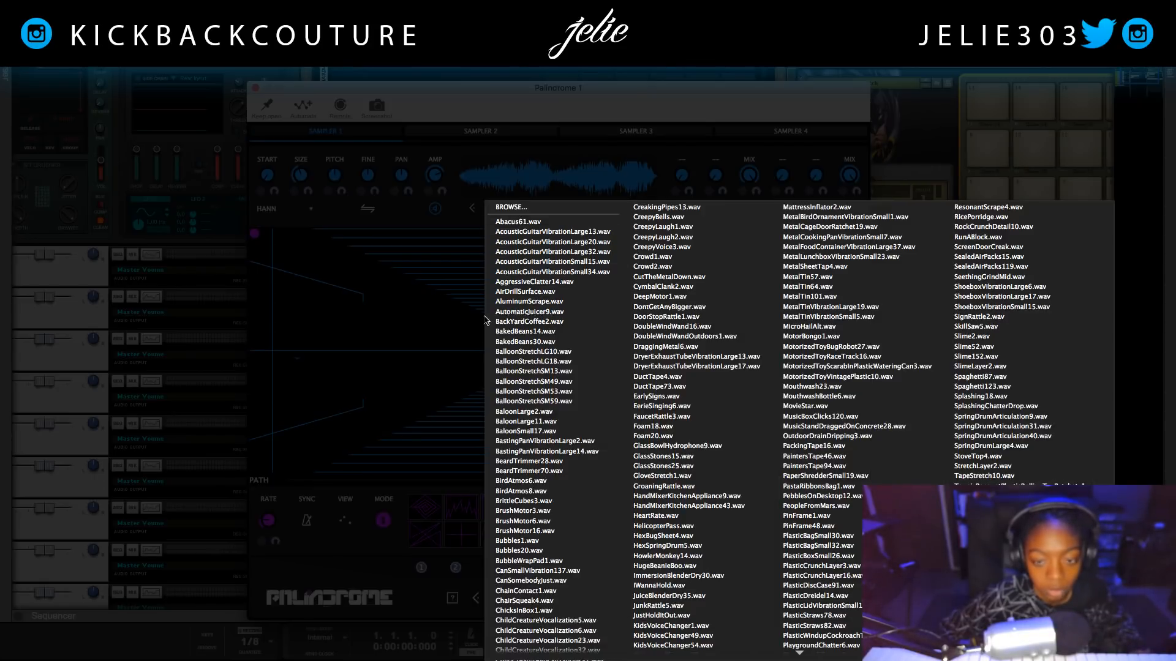
pyautogui.click(526, 322)
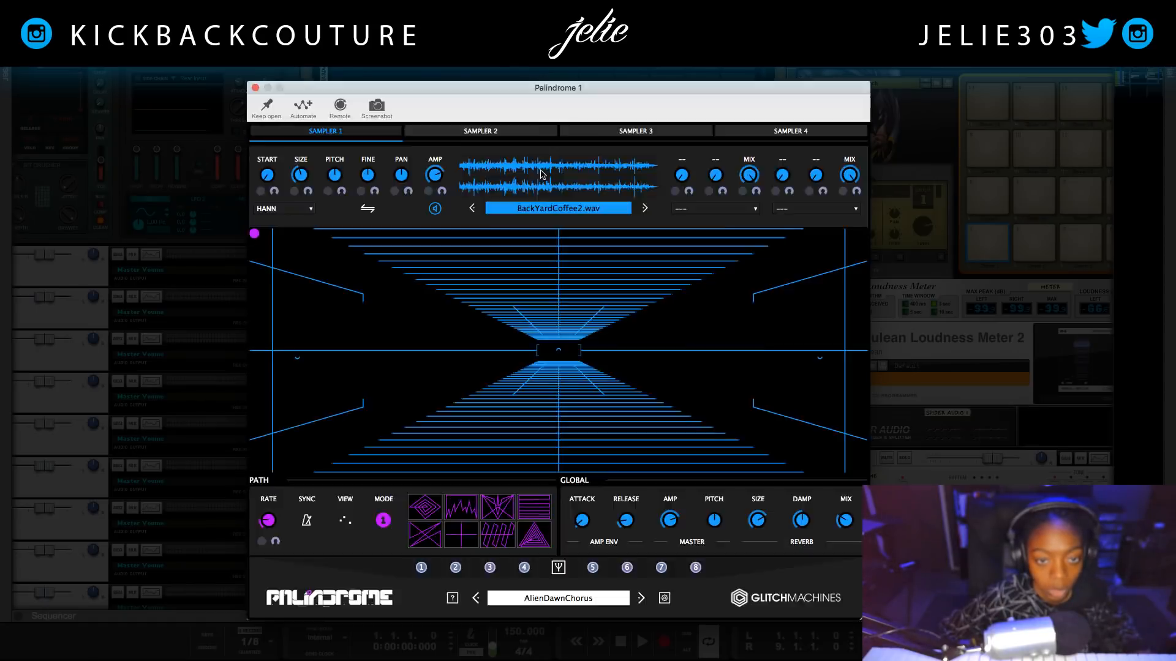
# - Clear the sample slots of Sampler 1 and Sampler 2
pyautogui.rightClick(539, 171)
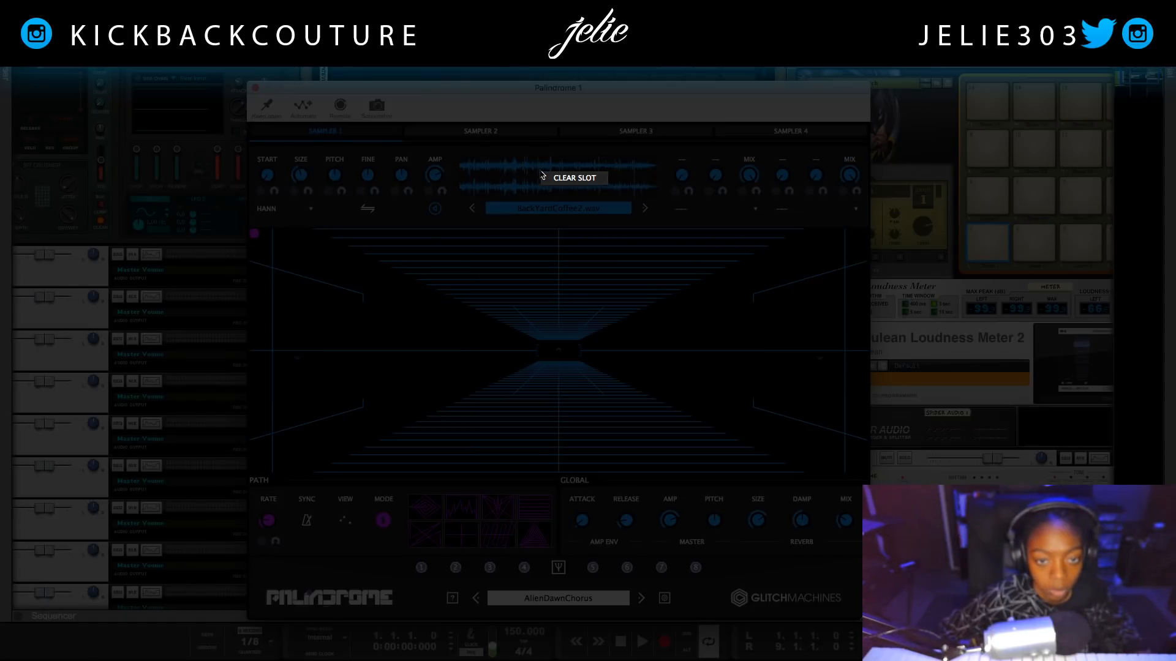
pyautogui.click(554, 178)
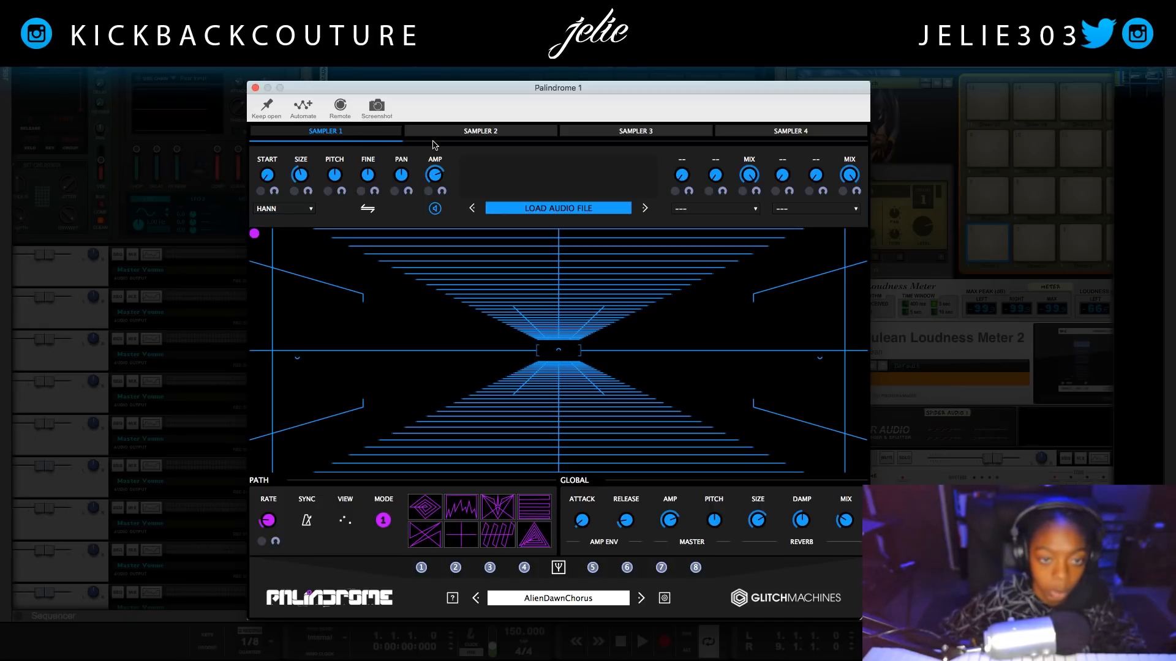
pyautogui.click(450, 132)
pyautogui.rightClick(532, 159)
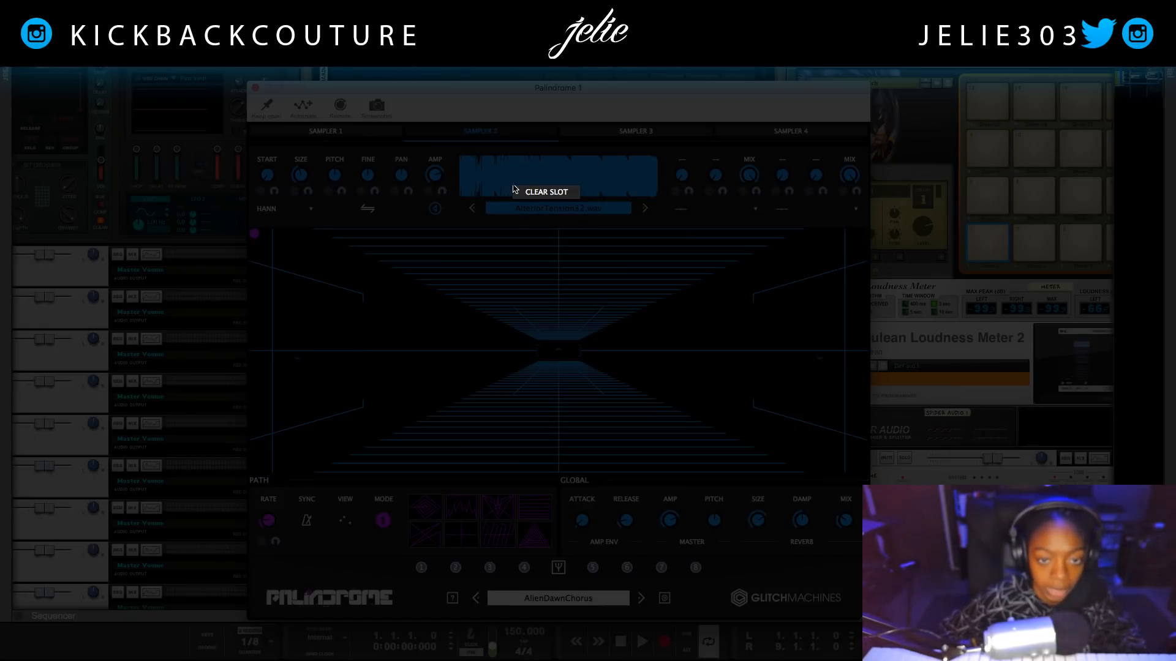
pyautogui.click(529, 191)
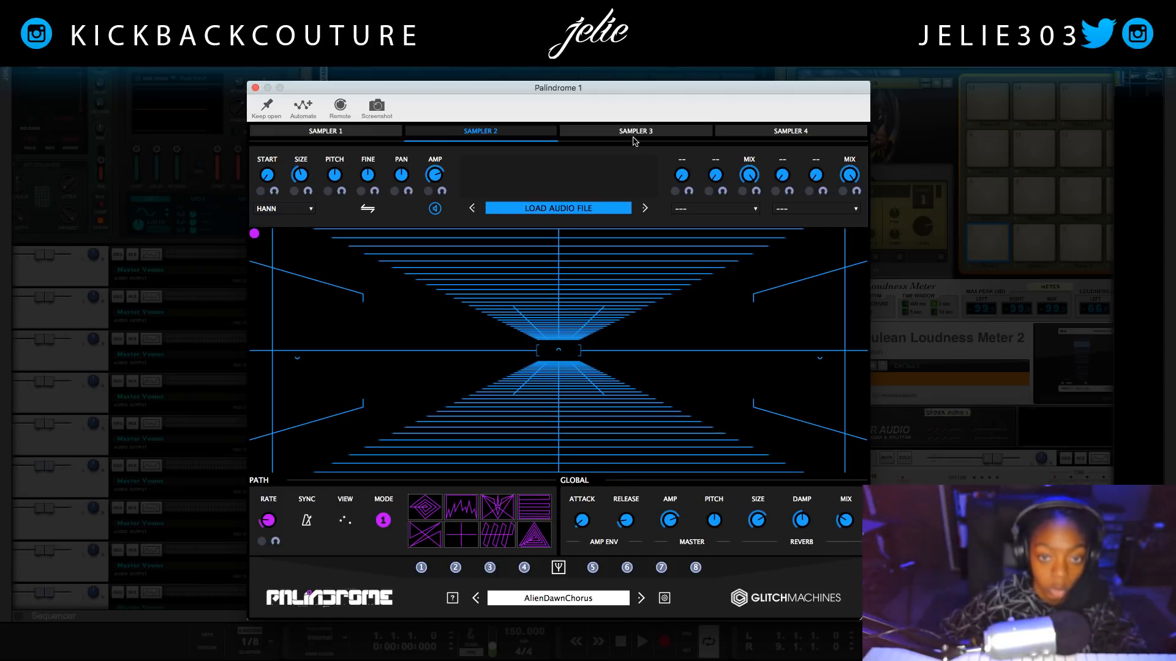
# - Clear the sample slots of Sampler 3 and Sampler 4
pyautogui.click(633, 130)
pyautogui.rightClick(591, 178)
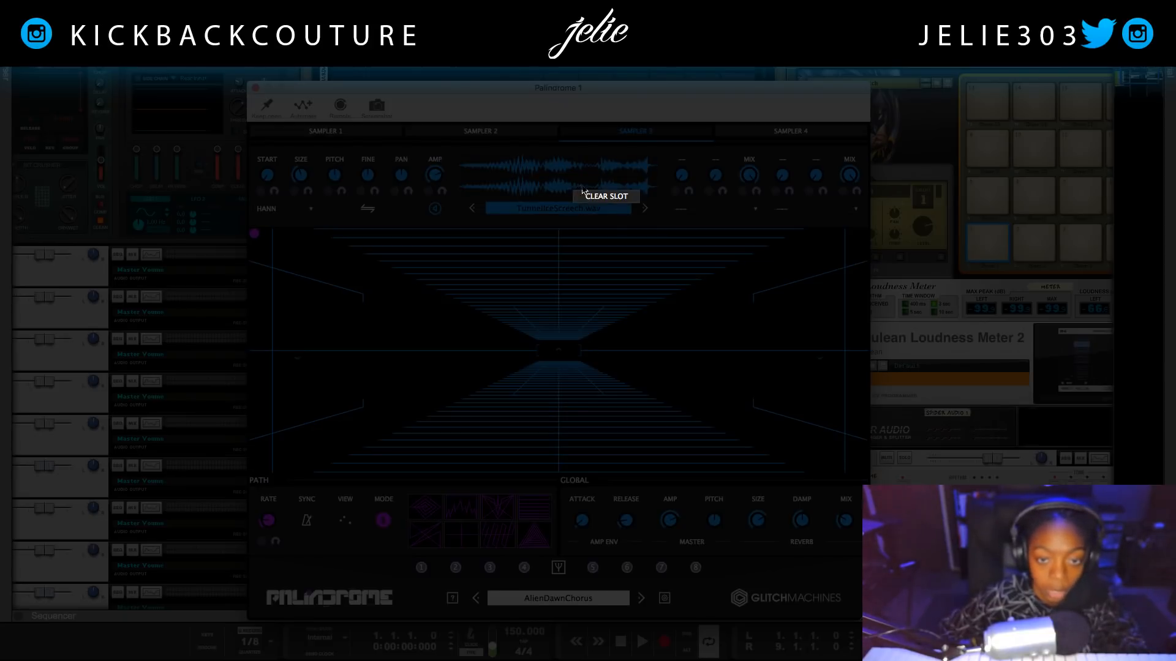
pyautogui.click(597, 196)
pyautogui.click(823, 130)
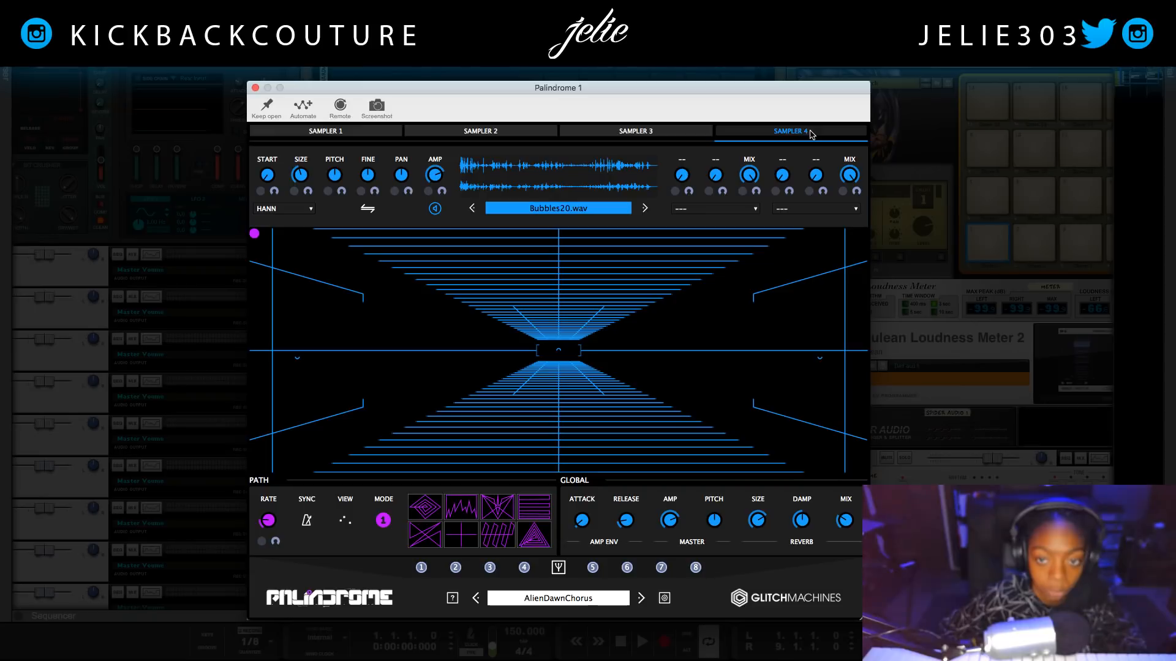
pyautogui.rightClick(581, 172)
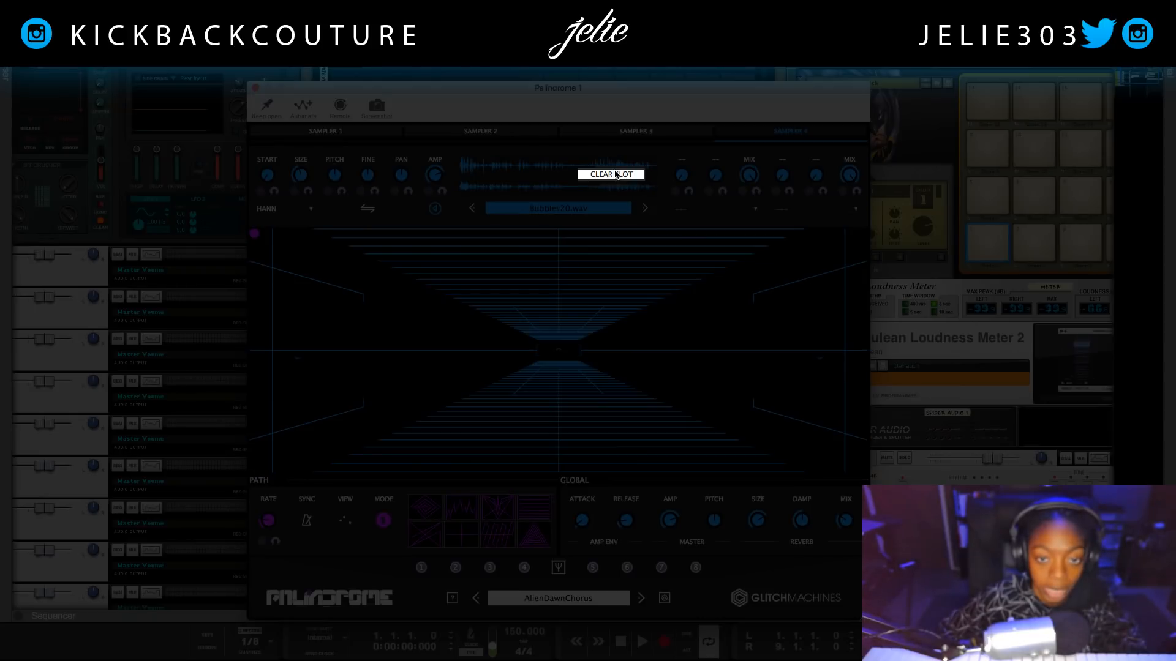
pyautogui.click(615, 174)
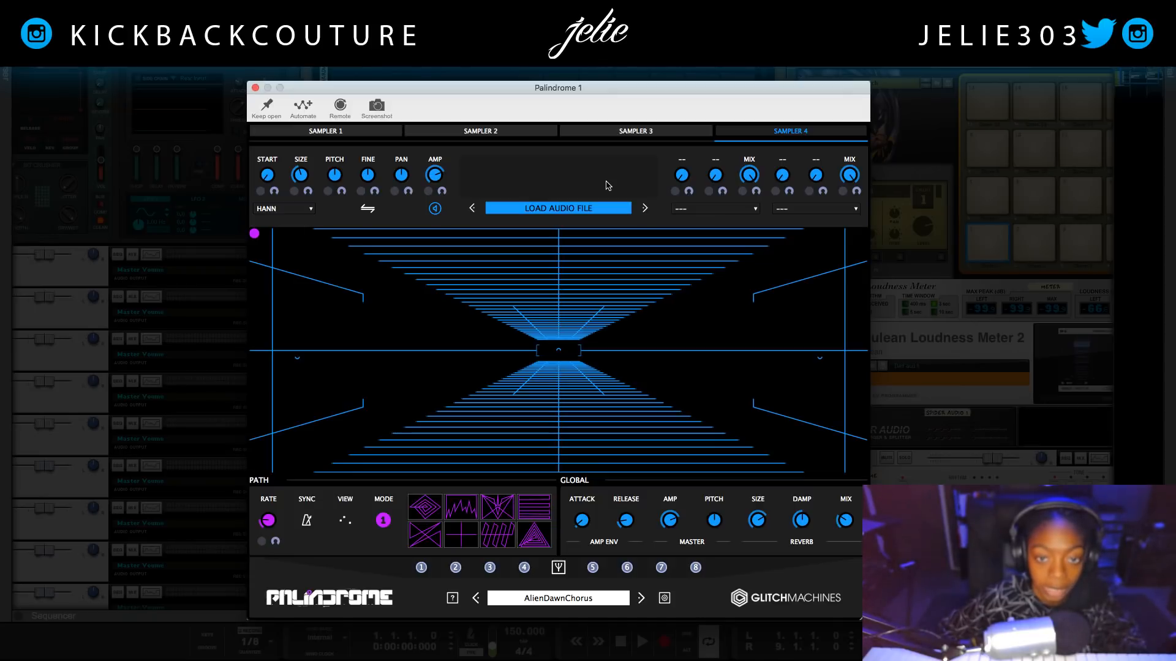
# - Keep the Palindrome window open on Sampler 1 and move it out of the way of the rack
pyautogui.click(333, 134)
pyautogui.click(265, 110)
pyautogui.moveTo(313, 90); pyautogui.dragTo(411, 0)
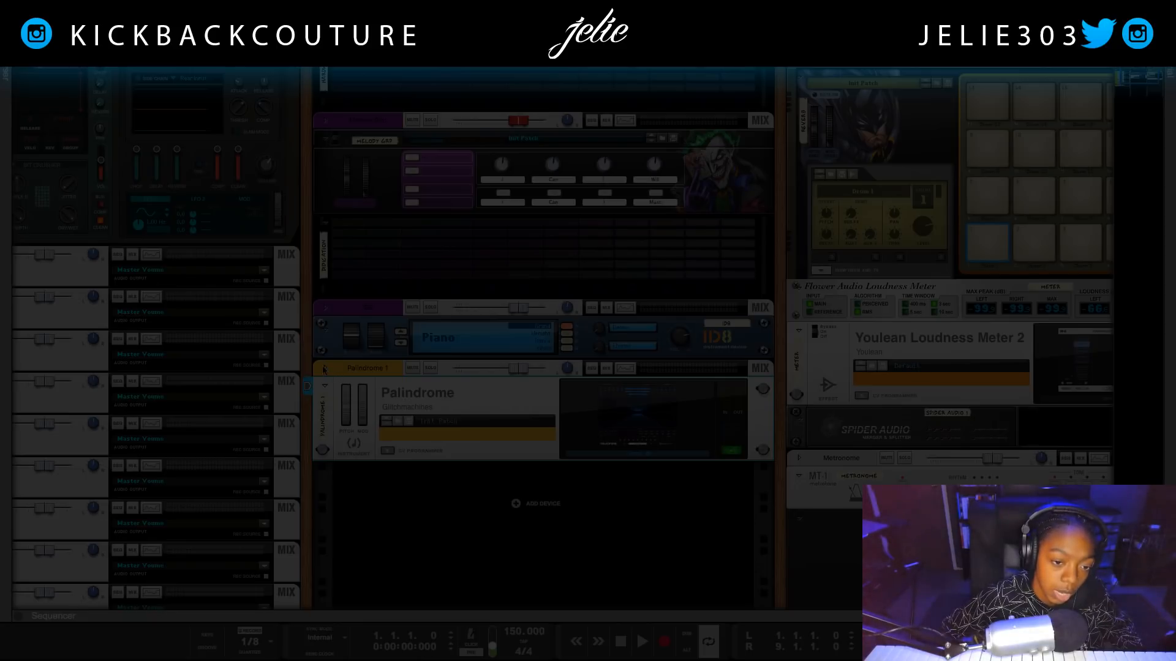
# - Show the insert effects of Palindrome's mix channel and add the MeldaProduction MTuner effect there
pyautogui.click(323, 368)
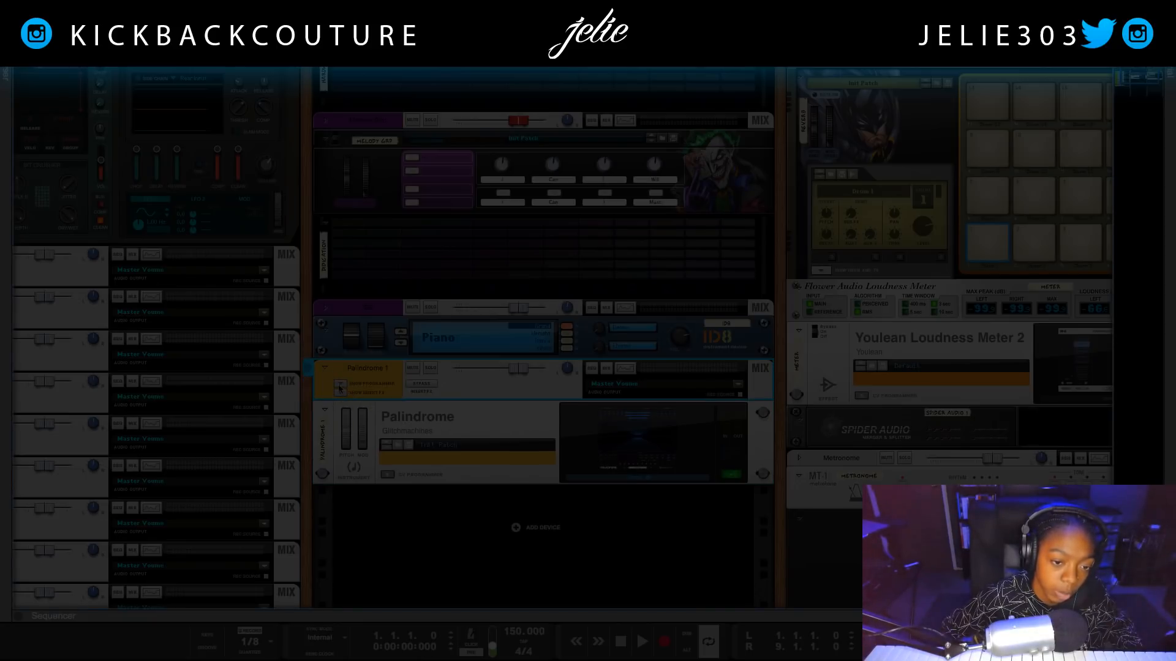
pyautogui.click(340, 393)
pyautogui.rightClick(347, 409)
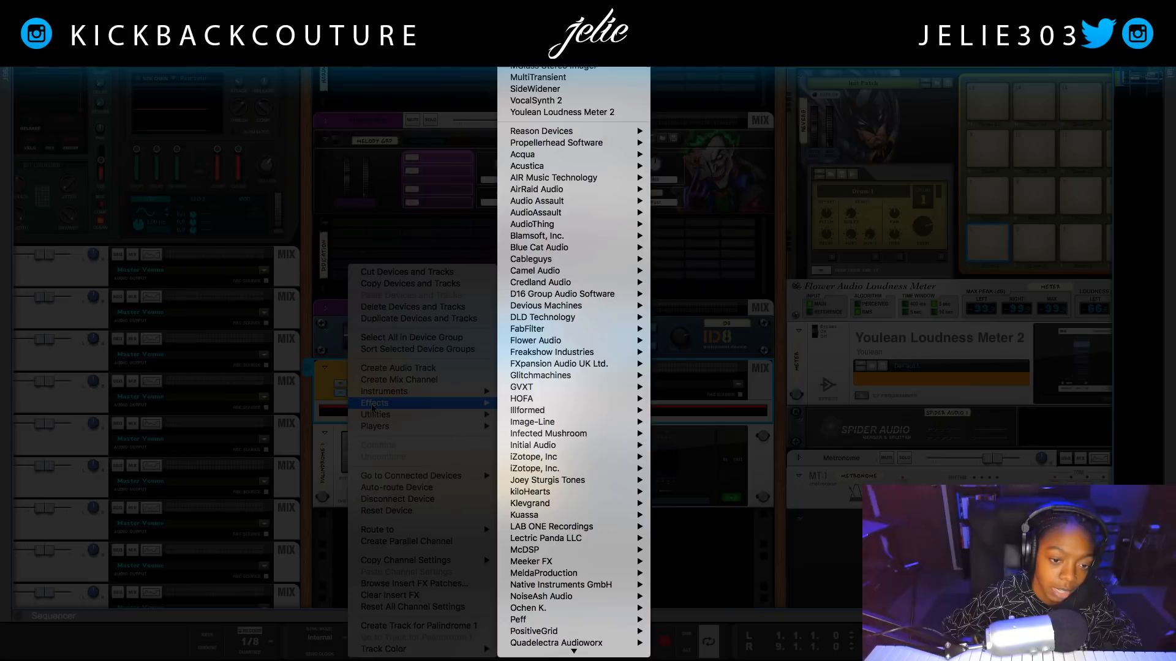
pyautogui.moveTo(451, 405)
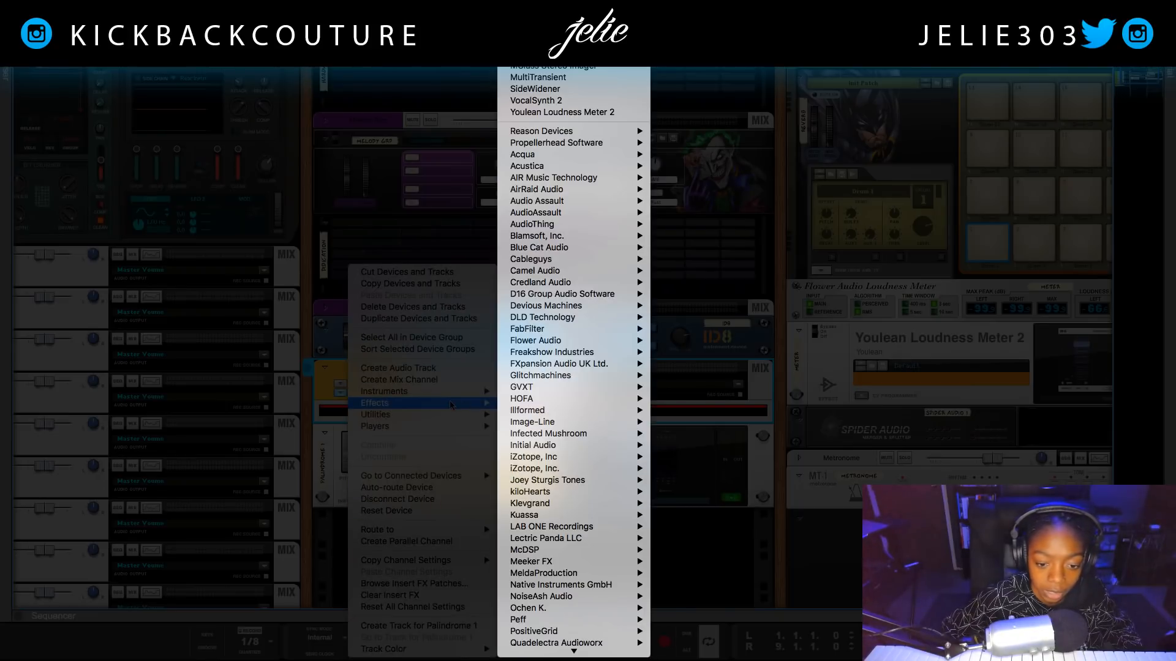
pyautogui.moveTo(551, 573)
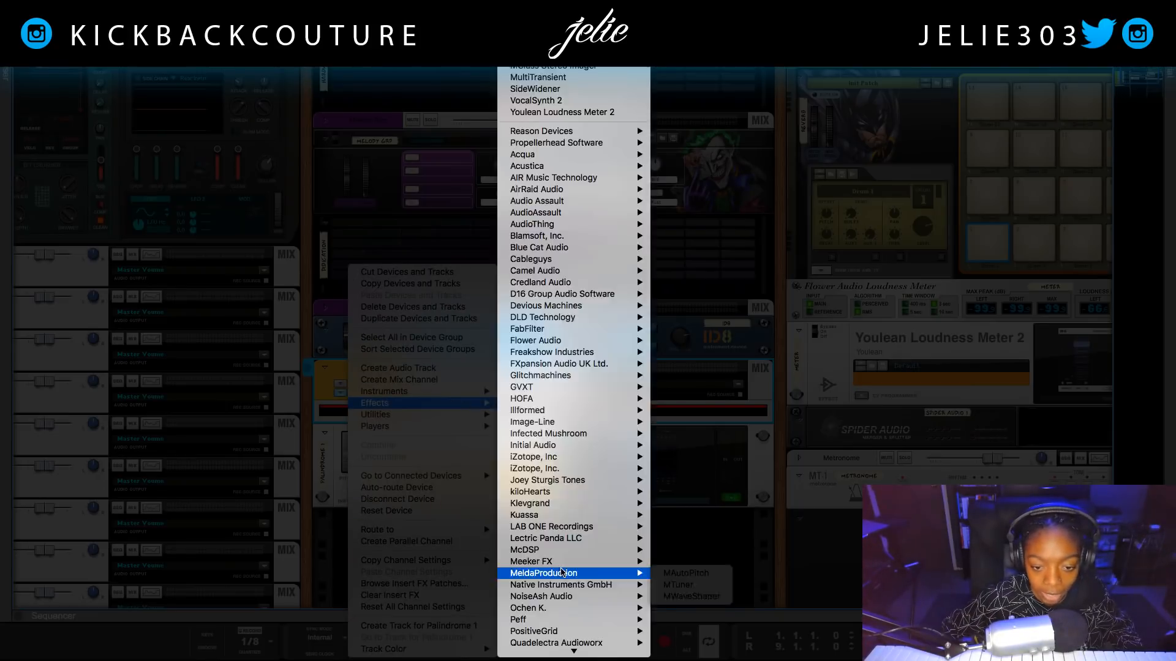
pyautogui.click(718, 588)
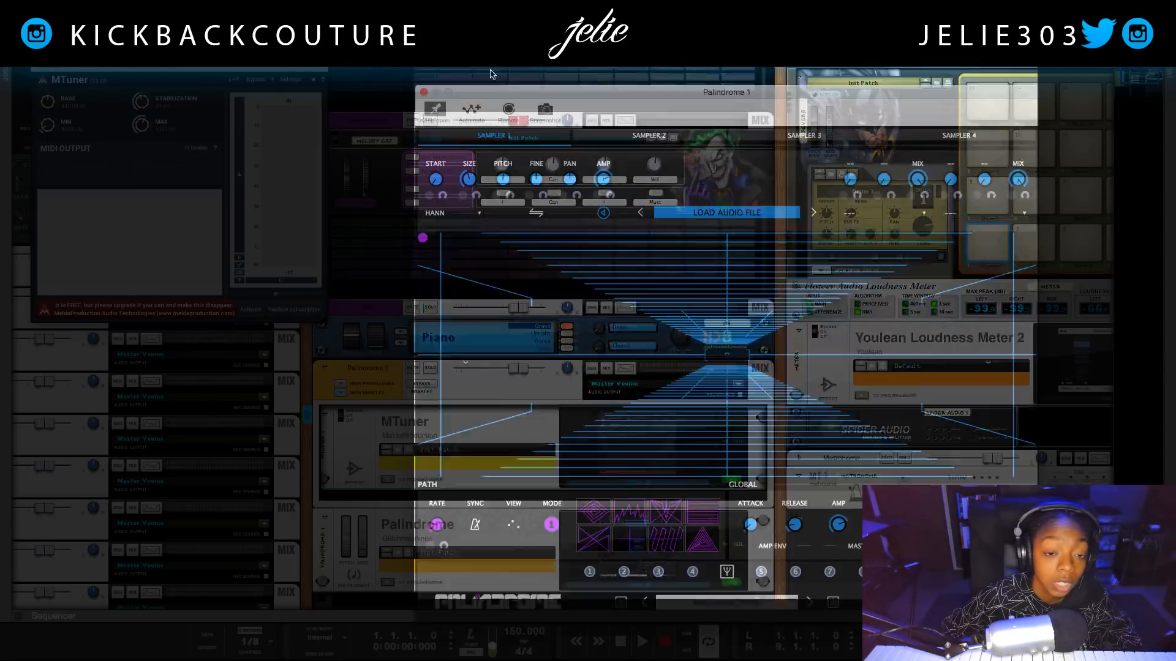
# - Reposition the Palindrome window beside MTuner and check Sampler 2's slot before returning to Sampler 1
pyautogui.moveTo(490, 94); pyautogui.dragTo(420, 103)
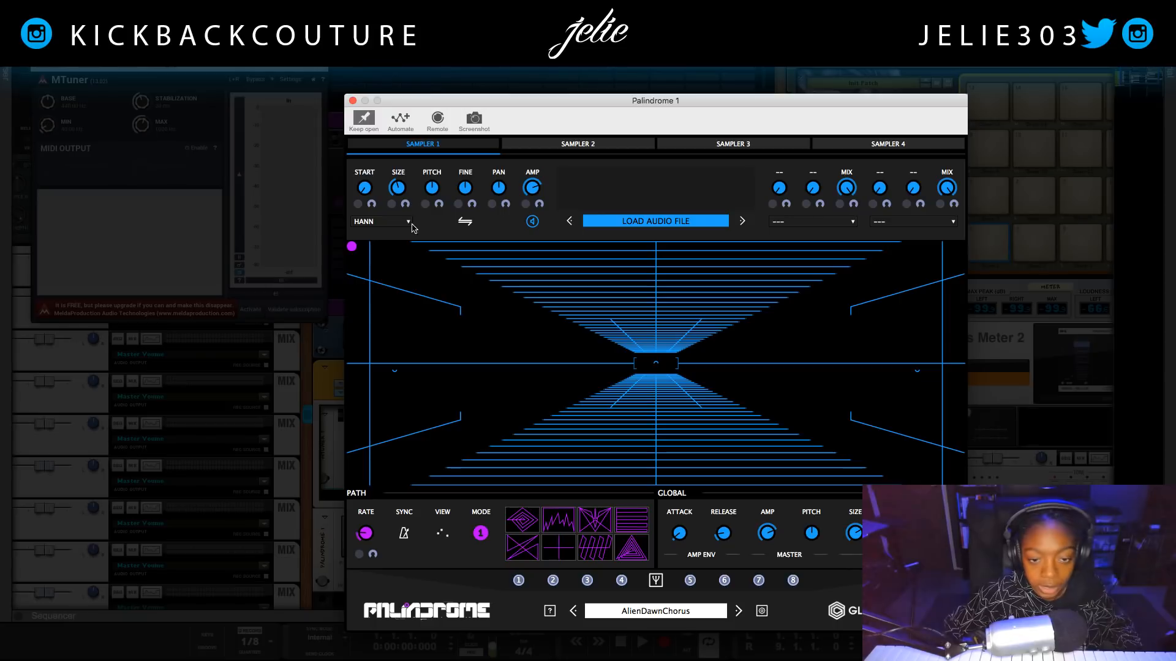
pyautogui.moveTo(463, 98); pyautogui.dragTo(431, 95)
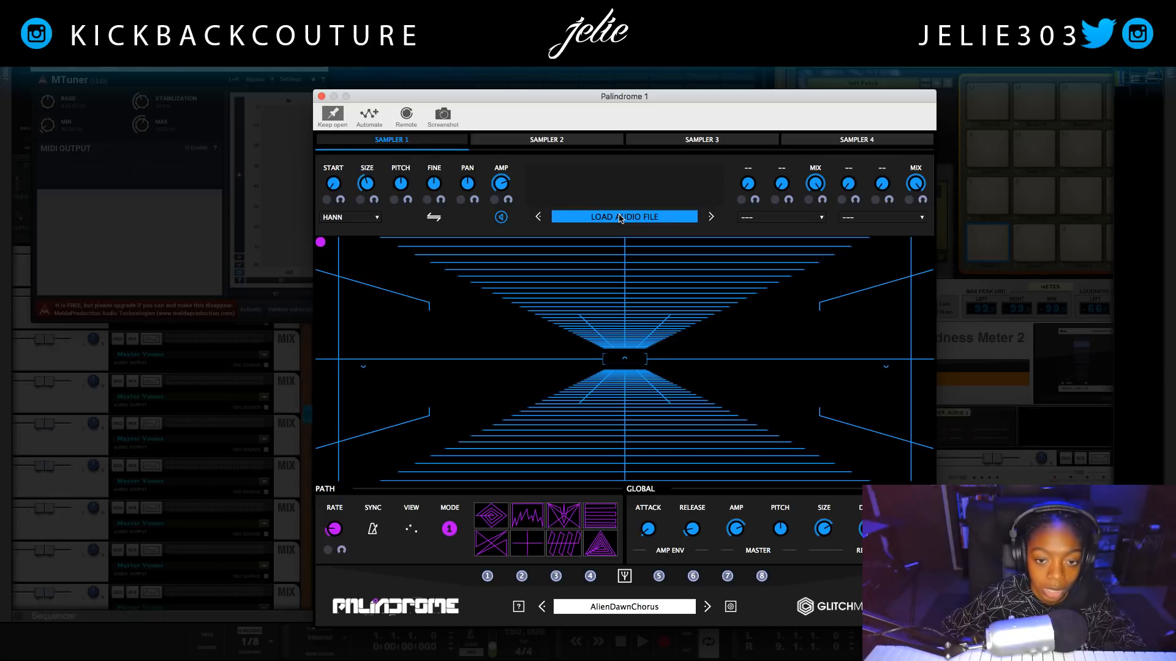
pyautogui.click(564, 146)
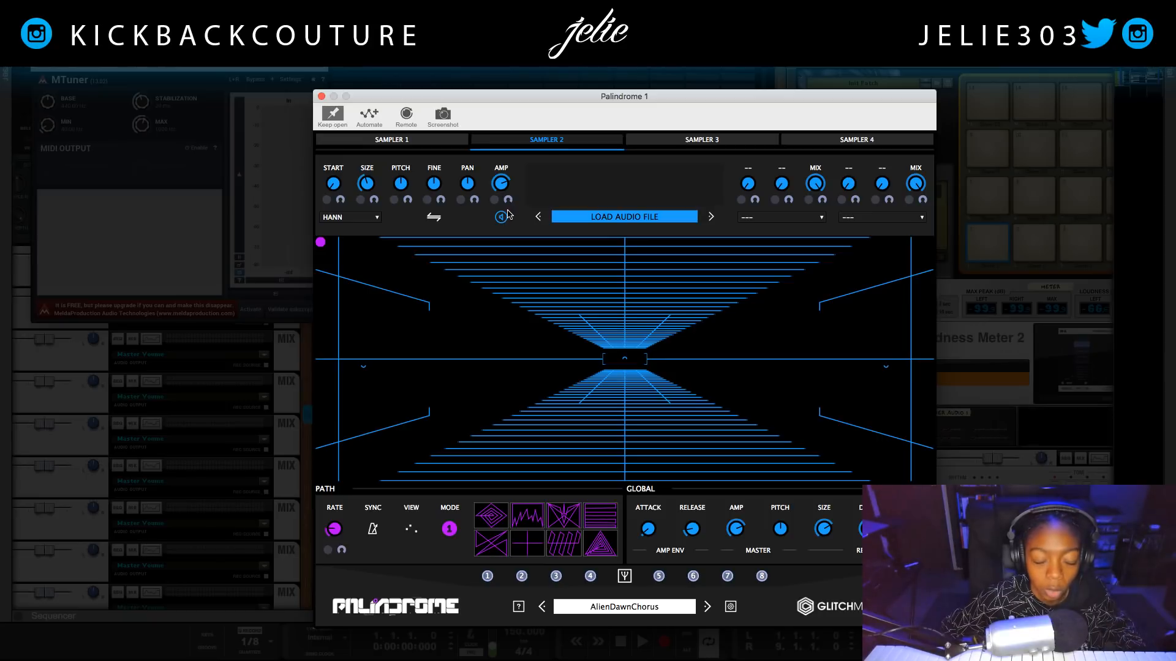
pyautogui.click(429, 143)
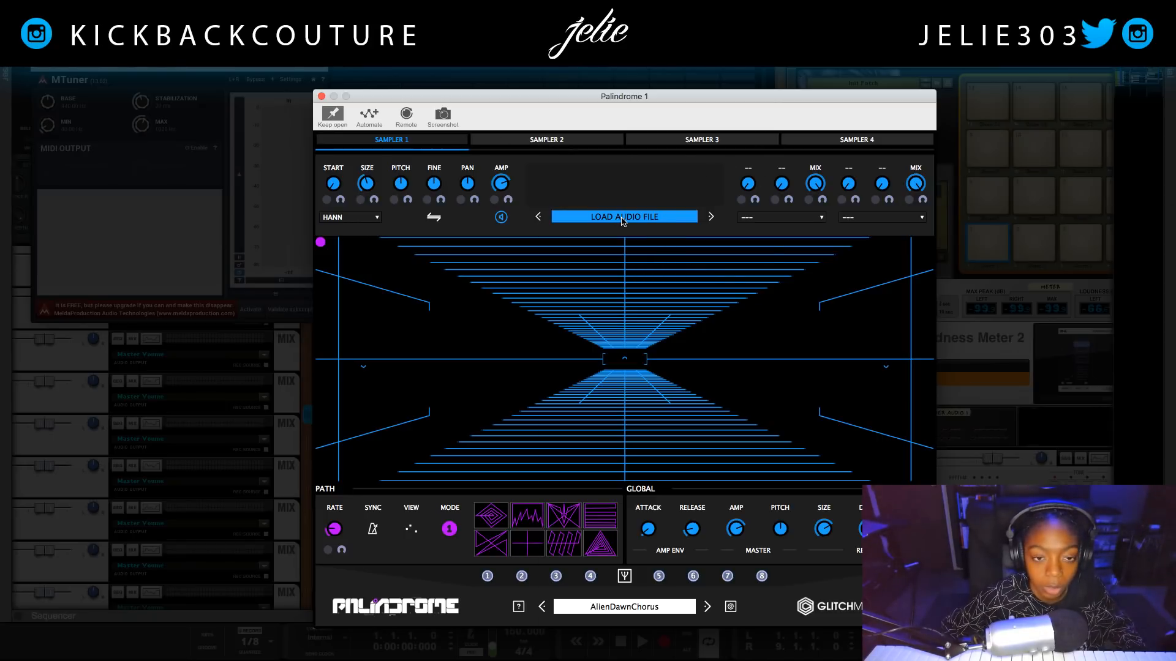
# - Browse for a Sampler 1 audio file at the end of the ORGANIC folder
pyautogui.click(623, 218)
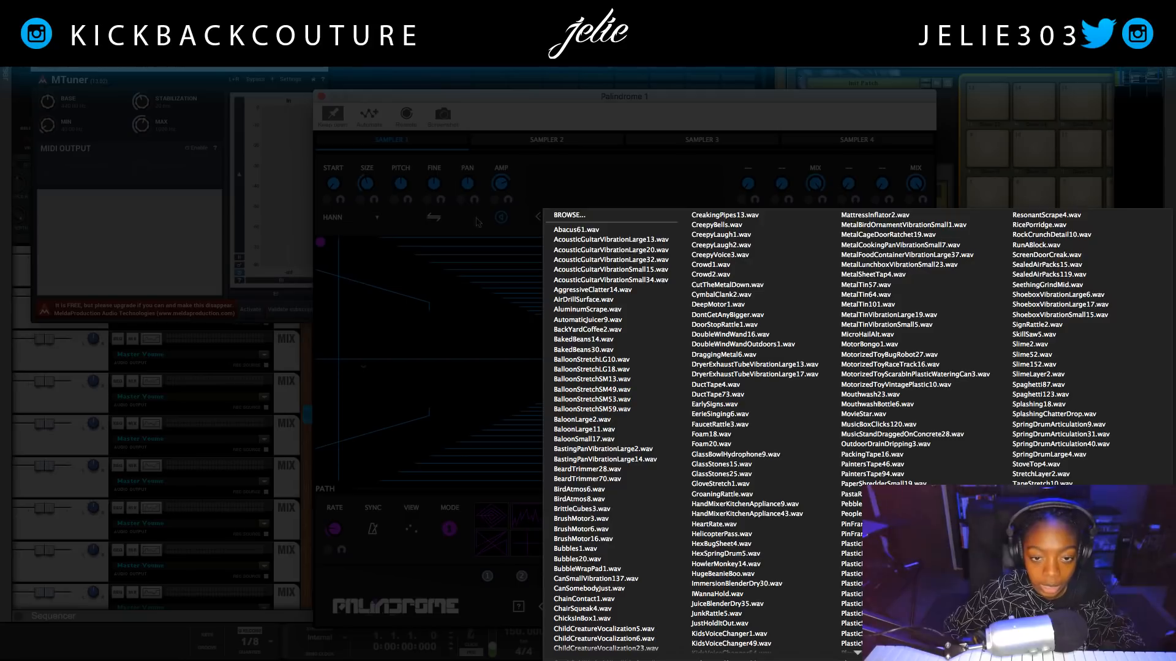
pyautogui.click(566, 215)
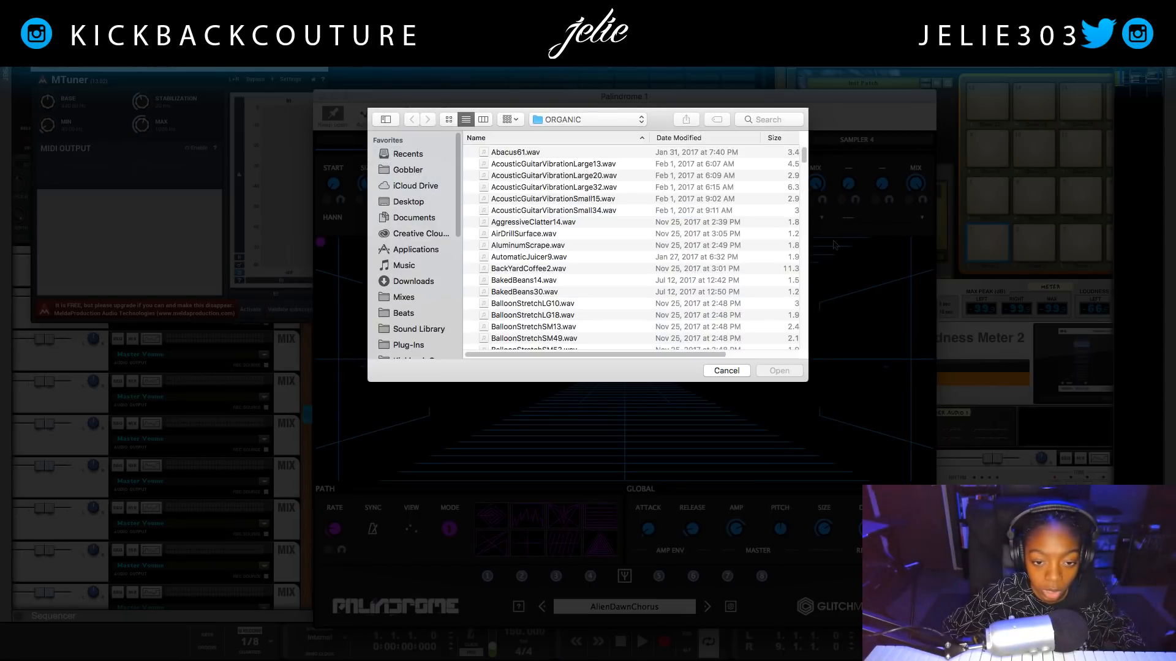
pyautogui.moveTo(804, 161); pyautogui.dragTo(808, 409)
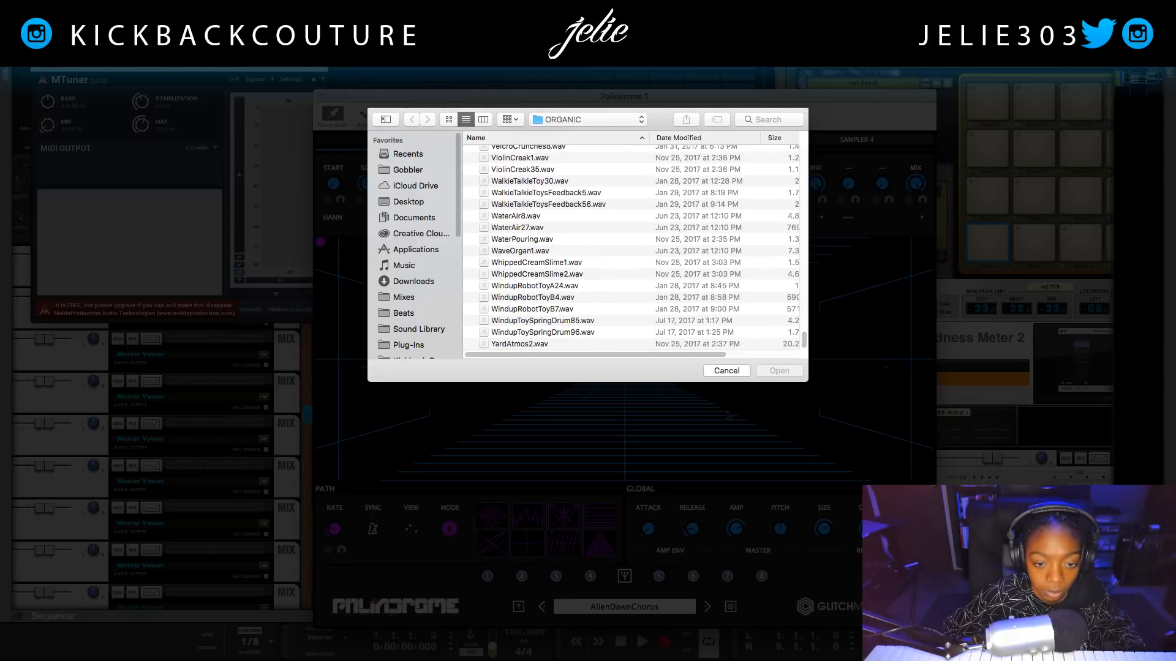
# - Preview YardAtmos2.wav and move the preview window clear of the file list
pyautogui.click(535, 345)
pyautogui.press('space')
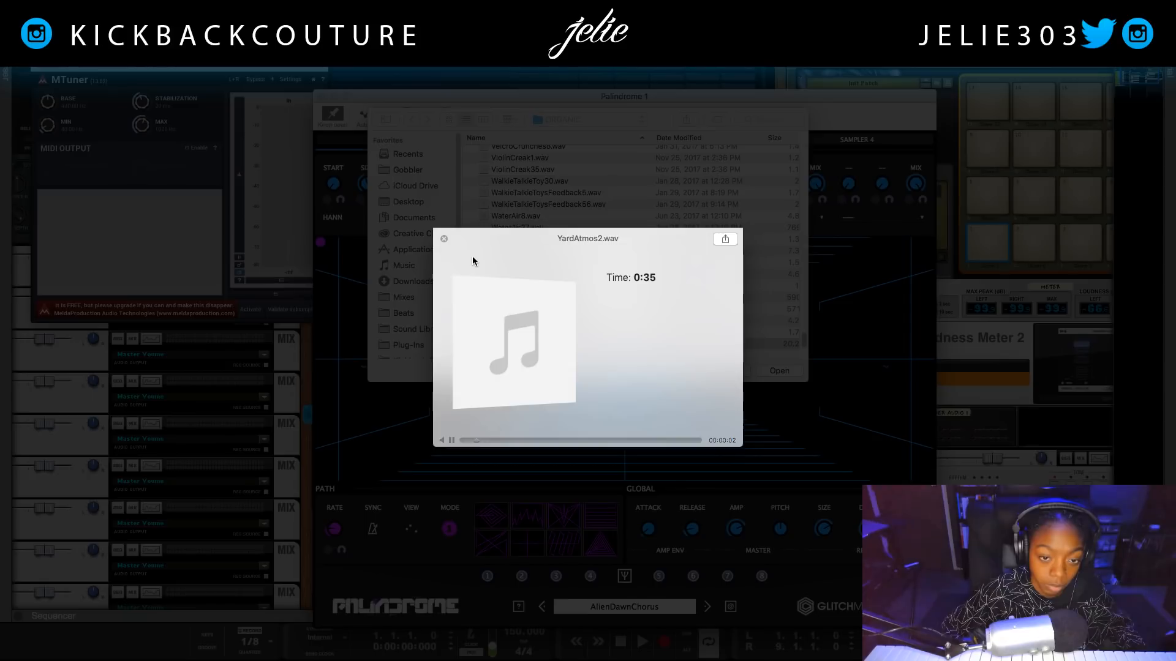
pyautogui.press('space')
pyautogui.moveTo(445, 295); pyautogui.dragTo(247, 391)
# - Audition the WindupToySpringDrum and WindupRobotToy samples and load WindupRobotToyA24.wav into Sampler 1
pyautogui.click(513, 331)
pyautogui.click(515, 331)
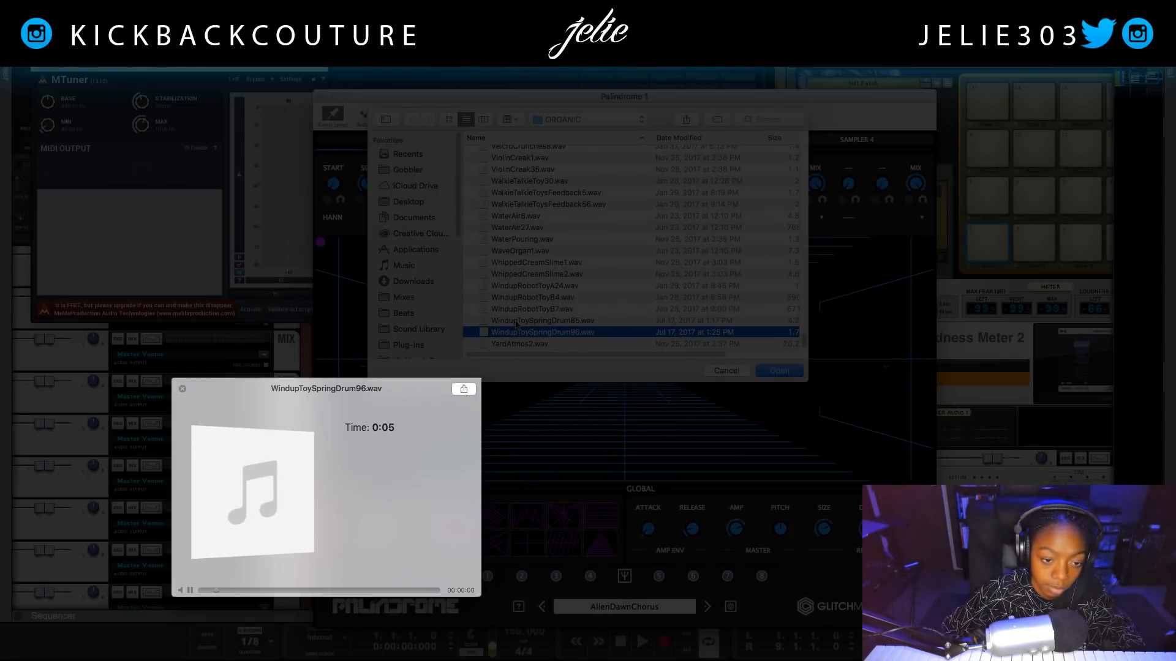
pyautogui.click(516, 321)
pyautogui.click(567, 308)
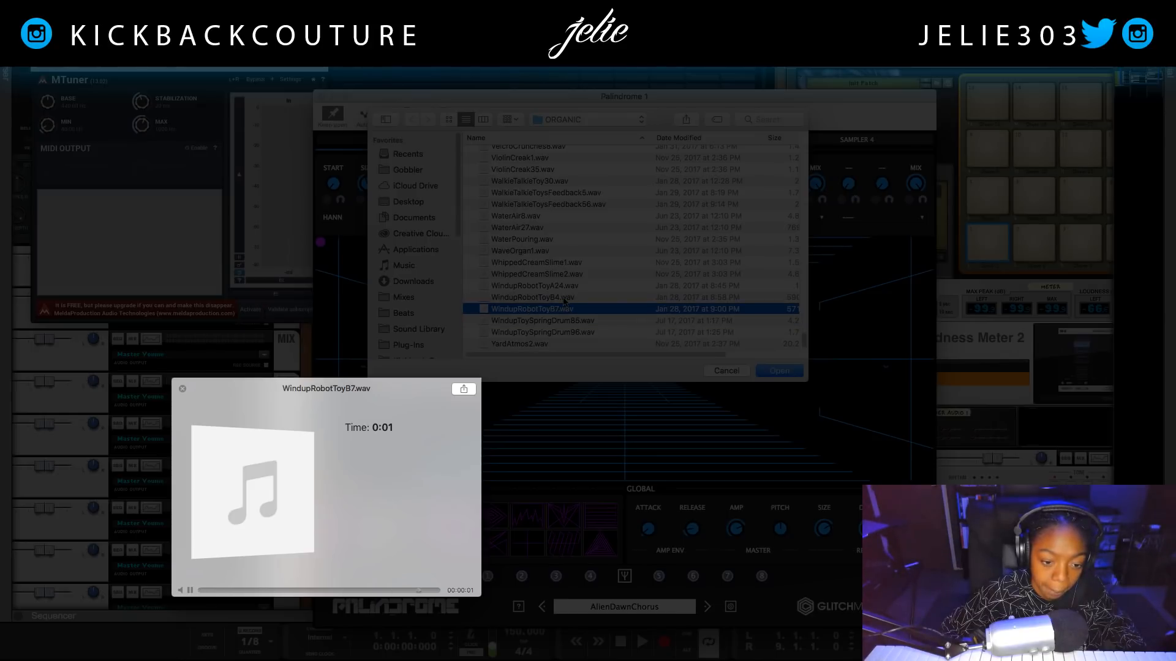
pyautogui.click(563, 298)
pyautogui.click(563, 286)
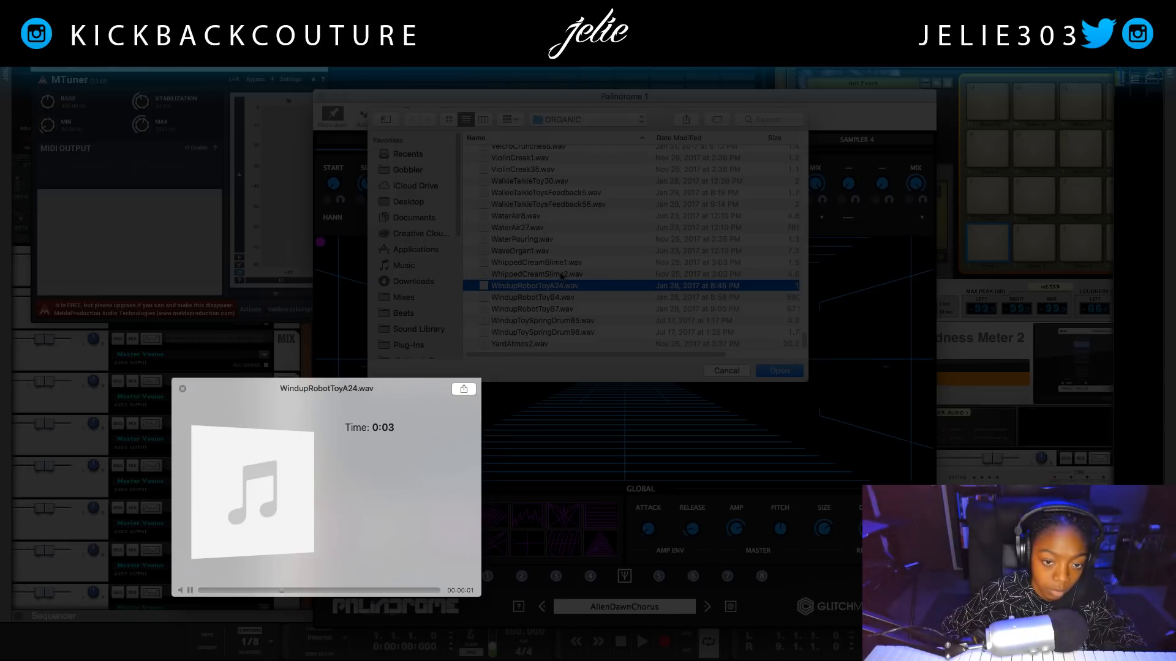
pyautogui.click(779, 371)
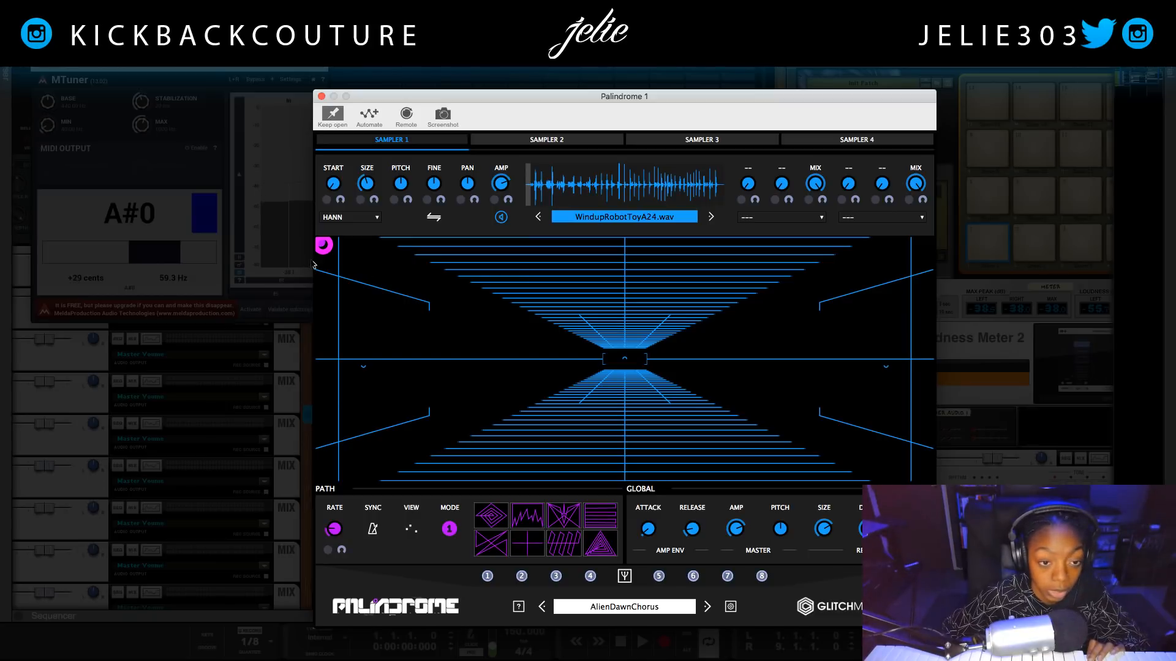
# - Lower Sampler 1's pitch and try a longer grain size before shortening it again
pyautogui.moveTo(331, 189)
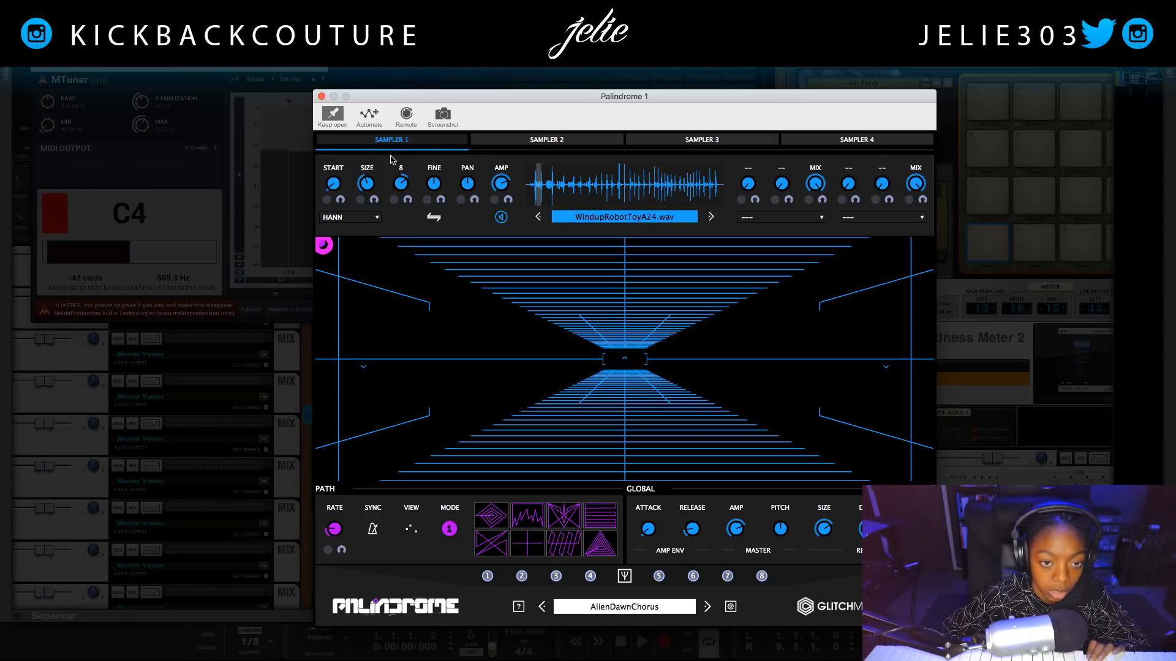
pyautogui.moveTo(401, 177); pyautogui.dragTo(371, 204)
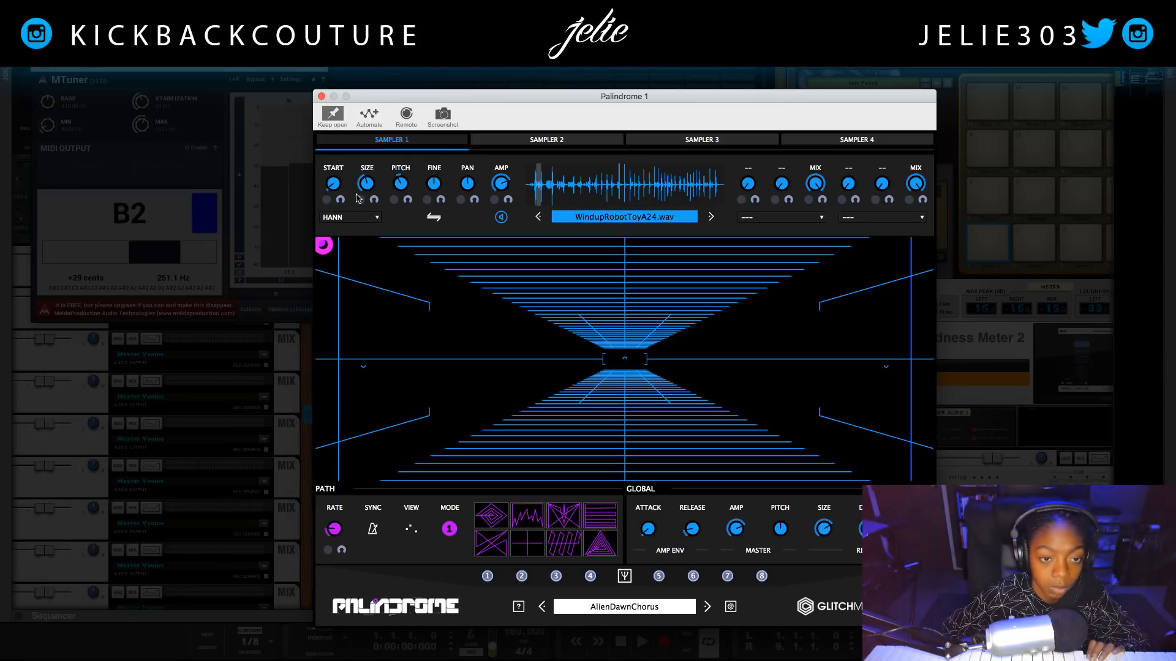
pyautogui.moveTo(364, 185); pyautogui.dragTo(379, 84)
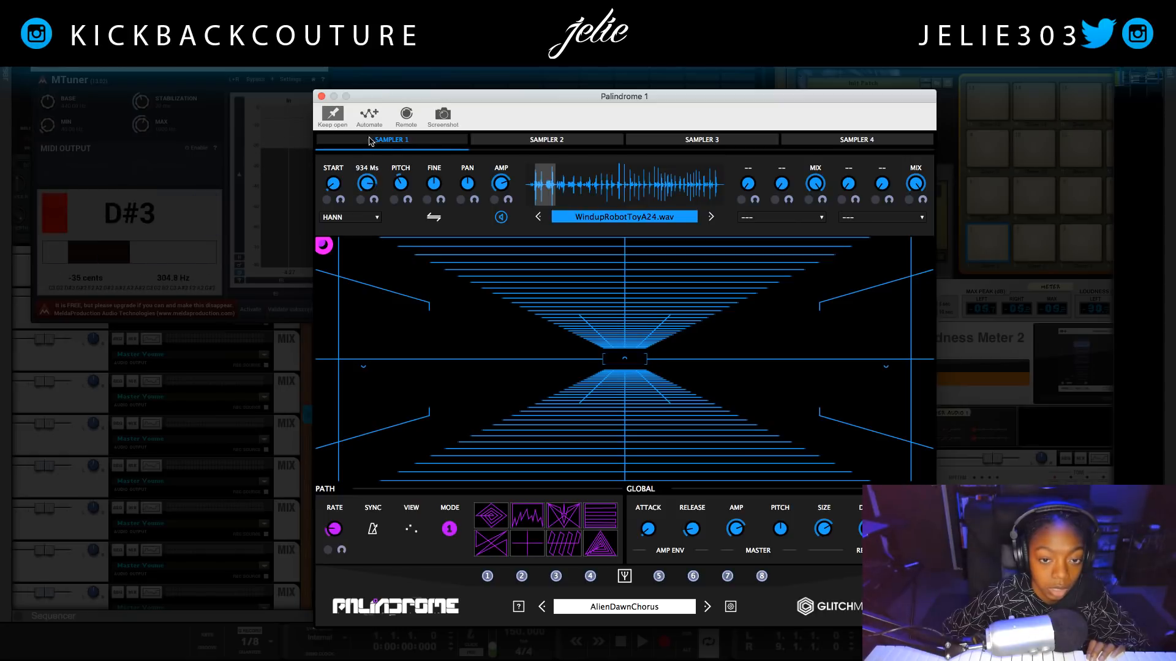
pyautogui.moveTo(358, 184); pyautogui.dragTo(370, 210)
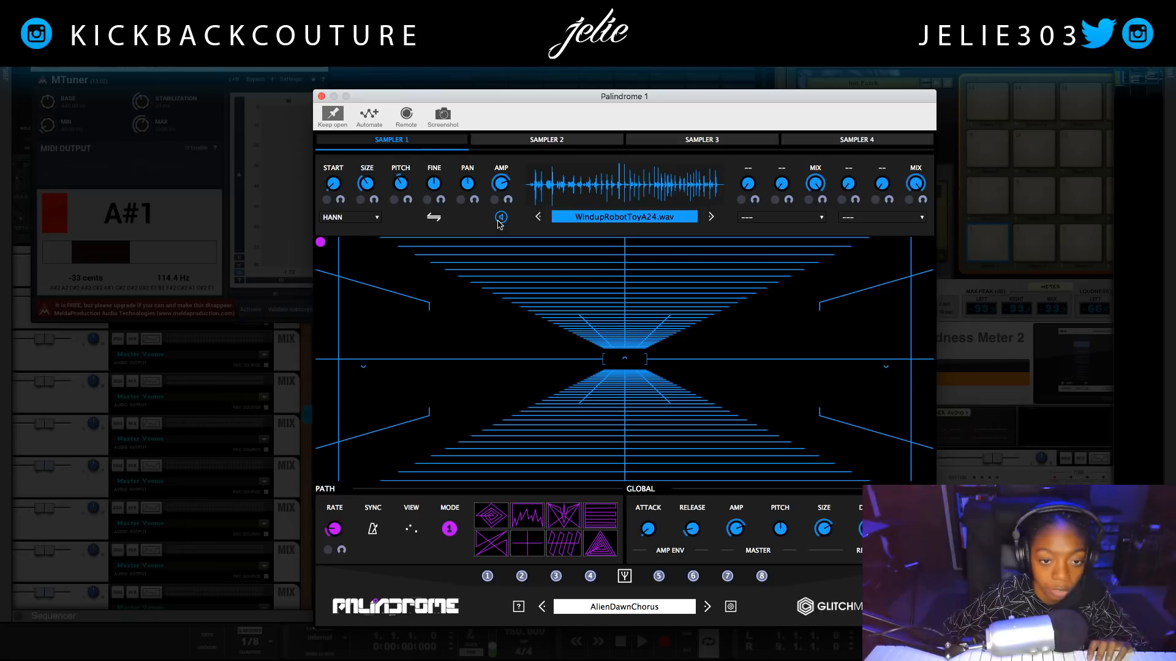
# - Switch to Sampler 2 and browse its SYNTHETIC folder for an audio file
pyautogui.click(544, 144)
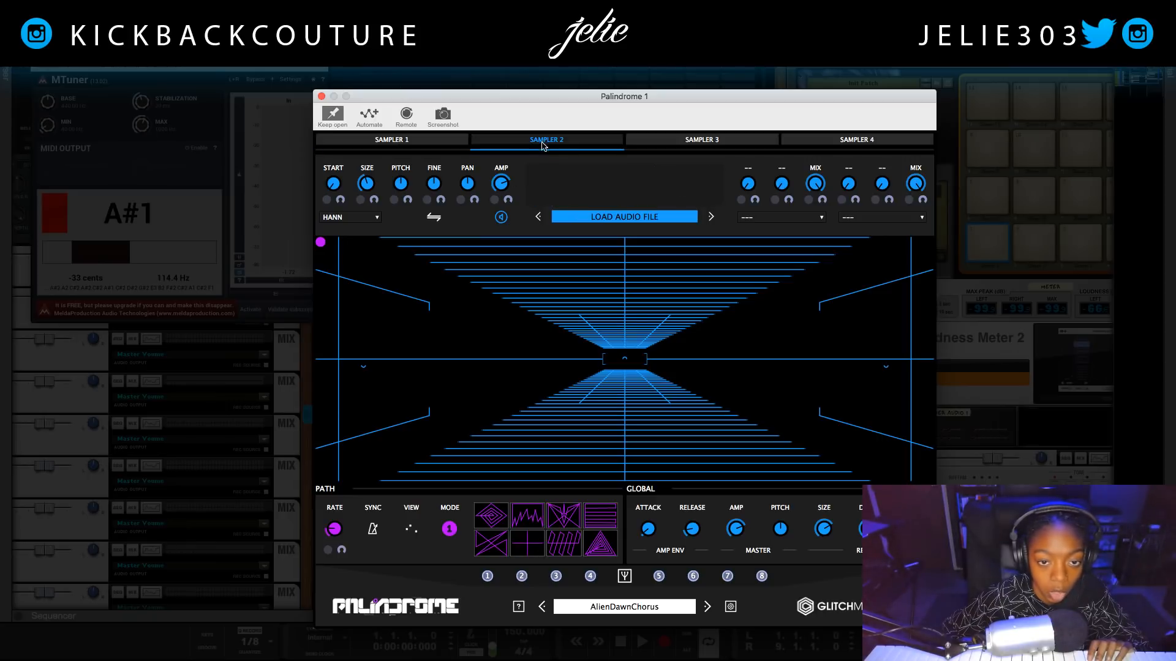
pyautogui.click(561, 220)
pyautogui.click(593, 200)
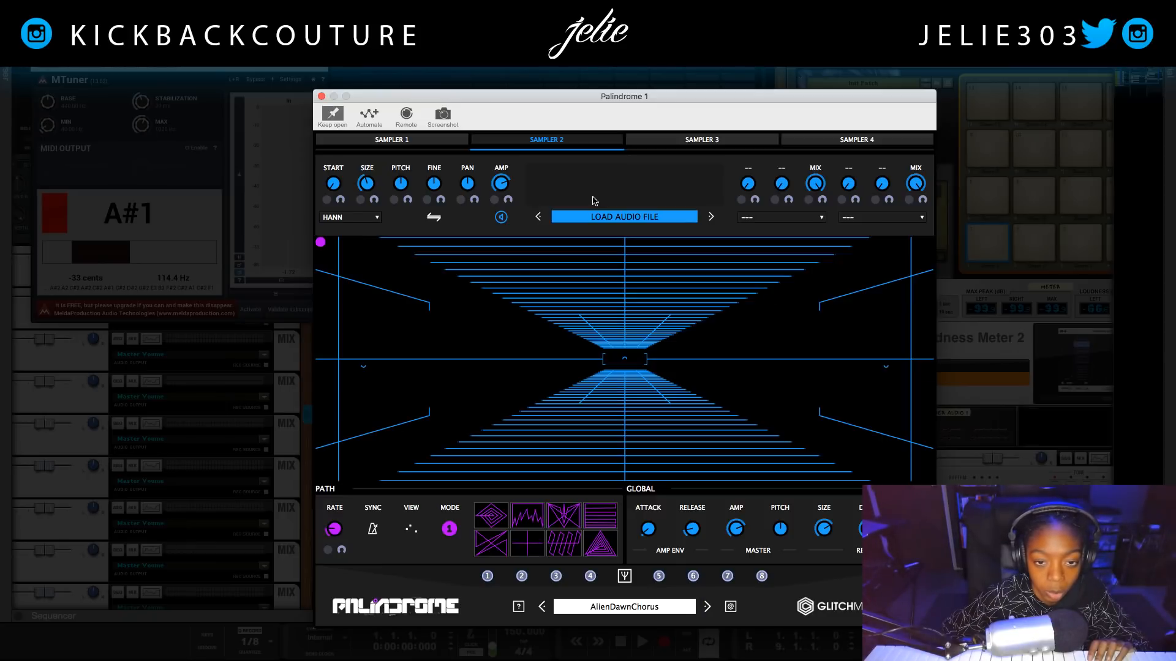
pyautogui.click(622, 219)
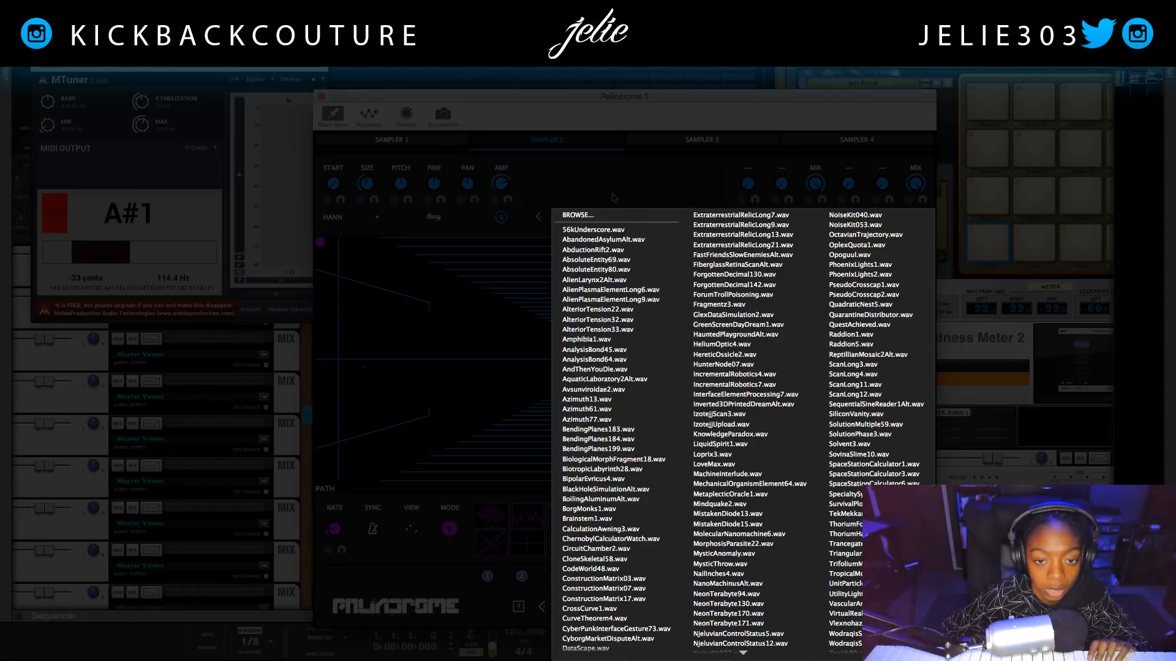
pyautogui.click(592, 216)
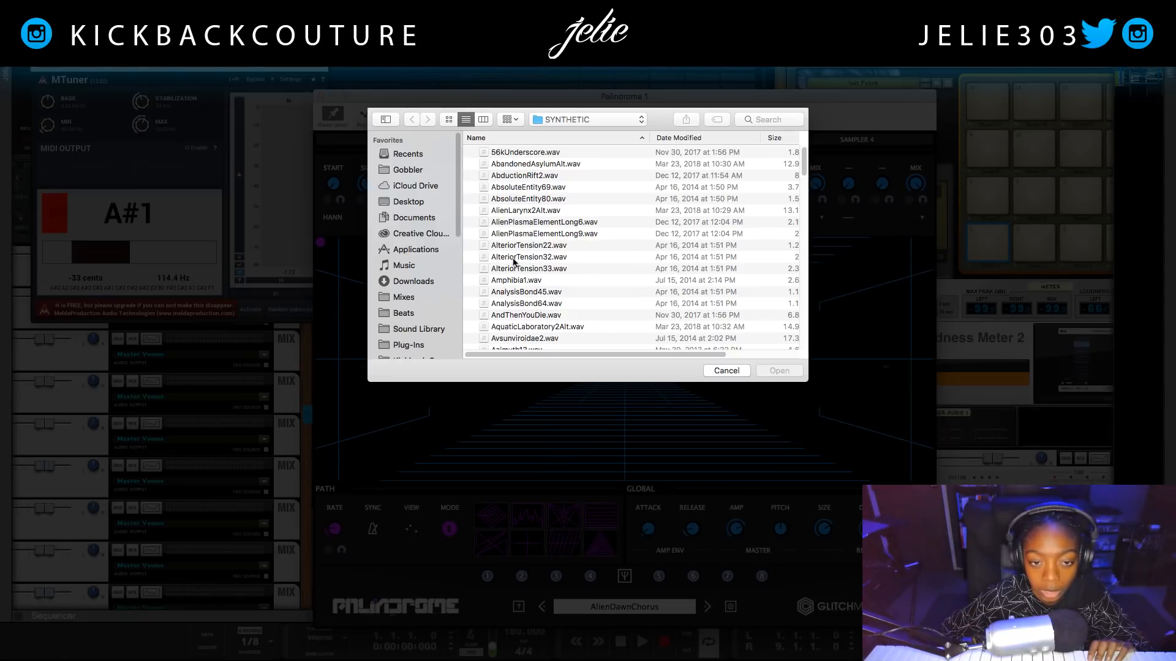
# - Preview CircuitChamber2.wav from the SYNTHETIC folder and move the preview window off the file list
pyautogui.scroll(-6, 578, 214)
pyautogui.scroll(-3, 444, 356)
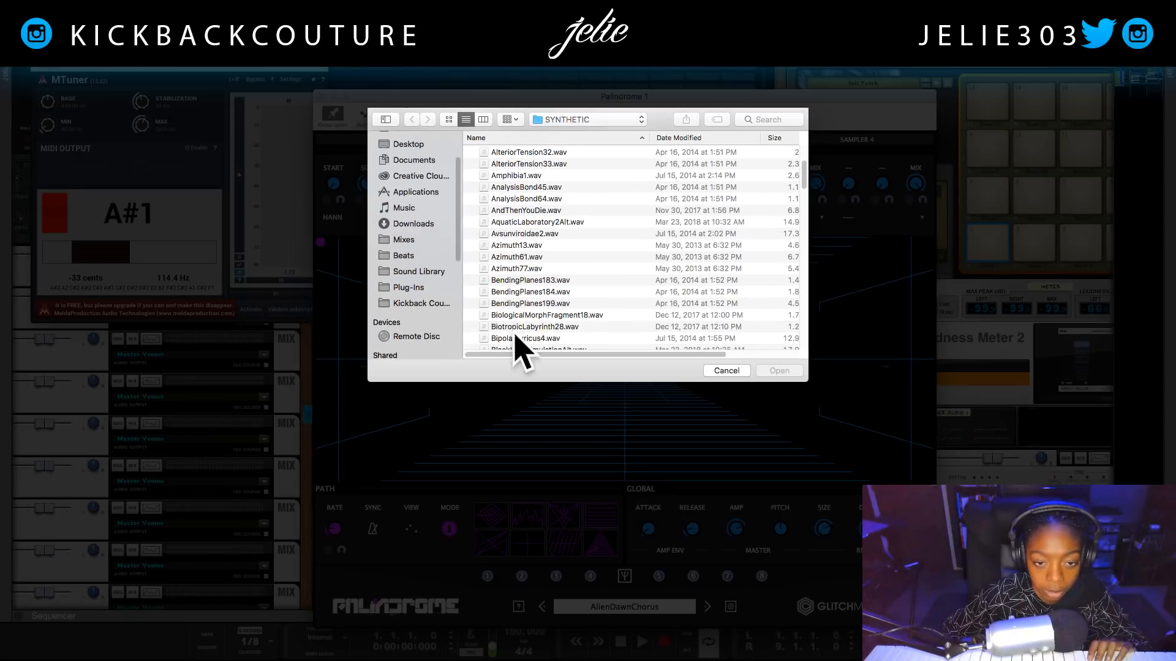
pyautogui.scroll(-5, 545, 190)
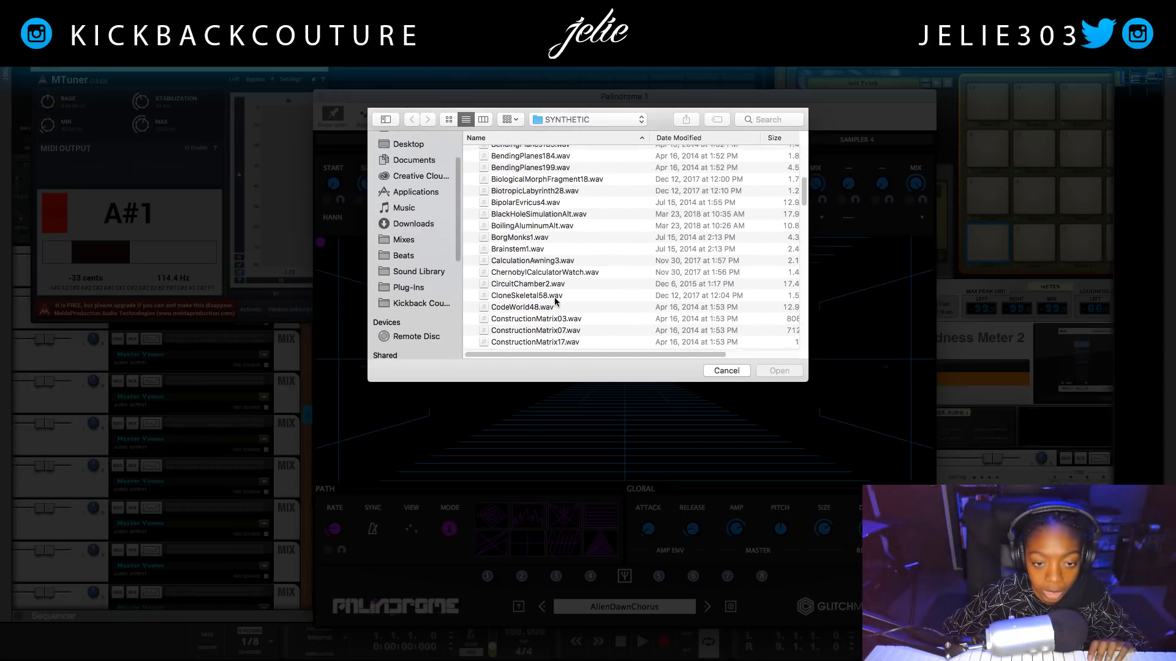
pyautogui.scroll(-3, 582, 251)
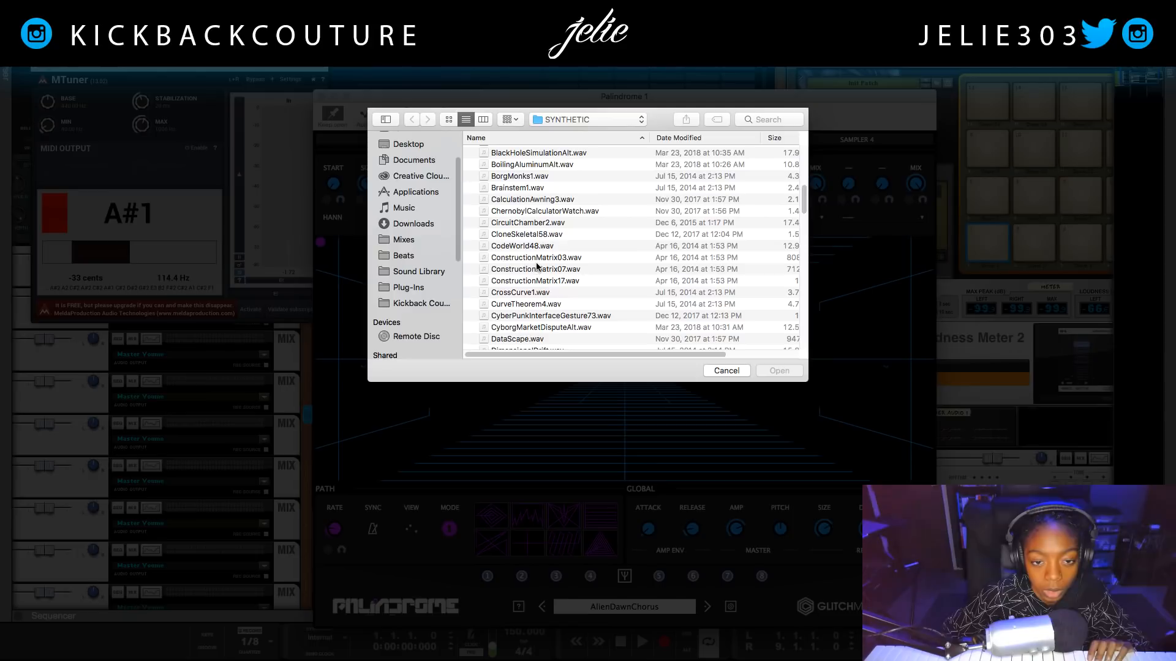
pyautogui.click(519, 222)
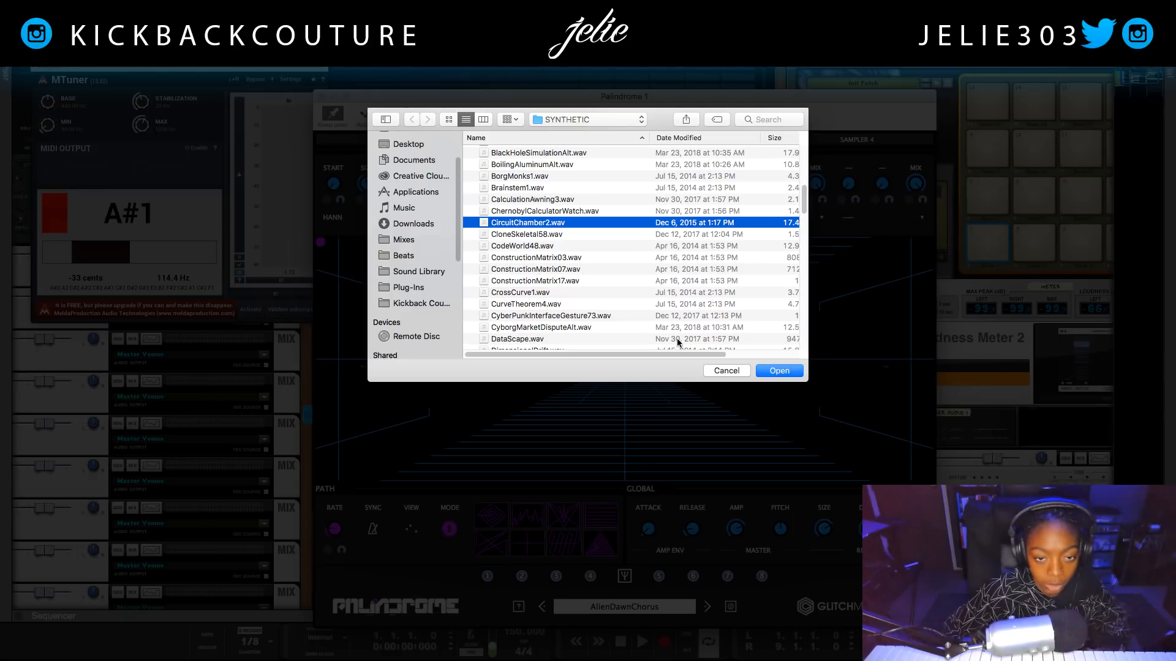
pyautogui.press('space')
pyautogui.moveTo(629, 247); pyautogui.dragTo(400, 353)
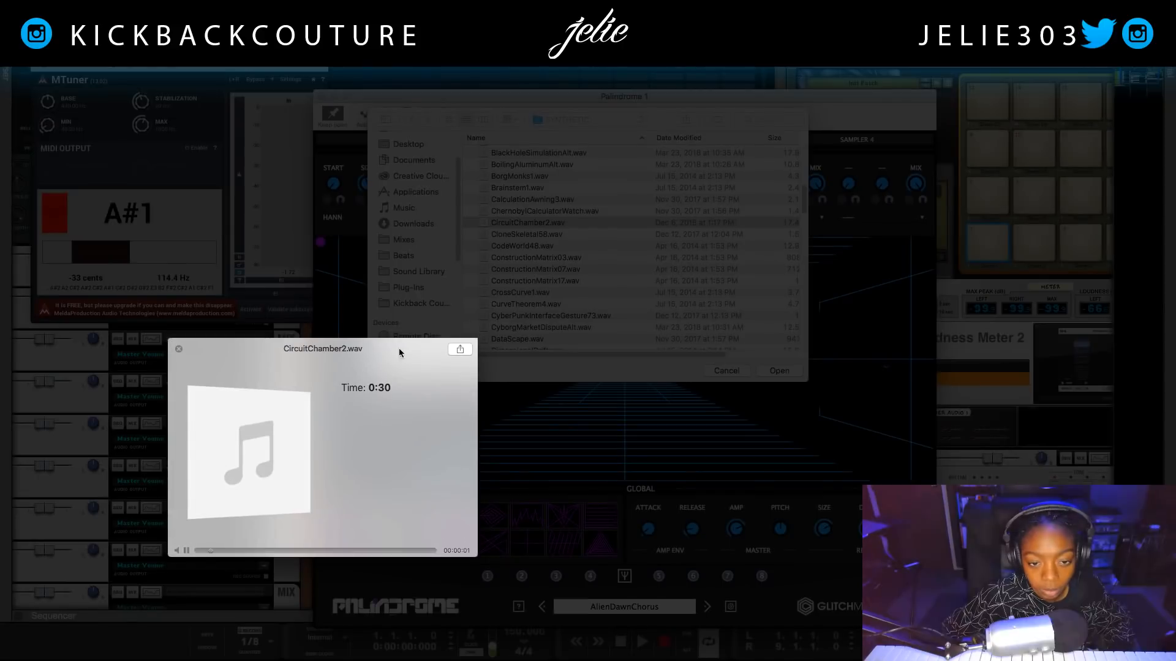
# - Preview CyborgMarketDisputeAlt.wav and load it into Sampler 2
pyautogui.click(541, 328)
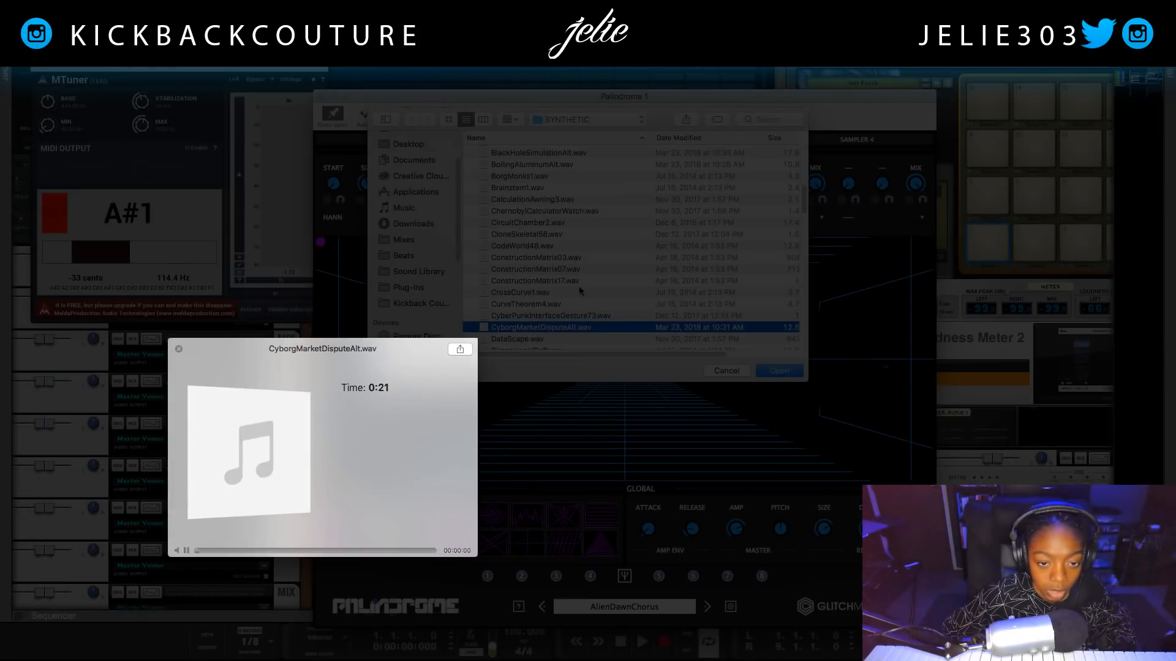
pyautogui.scroll(-2, 562, 296)
pyautogui.scroll(-3, 562, 296)
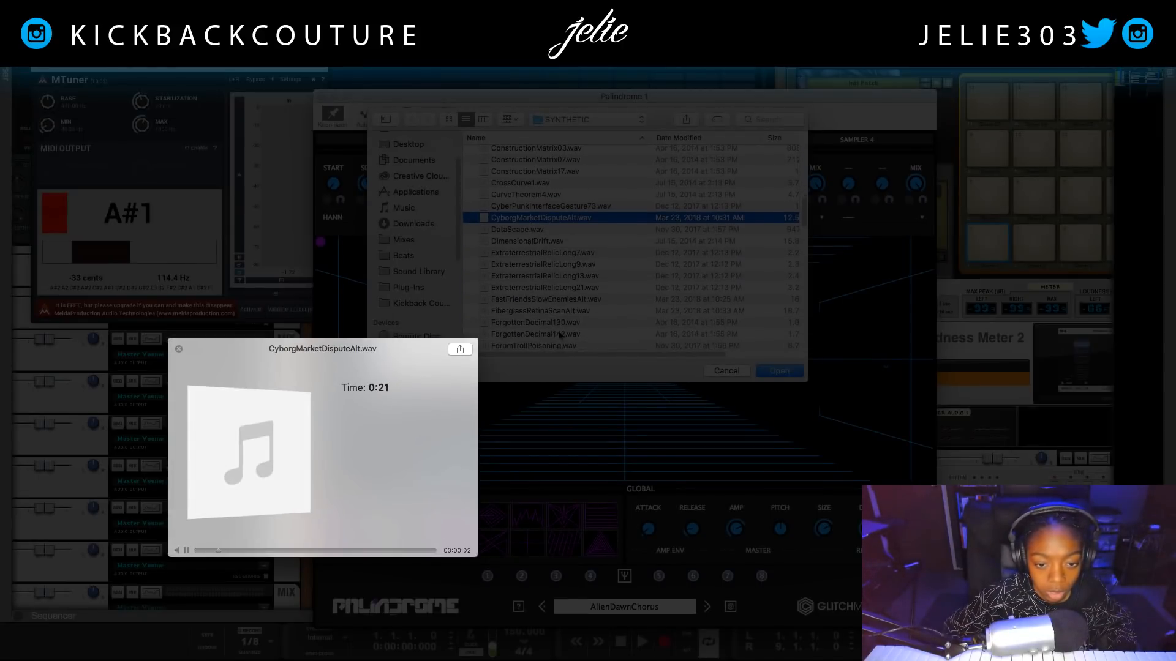
pyautogui.scroll(-1, 562, 331)
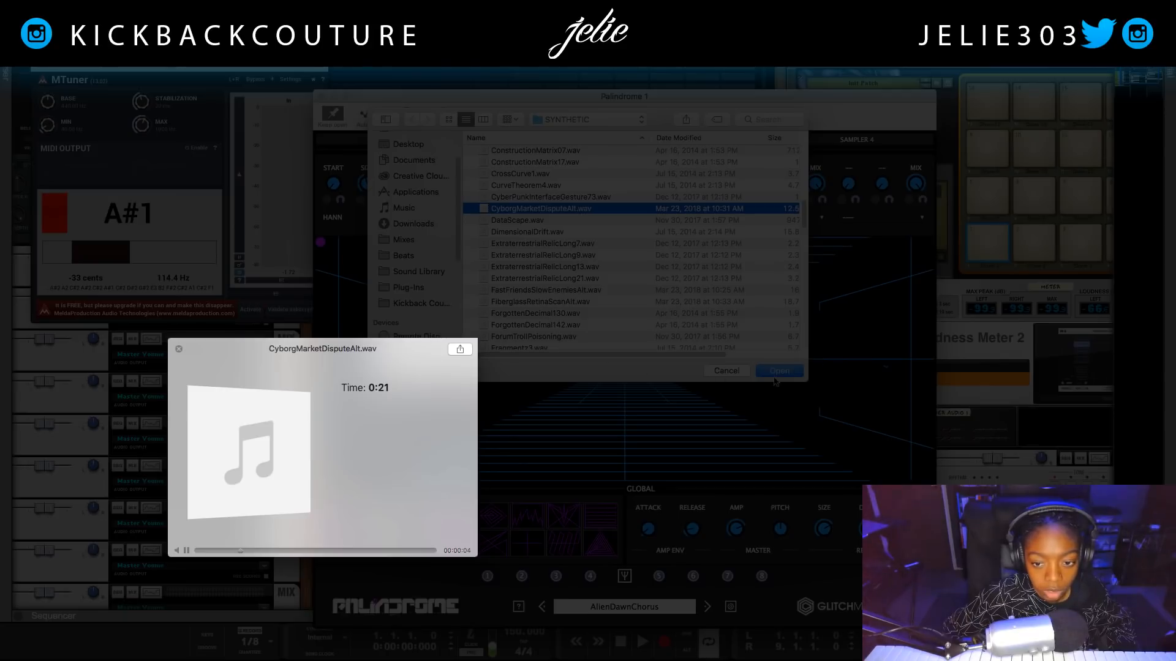
pyautogui.click(775, 371)
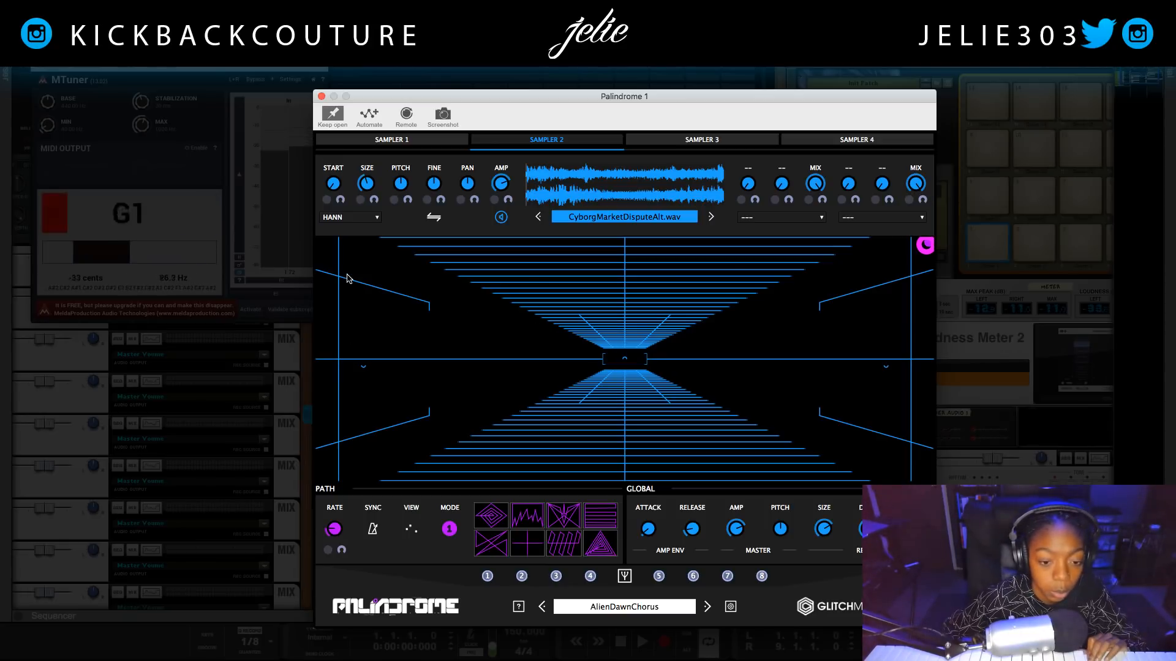
# - Set Sampler 2's grain window to TRIANGULAR after trying RECTANGULAR, and raise its pitch
pyautogui.click(350, 217)
pyautogui.click(352, 230)
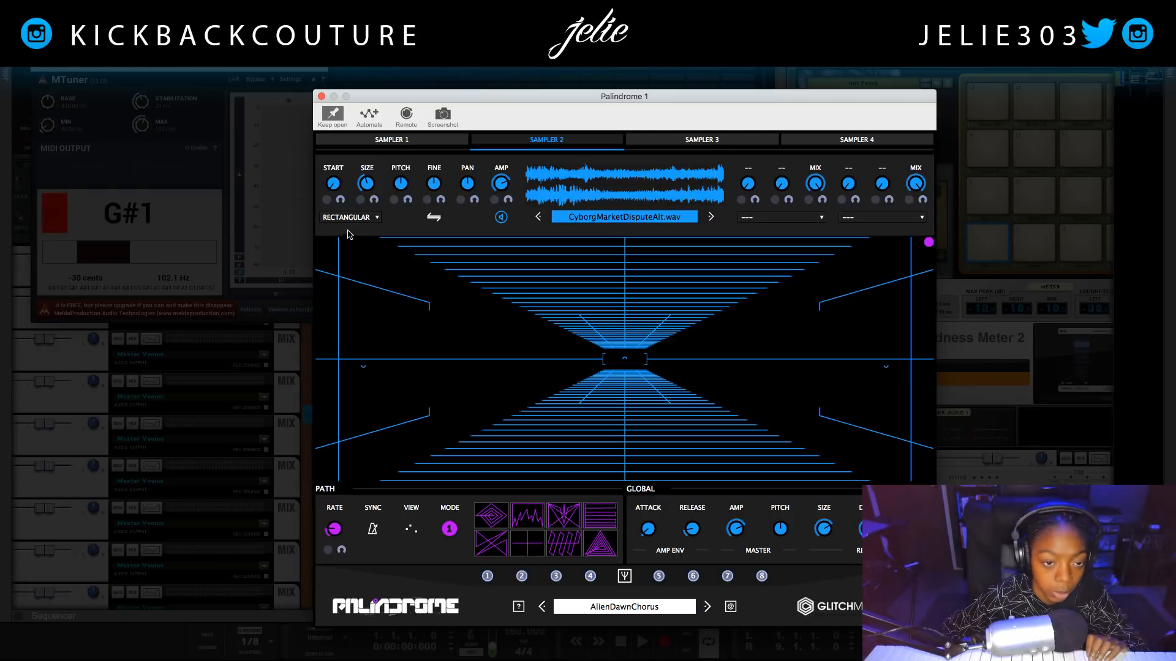
pyautogui.click(351, 218)
pyautogui.click(349, 239)
pyautogui.click(338, 222)
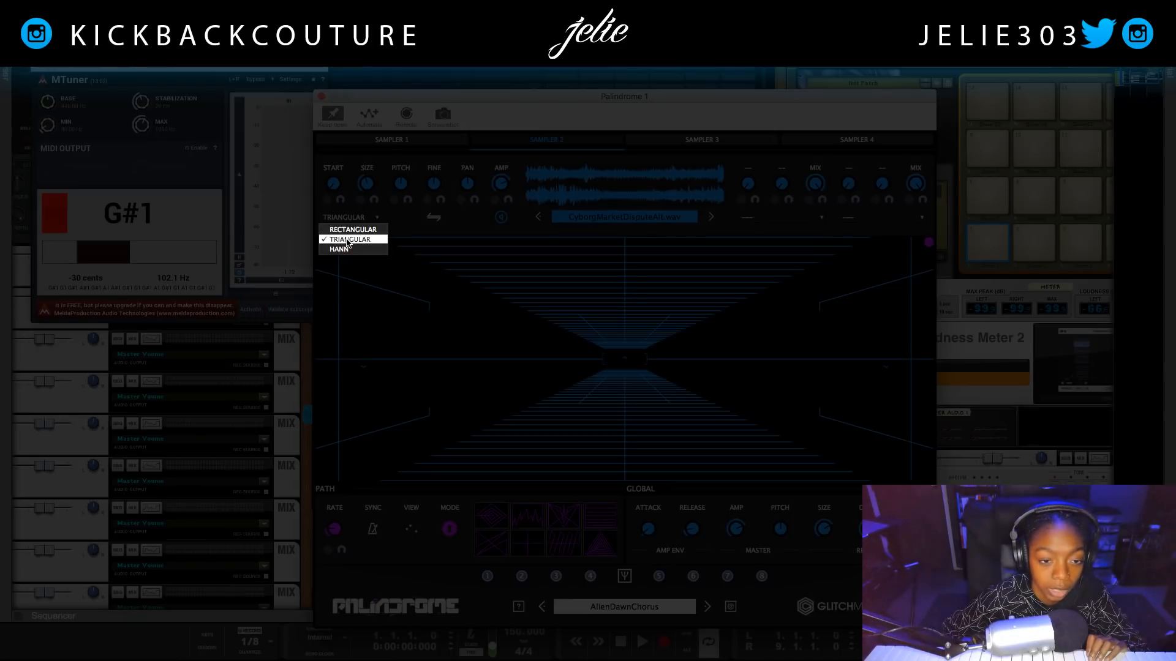
pyautogui.click(347, 240)
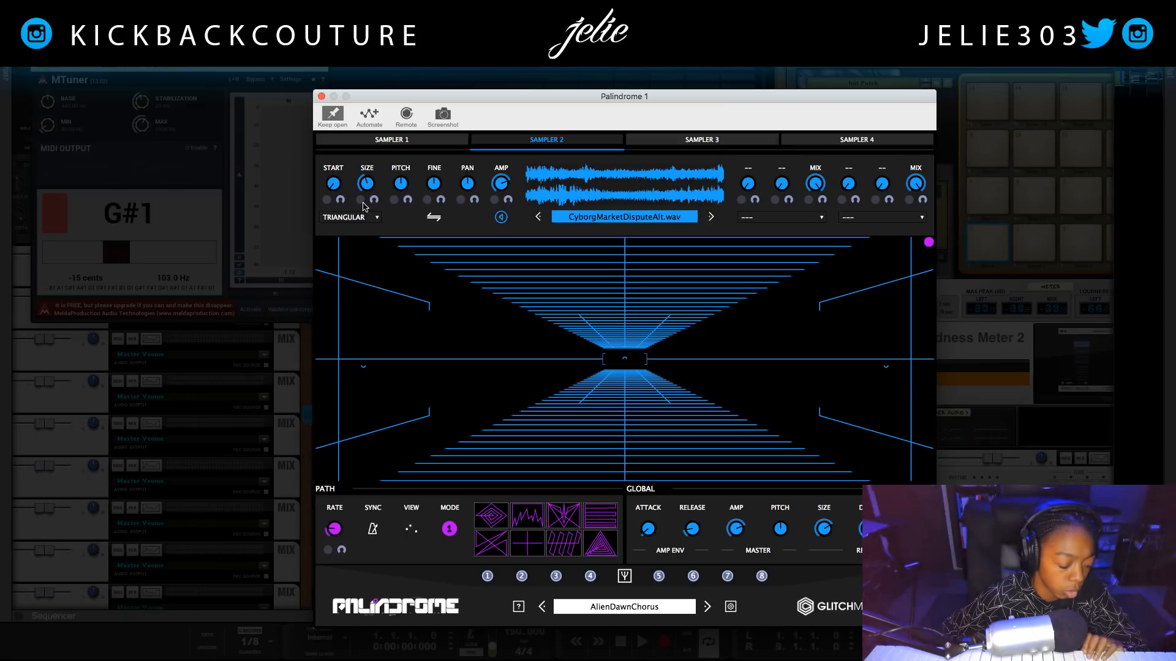
pyautogui.moveTo(402, 190); pyautogui.dragTo(395, 173)
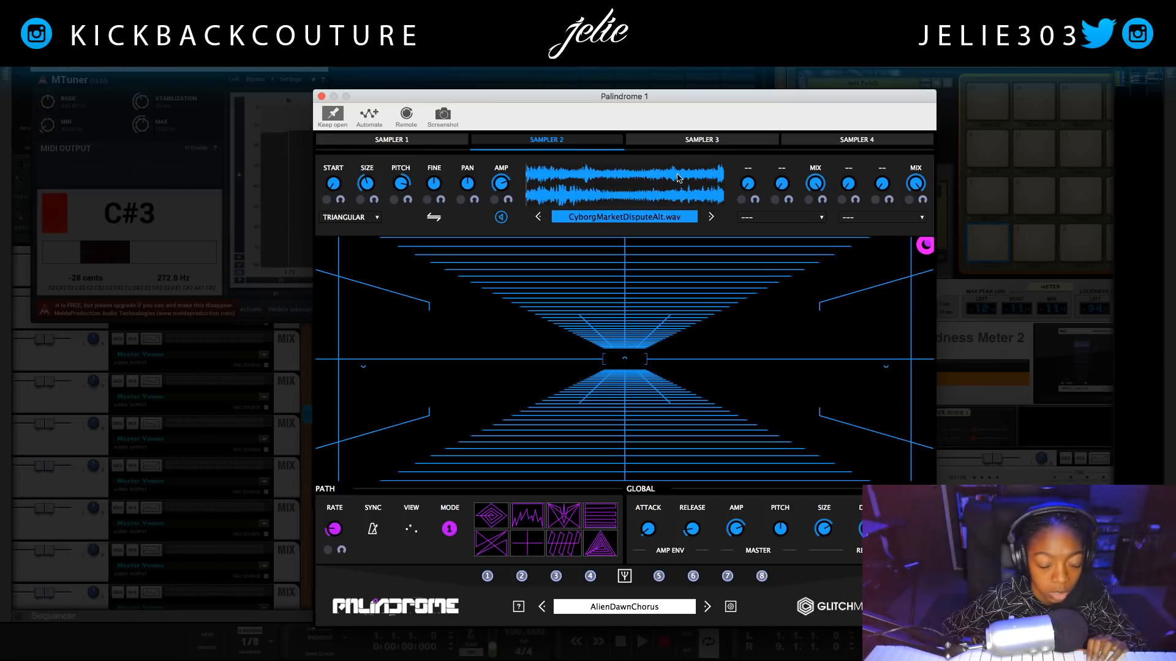
# - Recheck Sampler 2 against the empty Sampler 3, then browse the ORGANIC folder for a Sampler 3 file
pyautogui.click(680, 148)
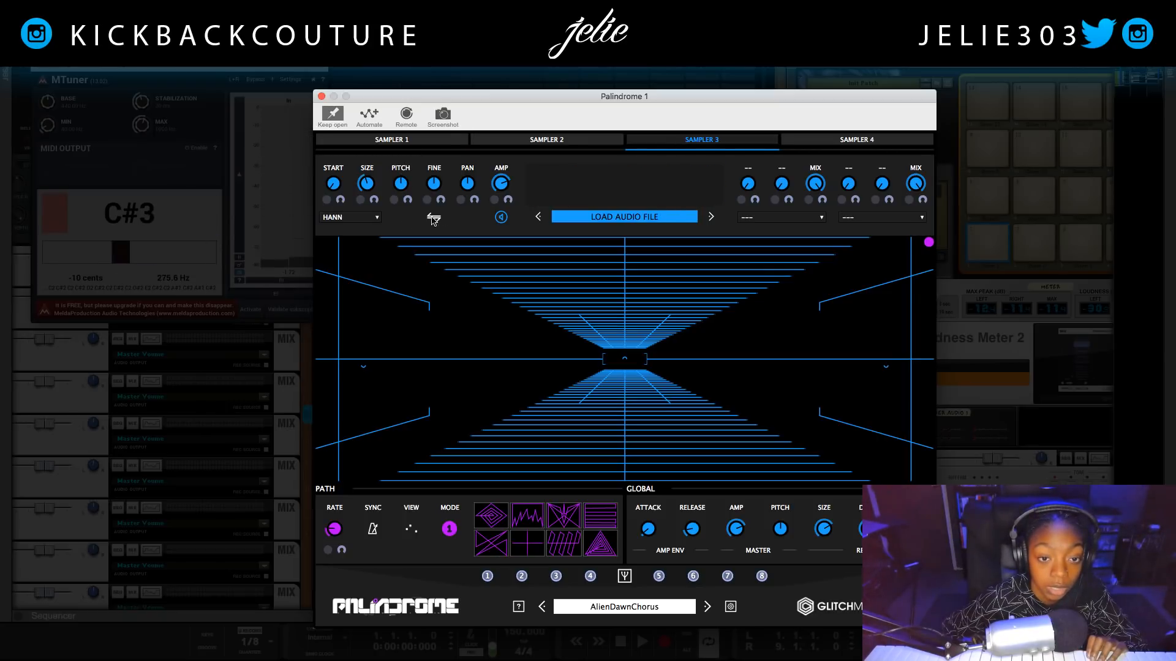
pyautogui.click(540, 140)
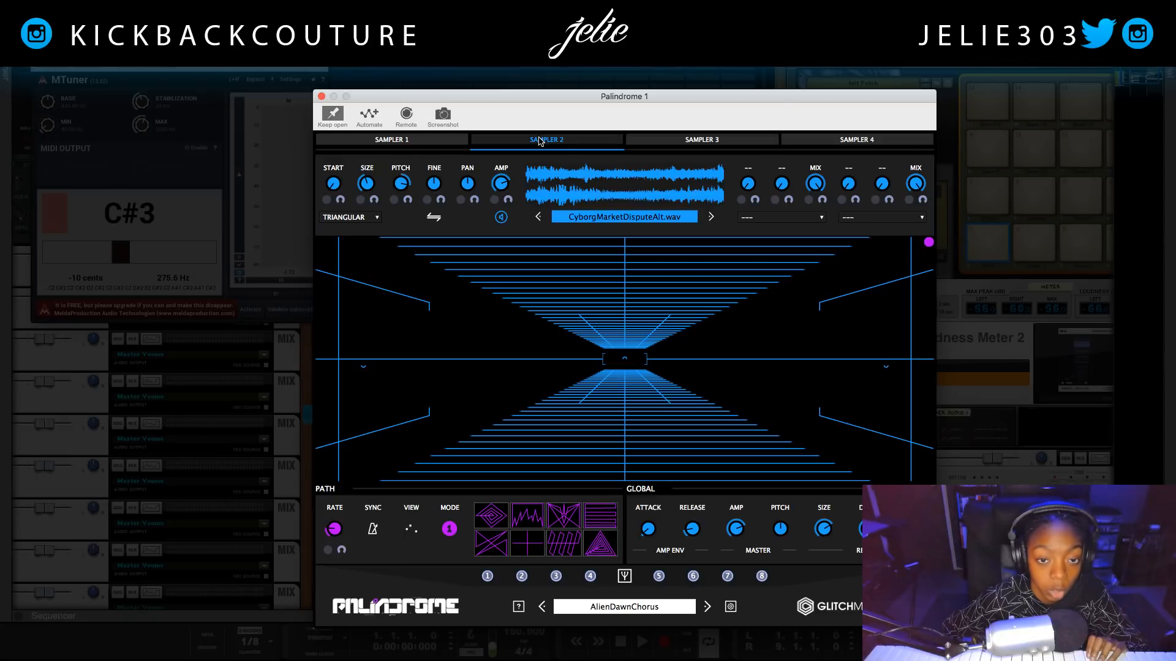
pyautogui.click(673, 143)
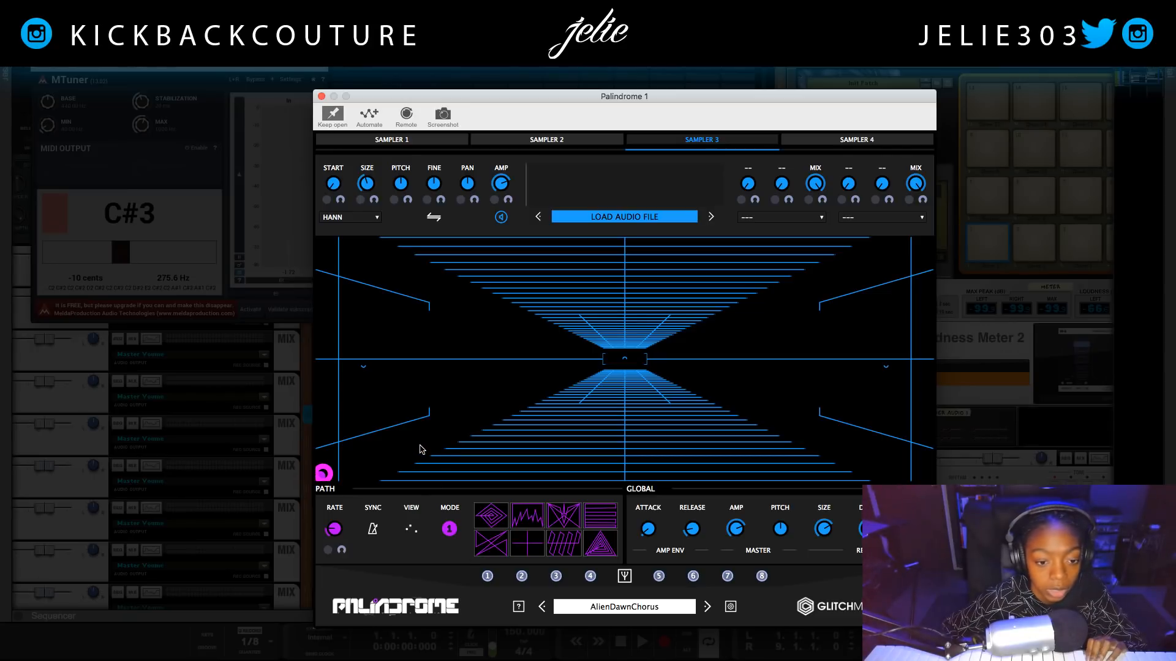
pyautogui.click(630, 219)
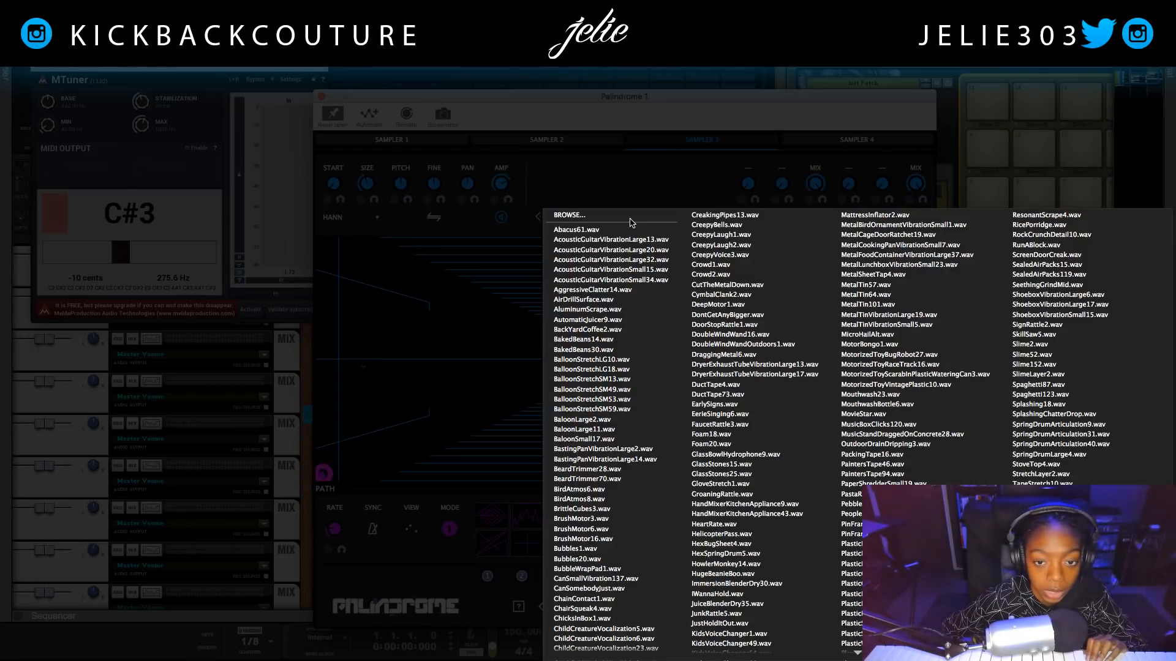
pyautogui.click(585, 218)
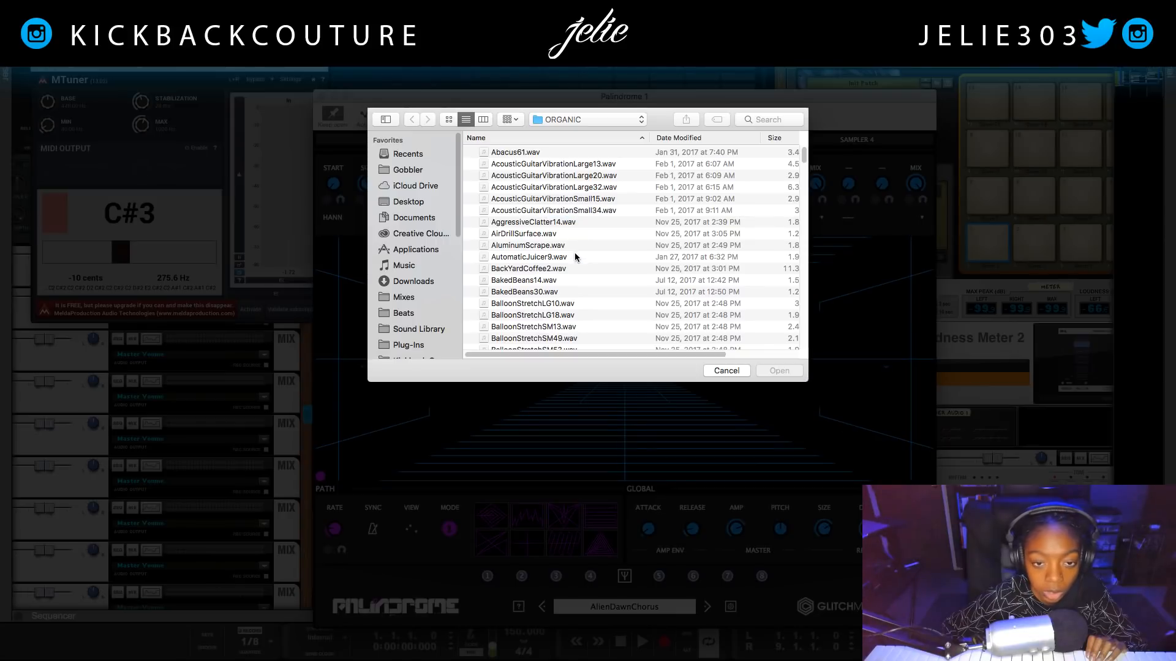
# - Audition AcousticGuitarVibrationLarge13.wav, AcousticGuitarVibrationLarge32.wav and AcousticGuitarVibrationSmall34.wav from the ORGANIC folder, moving the preview window off the file list
pyautogui.click(587, 164)
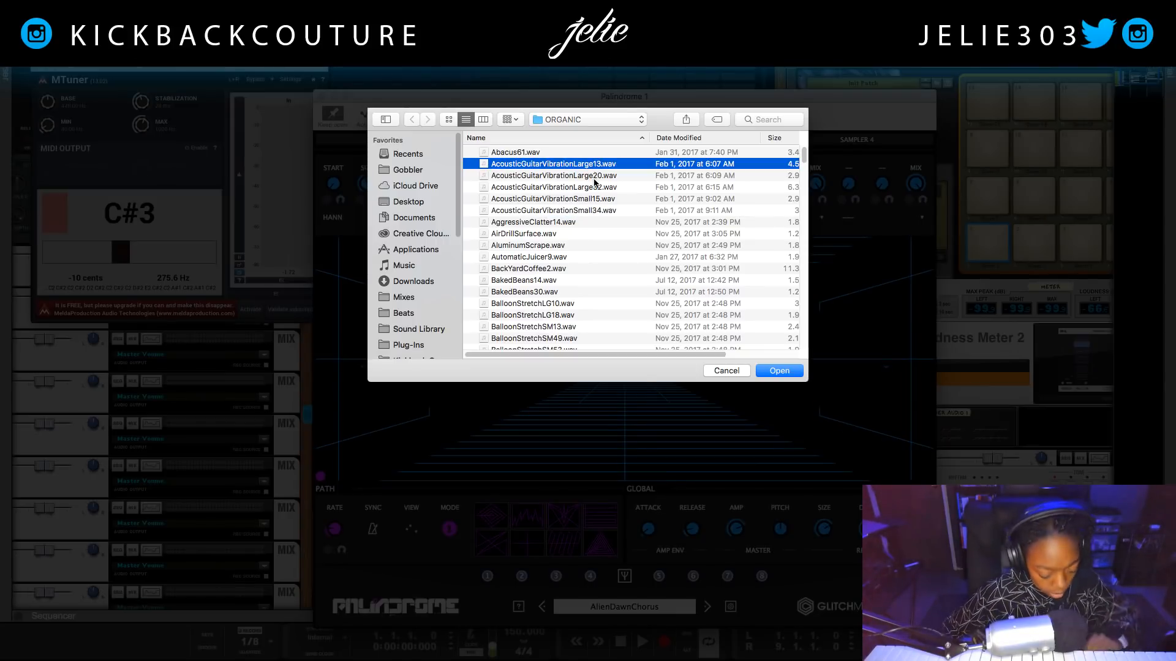
pyautogui.press('space')
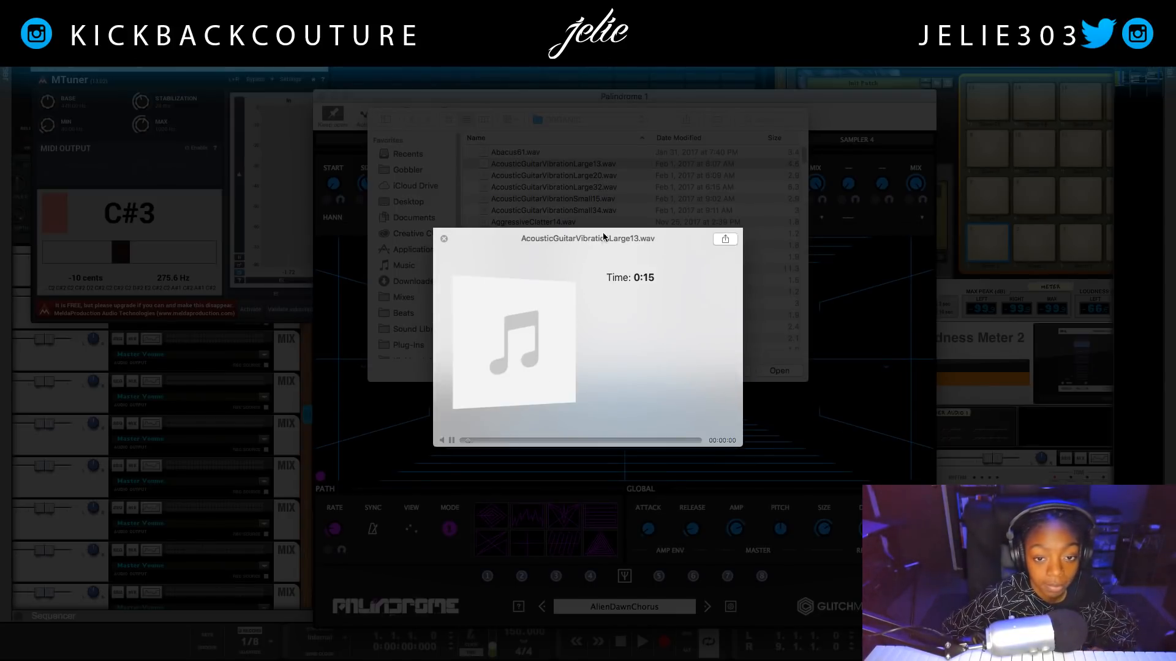
pyautogui.click(599, 187)
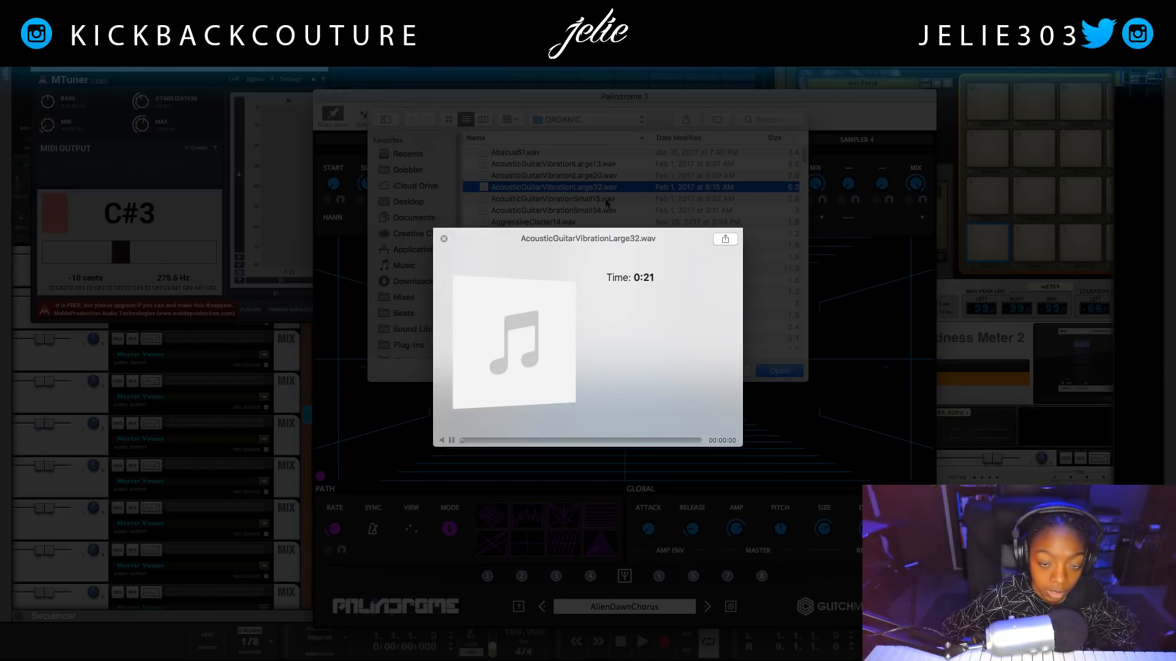
pyautogui.click(586, 210)
pyautogui.moveTo(595, 234); pyautogui.dragTo(318, 354)
# - Preview BirdAtmos8.wav and Bubbles20.wav, and load Bubbles20.wav into Sampler 3
pyautogui.scroll(-1, 577, 224)
pyautogui.scroll(-5, 577, 224)
pyautogui.scroll(-3, 557, 273)
pyautogui.click(533, 311)
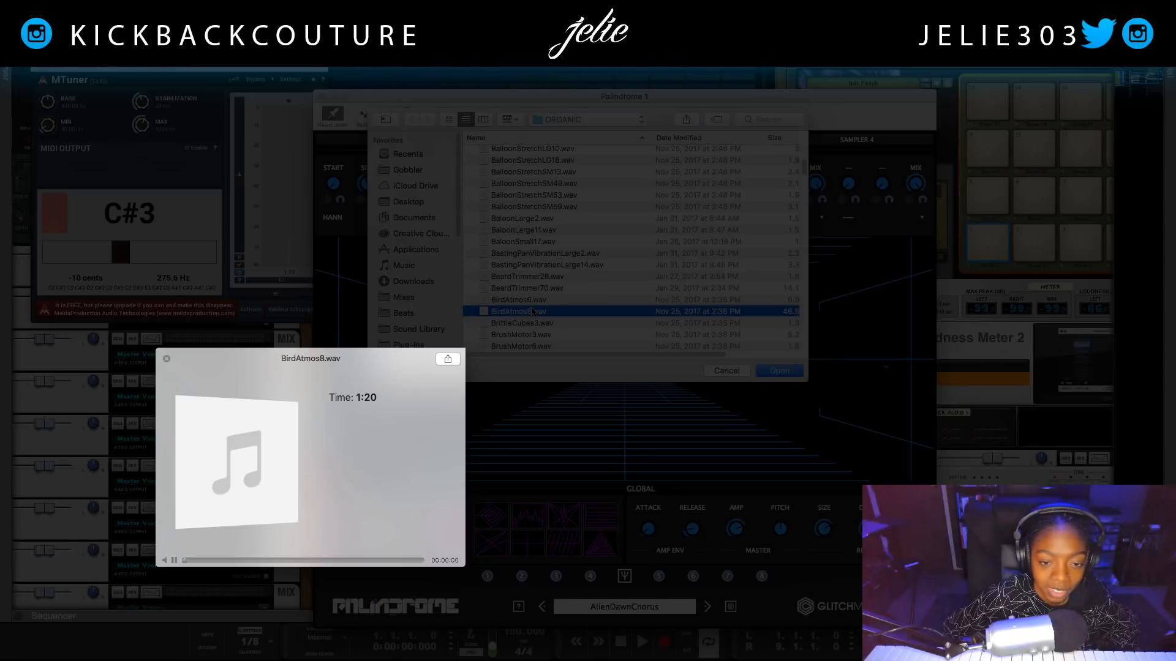
pyautogui.scroll(-3, 533, 311)
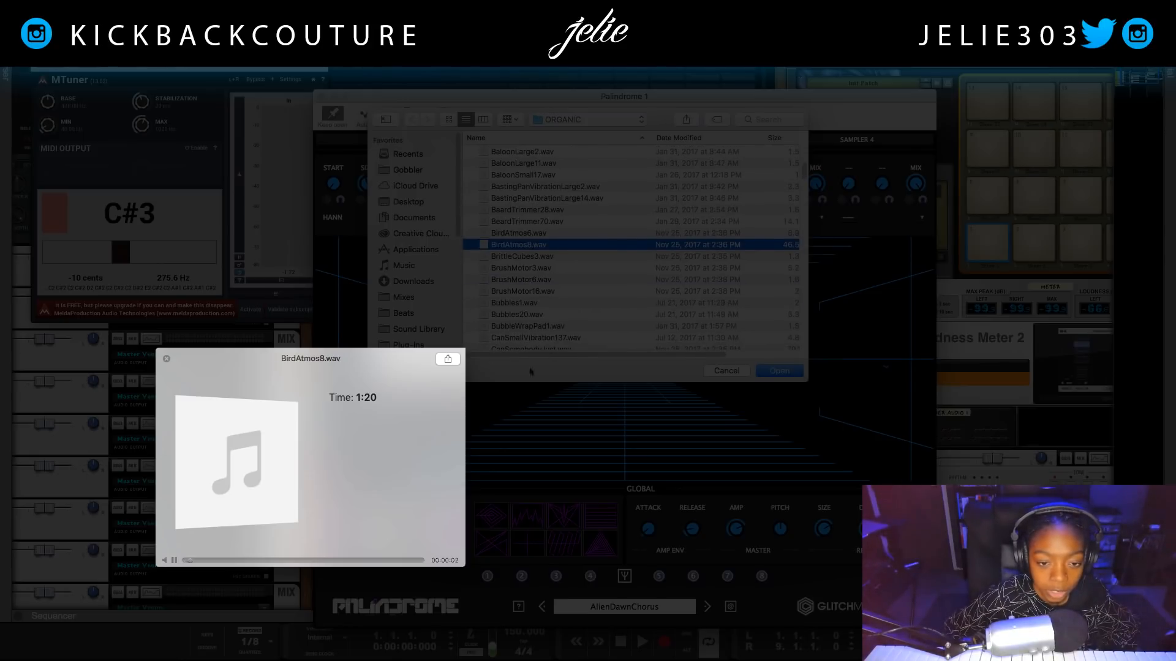
pyautogui.click(499, 315)
pyautogui.scroll(-3, 551, 312)
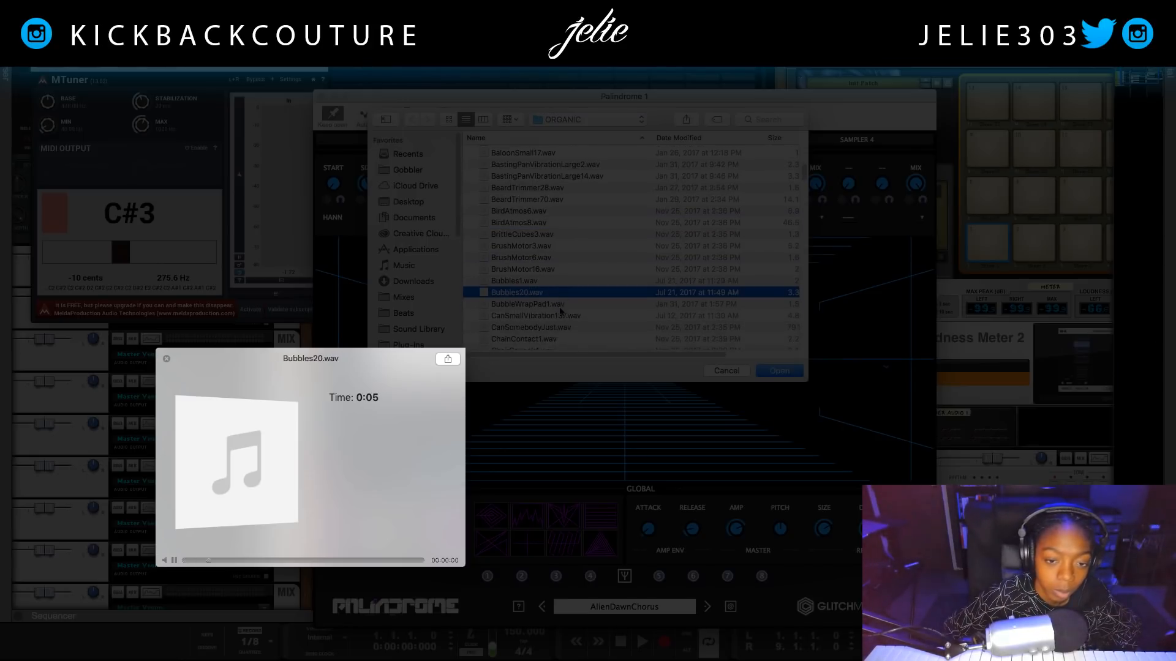
pyautogui.scroll(-1, 659, 267)
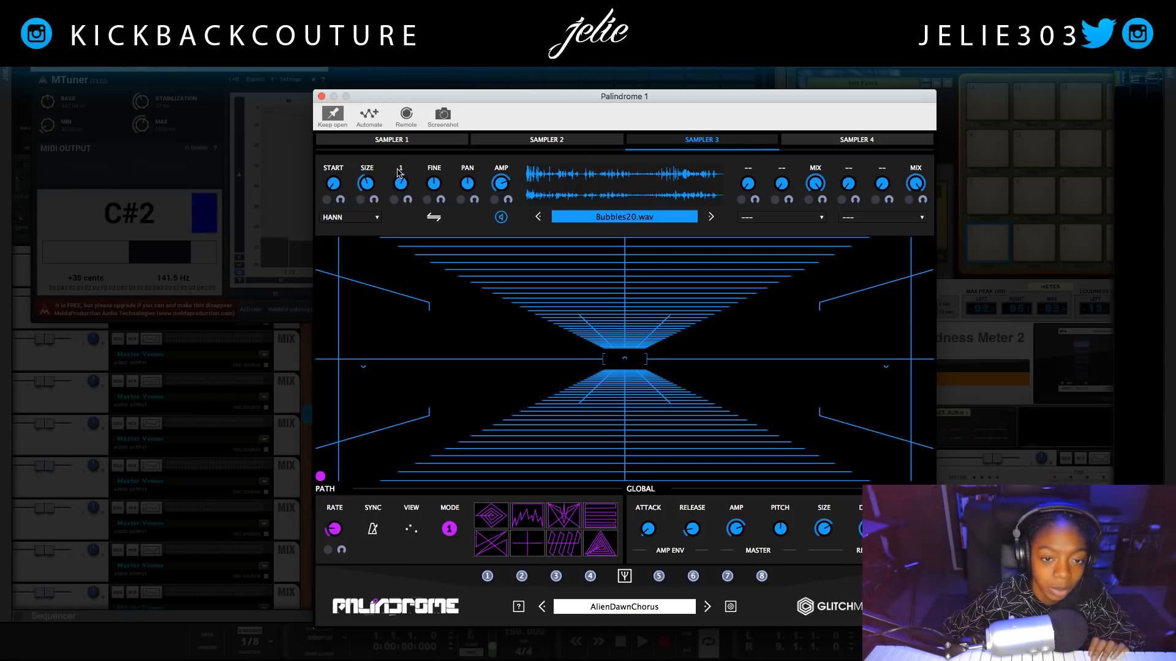
# - Raise Sampler 3's pitch and move its start point slightly into the Bubbles20.wav waveform
pyautogui.moveTo(401, 183)
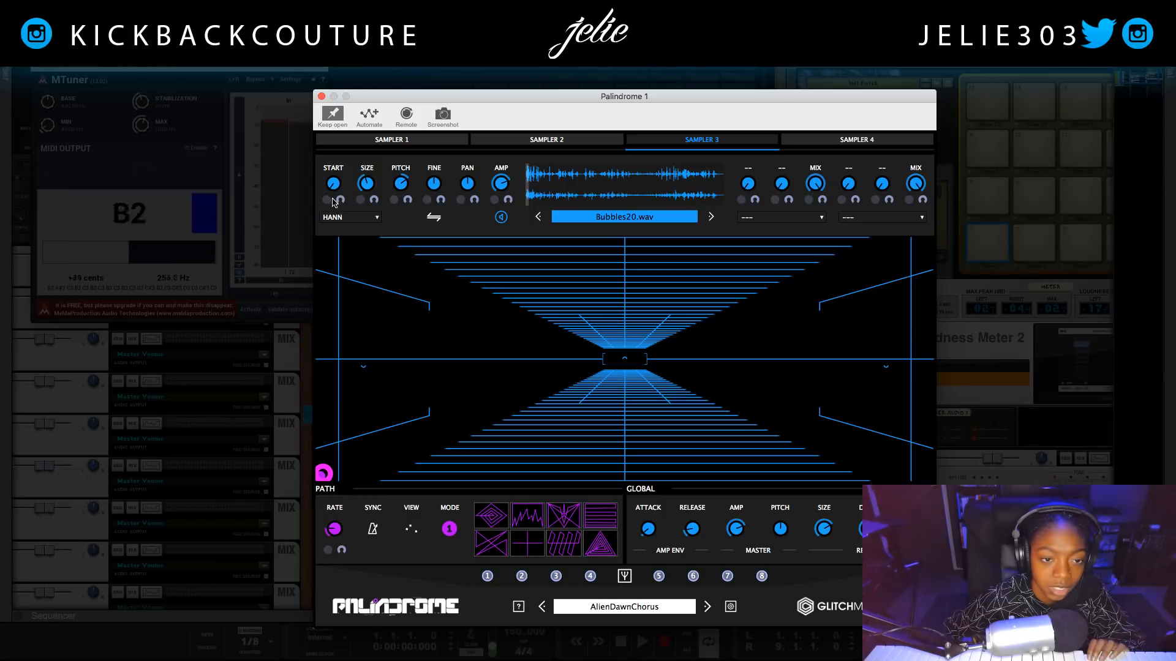
pyautogui.moveTo(336, 185); pyautogui.dragTo(342, 178)
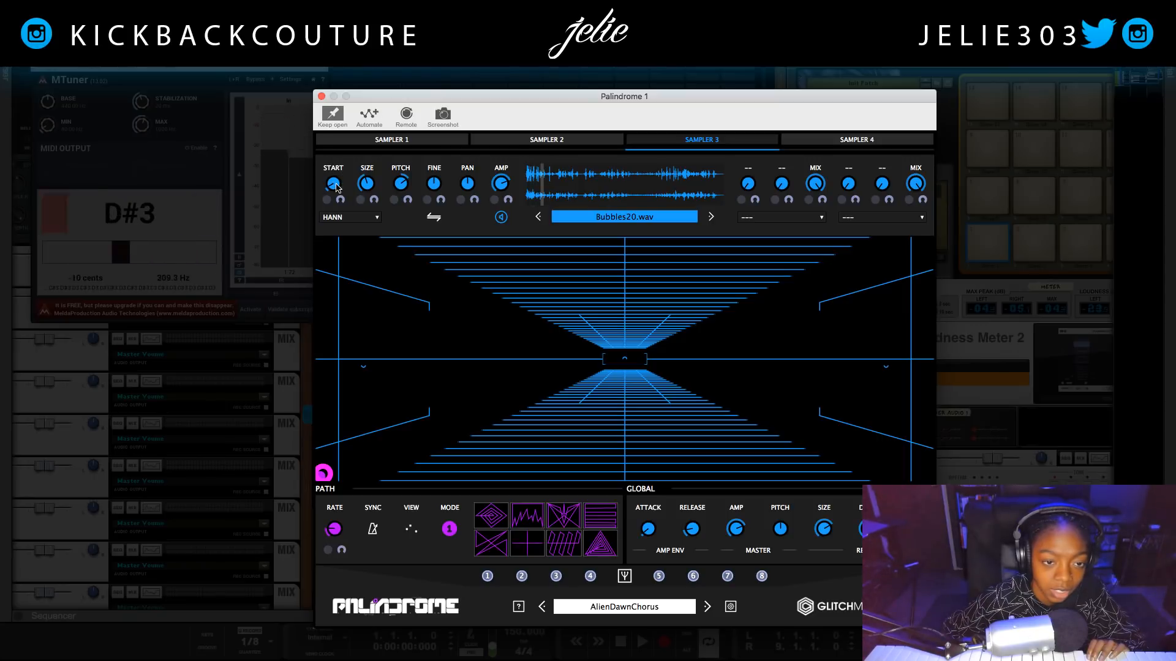
pyautogui.moveTo(338, 183); pyautogui.dragTo(339, 186)
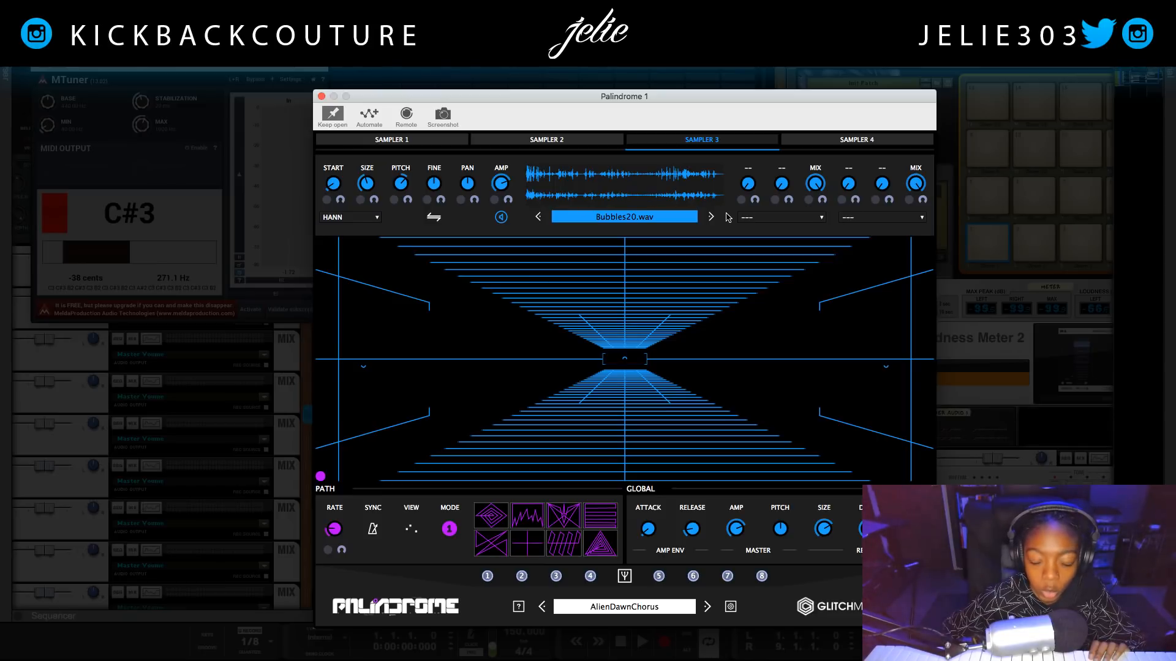
# - Set Sampler 3's two effects to HPF and RING, and raise the ring modulator's frequency
pyautogui.click(748, 218)
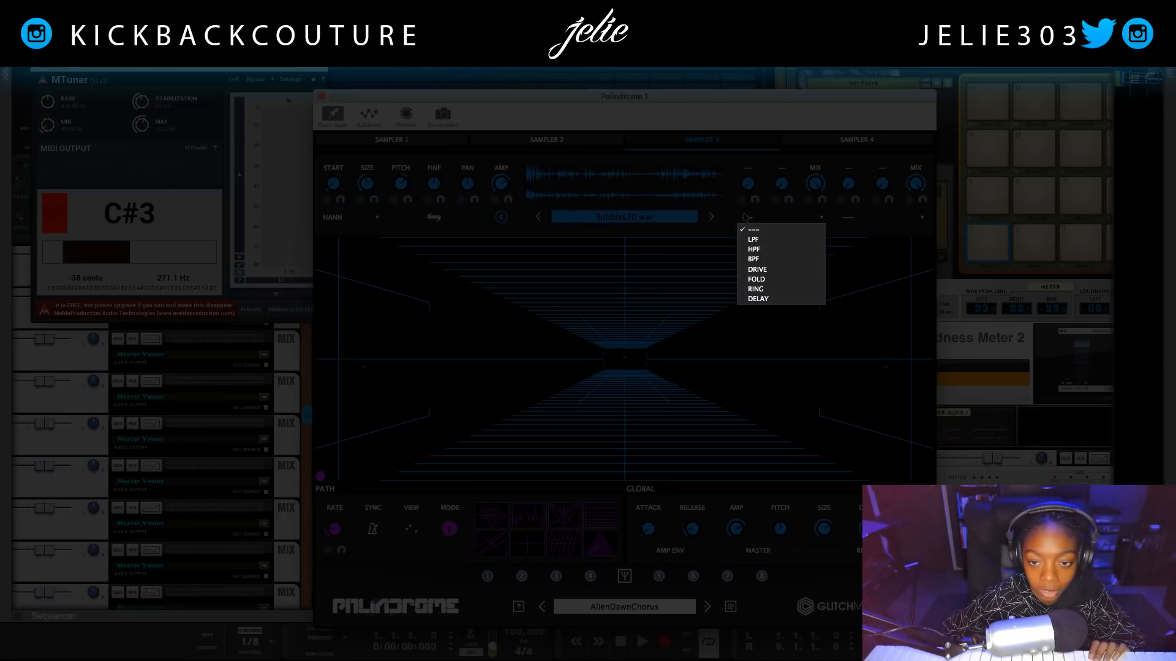
pyautogui.click(759, 249)
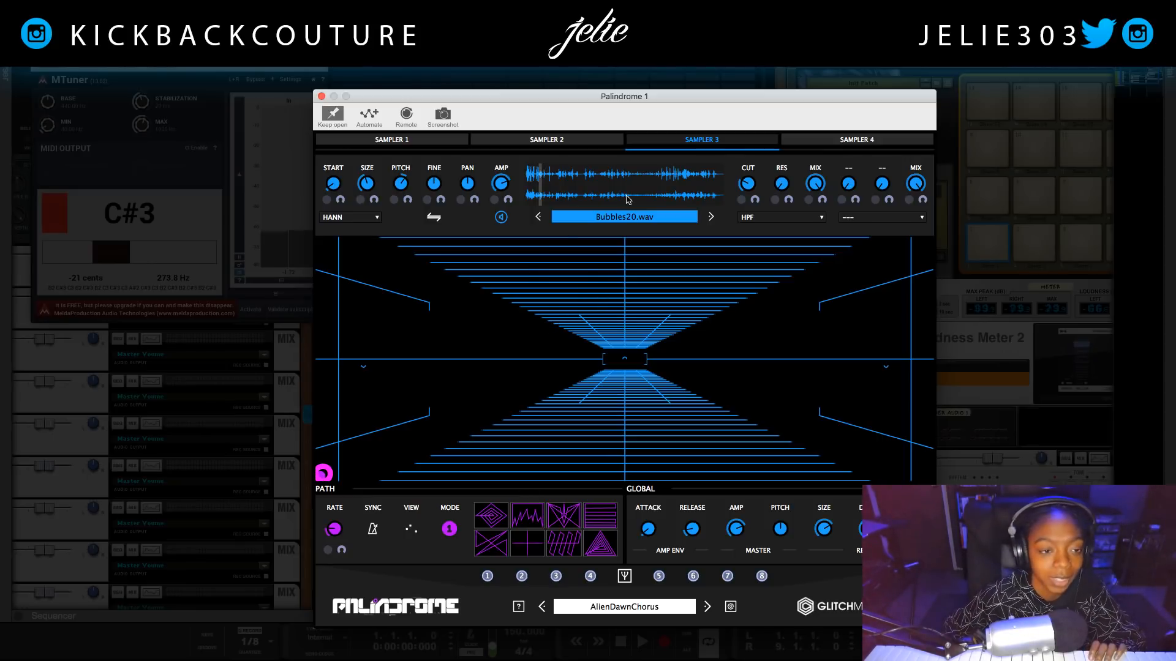
pyautogui.click(846, 218)
pyautogui.click(867, 292)
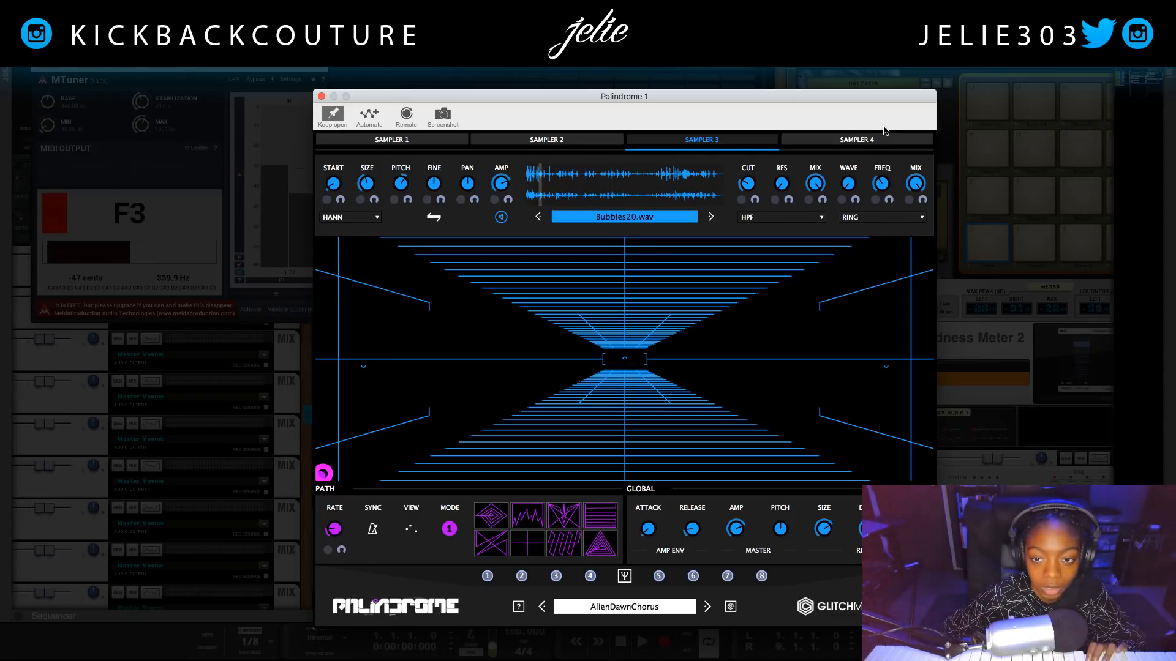
pyautogui.moveTo(876, 143); pyautogui.dragTo(891, 67)
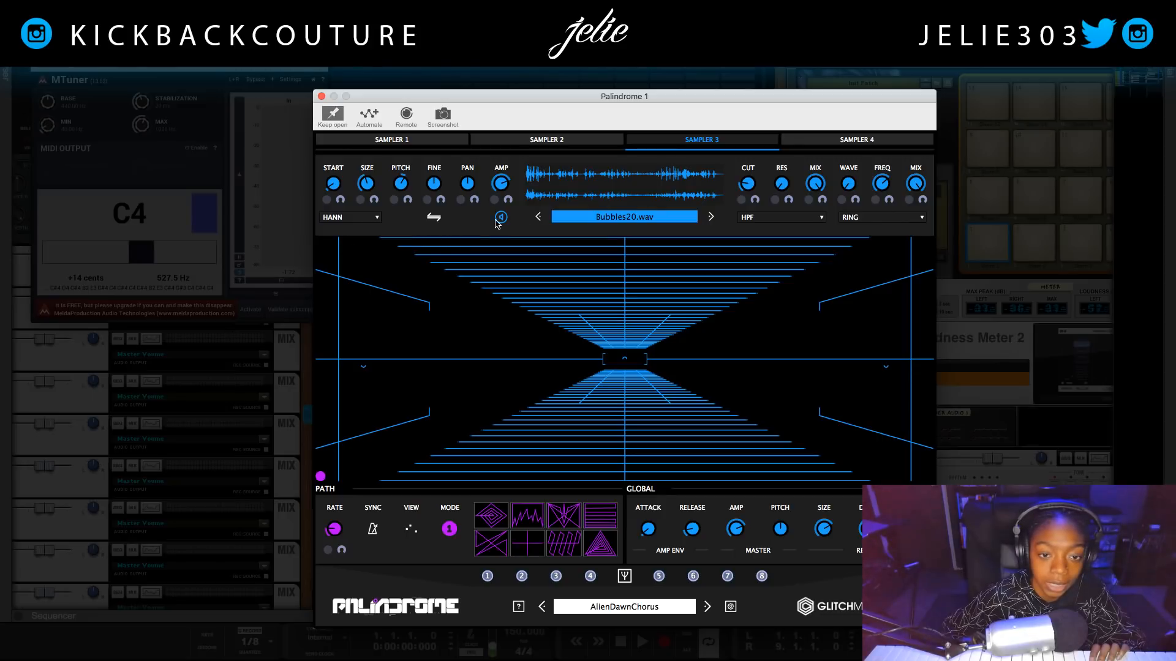
# - Switch to Sampler 4 and open the file browser to choose its audio file
pyautogui.click(806, 143)
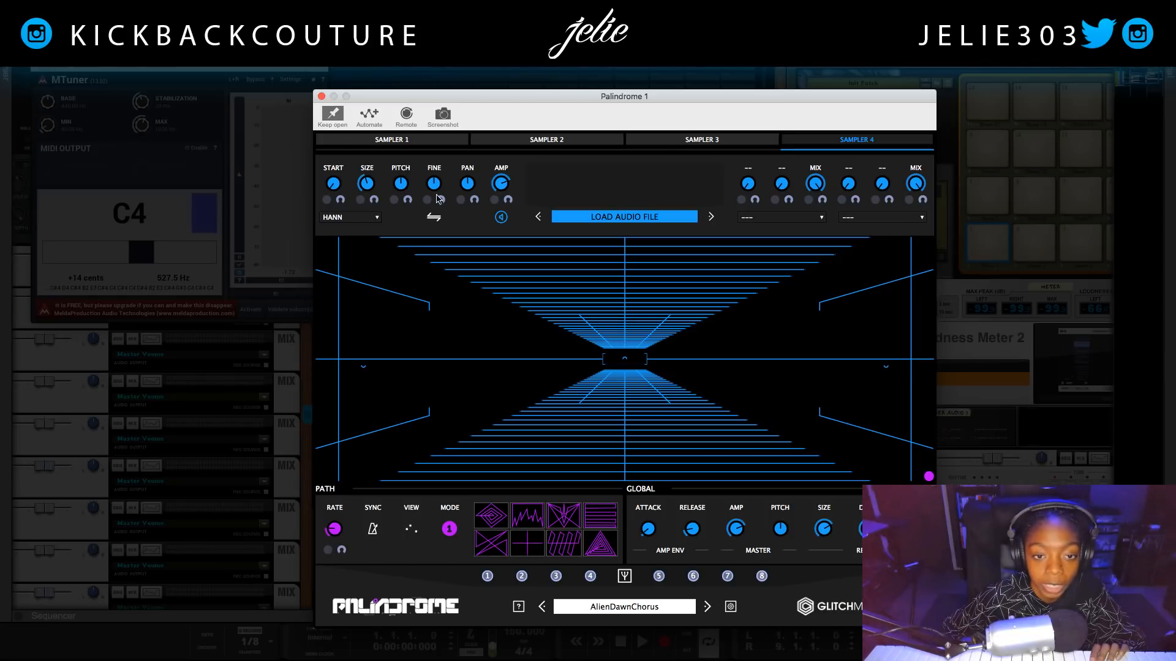
pyautogui.click(666, 221)
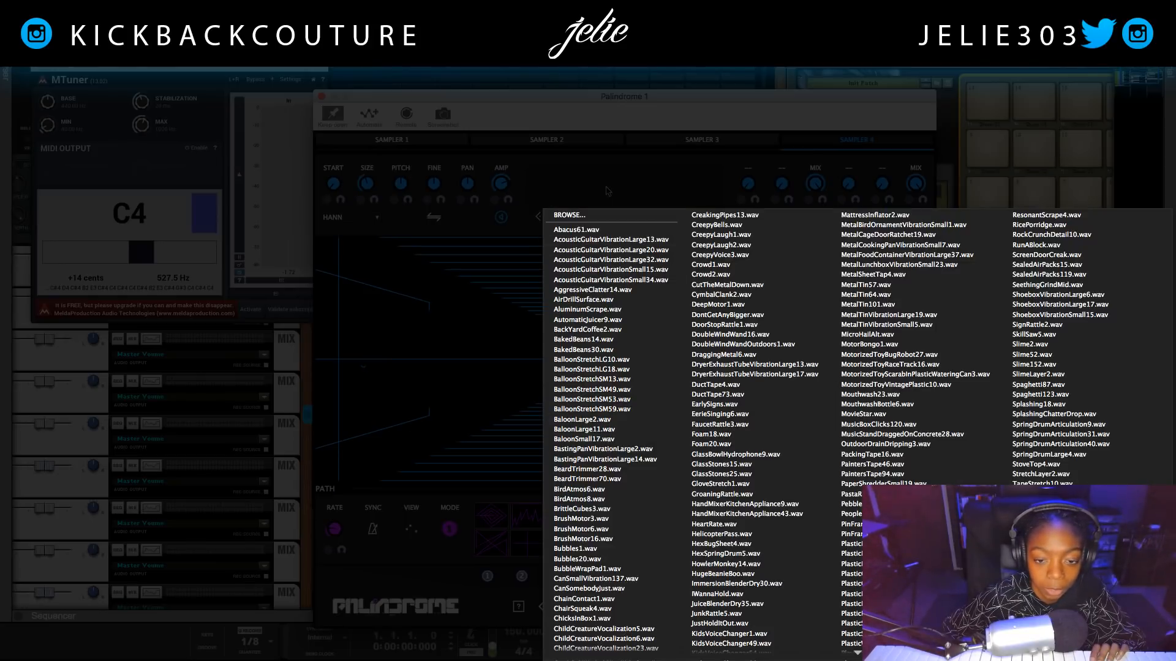
pyautogui.click(608, 194)
pyautogui.click(602, 216)
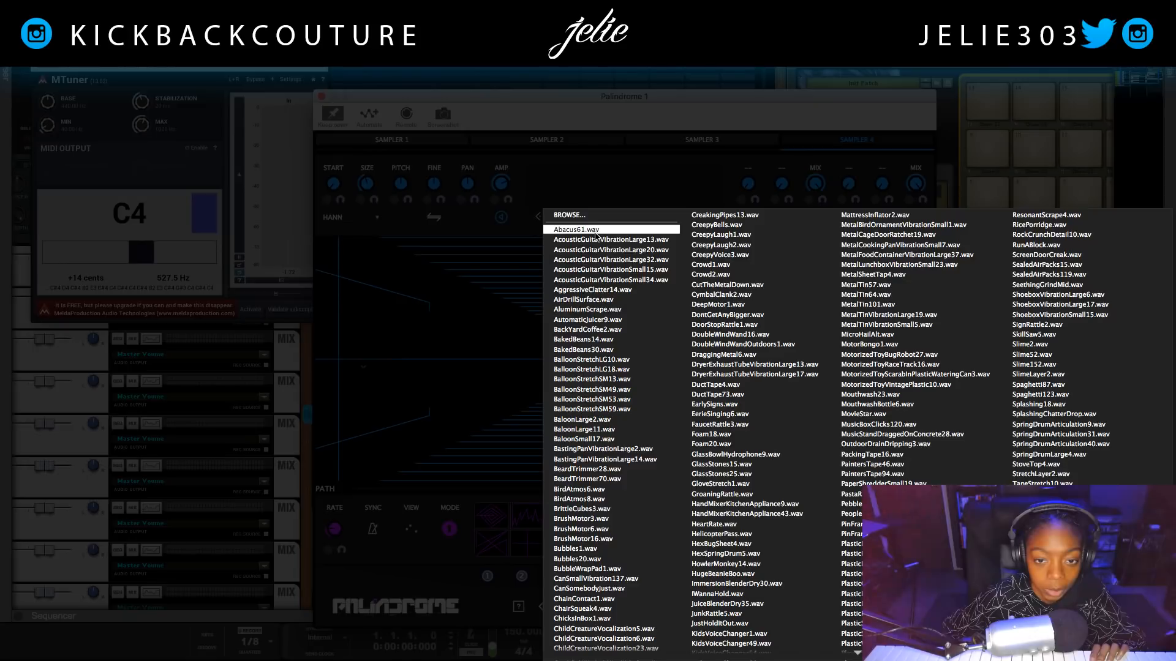
pyautogui.click(610, 214)
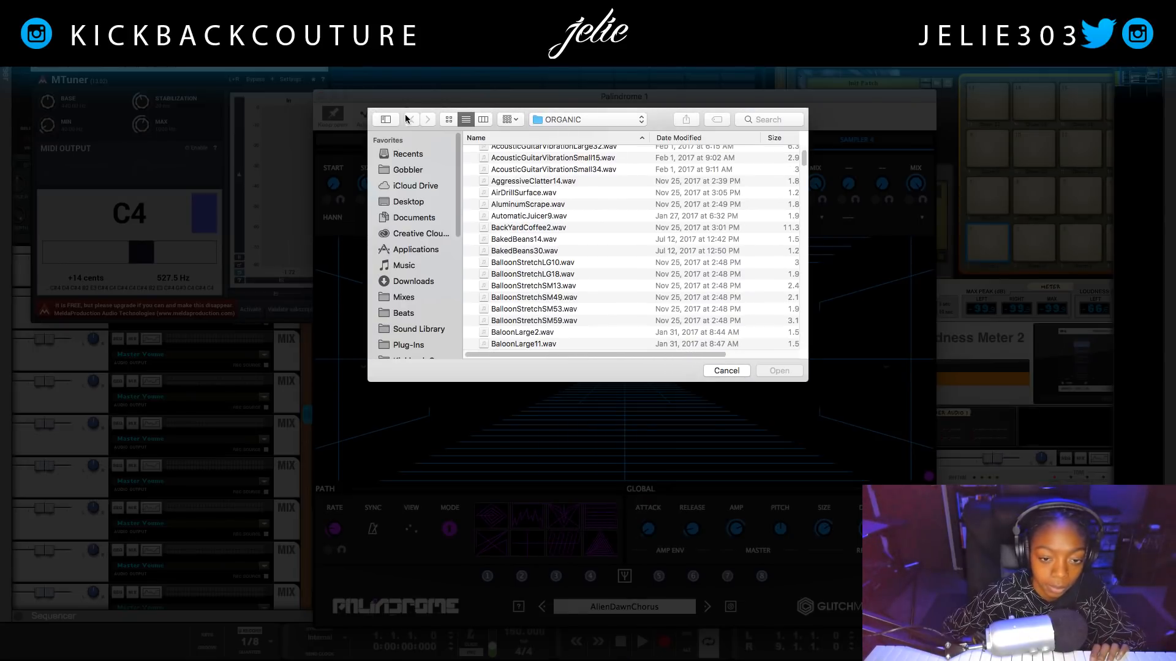
# - Find ChildSpeaking.wav in the ORGANIC folder, preview it, and load it into Sampler 4
pyautogui.scroll(-5, 576, 329)
pyautogui.scroll(-15, 615, 255)
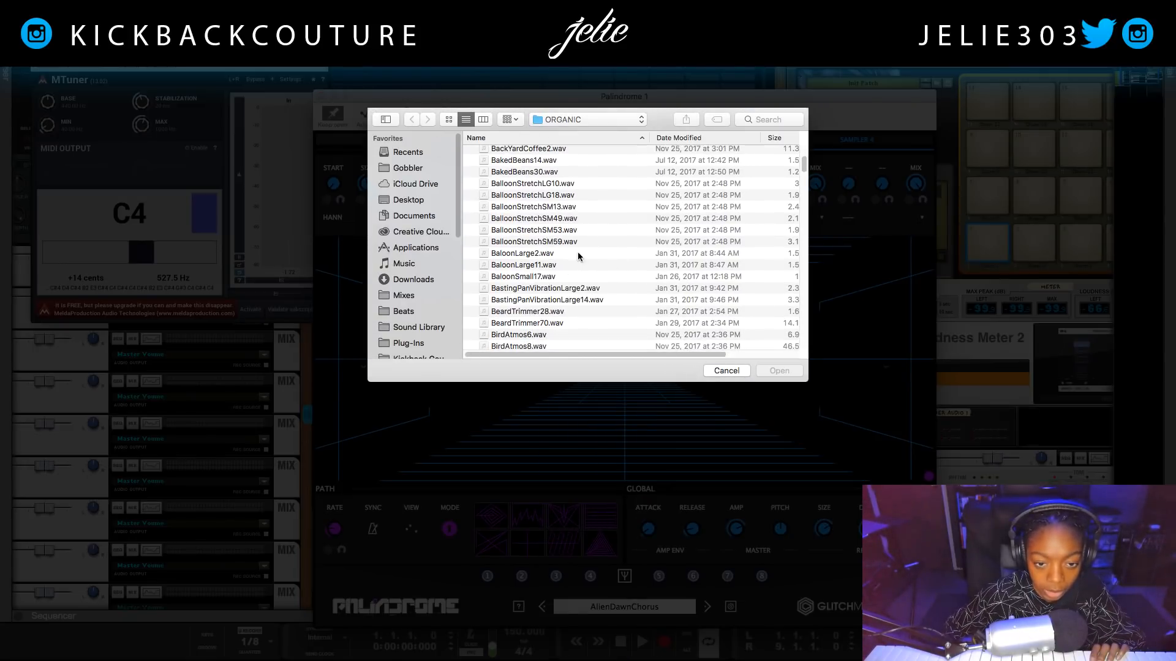
pyautogui.scroll(-8, 549, 200)
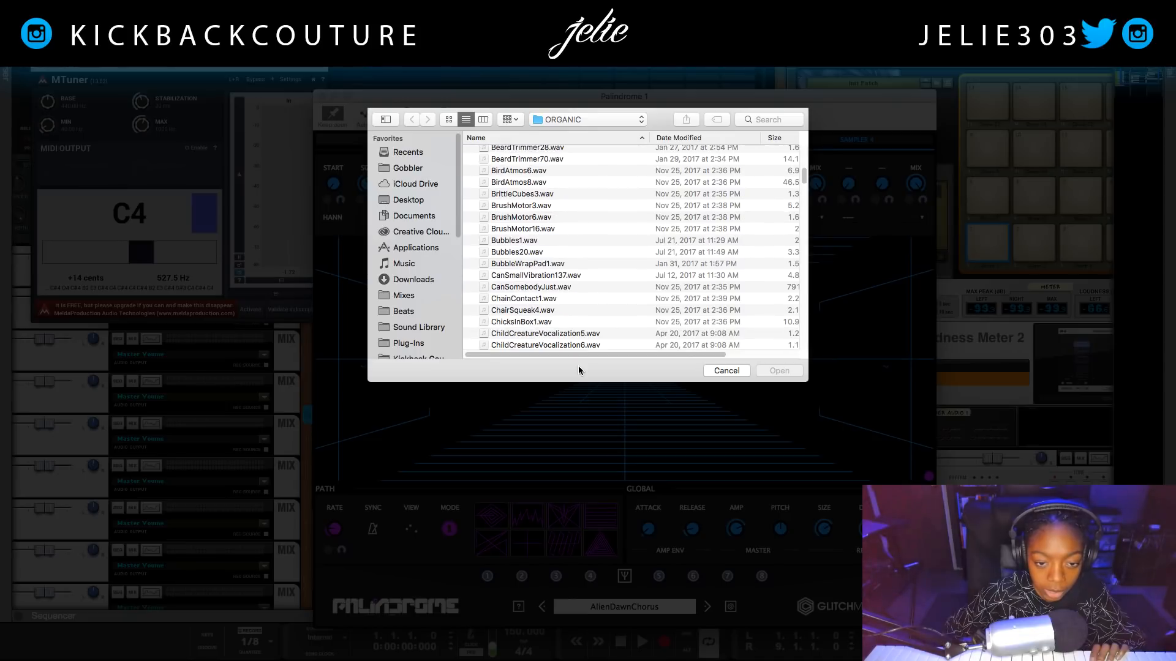
pyautogui.scroll(-10, 557, 309)
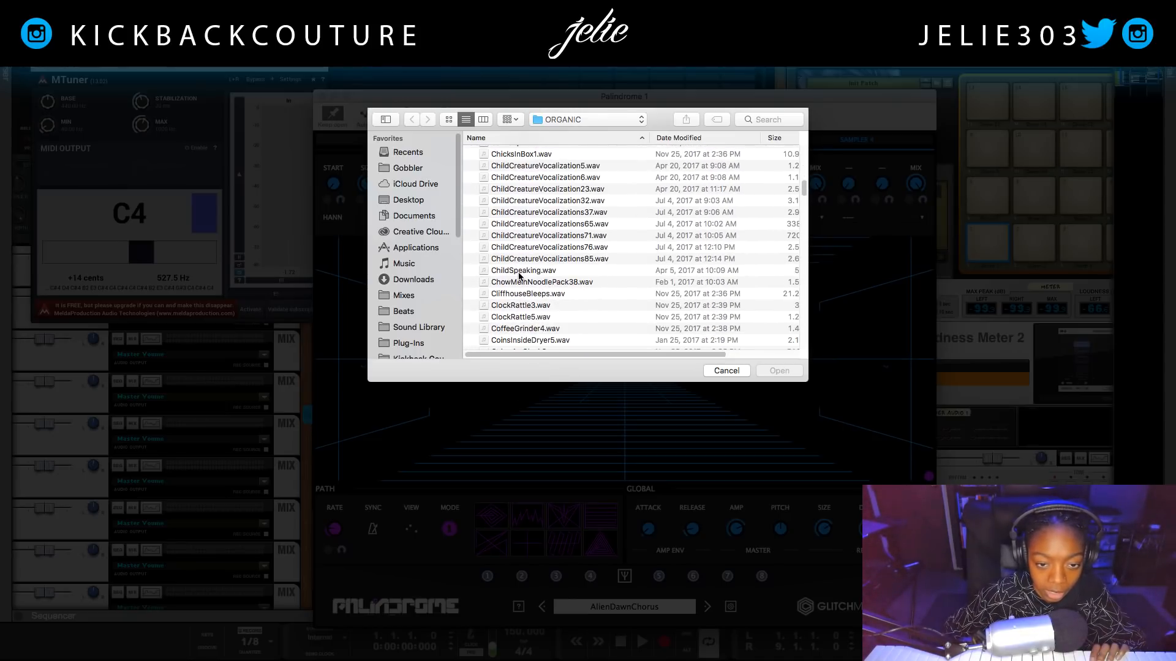
pyautogui.click(518, 272)
pyautogui.press('space')
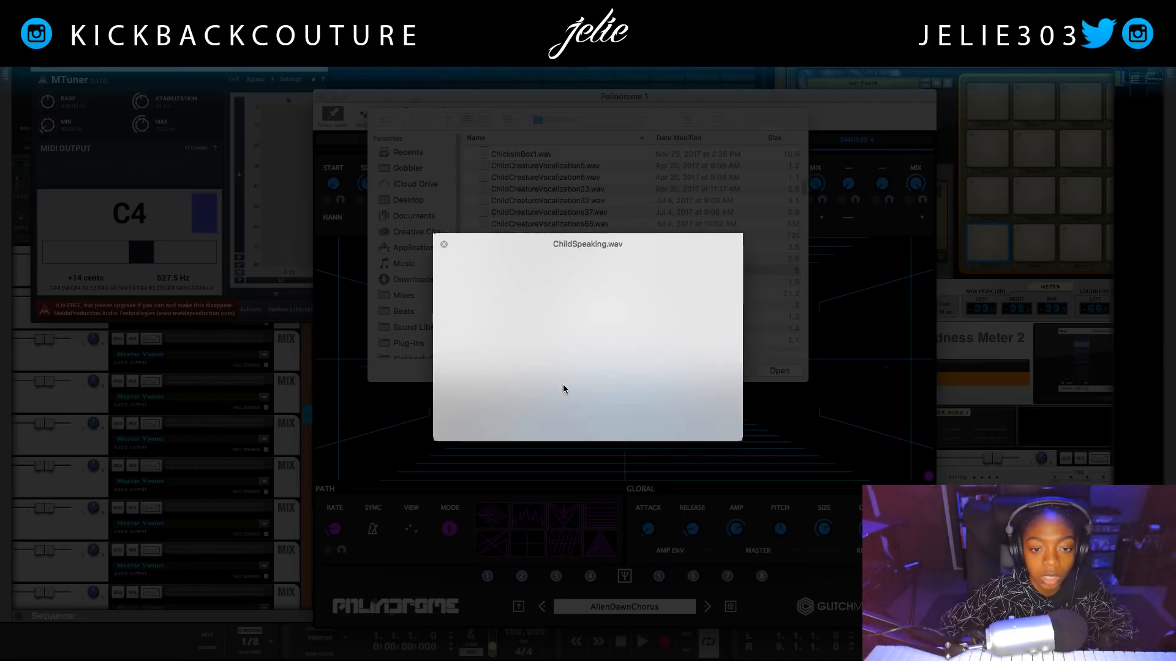
pyautogui.moveTo(599, 245); pyautogui.dragTo(282, 347)
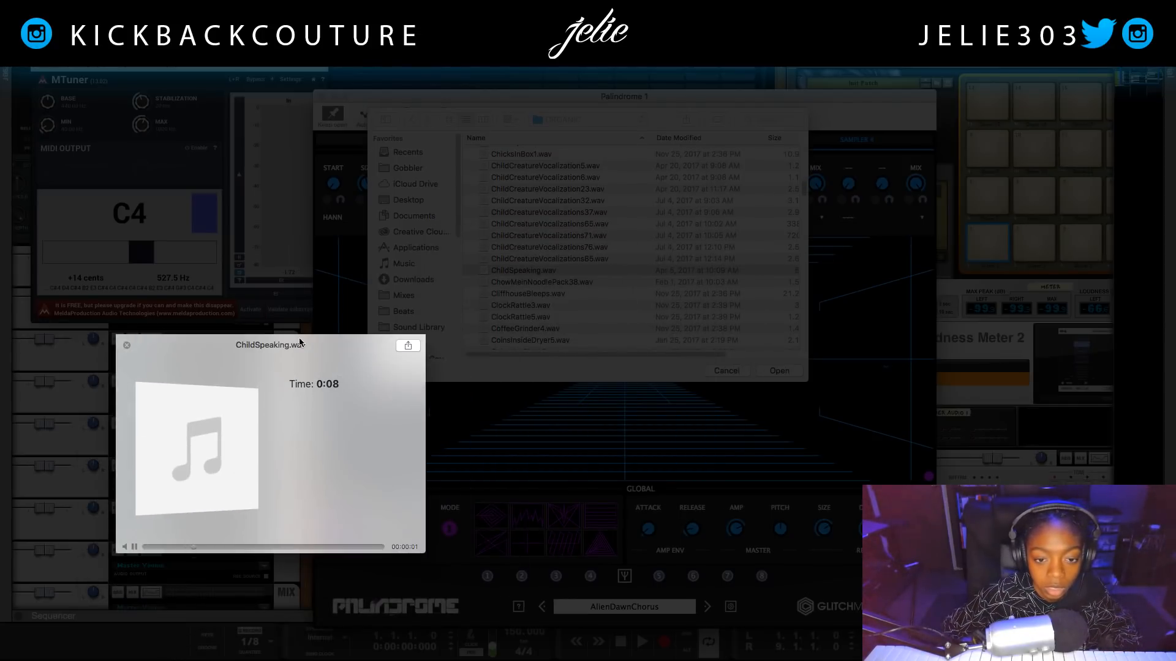
pyautogui.scroll(-3, 507, 313)
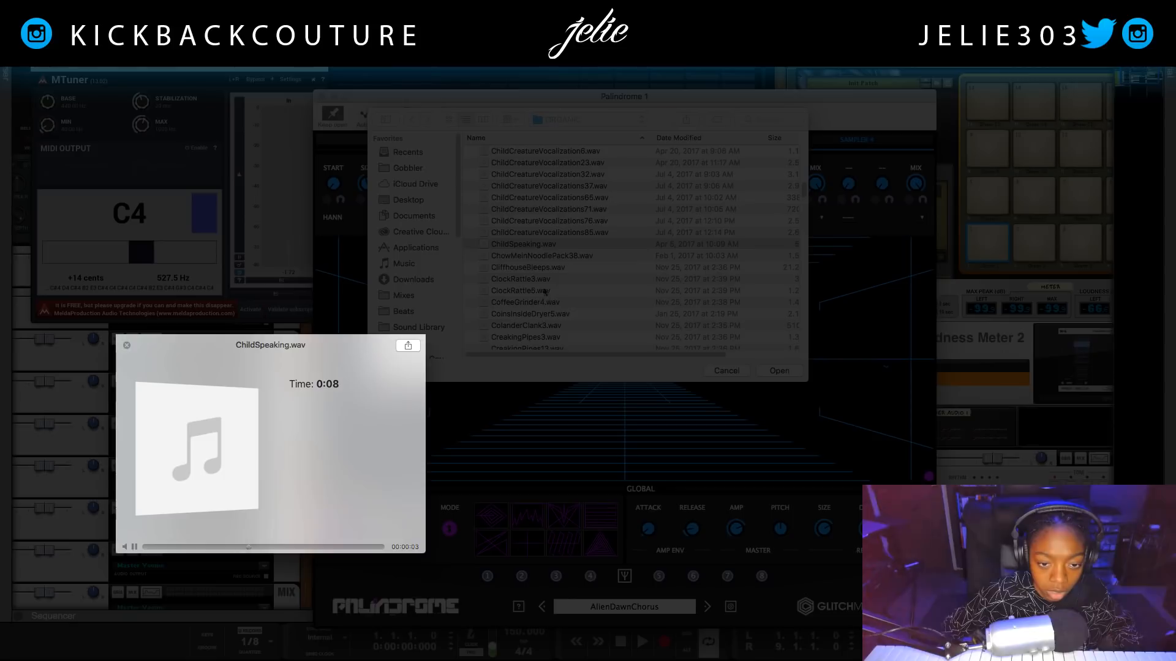
pyautogui.scroll(-2, 520, 319)
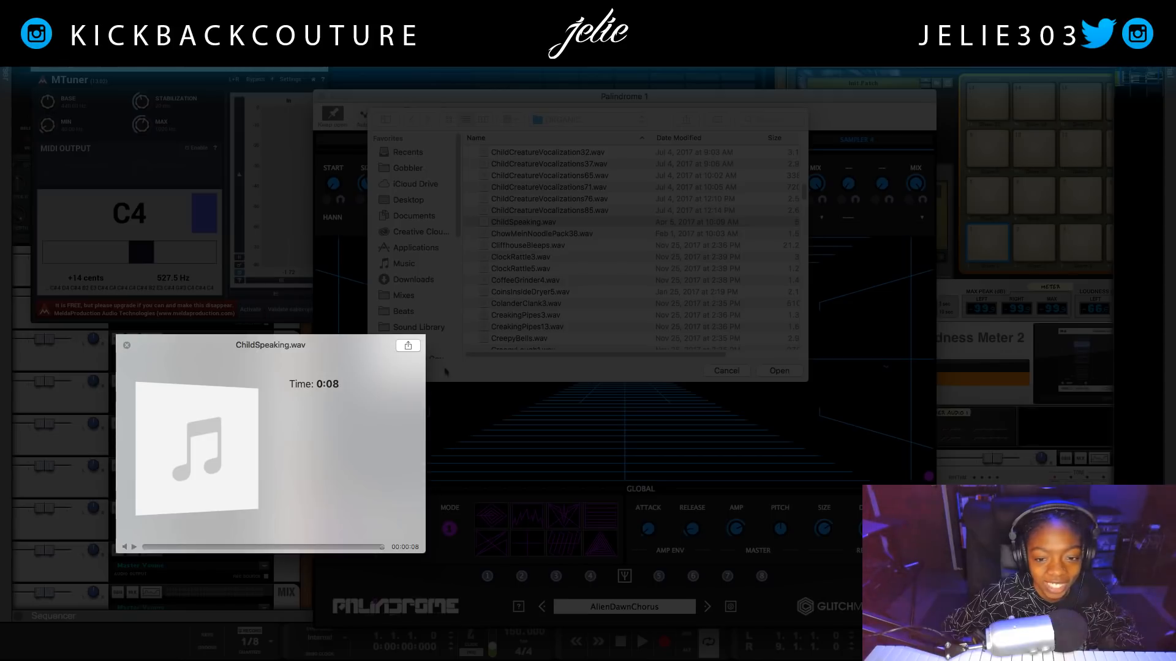
pyautogui.click(794, 371)
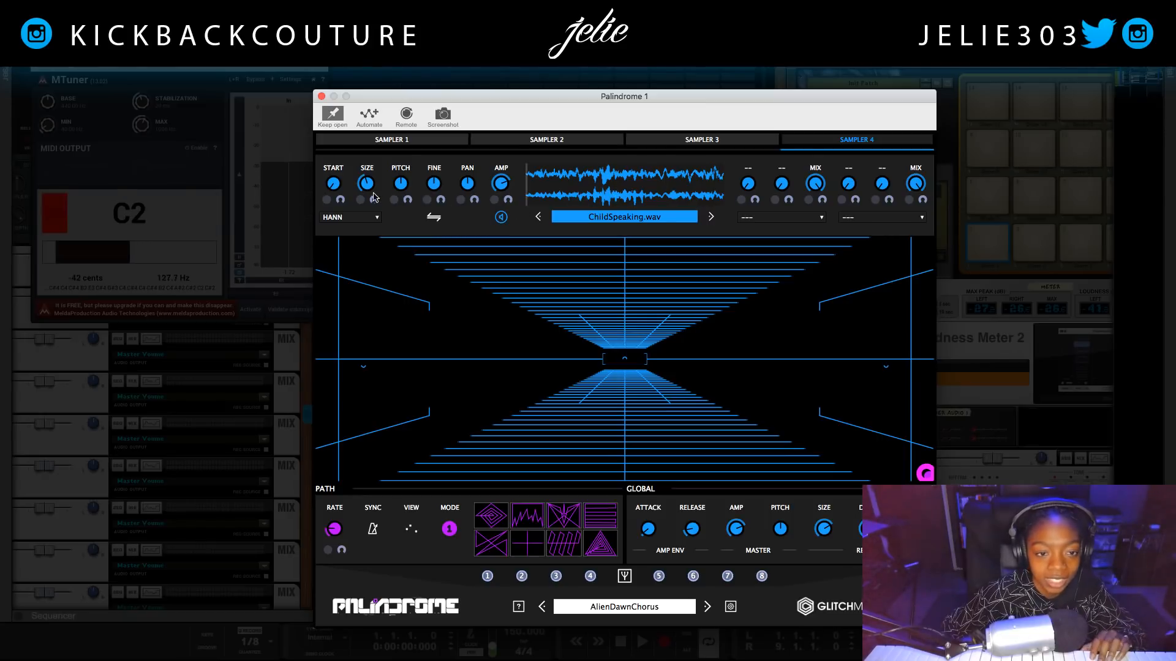
# - Increase Sampler 4's grain size and move its start point to 40 %
pyautogui.moveTo(337, 189); pyautogui.dragTo(353, 145)
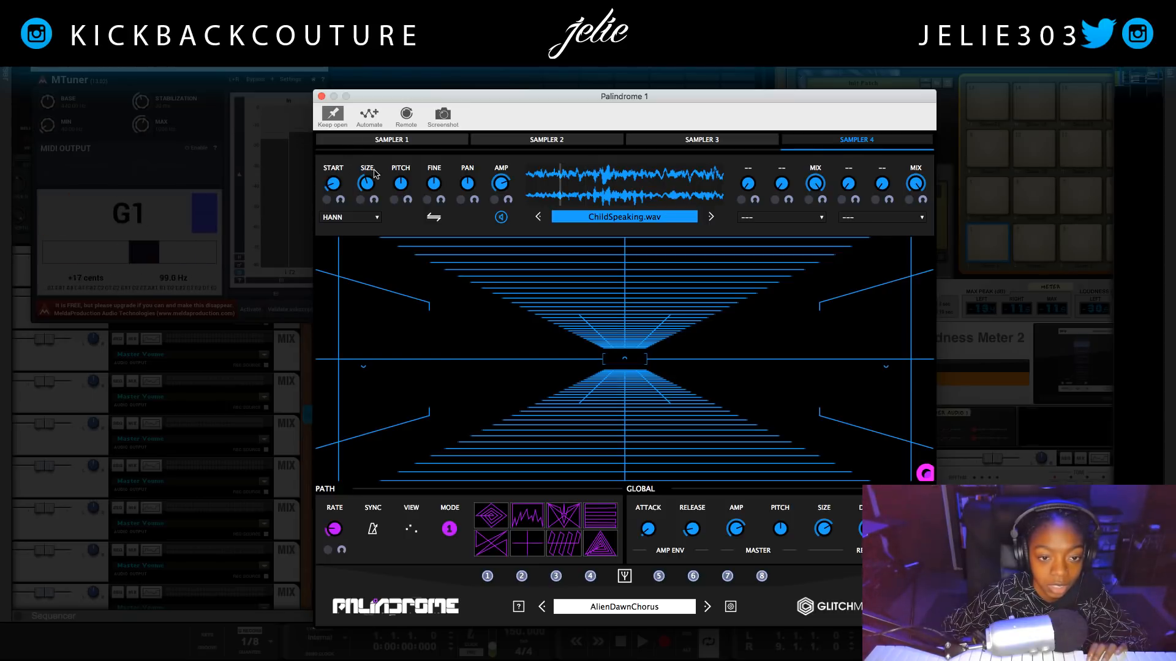
pyautogui.moveTo(363, 180); pyautogui.dragTo(368, 117)
pyautogui.moveTo(329, 183); pyautogui.dragTo(342, 146)
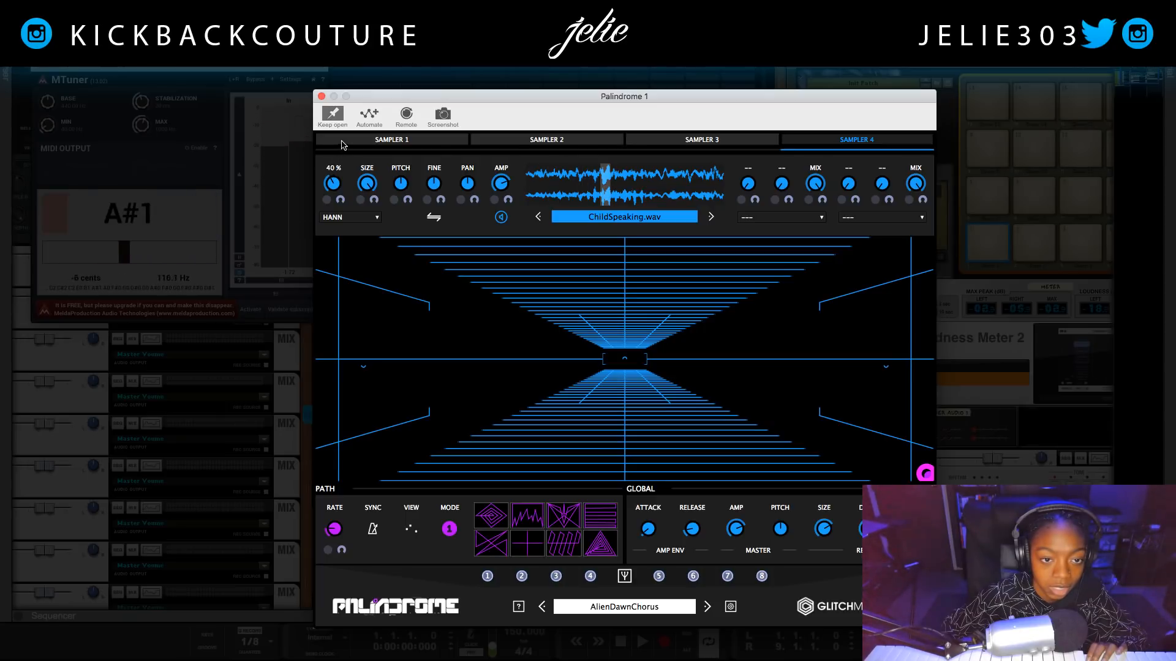
# - Set Sampler 4's pitch to 24 and shift its start point close to the end of the waveform
pyautogui.moveTo(404, 186); pyautogui.dragTo(411, 94)
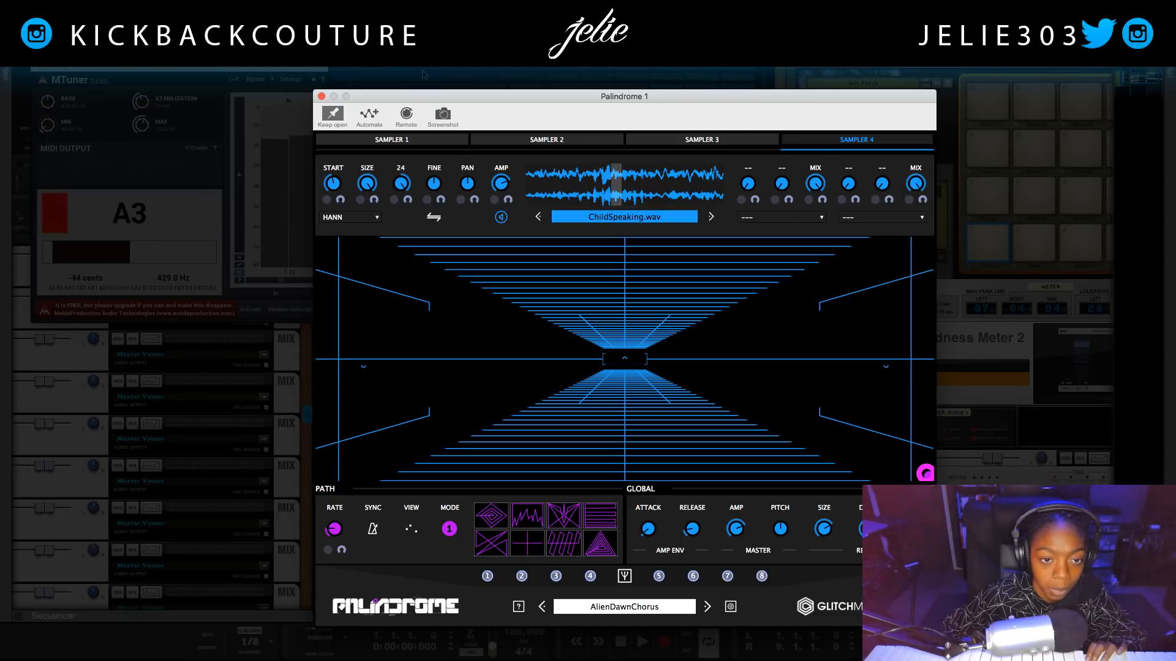
pyautogui.moveTo(336, 184); pyautogui.dragTo(335, 165)
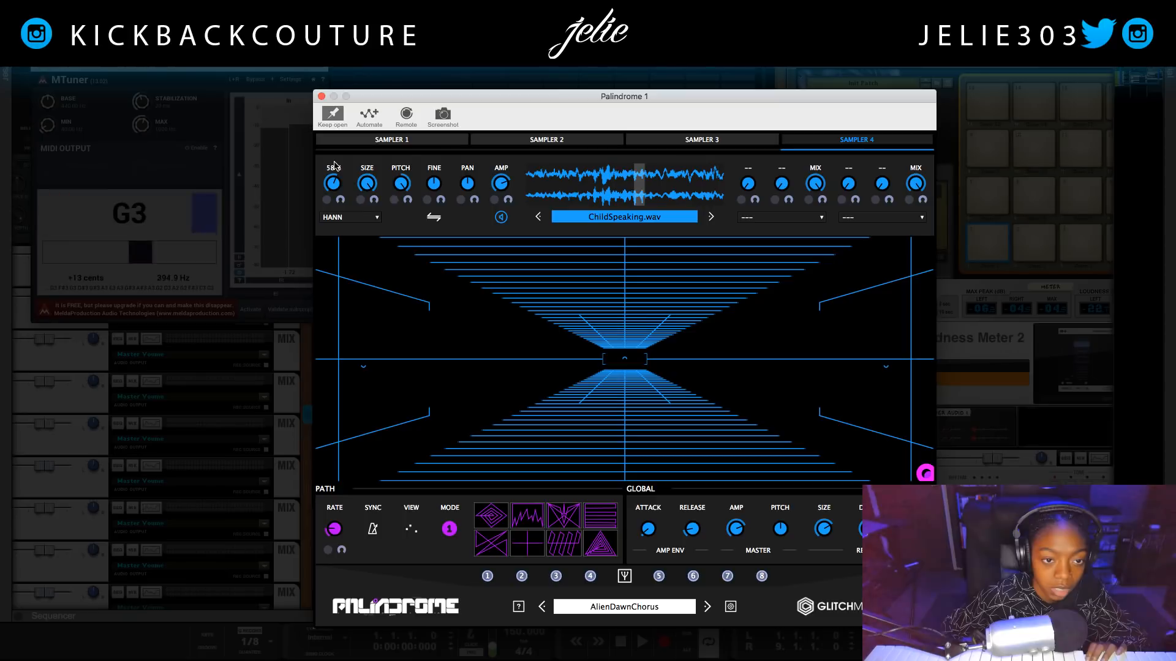
pyautogui.moveTo(334, 165); pyautogui.dragTo(353, 142)
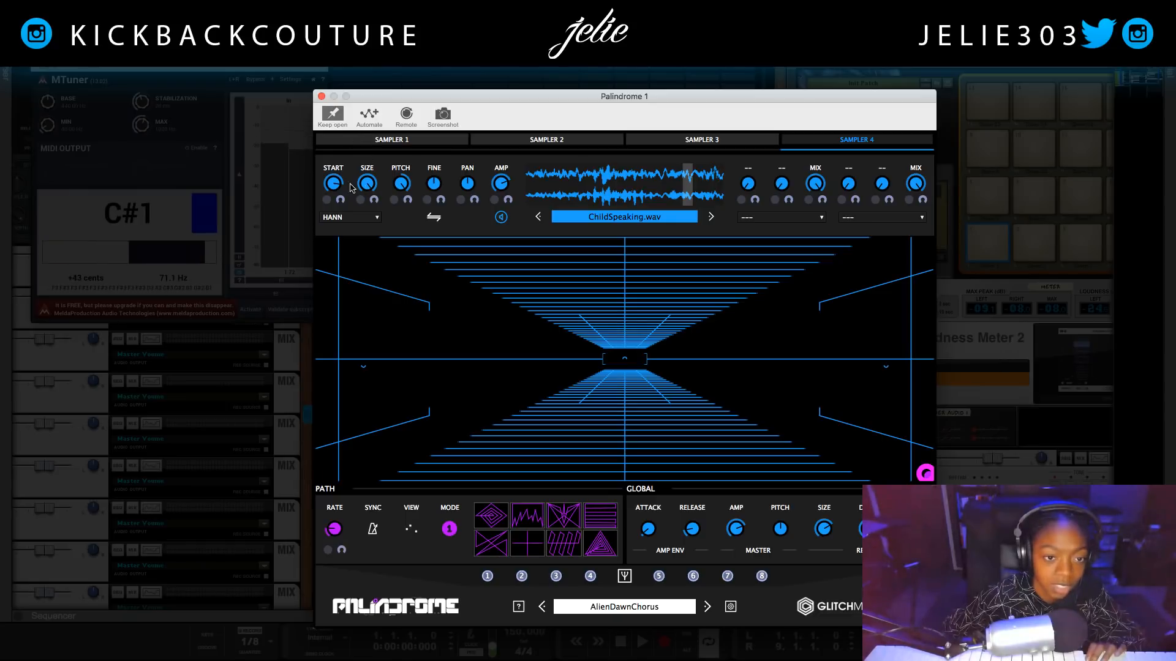
pyautogui.moveTo(334, 186); pyautogui.dragTo(395, 166)
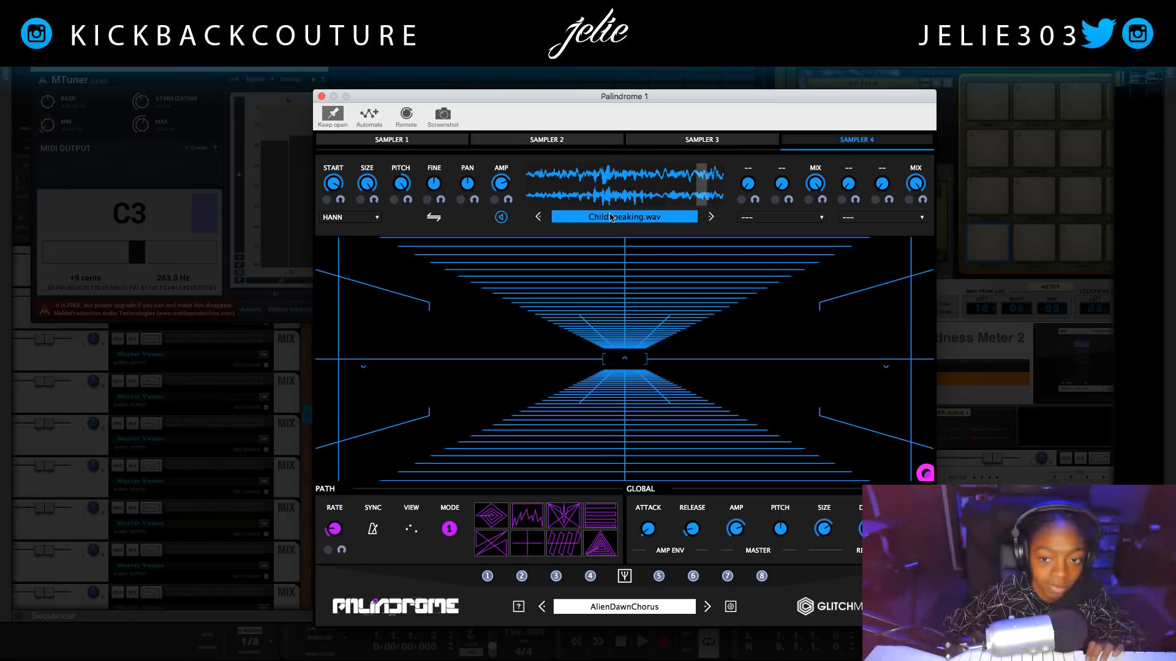
# - Set Sampler 4's first effect to DELAY and assign Envelope 1 to its START parameter
pyautogui.click(749, 222)
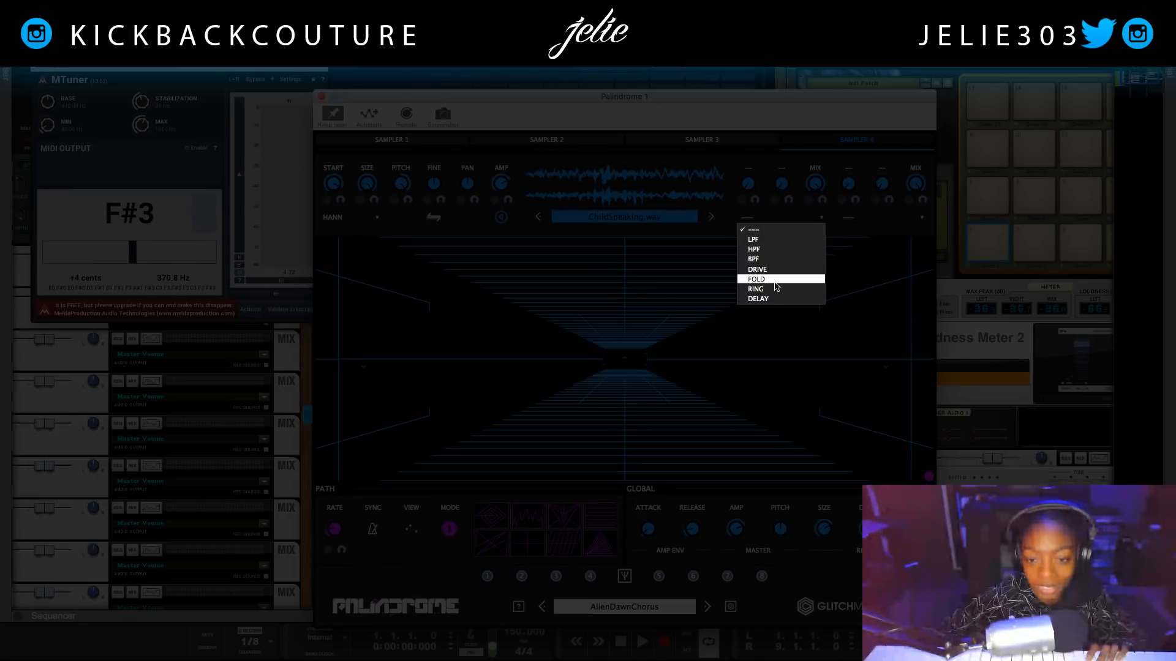
pyautogui.click(757, 300)
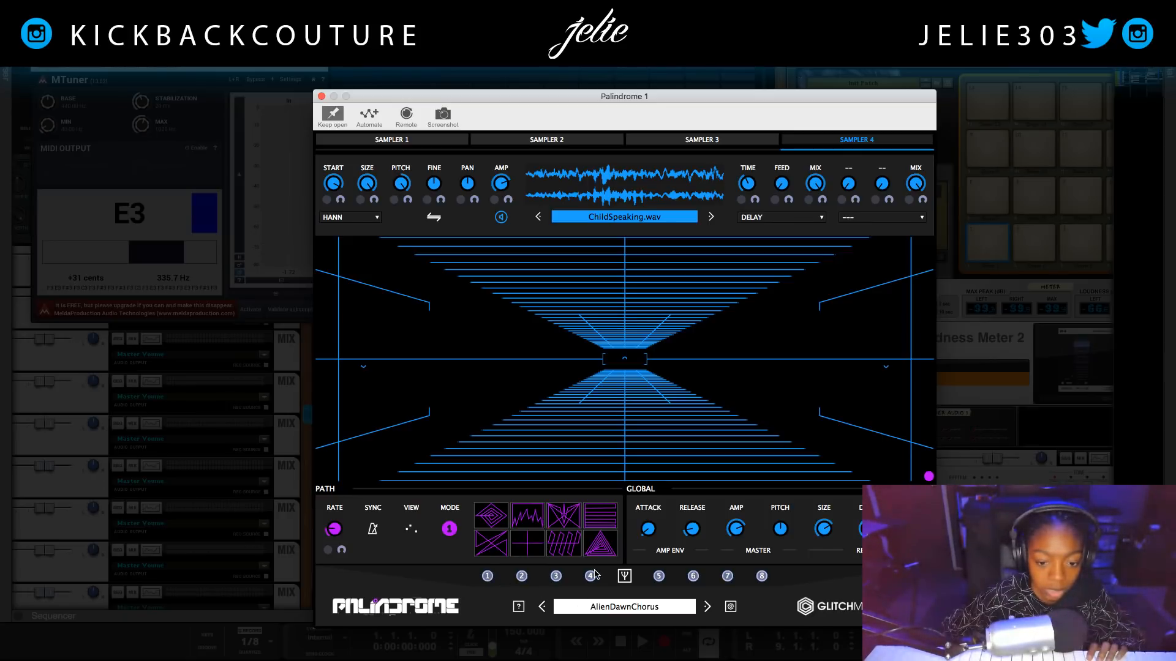
pyautogui.click(626, 576)
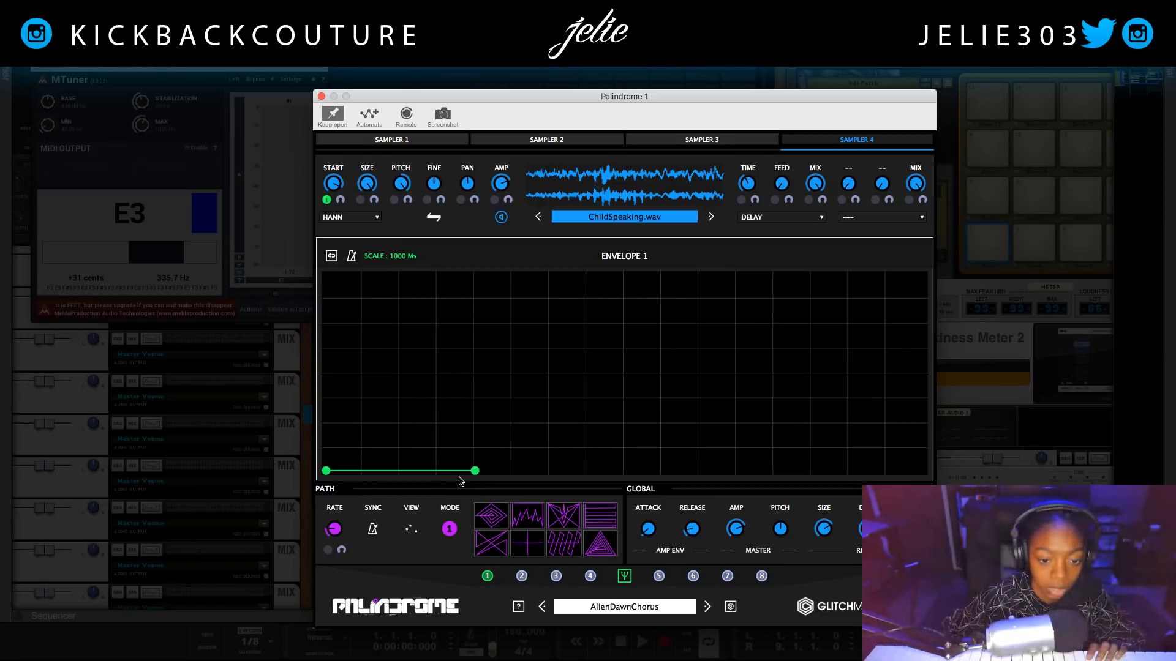
# - Shape the start of Envelope 1 with a rise to maximum, a dip to about half height, and a second maximum peak
pyautogui.moveTo(475, 472); pyautogui.dragTo(383, 275)
pyautogui.rightClick(425, 366)
pyautogui.click(414, 368)
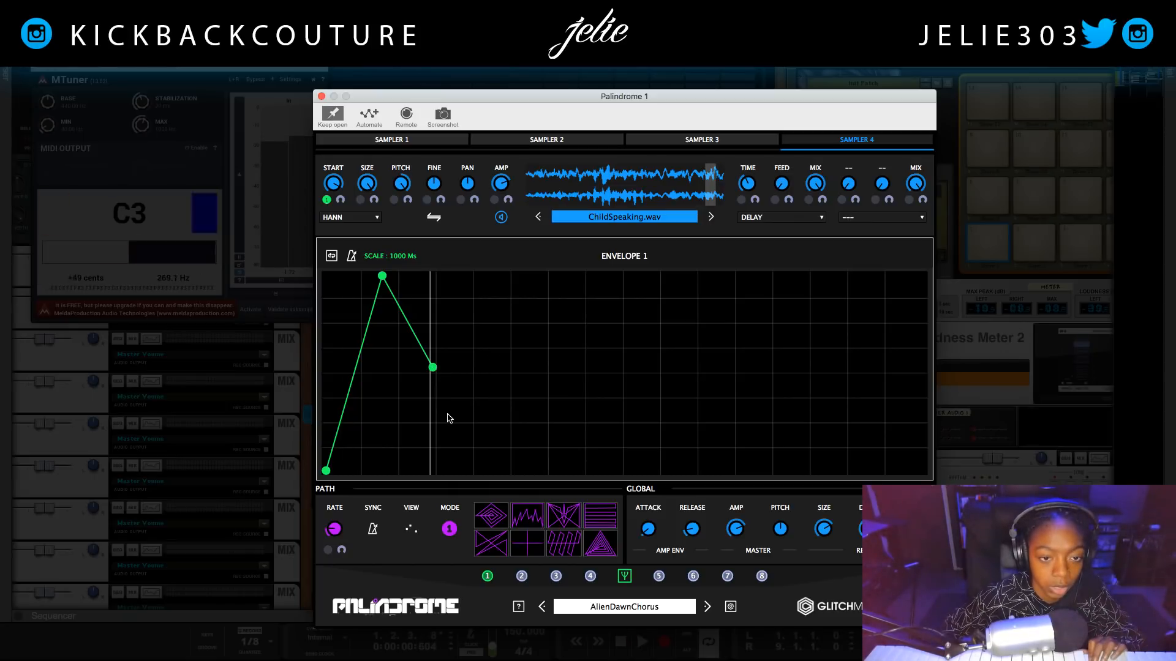
pyautogui.moveTo(433, 367)
pyautogui.mouseDown()
pyautogui.moveTo(443, 385)
pyautogui.moveTo(437, 378)
pyautogui.mouseUp()
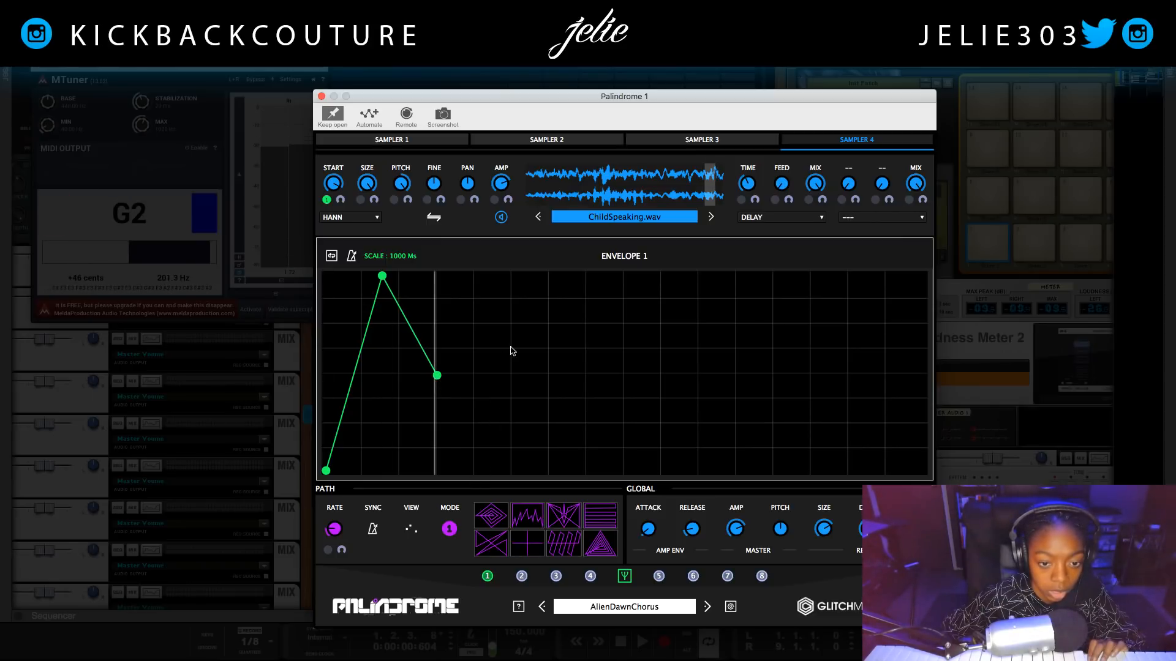
pyautogui.click(520, 283)
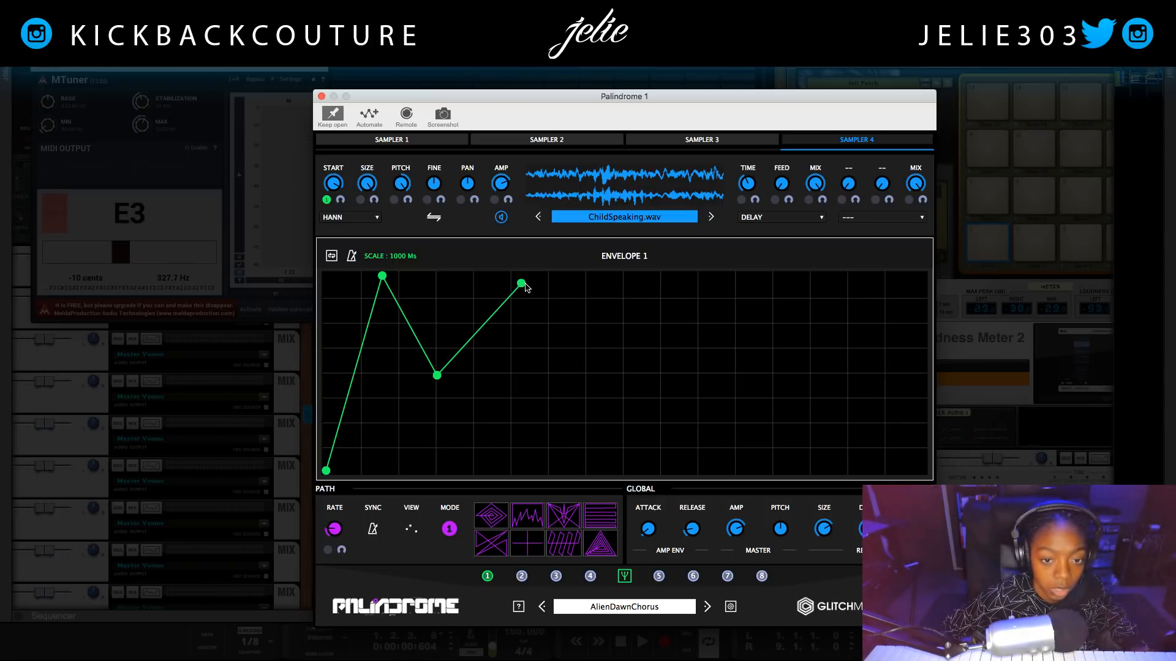
pyautogui.moveTo(518, 285); pyautogui.dragTo(509, 263)
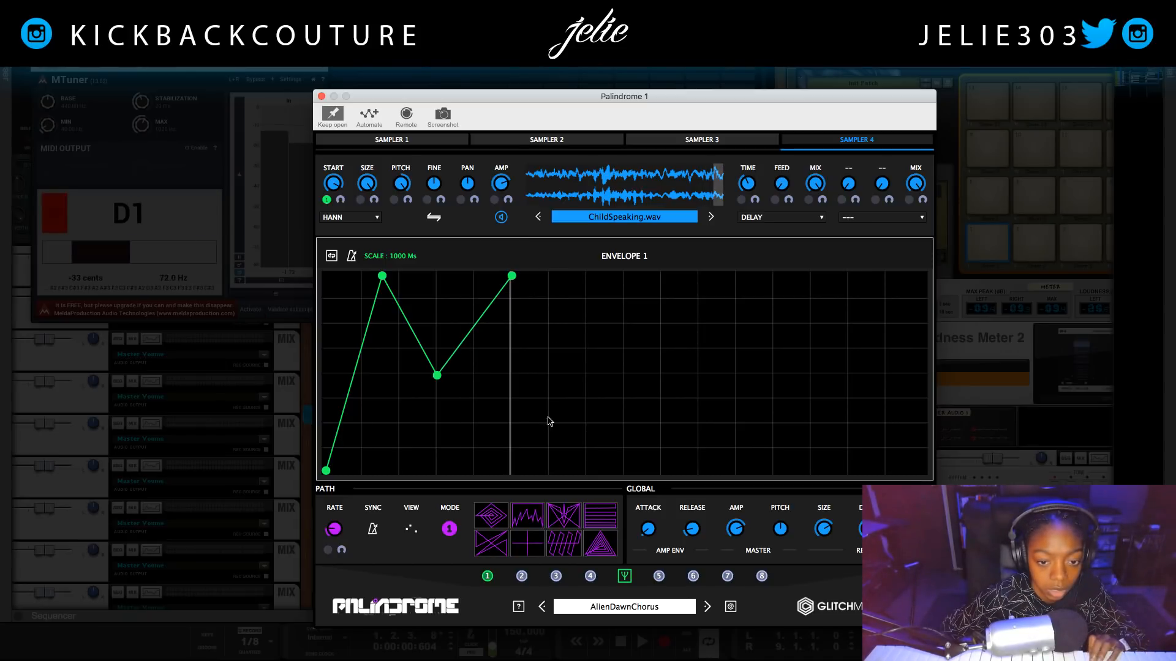
# - Extend Envelope 1 from its second peak down through a mid-height point to zero near the middle of the timeline
pyautogui.click(553, 378)
pyautogui.moveTo(553, 378); pyautogui.dragTo(550, 379)
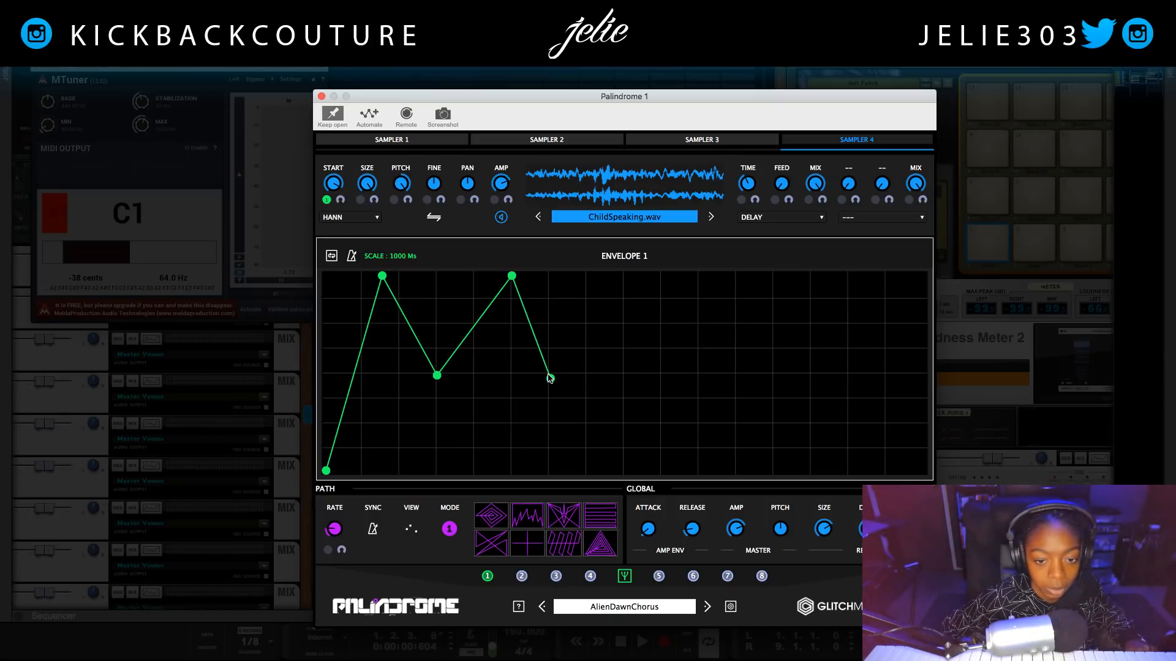
pyautogui.click(625, 471)
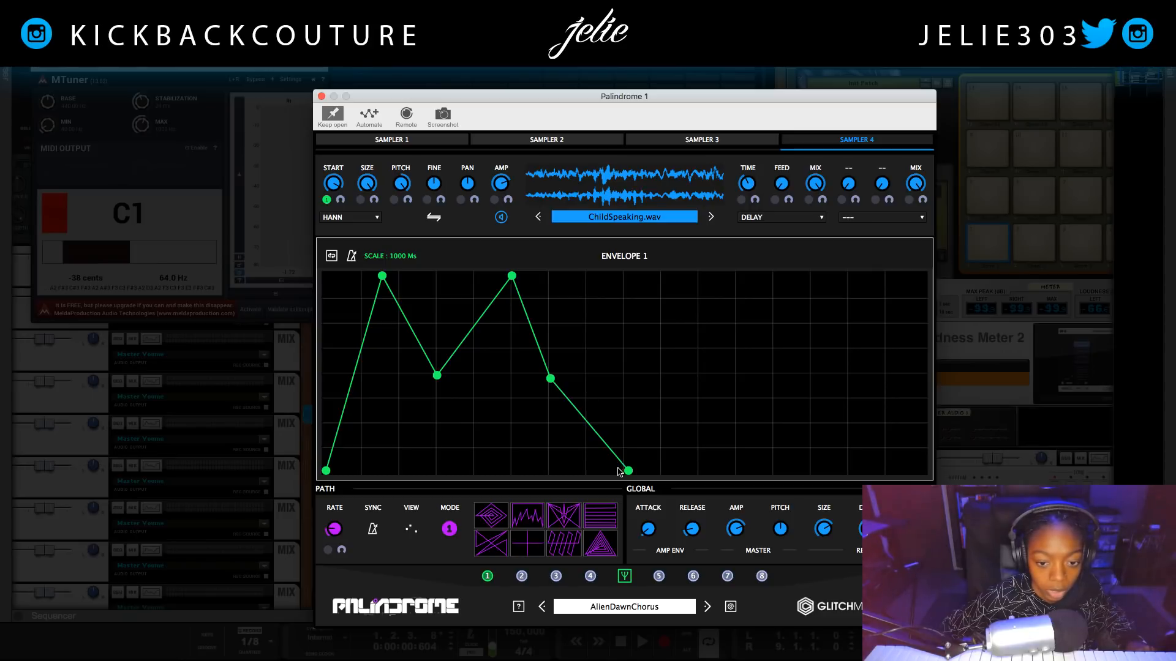
pyautogui.moveTo(628, 471)
pyautogui.mouseDown()
pyautogui.moveTo(616, 471)
pyautogui.moveTo(625, 476)
pyautogui.mouseUp()
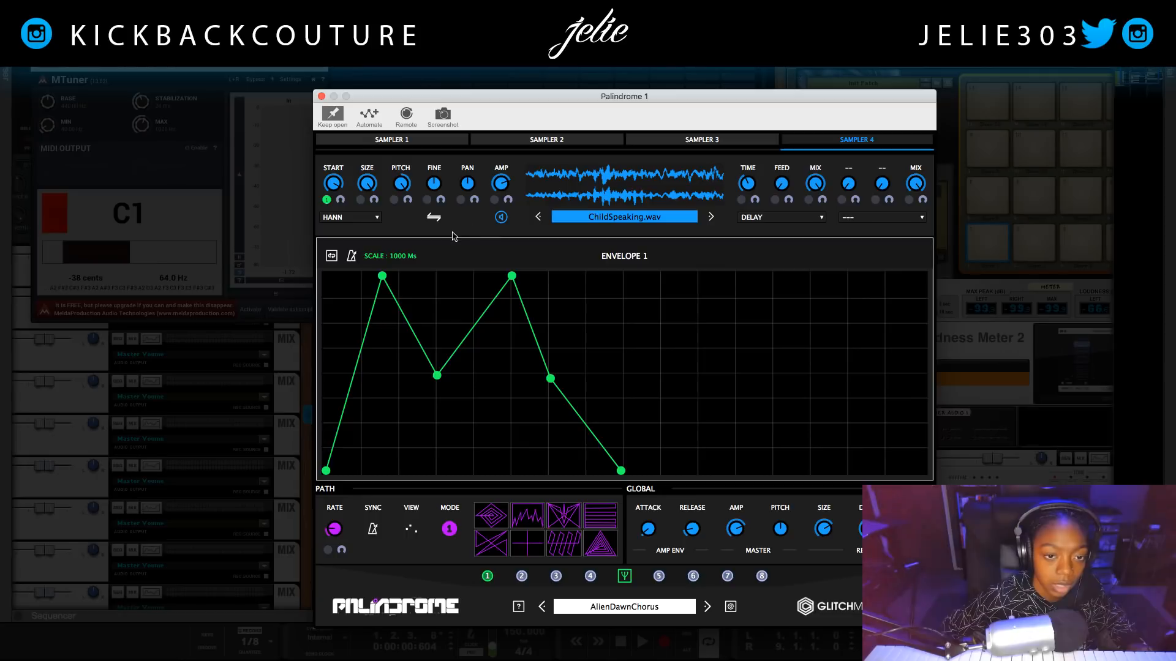
pyautogui.click(624, 576)
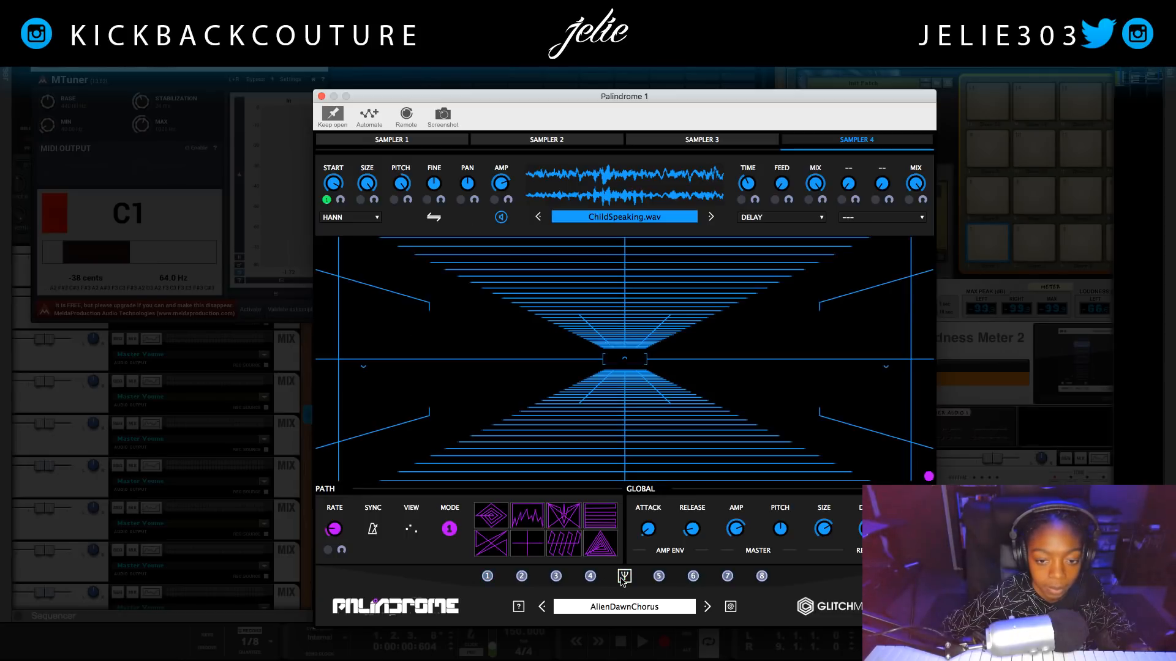
pyautogui.click(625, 577)
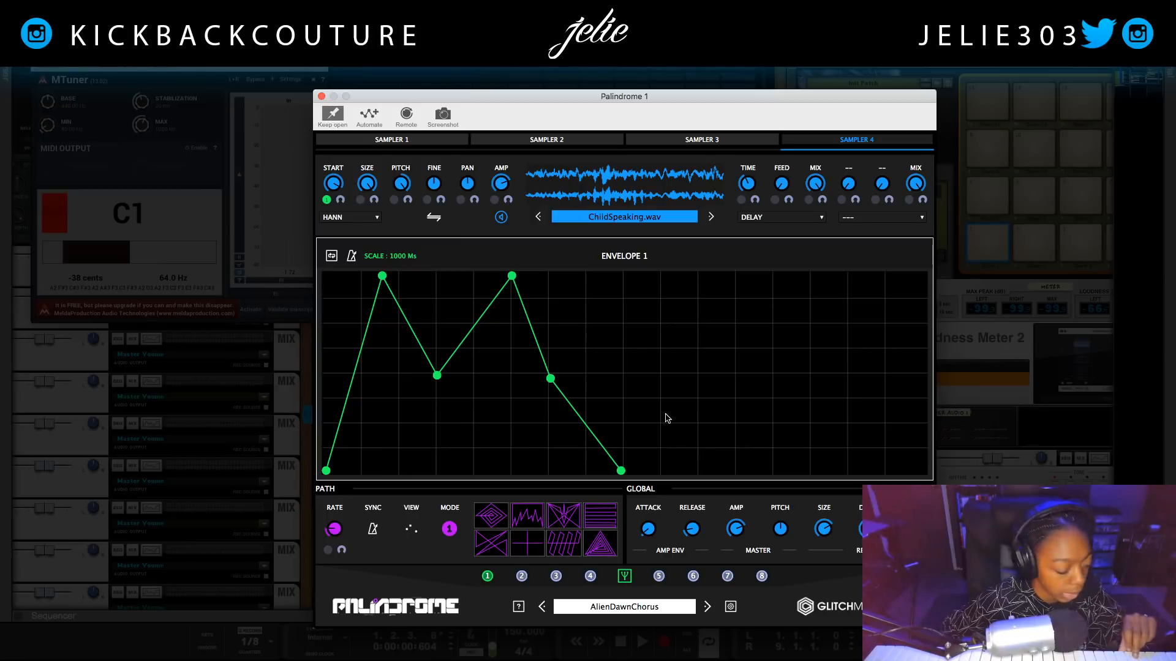
# - Draw the second half of Envelope 1 with two full-height peaks, a mid-height dip between them, and a final descent to zero
pyautogui.click(667, 282)
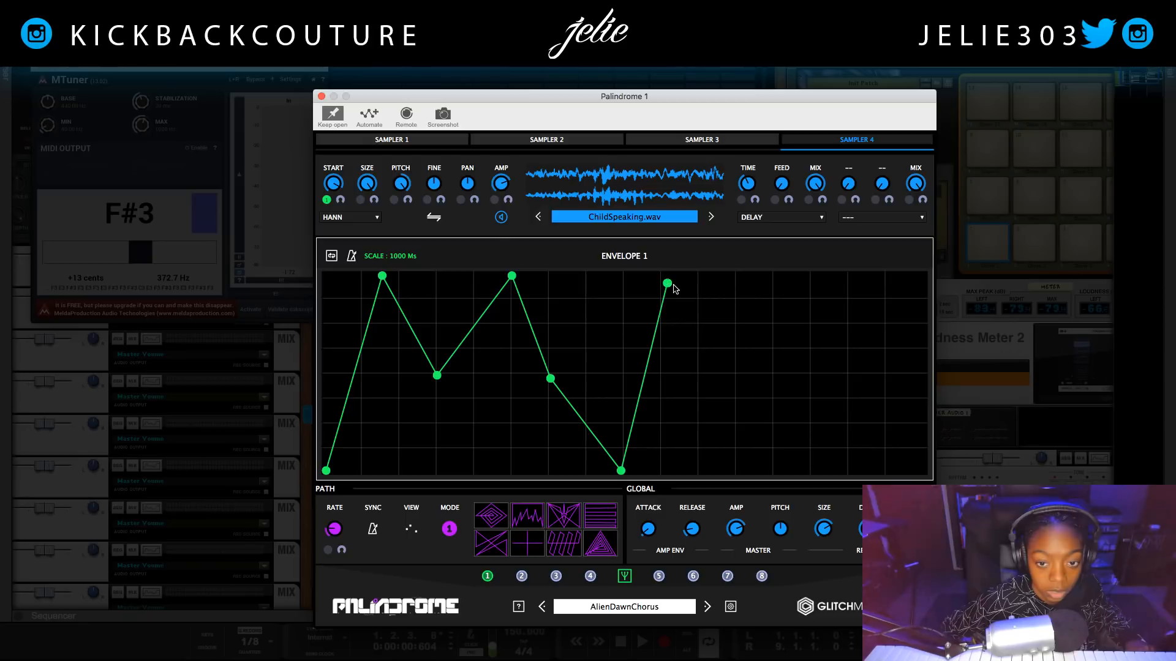
pyautogui.moveTo(667, 284); pyautogui.dragTo(660, 253)
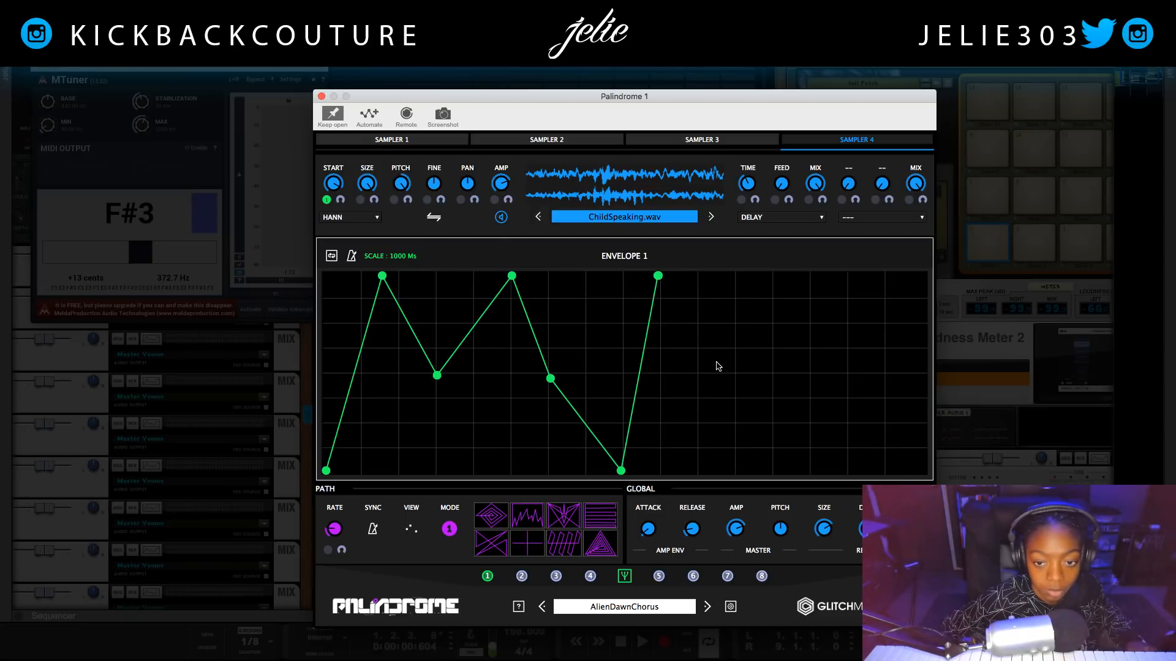
pyautogui.click(735, 370)
pyautogui.click(795, 294)
pyautogui.moveTo(794, 294); pyautogui.dragTo(801, 267)
pyautogui.click(854, 361)
pyautogui.moveTo(854, 361); pyautogui.dragTo(864, 374)
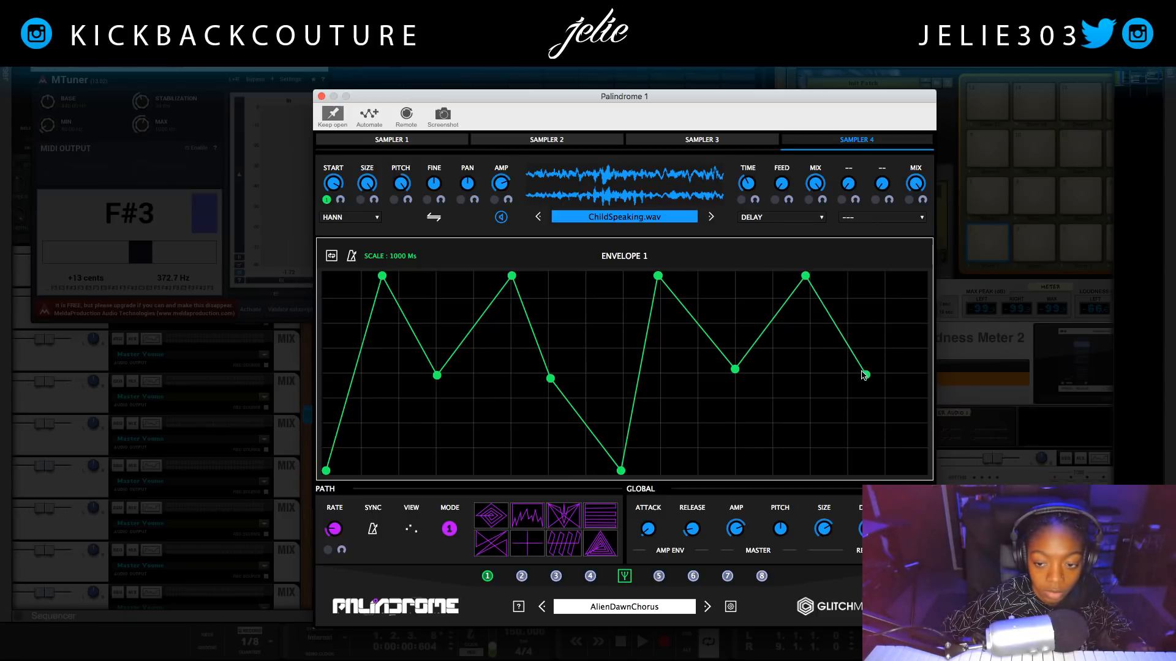
pyautogui.click(890, 453)
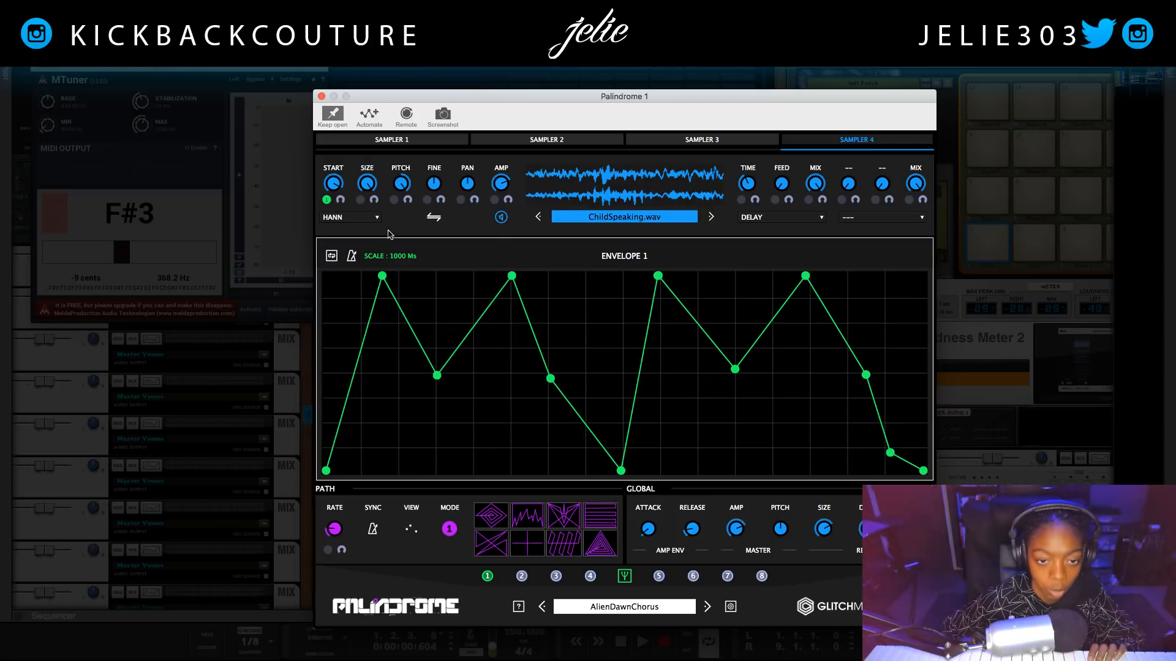
# - Set Sampler 4's second effect to DRIVE and unmute Sampler 1
pyautogui.click(863, 218)
pyautogui.click(889, 269)
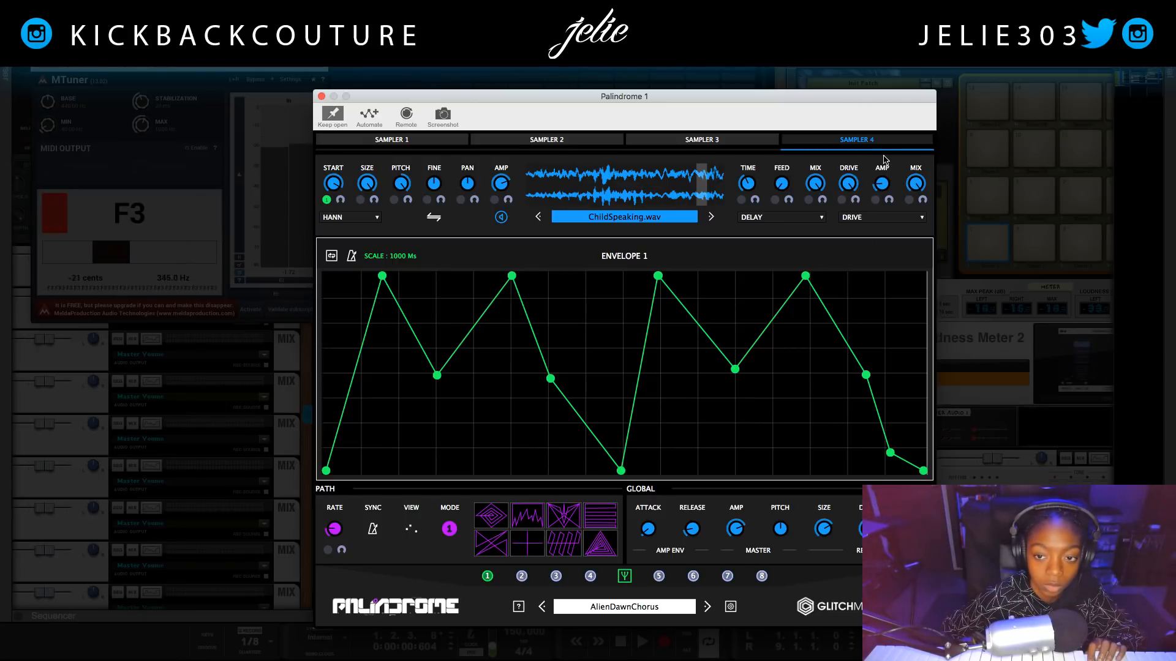
pyautogui.click(708, 139)
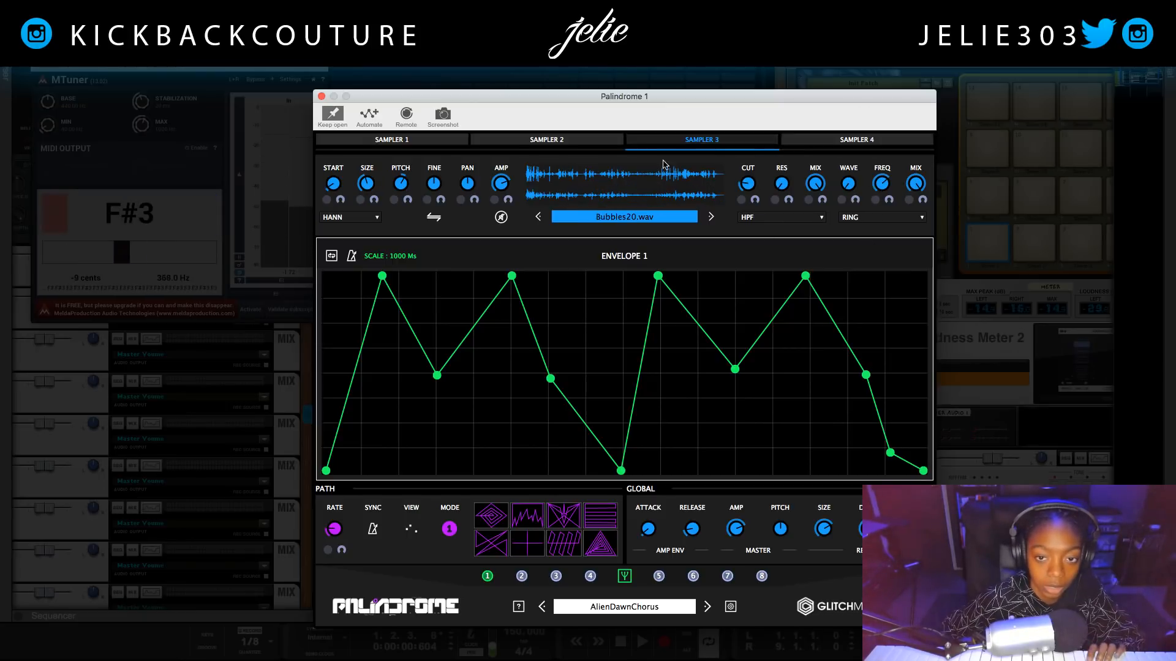
pyautogui.click(551, 142)
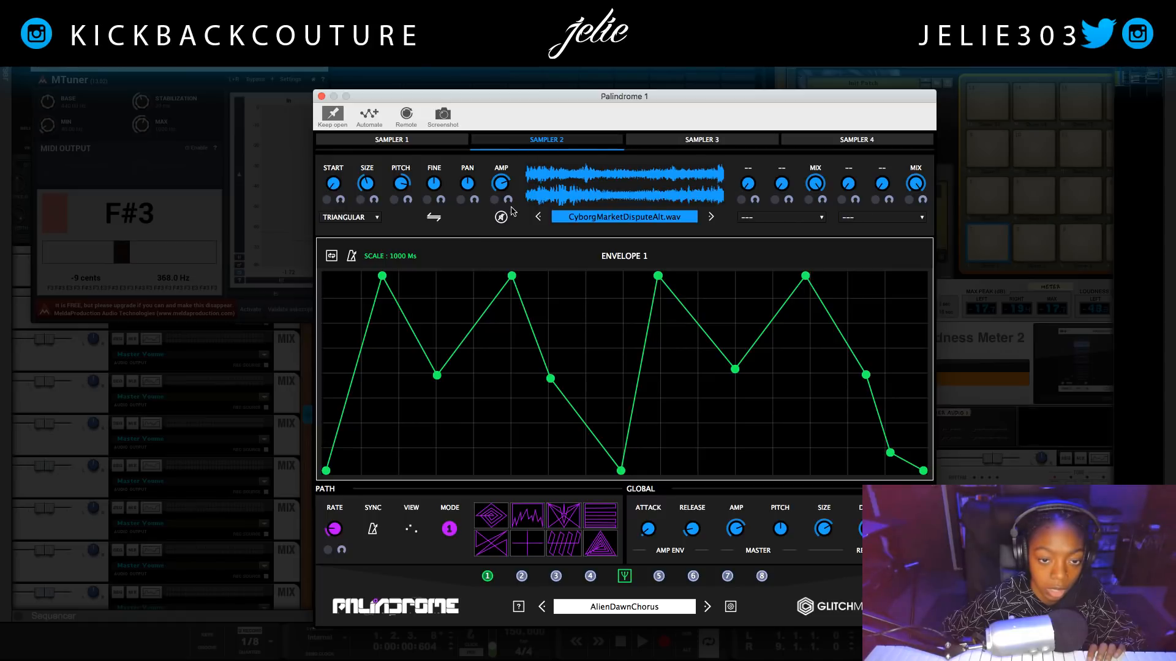
pyautogui.click(431, 147)
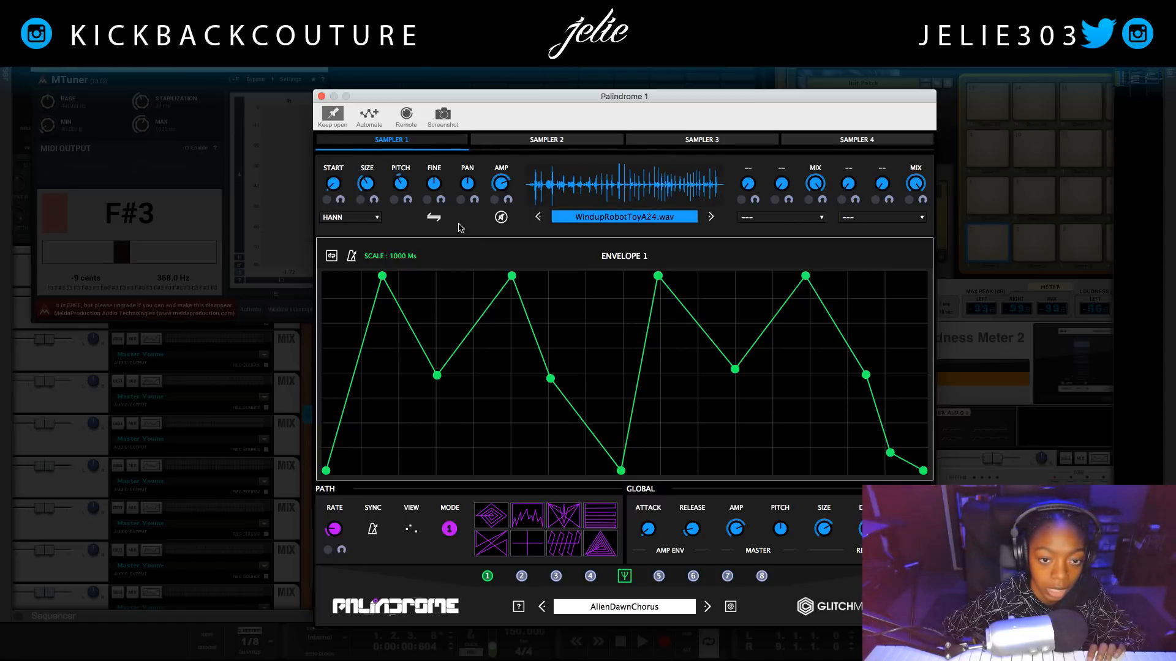
pyautogui.click(496, 218)
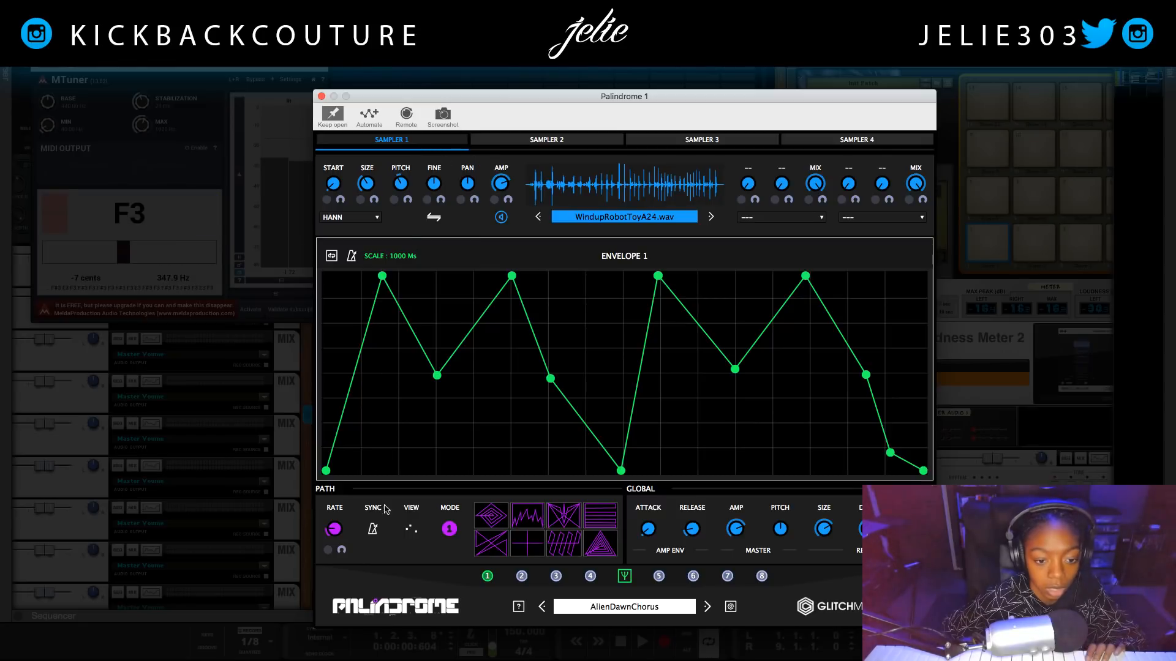
# - Place path points in the remaining three corners of the XY path display and one at its exact centre
pyautogui.click(626, 576)
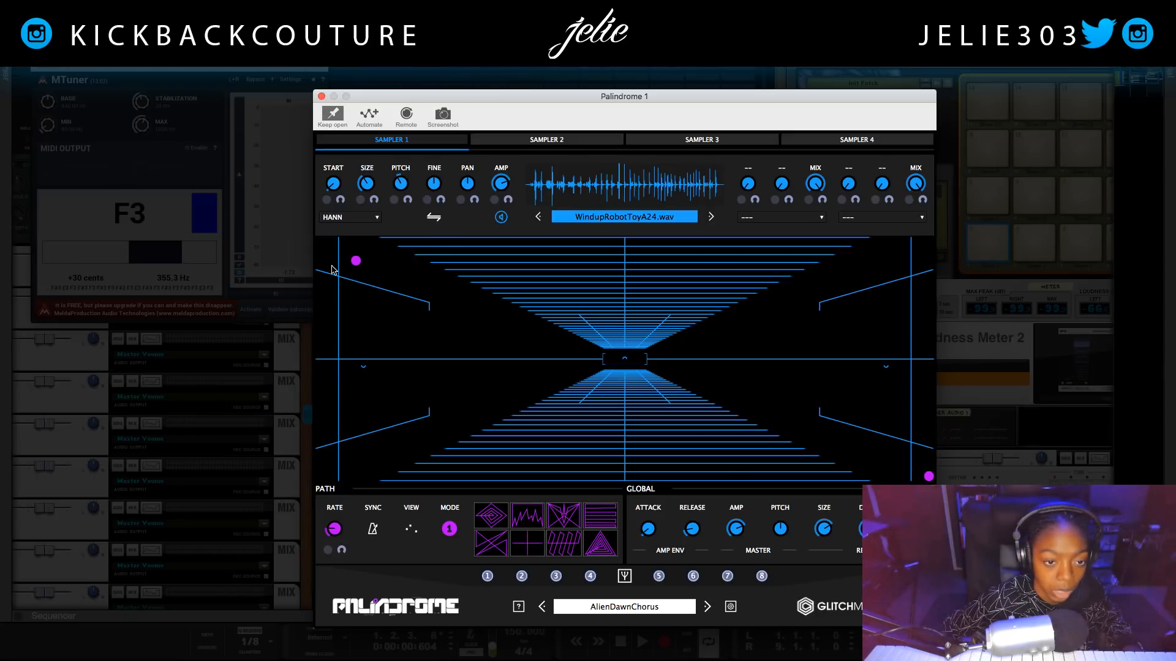
pyautogui.moveTo(356, 261); pyautogui.dragTo(284, 219)
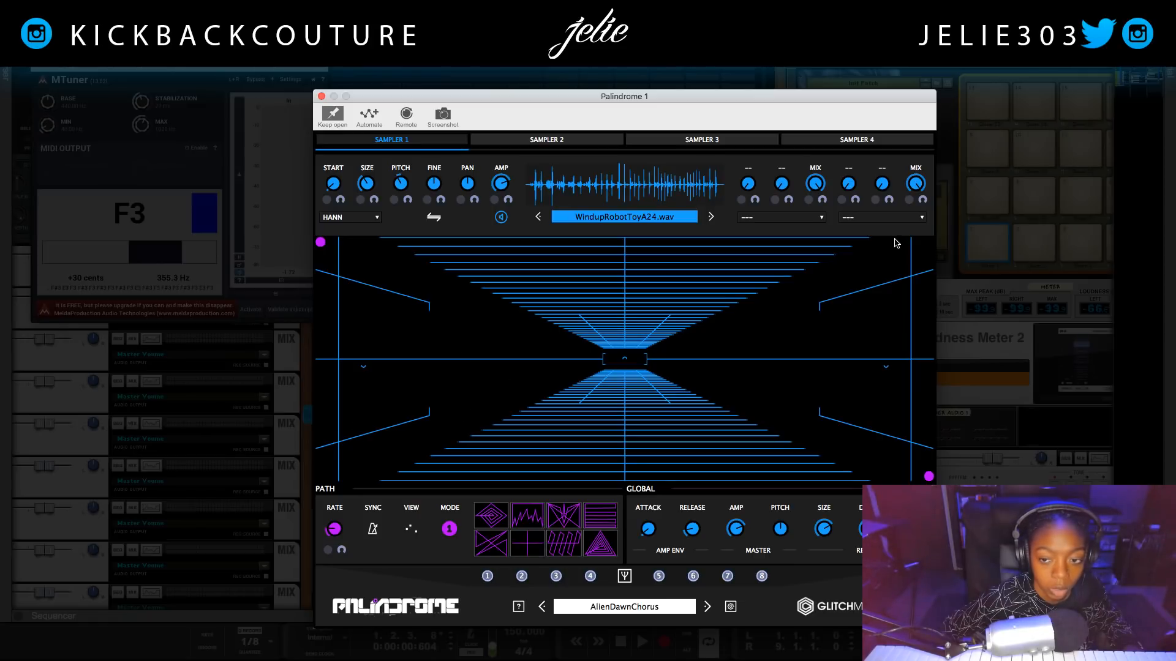
pyautogui.moveTo(917, 245); pyautogui.dragTo(930, 240)
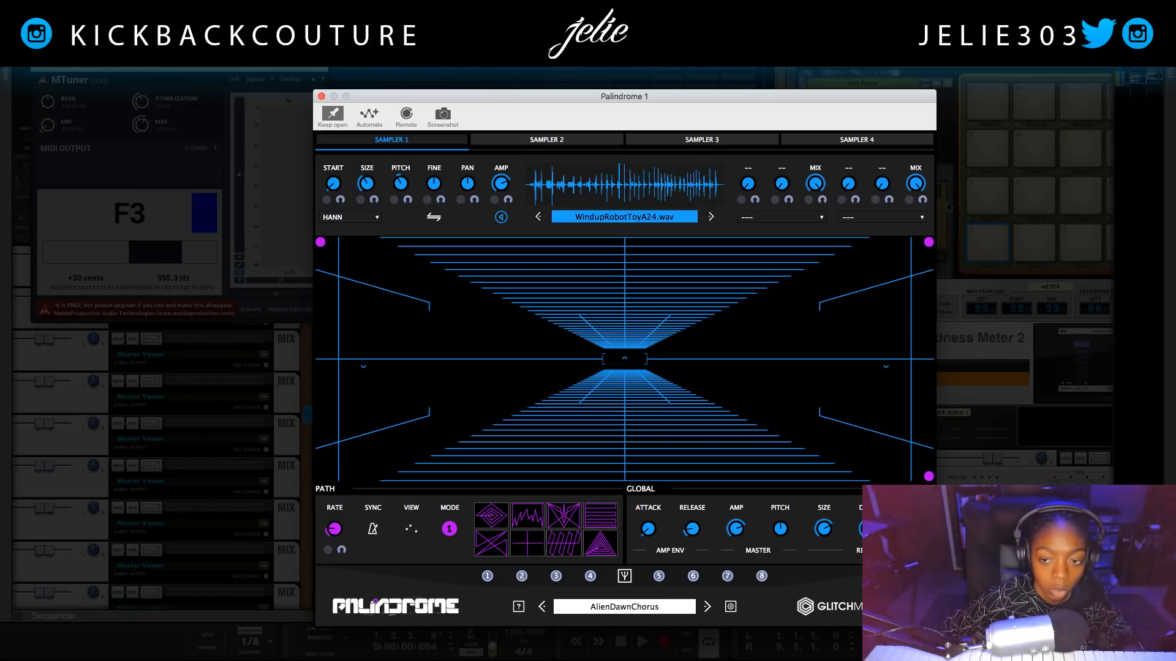
pyautogui.moveTo(339, 476); pyautogui.dragTo(321, 475)
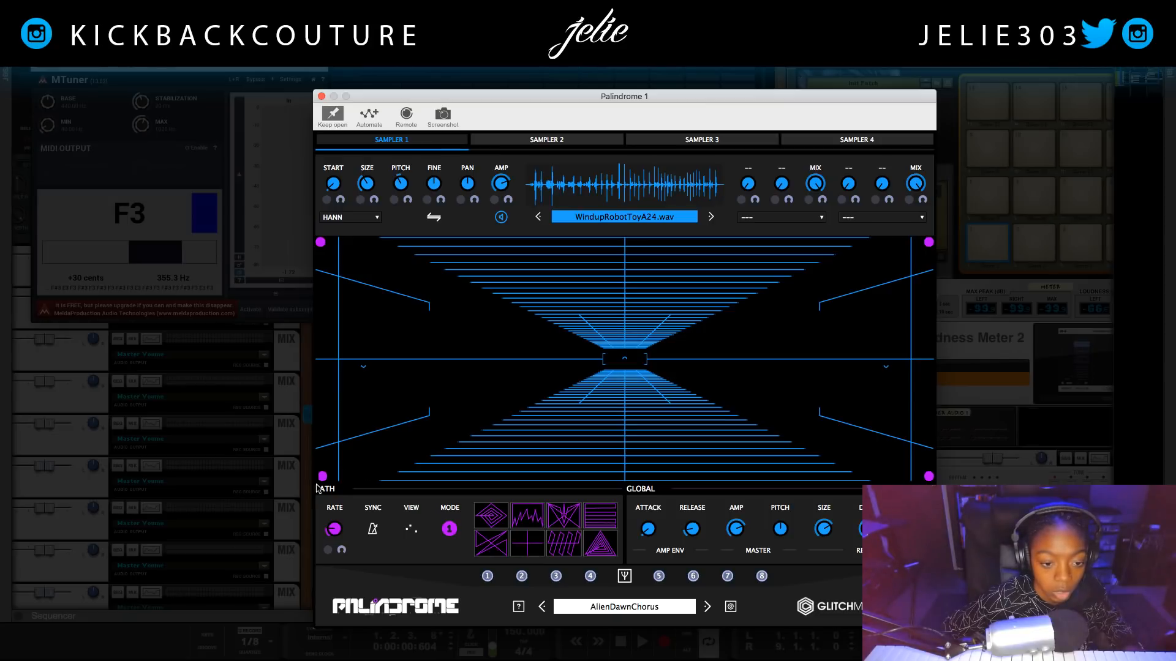
pyautogui.click(626, 357)
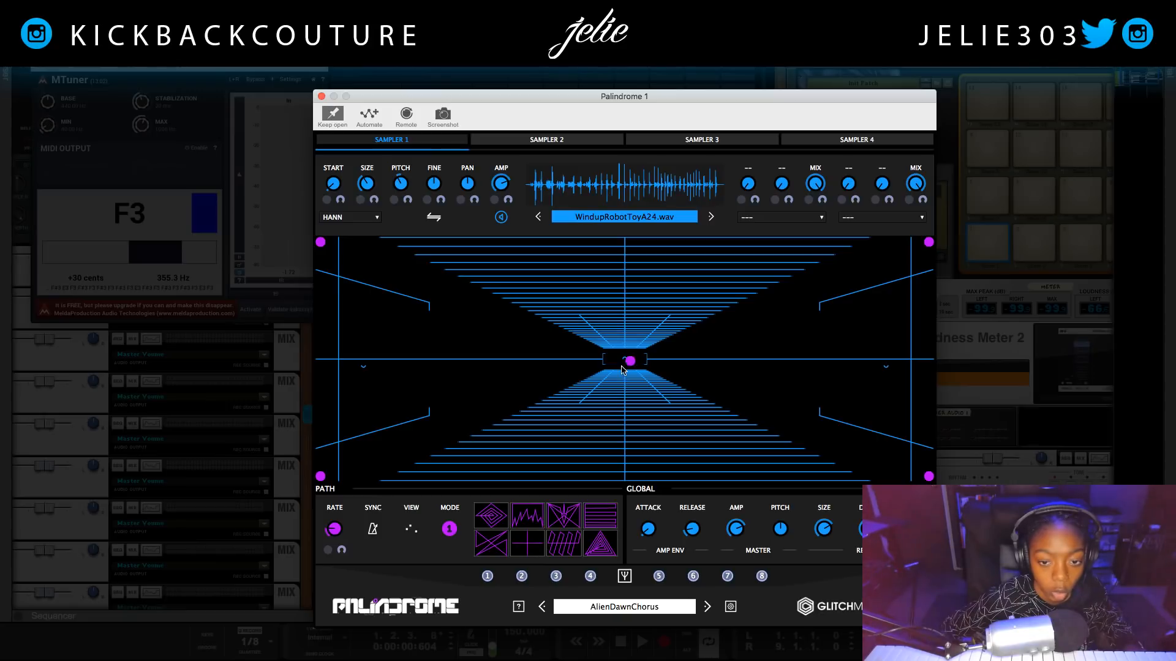
pyautogui.moveTo(630, 361); pyautogui.dragTo(624, 357)
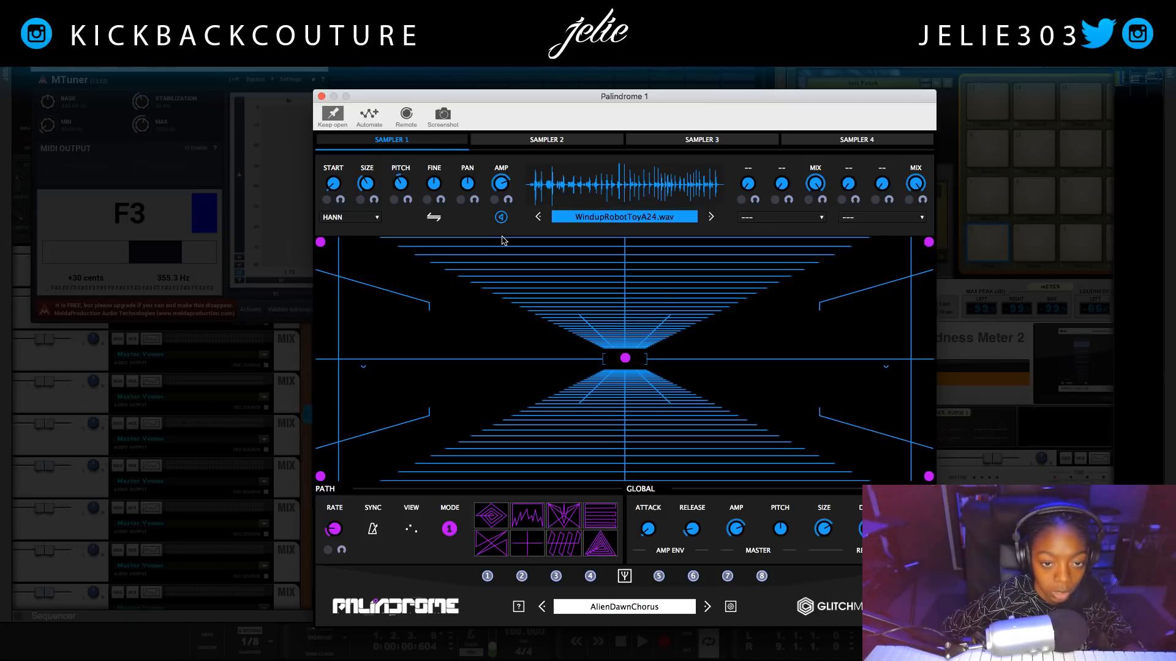
# - Add two path points along the upper edge and two along the lower edge of the XY display, and show the connecting path lines
pyautogui.moveTo(510, 244); pyautogui.dragTo(485, 226)
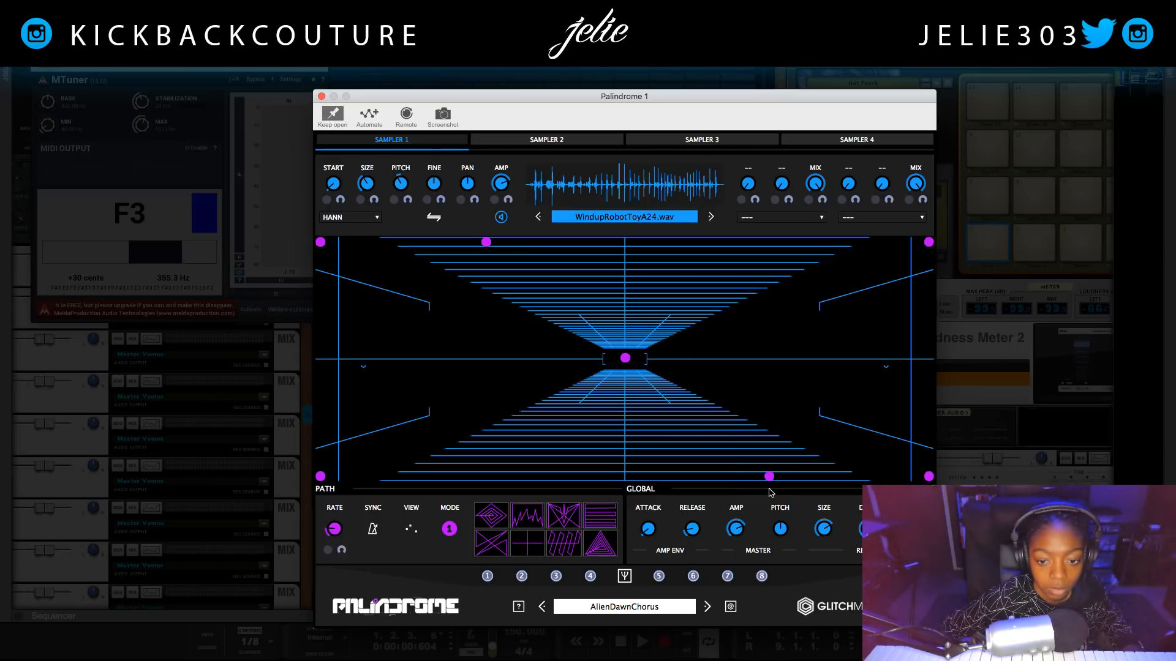
pyautogui.moveTo(770, 487); pyautogui.dragTo(765, 544)
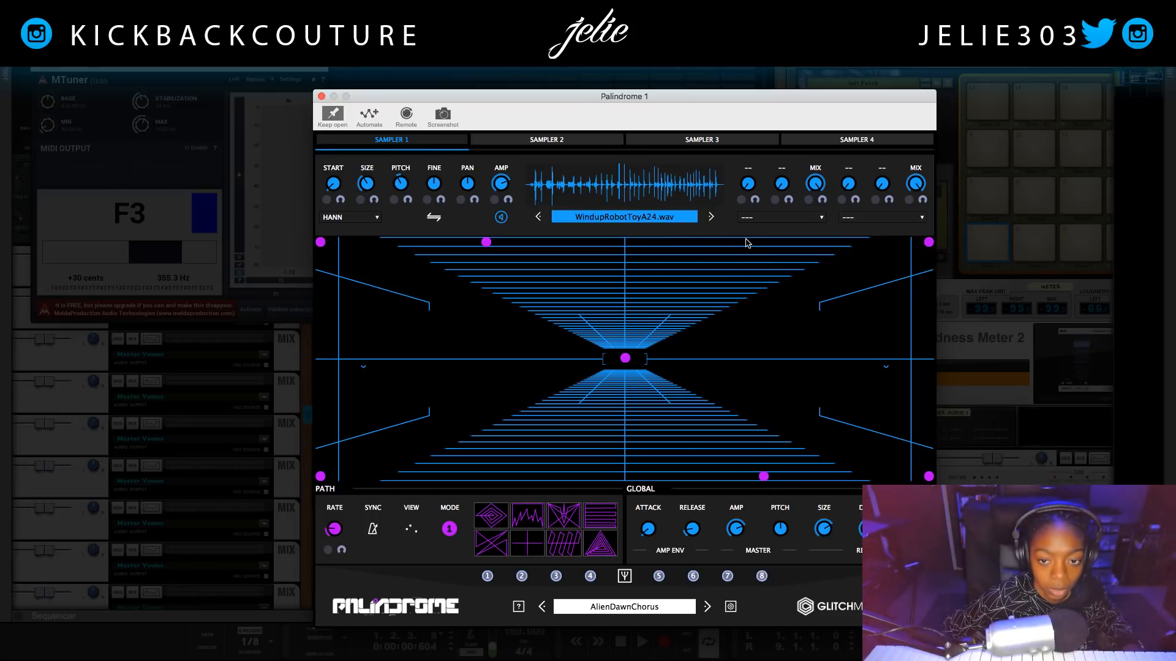
pyautogui.moveTo(752, 251); pyautogui.dragTo(759, 219)
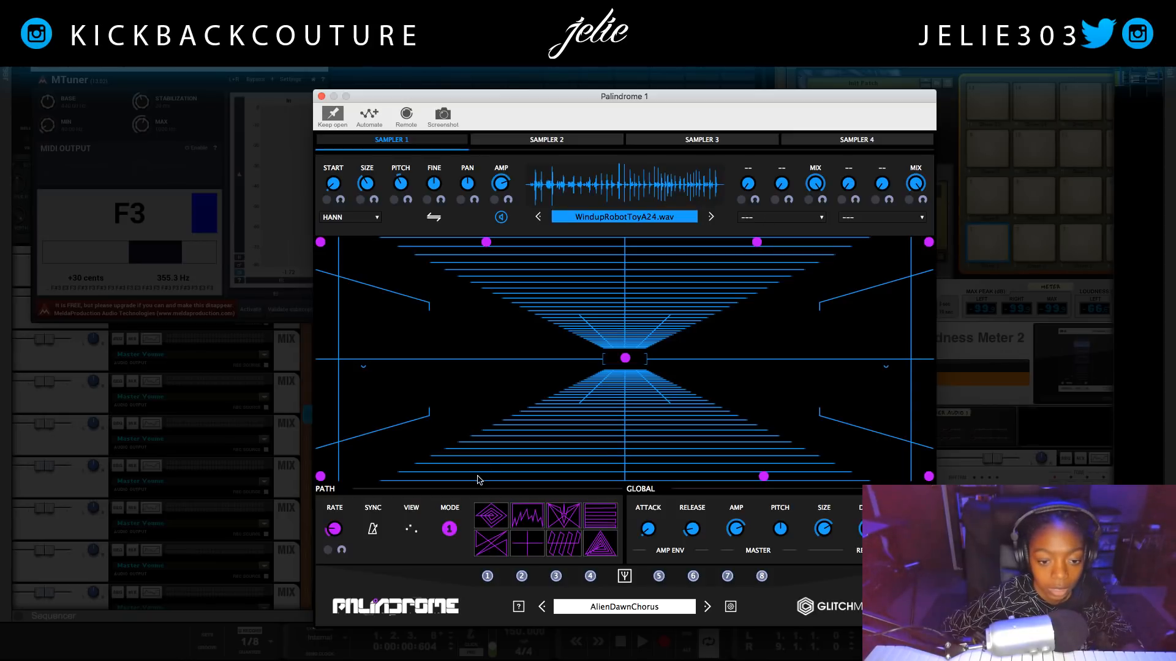
pyautogui.click(410, 528)
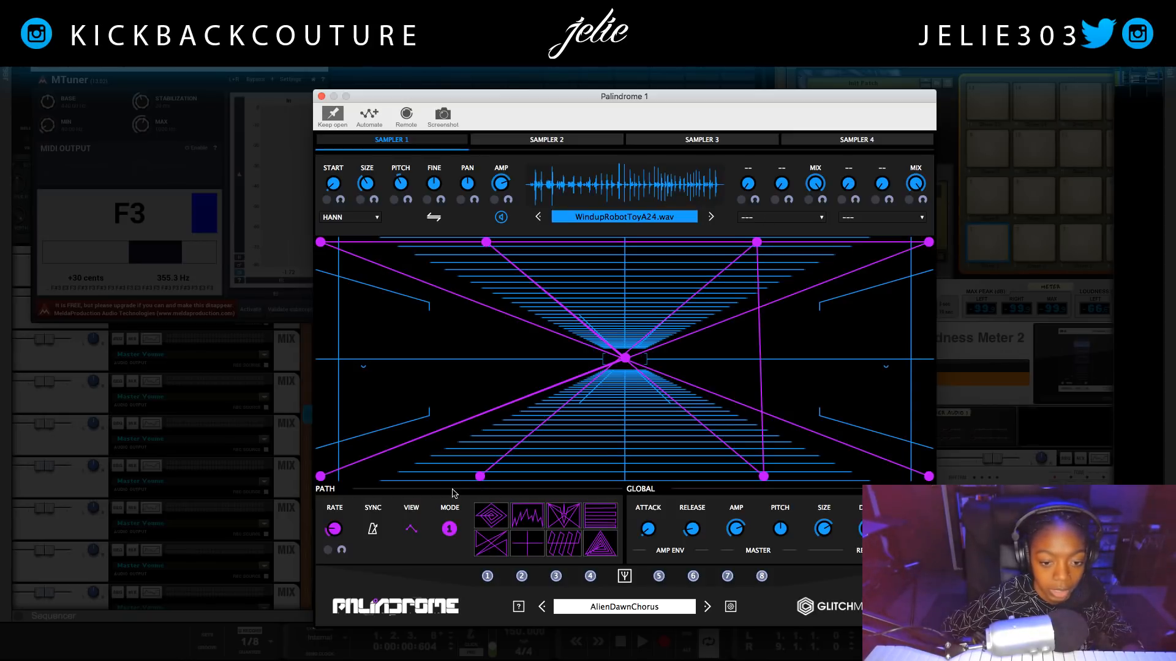
# - Align the two lower-edge path points with the upper ones, and add a closing point at the upper-left edge point
pyautogui.moveTo(480, 478); pyautogui.dragTo(484, 504)
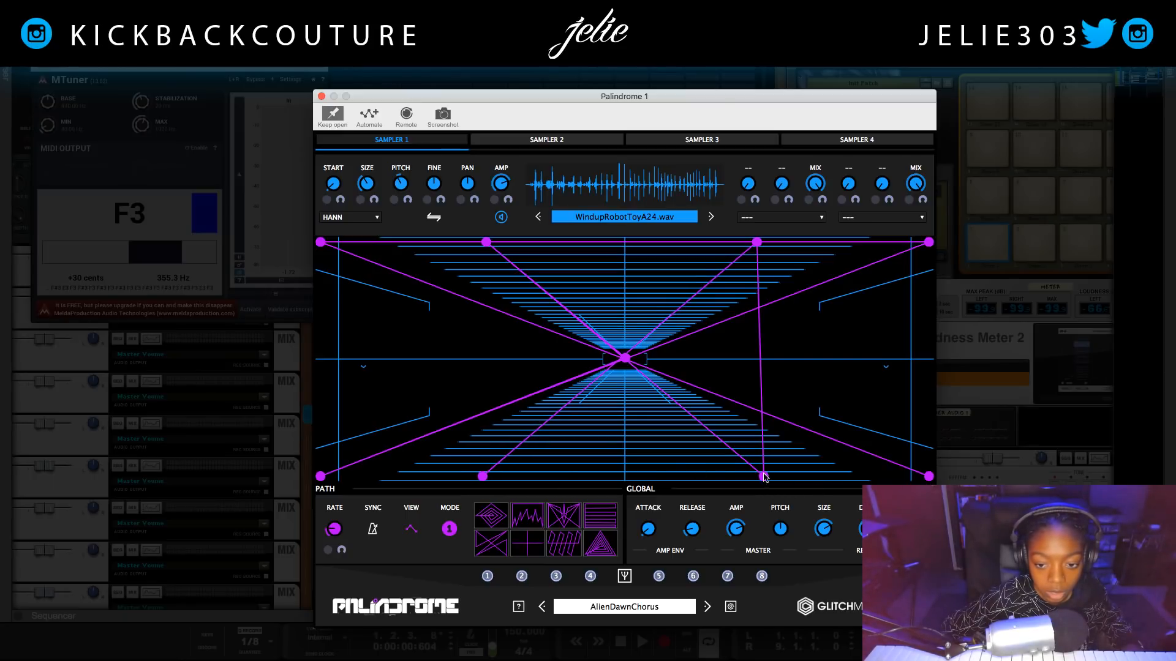
pyautogui.moveTo(764, 477); pyautogui.dragTo(755, 545)
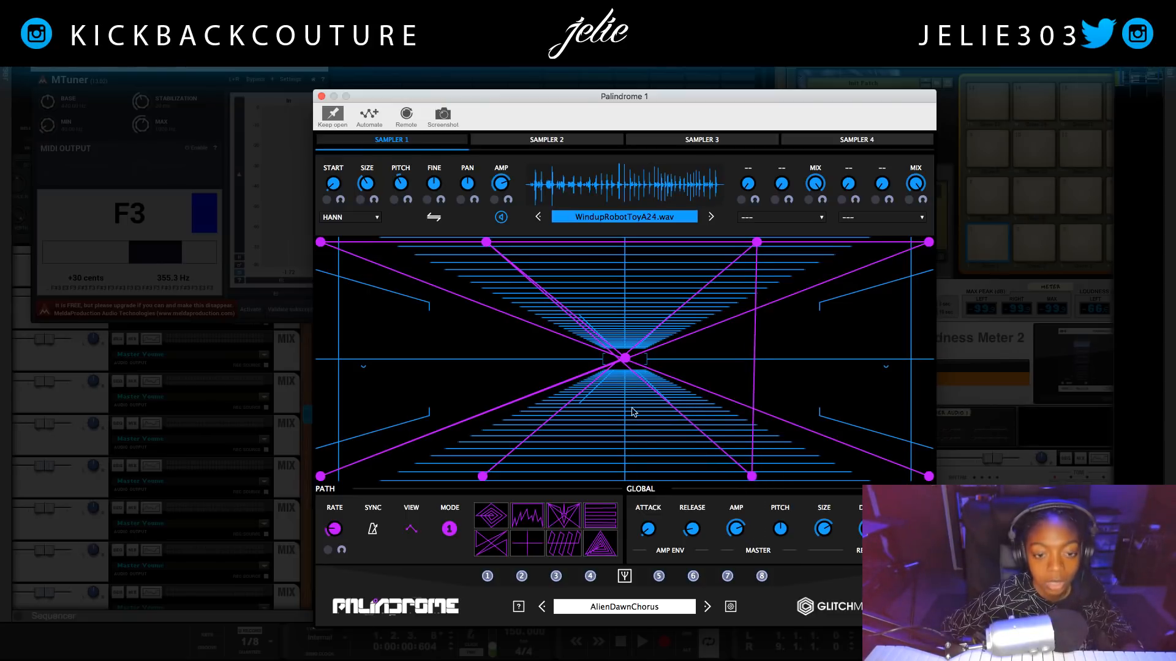
pyautogui.click(485, 250)
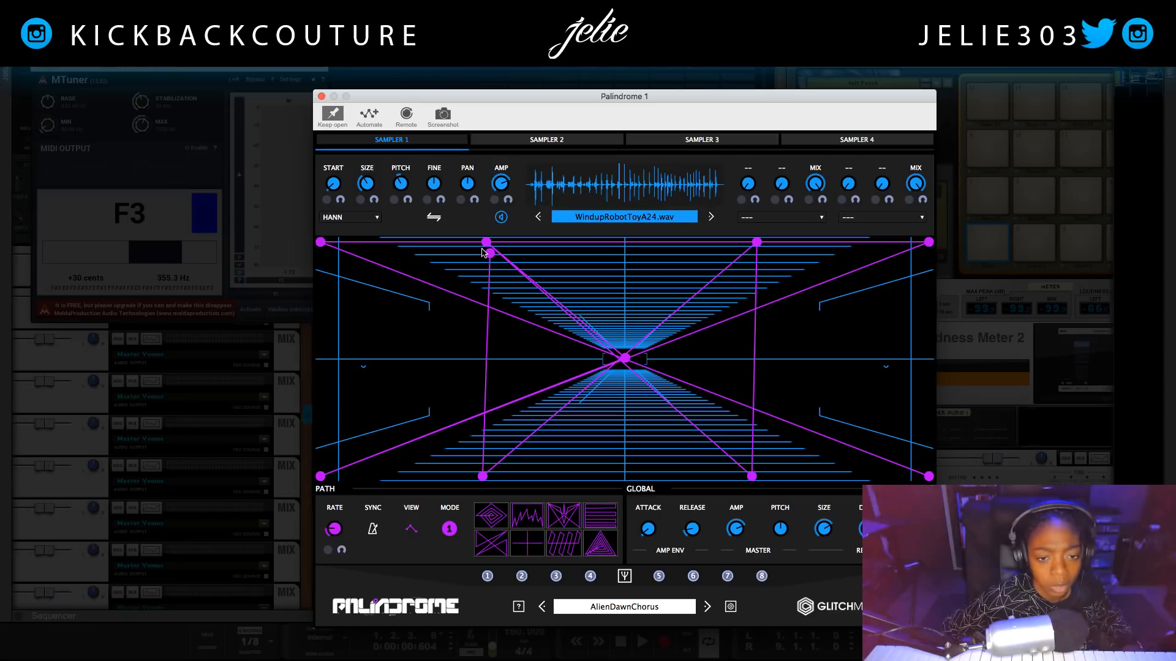
pyautogui.moveTo(490, 249); pyautogui.dragTo(487, 209)
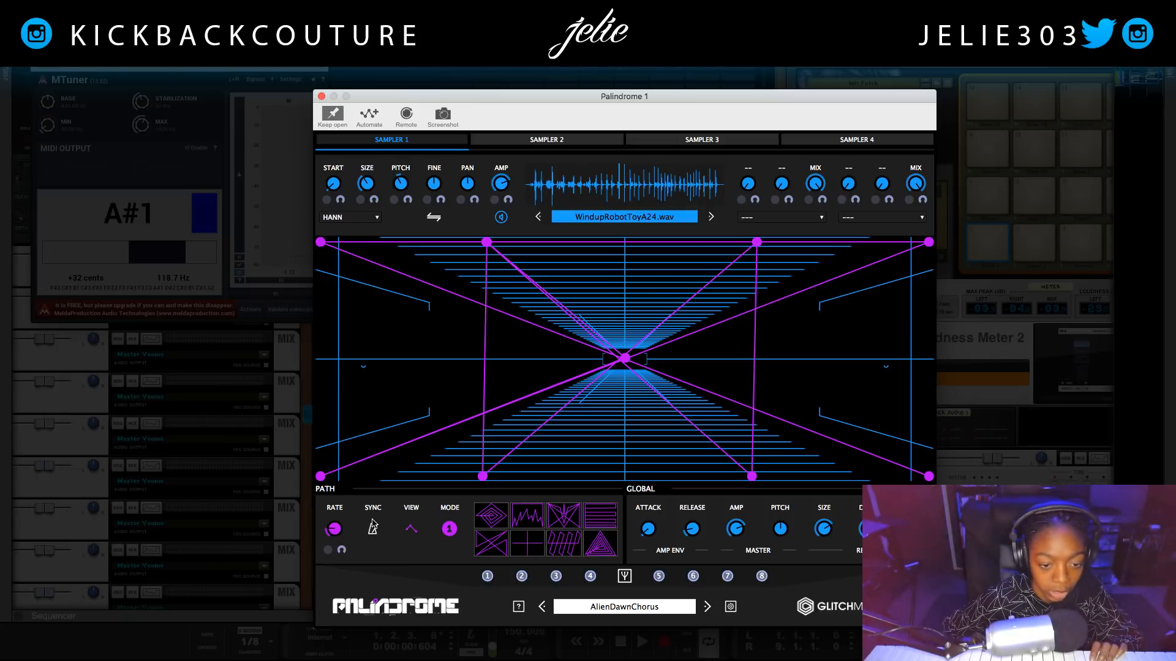
# - Turn on tempo sync for the path and adjust its rate
pyautogui.click(374, 529)
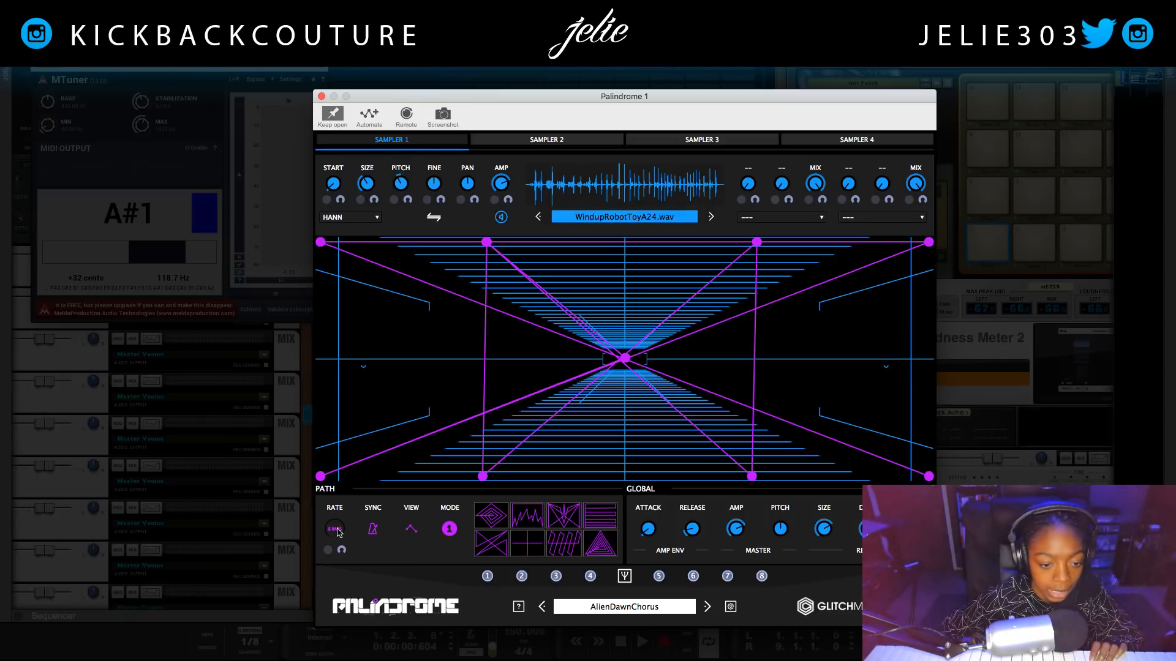
pyautogui.moveTo(346, 501); pyautogui.dragTo(351, 461)
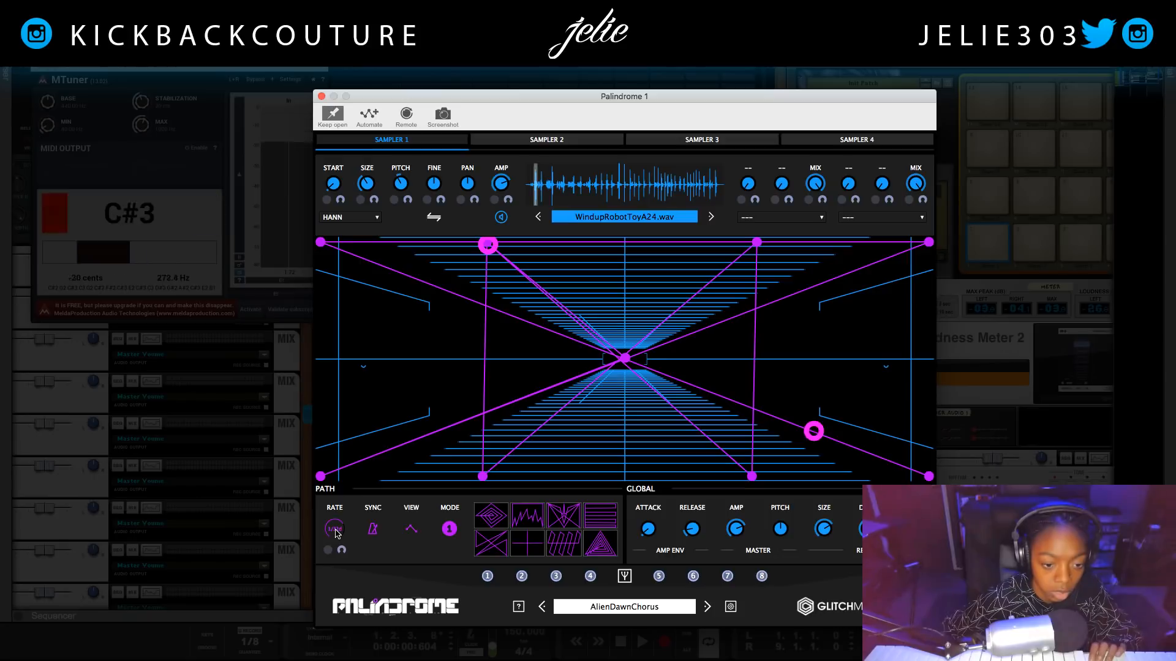
# - Unmute Sampler 2
pyautogui.click(546, 141)
pyautogui.click(500, 220)
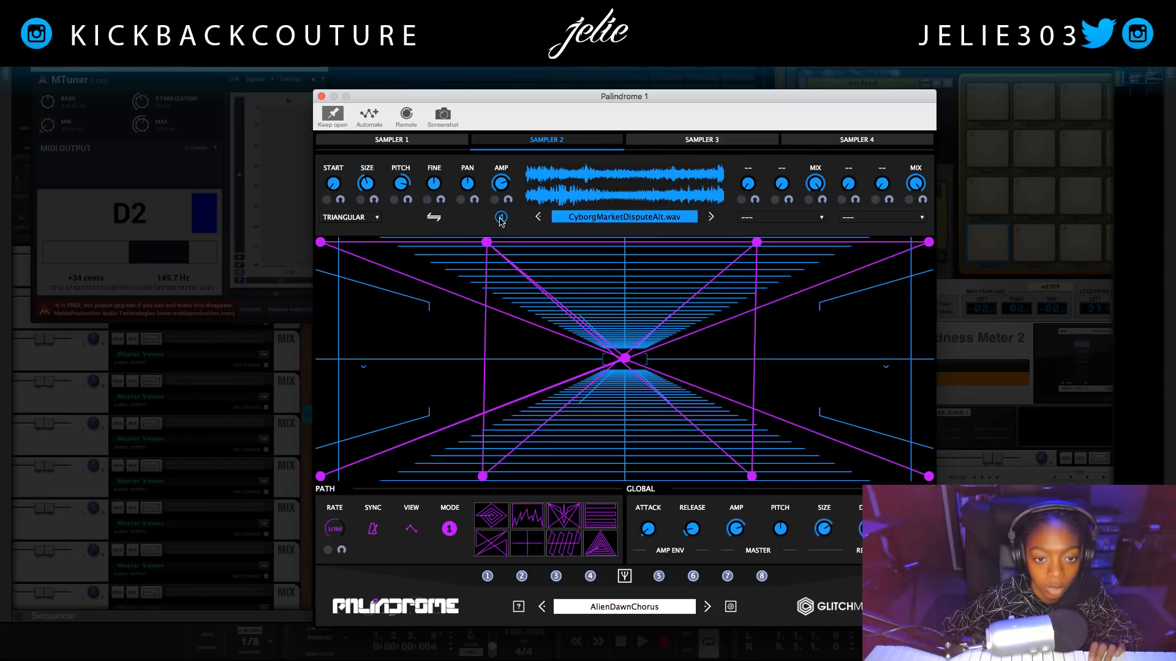
# - Lower the amp level of Sampler 1 and set the path mode to loop
pyautogui.click(427, 145)
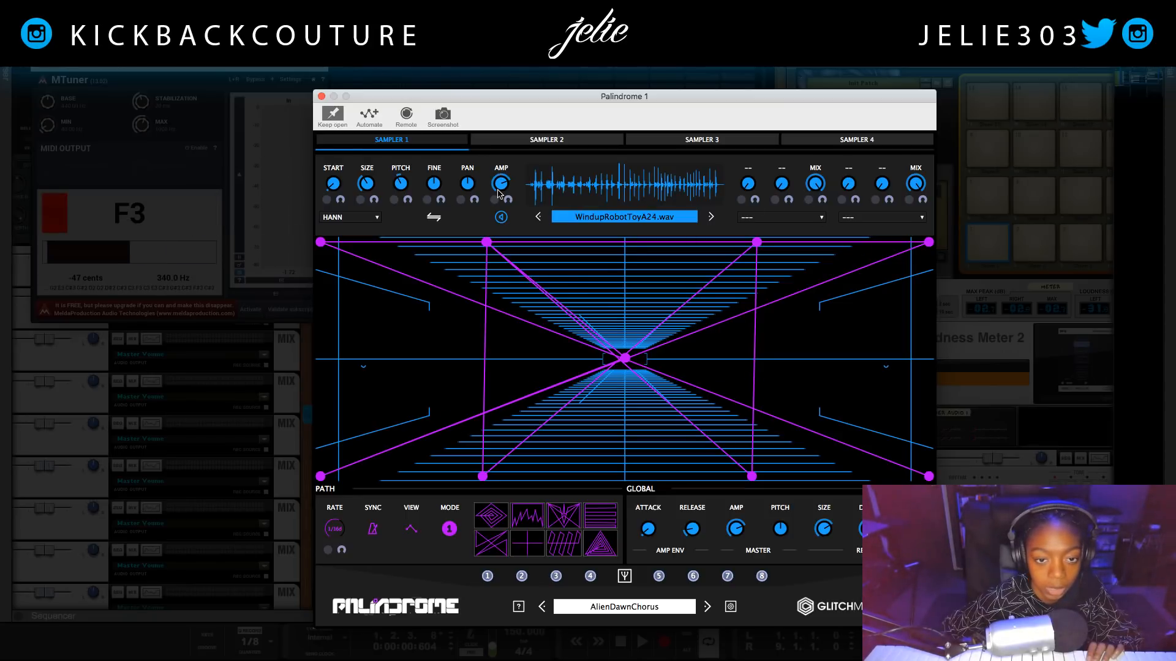
pyautogui.moveTo(501, 185); pyautogui.dragTo(506, 226)
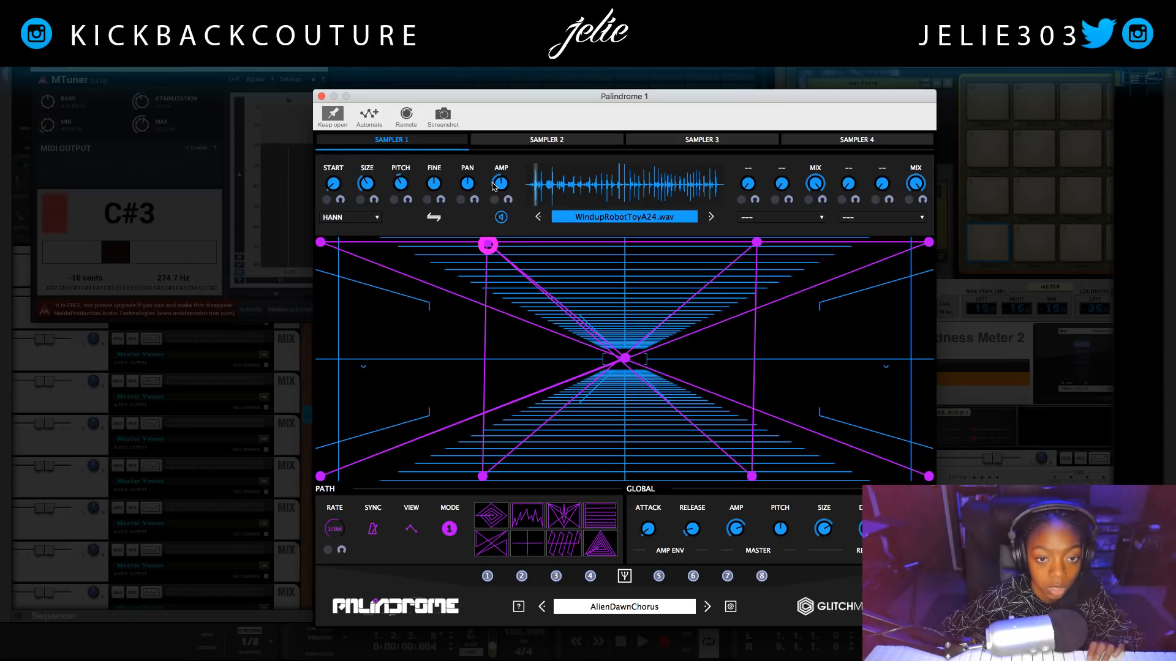
pyautogui.click(451, 530)
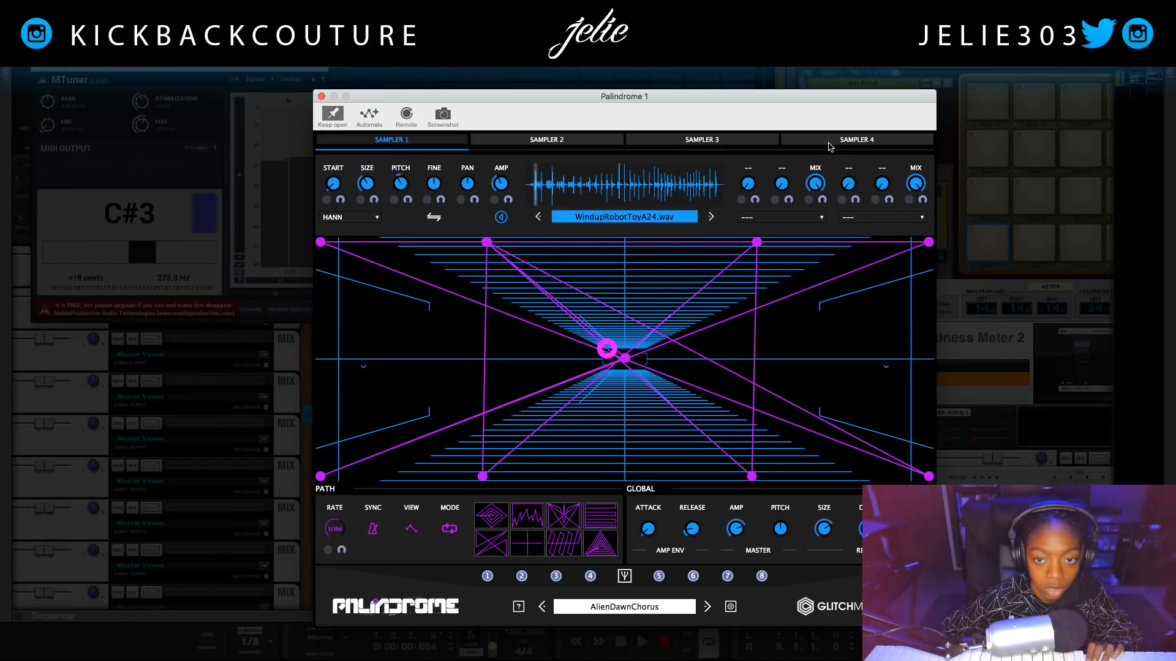
# - Try muting Sampler 2 and moving its sample start point further in
pyautogui.click(546, 139)
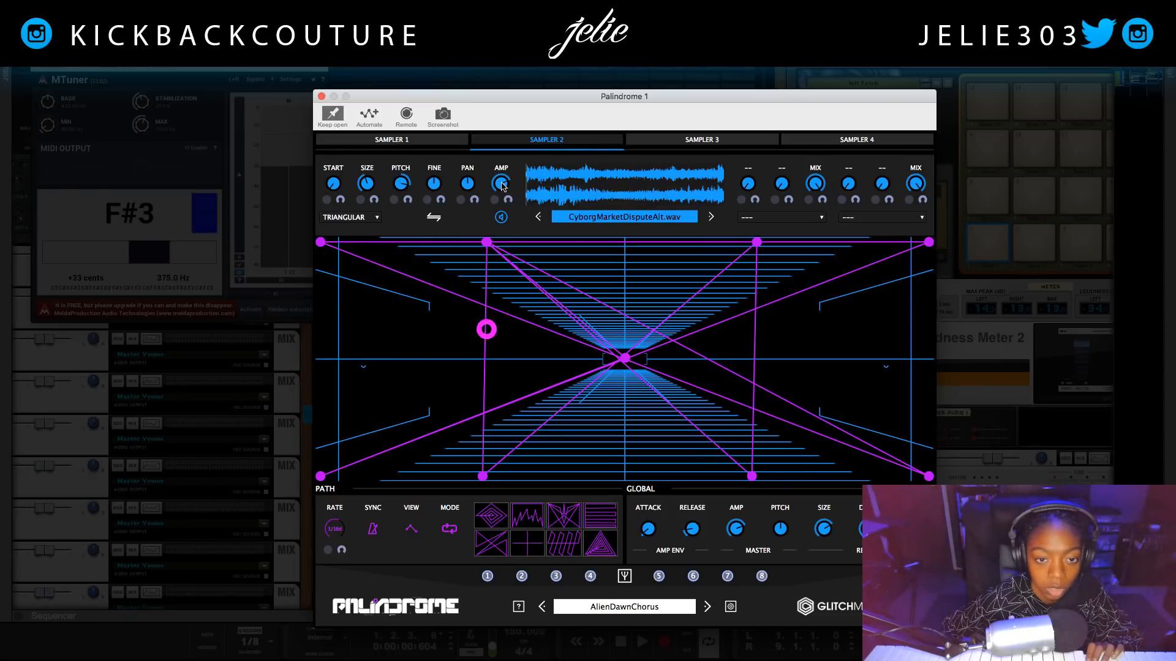
pyautogui.click(501, 219)
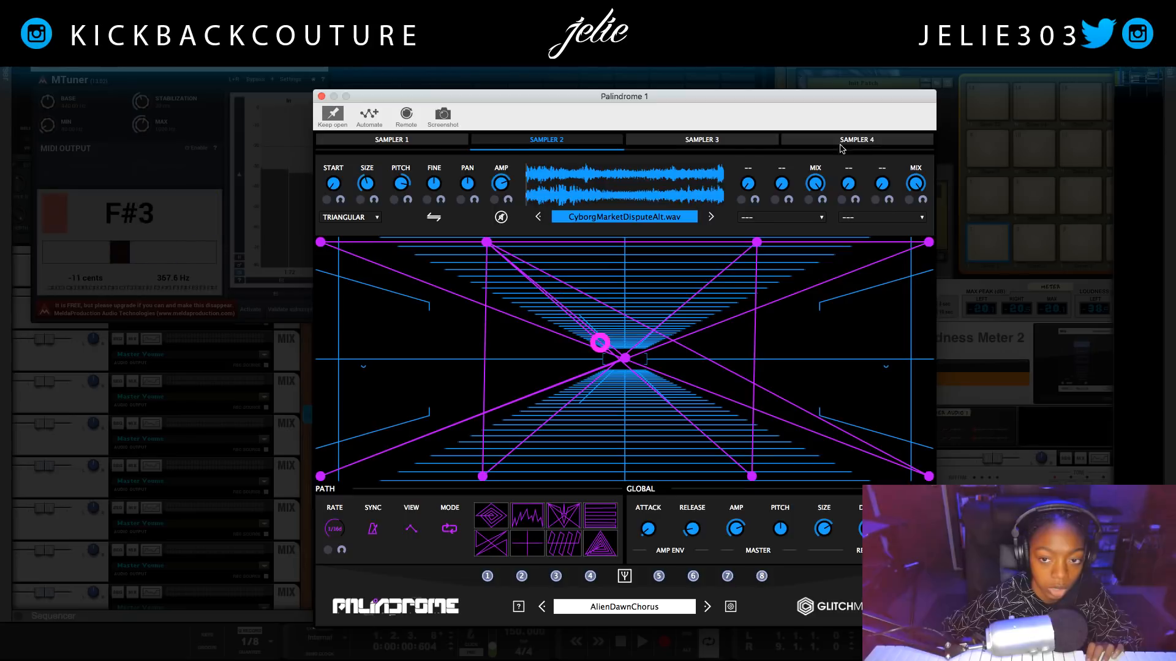
pyautogui.click(500, 217)
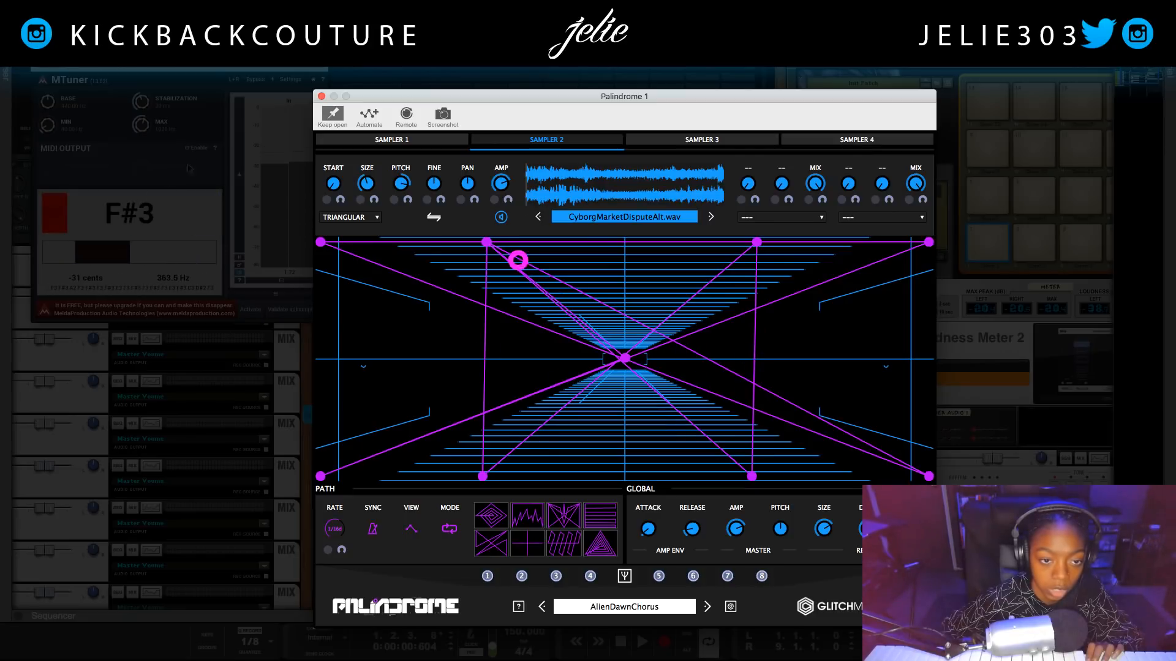
pyautogui.moveTo(335, 187)
pyautogui.moveTo(335, 186); pyautogui.dragTo(375, 152)
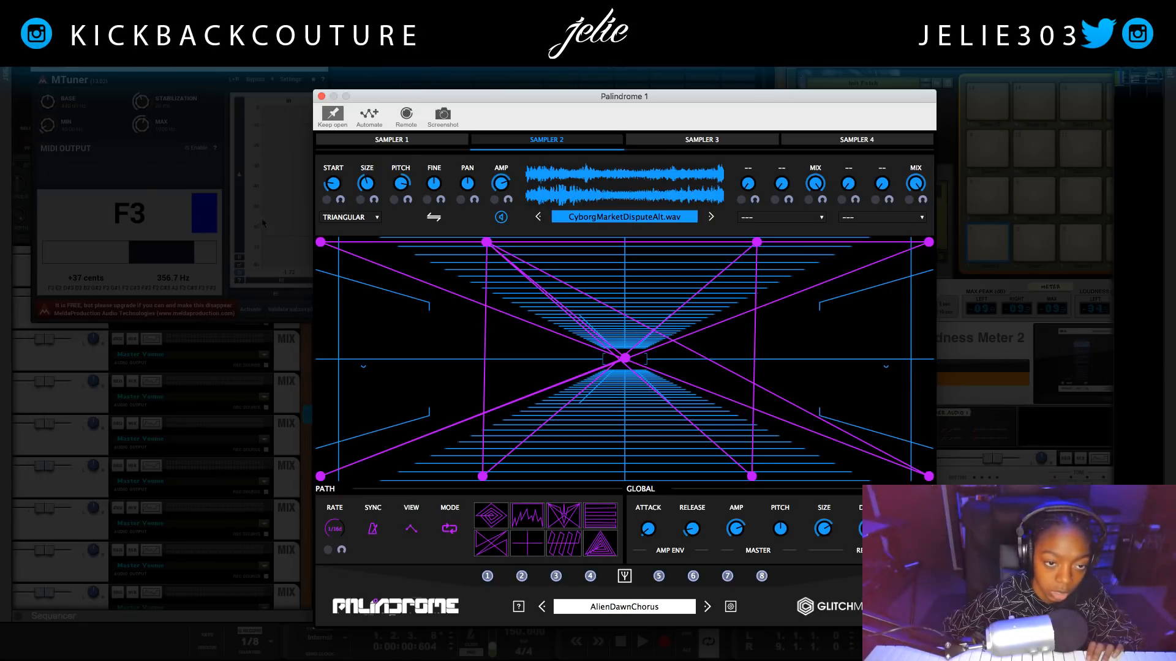
pyautogui.moveTo(332, 187); pyautogui.dragTo(337, 248)
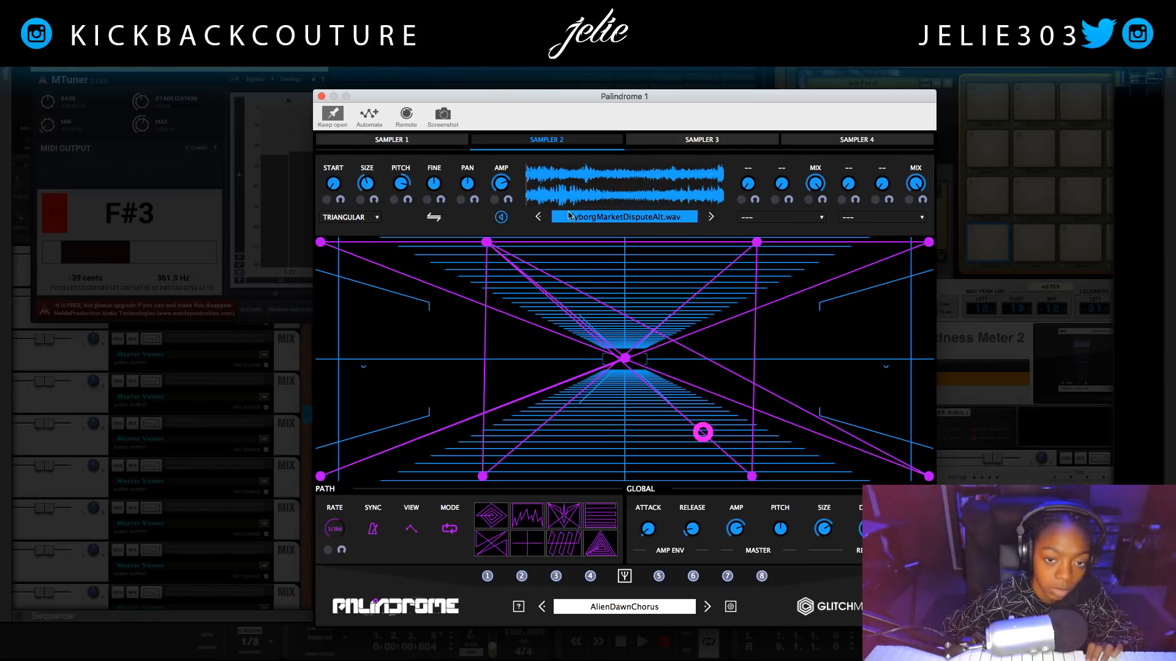
# - Browse the SYNTHETIC sample folder, preview Fragmentz3.wav and load it into Sampler 2
pyautogui.click(664, 216)
pyautogui.click(648, 222)
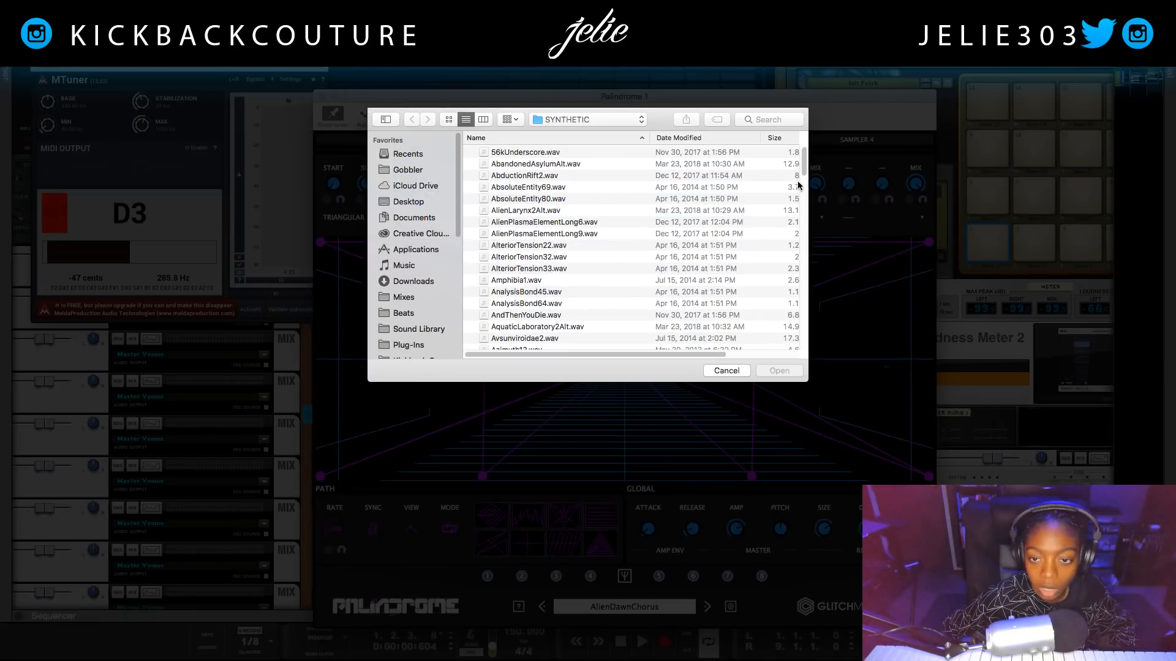
pyautogui.moveTo(800, 173)
pyautogui.mouseDown()
pyautogui.moveTo(788, 204)
pyautogui.moveTo(790, 191)
pyautogui.mouseUp()
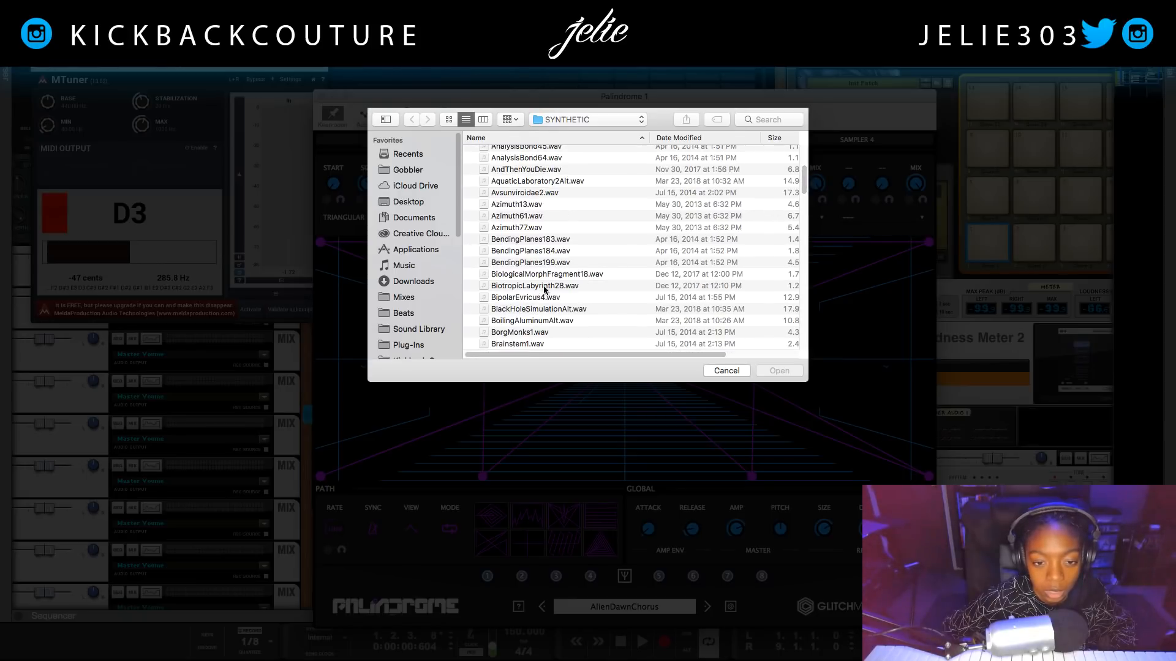
pyautogui.scroll(-5, 645, 266)
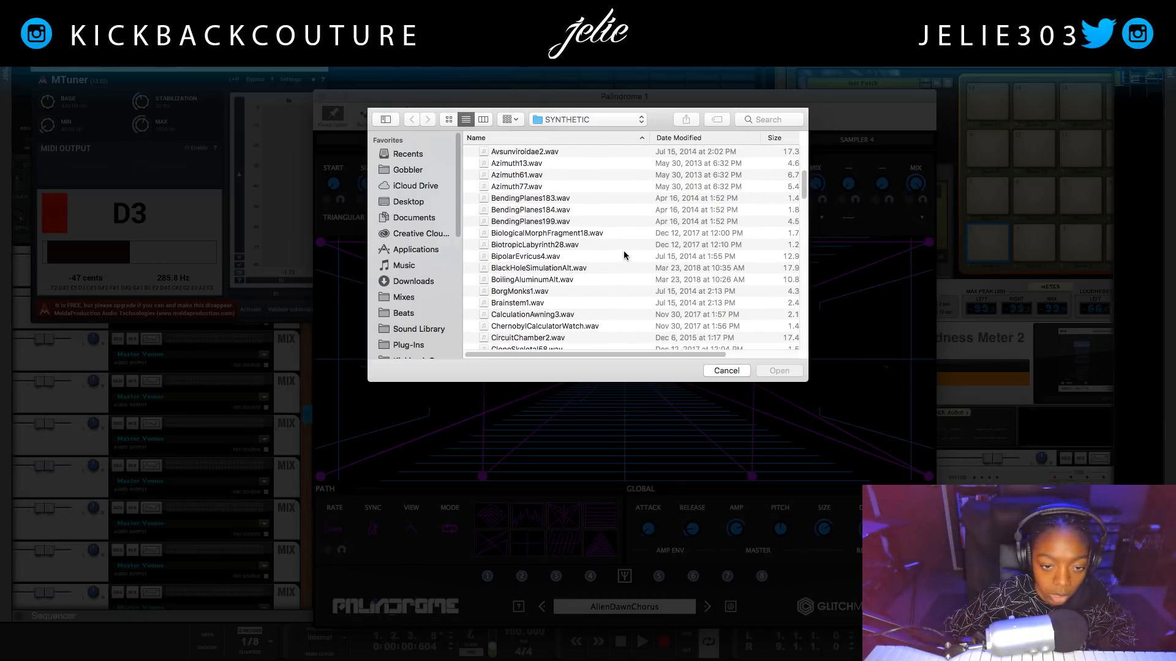
pyautogui.scroll(-3, 561, 231)
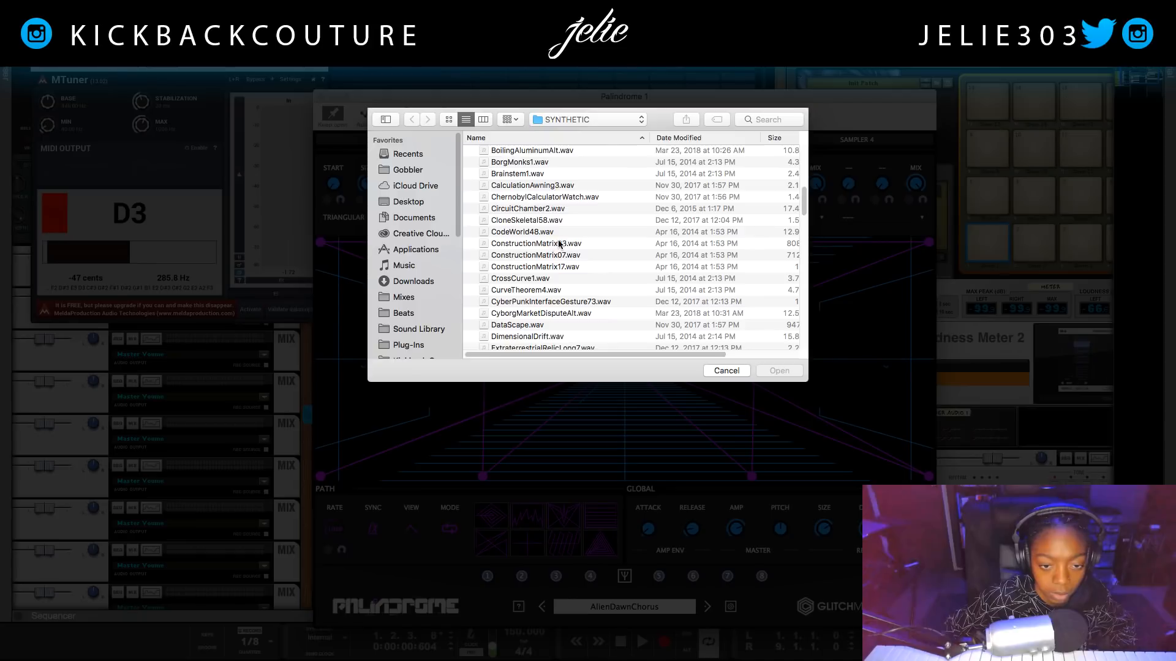
pyautogui.scroll(3, 519, 224)
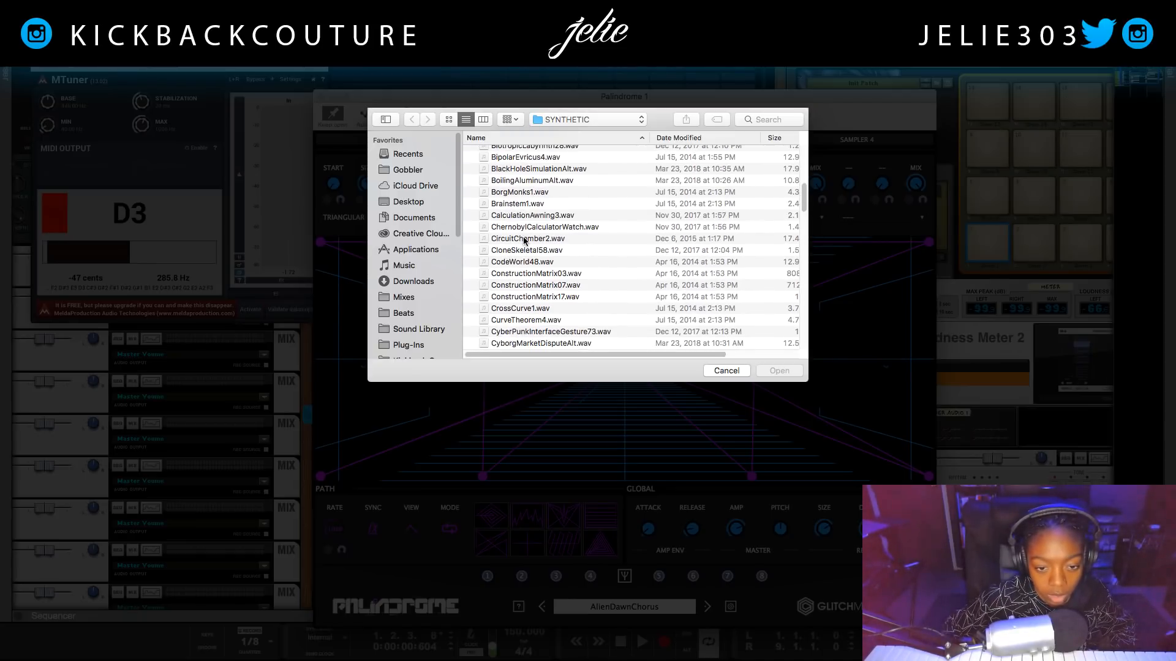
pyautogui.scroll(-1, 530, 275)
pyautogui.scroll(-4, 527, 275)
pyautogui.scroll(-5, 536, 280)
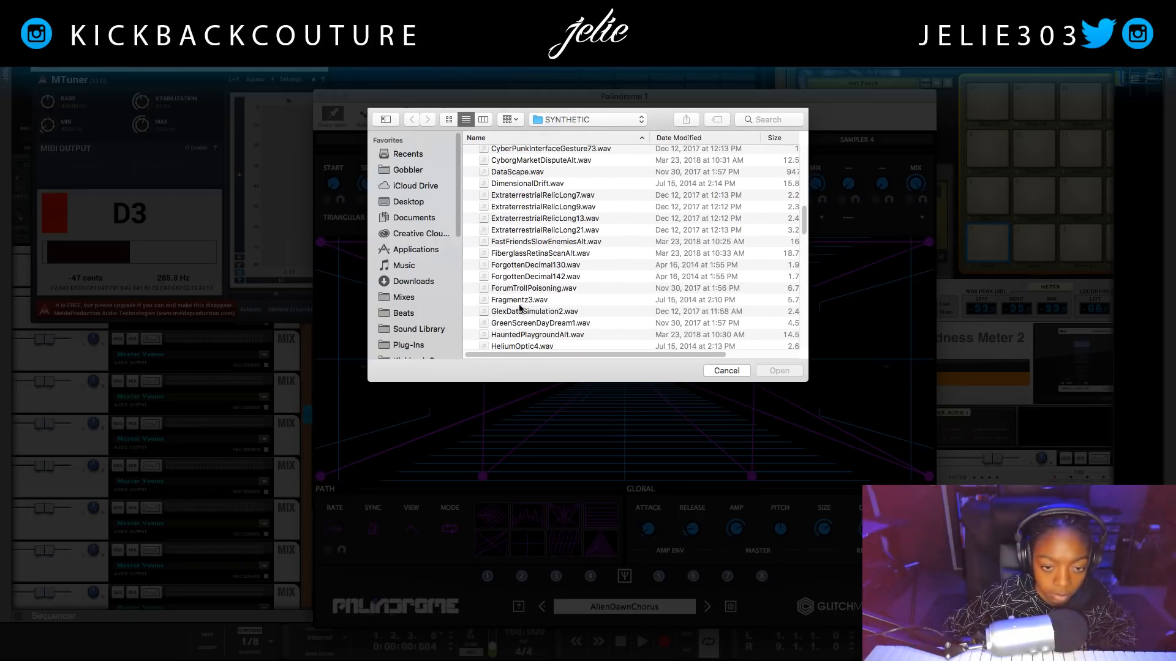
pyautogui.click(519, 303)
pyautogui.press('space')
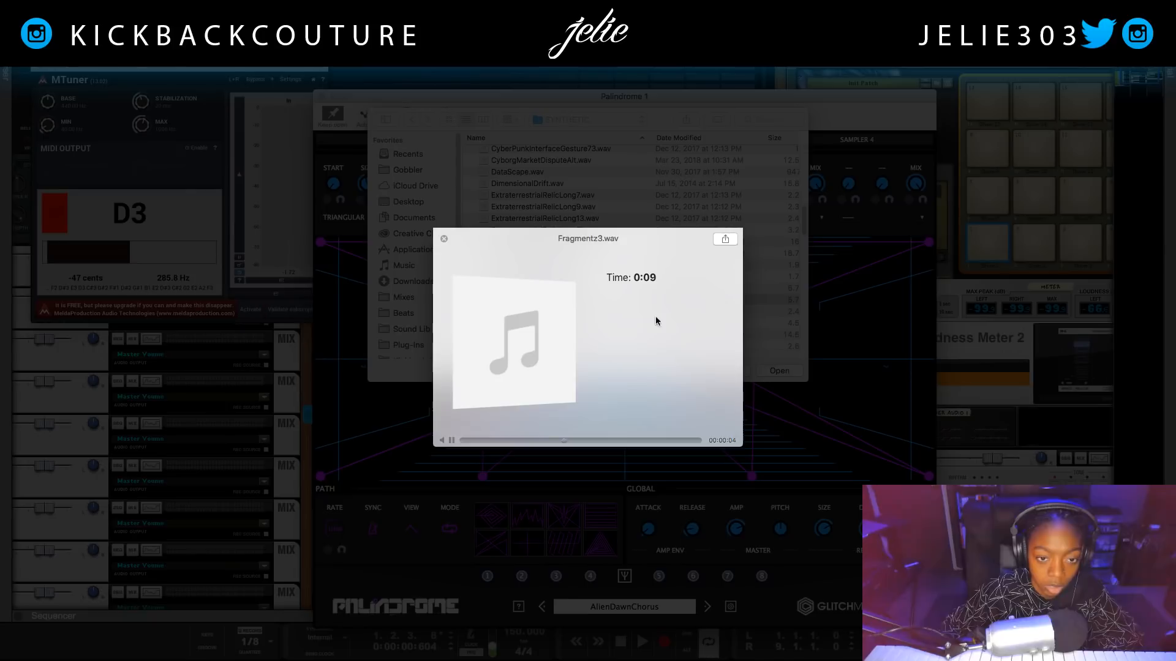
pyautogui.click(780, 369)
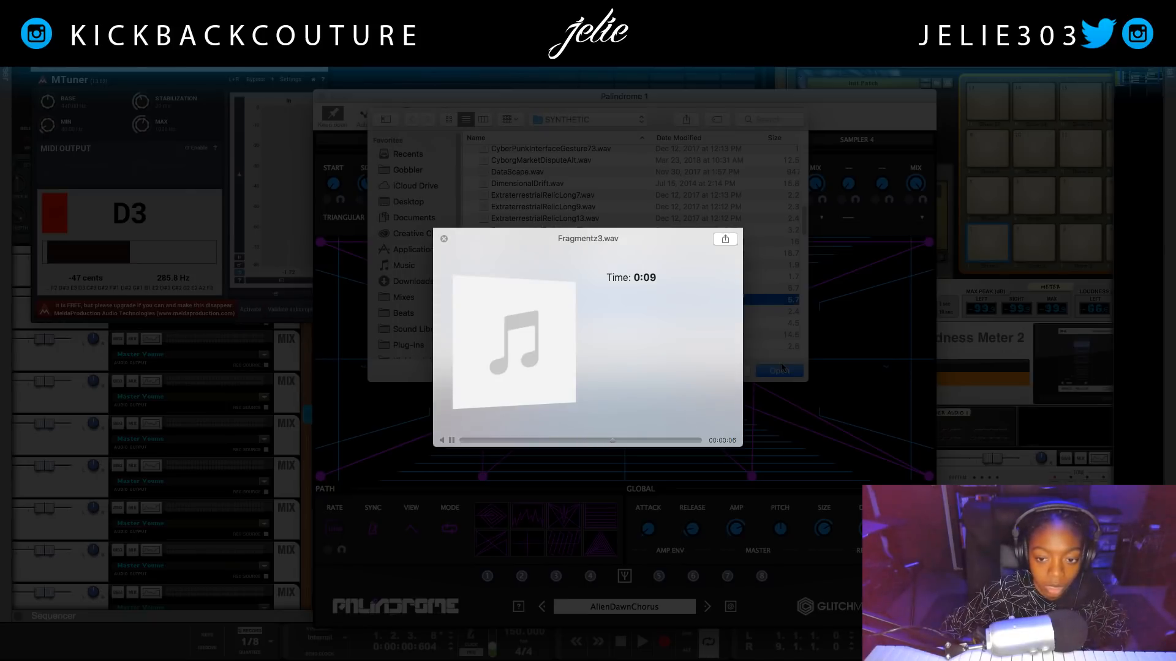
pyautogui.click(781, 372)
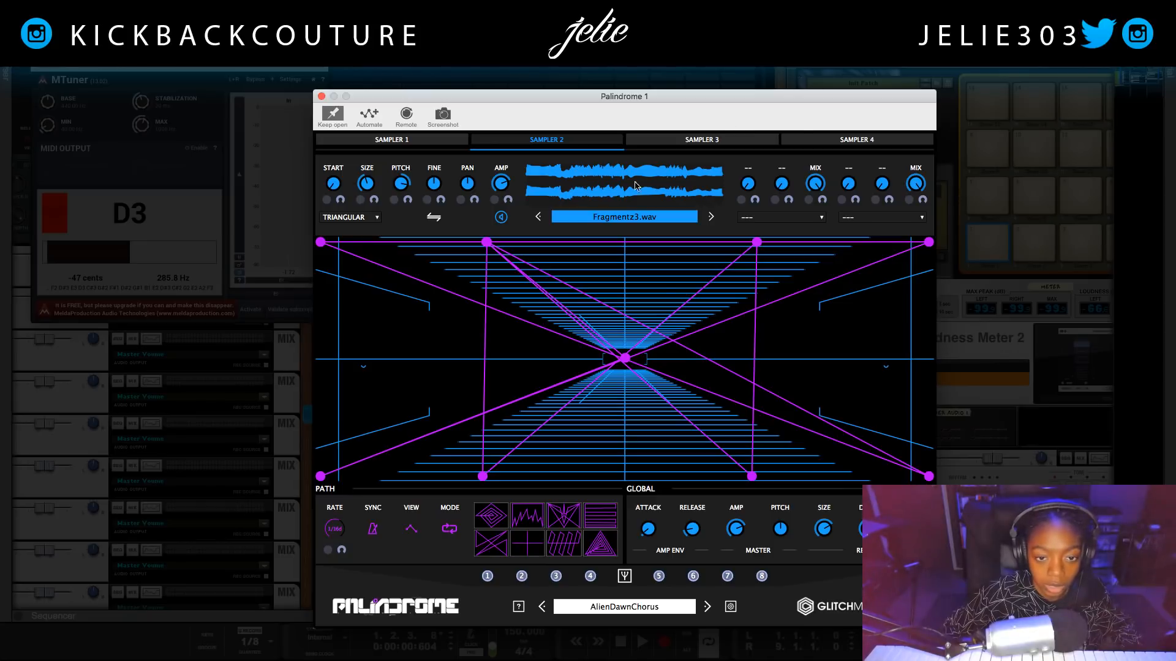
# - Mute Samplers 1, 3 and 4 so that only Sampler 2 plays, and return to Sampler 2
pyautogui.click(395, 146)
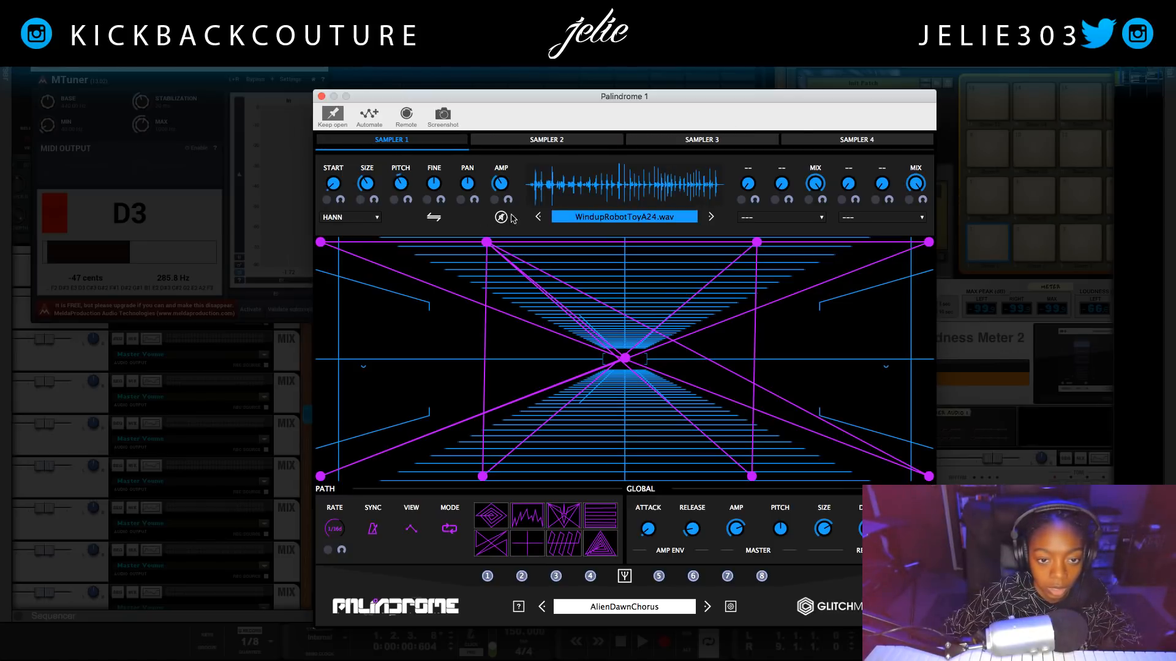
pyautogui.click(722, 139)
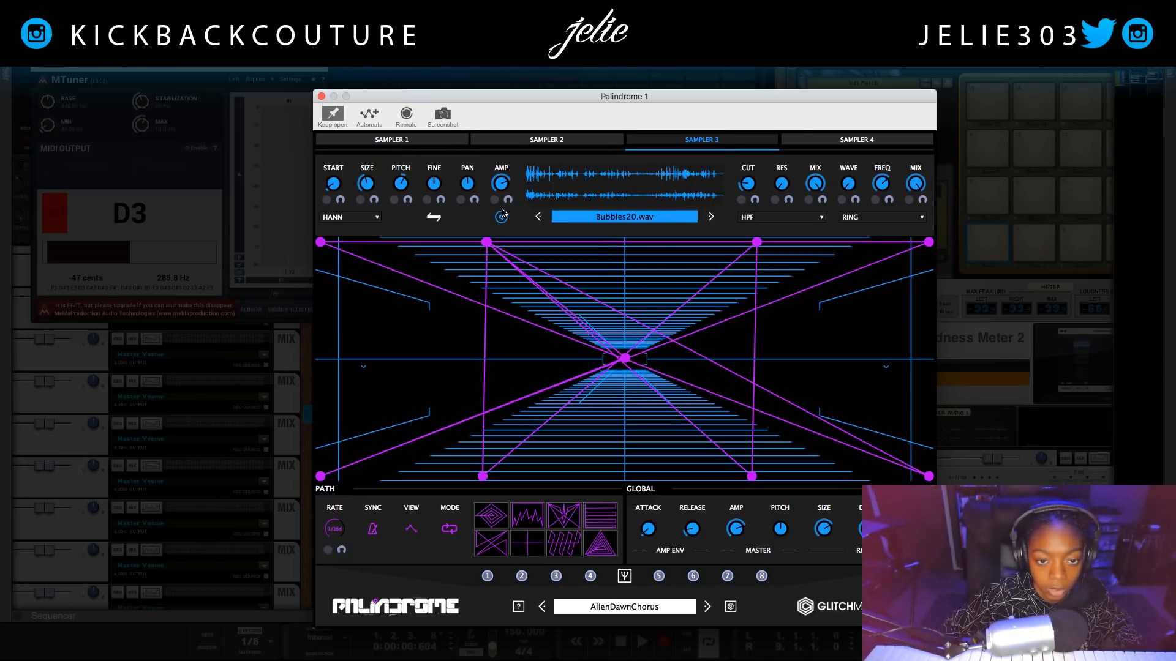
pyautogui.click(884, 141)
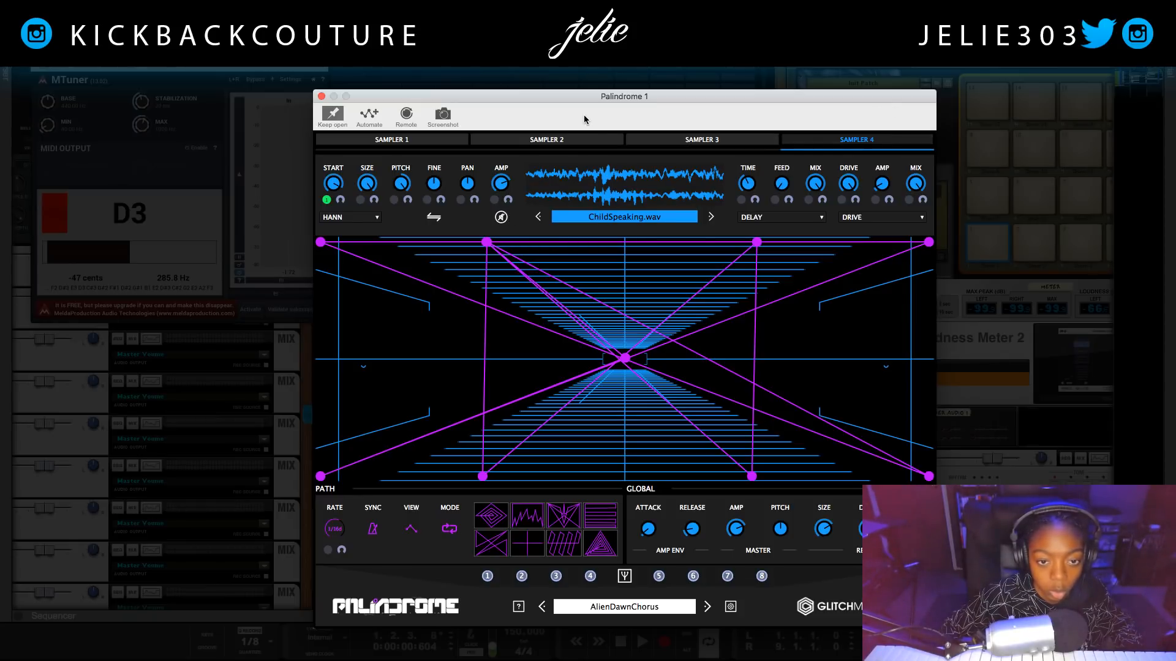
pyautogui.click(558, 140)
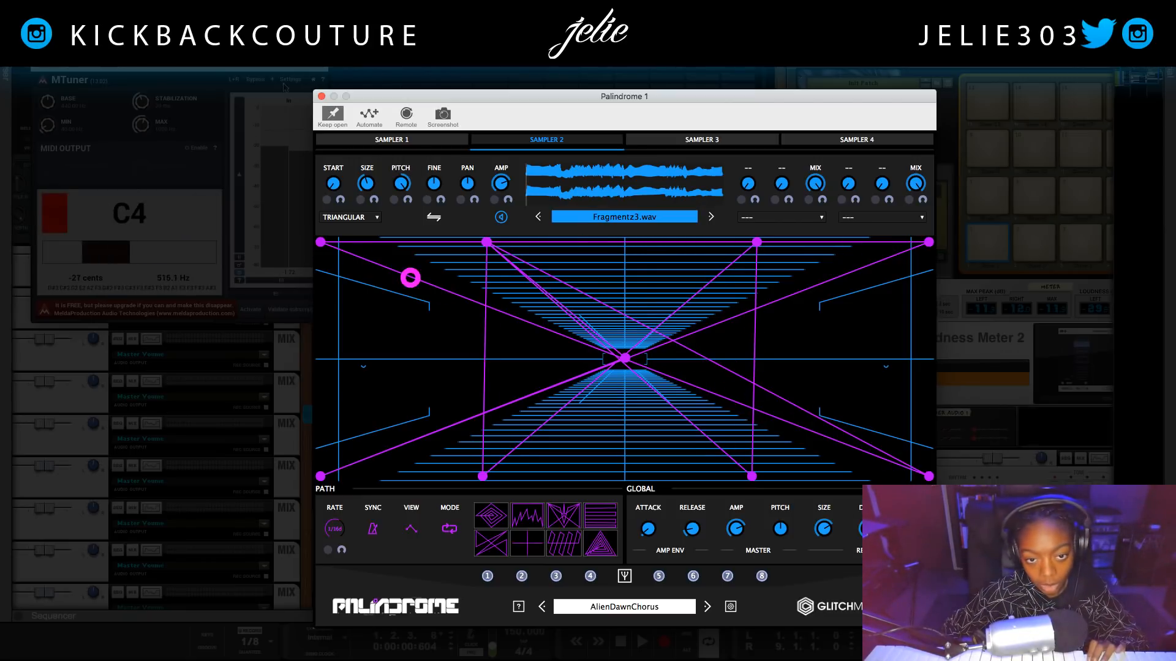
# - Unmute Samplers 1, 3 and 4
pyautogui.click(391, 140)
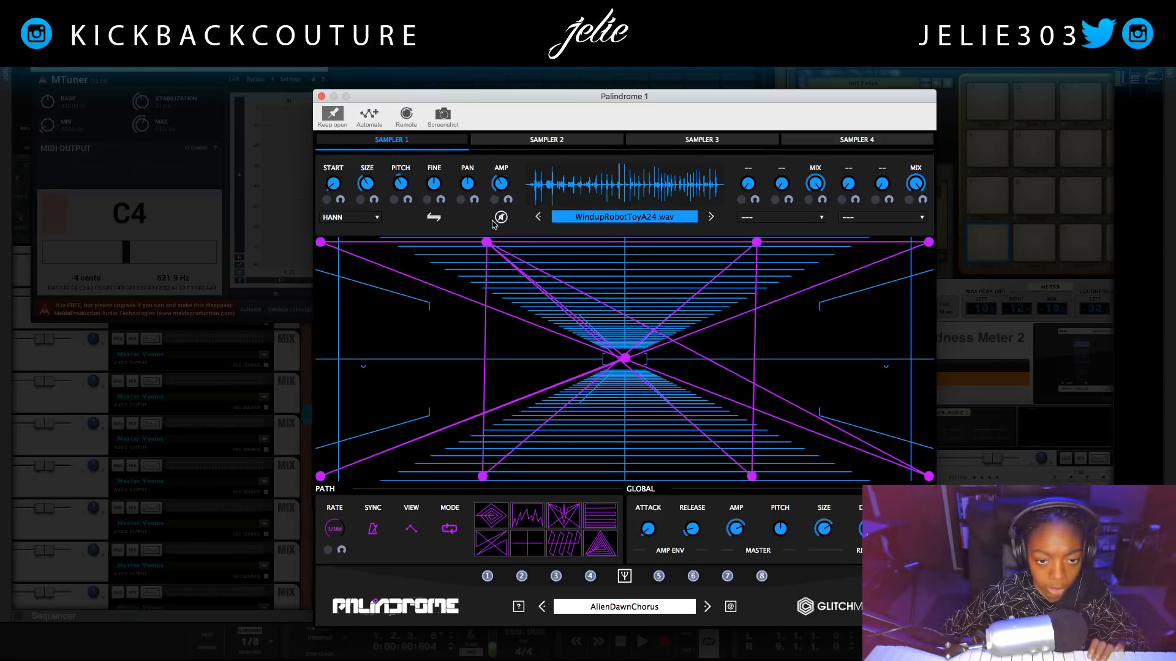
pyautogui.click(723, 141)
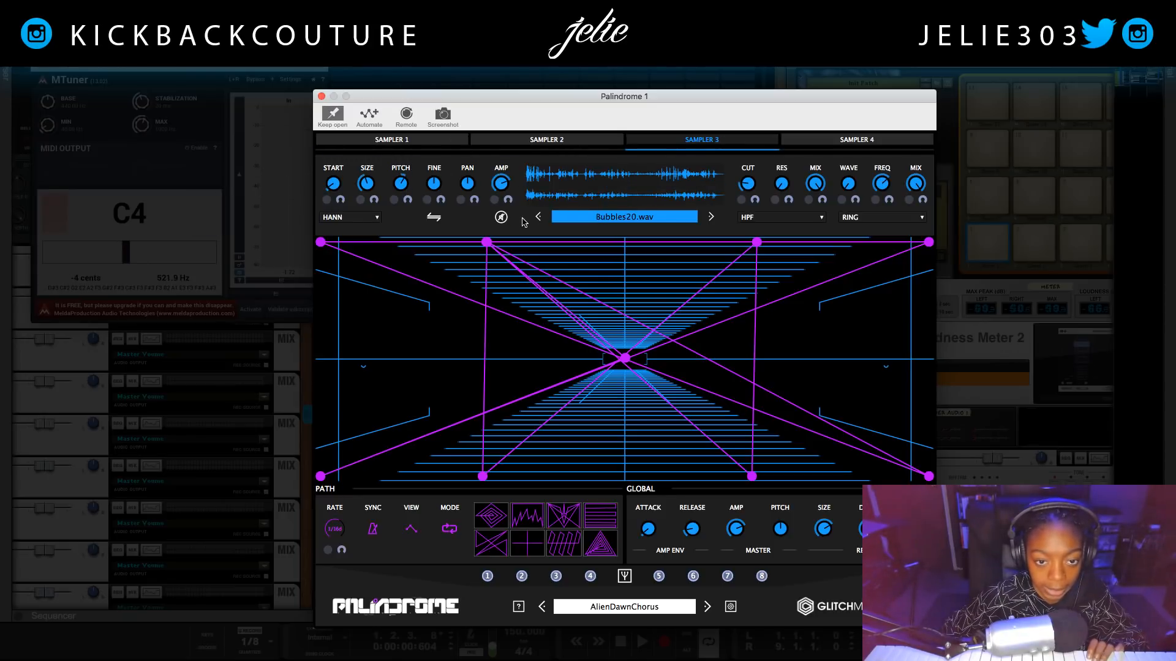
pyautogui.click(856, 141)
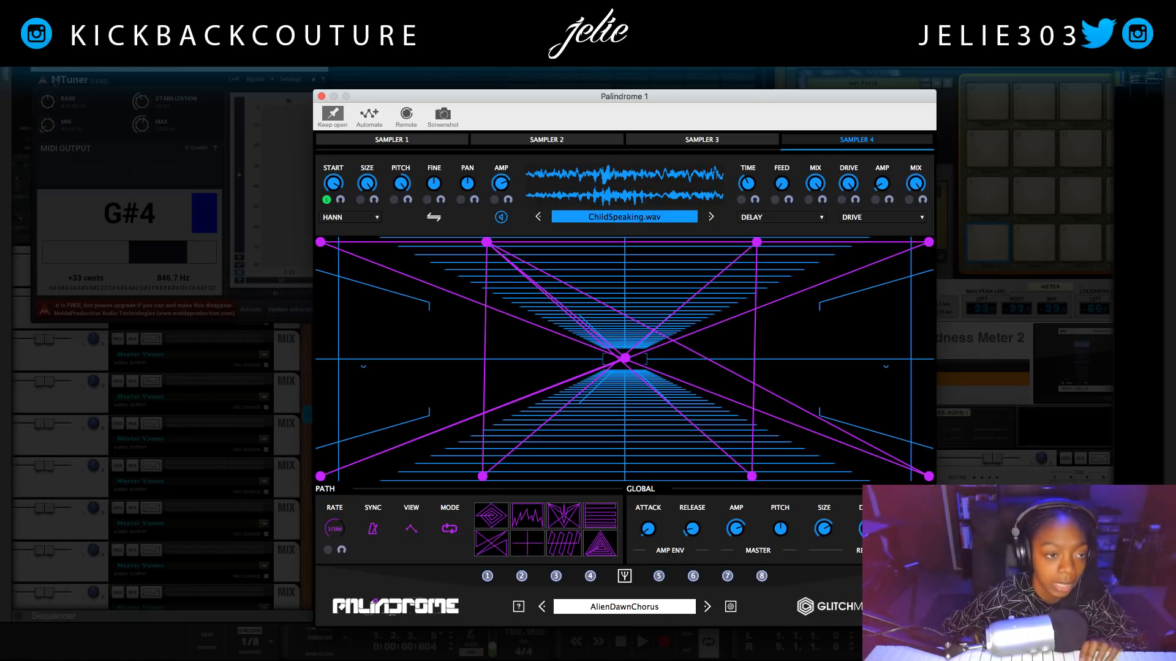
# - Close the MTuner and Palindrome windows to get back to the rack
pyautogui.click(39, 38)
pyautogui.click(40, 37)
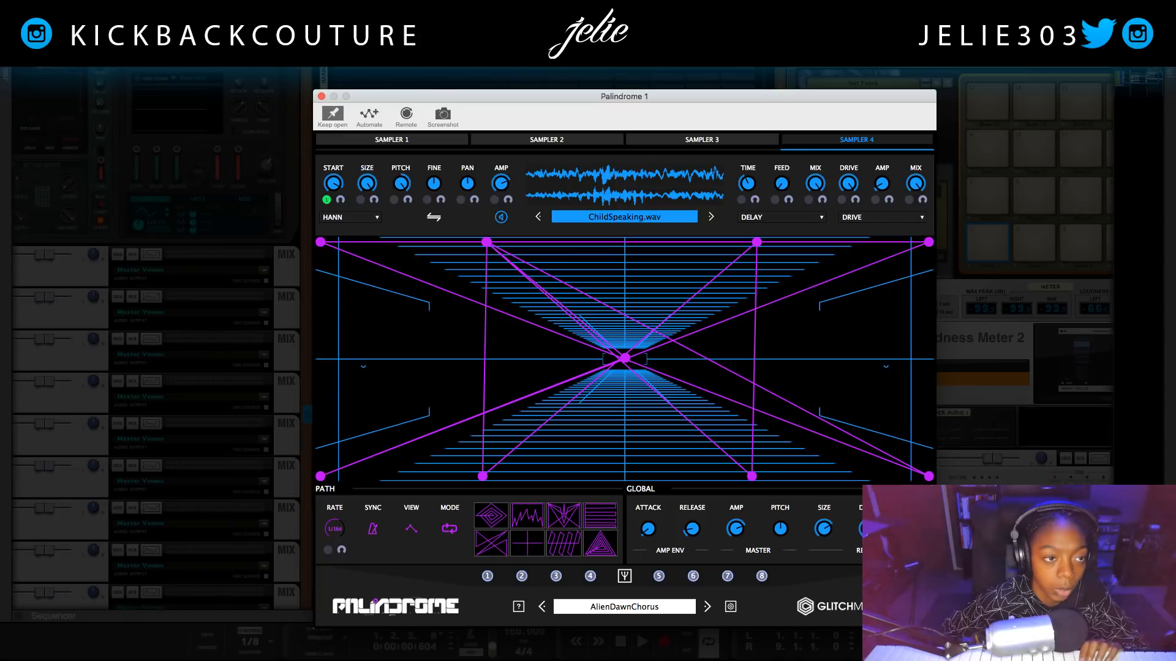
pyautogui.moveTo(383, 100); pyautogui.dragTo(404, 114)
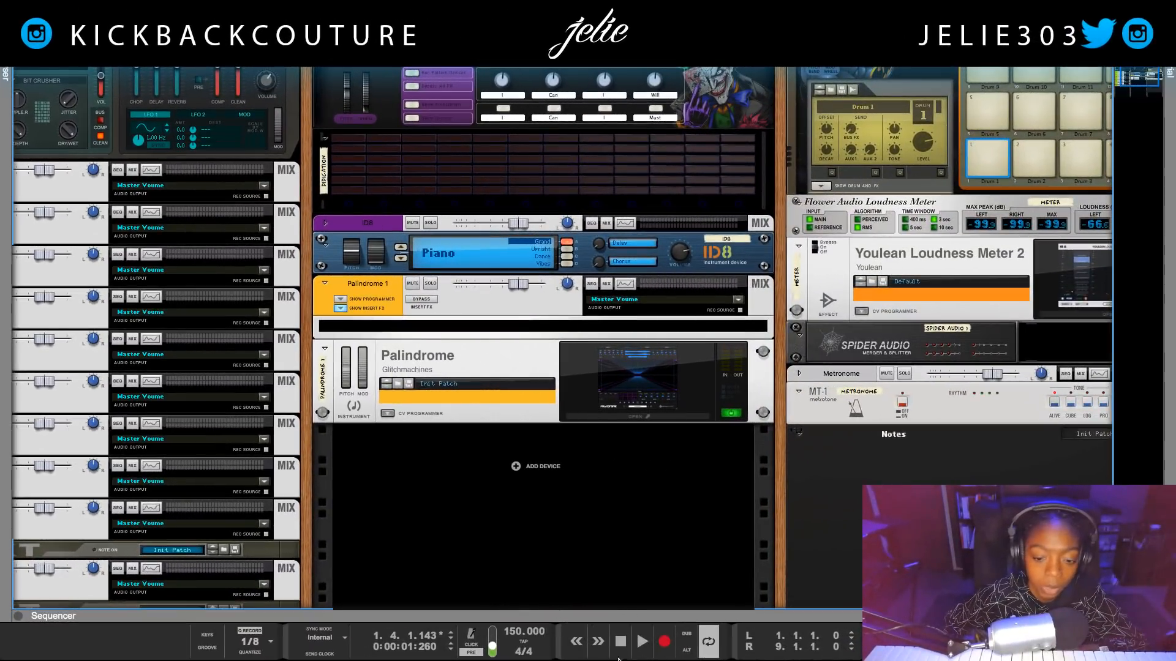
# - Play the project from the start and solo the Palindrome 1 mix channel
pyautogui.click(772, 637)
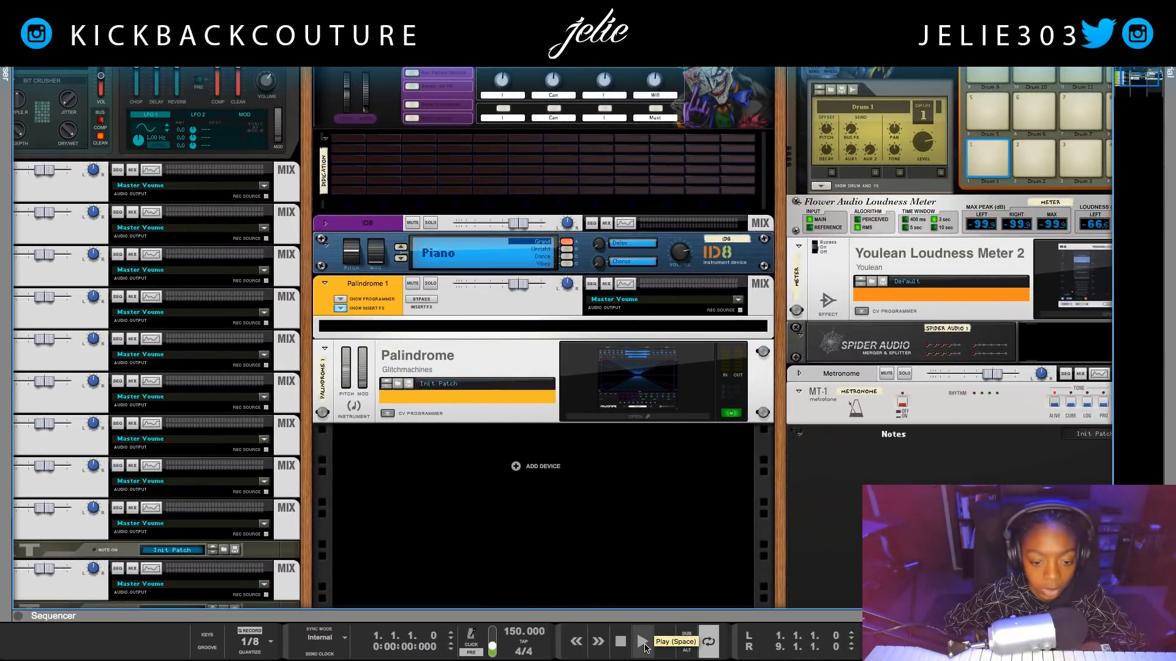
pyautogui.click(643, 642)
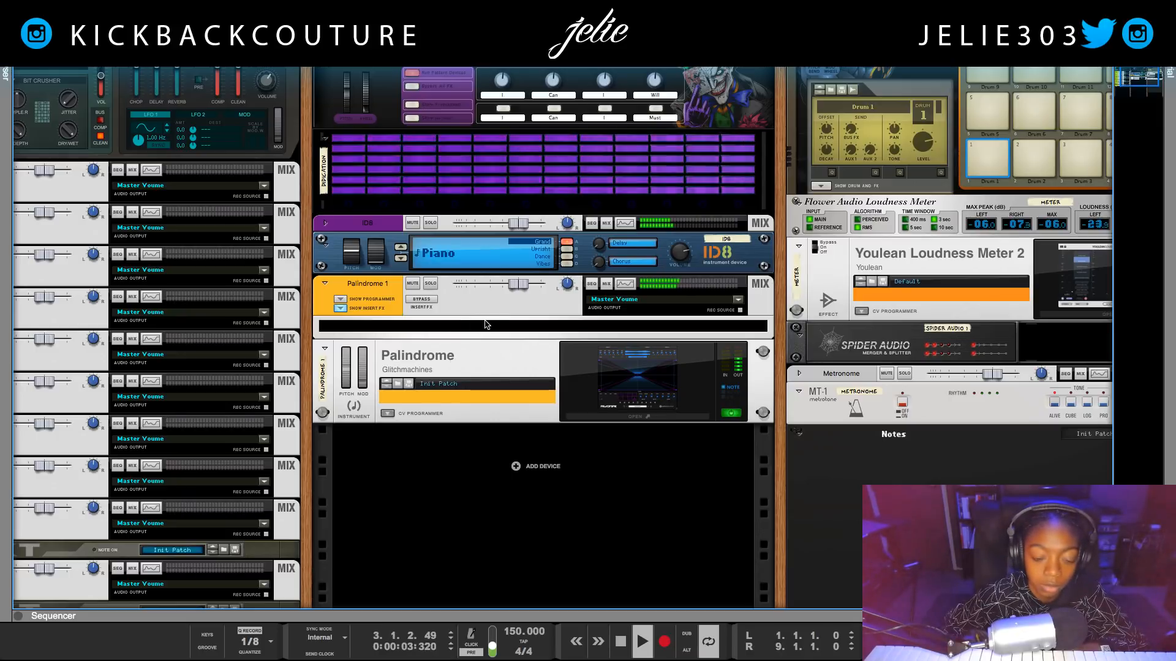
pyautogui.click(431, 283)
pyautogui.click(419, 325)
pyautogui.rightClick(418, 326)
pyautogui.moveTo(478, 403)
pyautogui.scroll(-3, 691, 551)
pyautogui.scroll(-4, 692, 581)
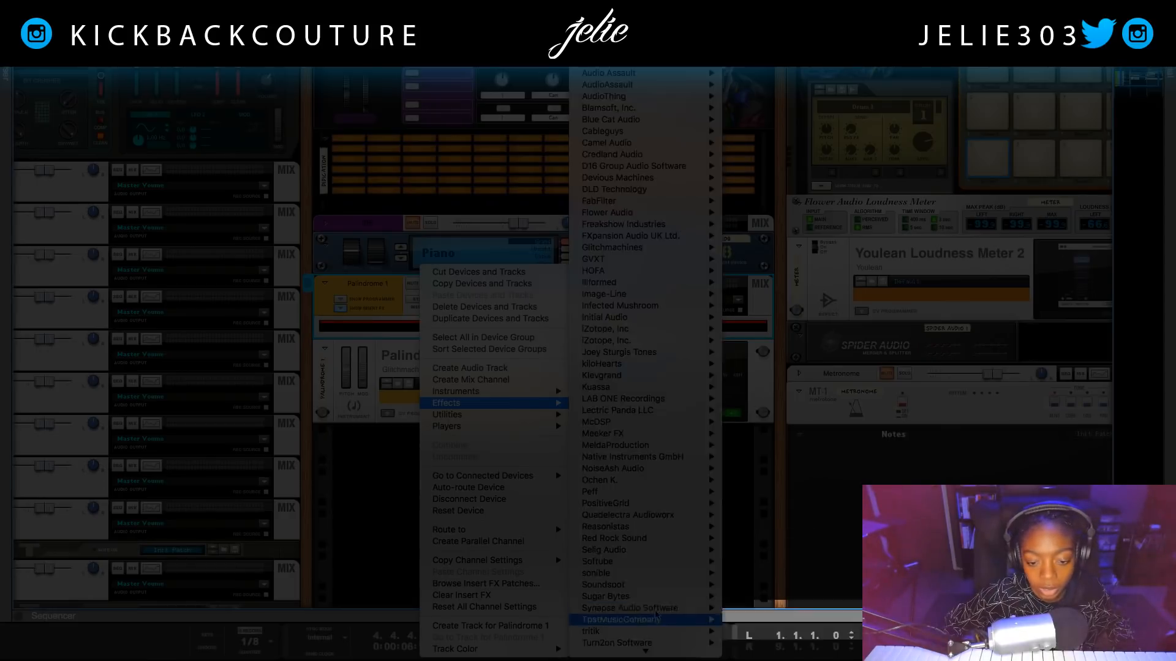
pyautogui.moveTo(663, 563)
pyautogui.click(759, 557)
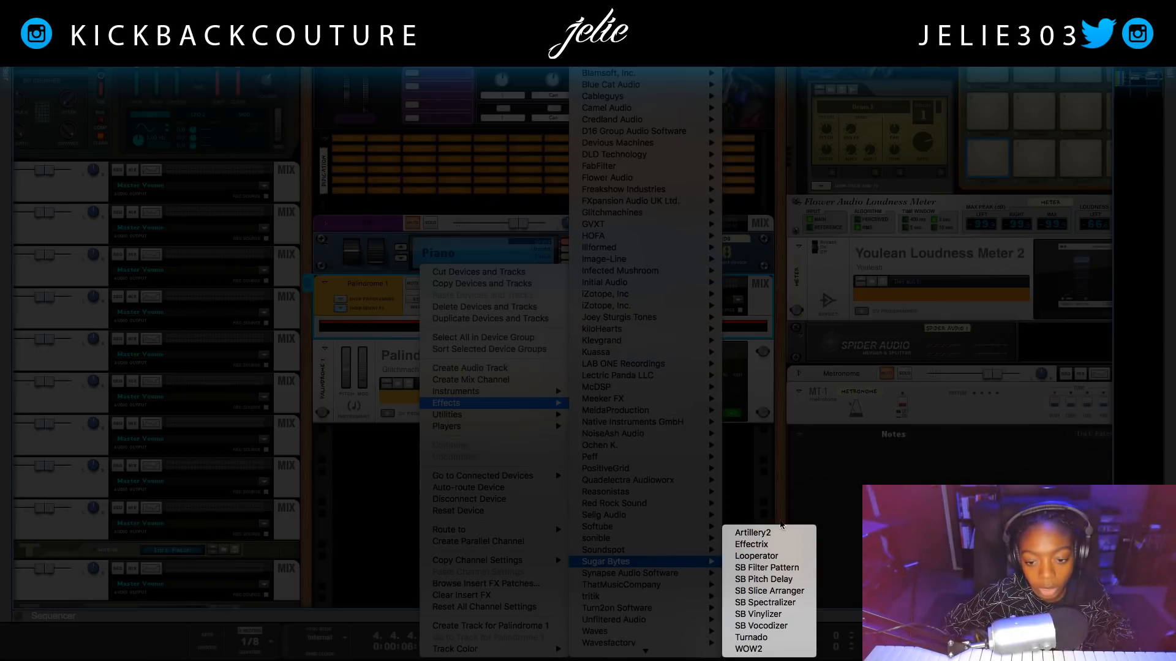
# - Add the Sugar Bytes Artillery2 effect to the Palindrome 1 channel's inserts and open its editor window
pyautogui.rightClick(503, 327)
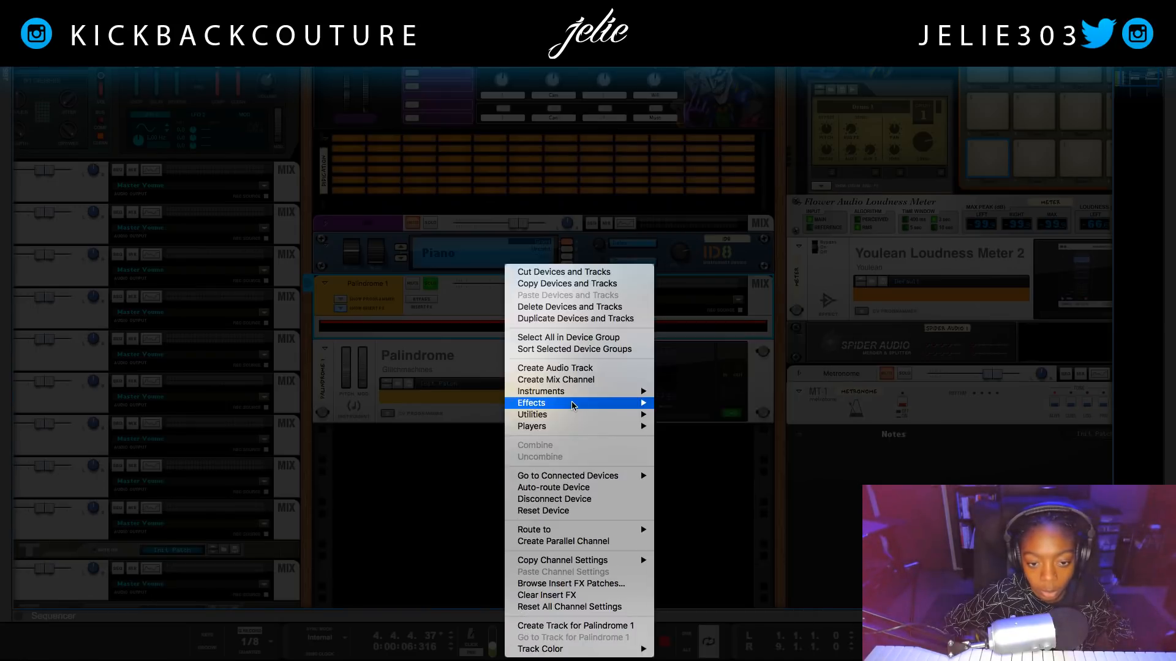
pyautogui.moveTo(612, 403)
pyautogui.moveTo(702, 611)
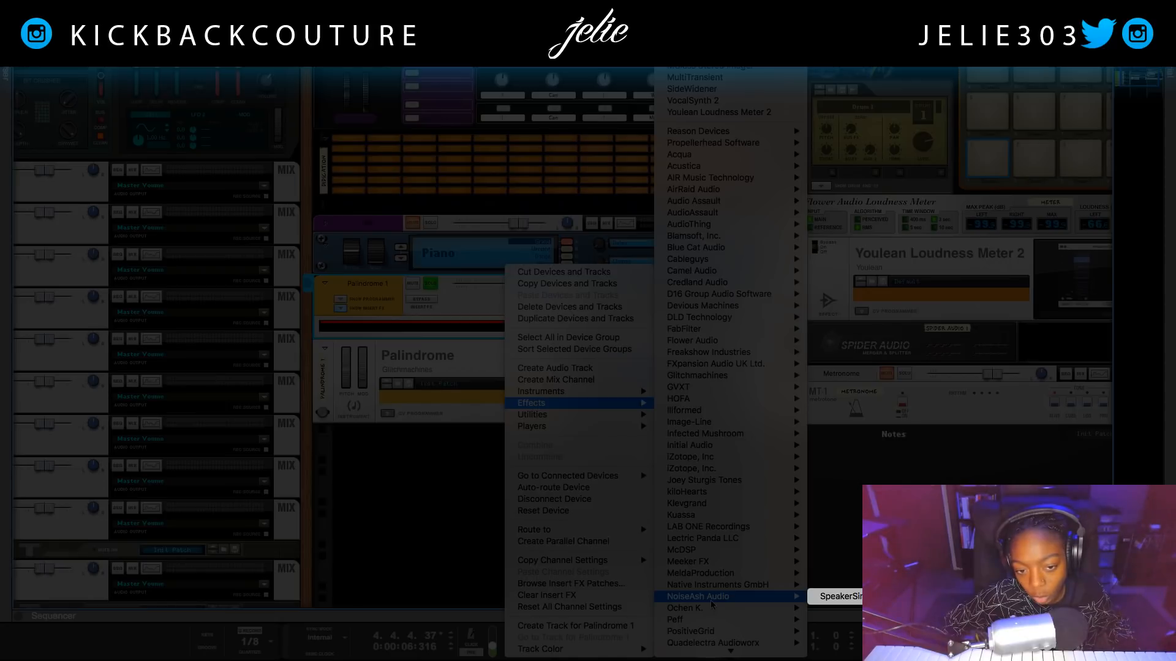
pyautogui.scroll(-5, 710, 588)
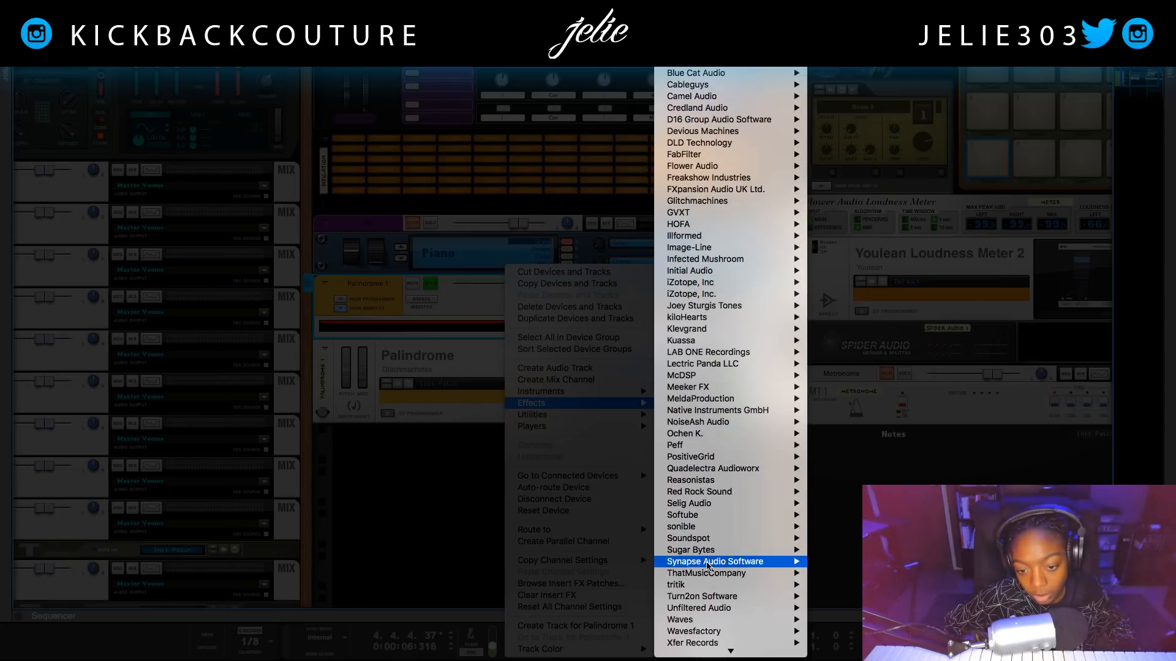
pyautogui.moveTo(707, 552)
pyautogui.click(855, 534)
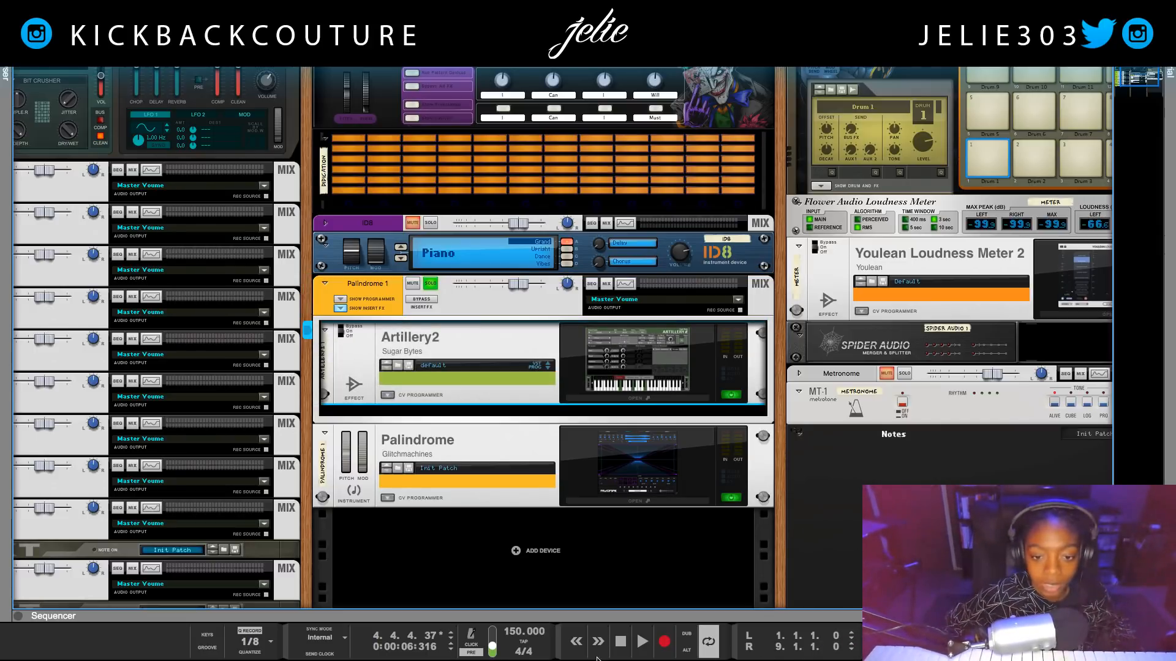
pyautogui.click(607, 398)
pyautogui.moveTo(260, 41); pyautogui.dragTo(545, 237)
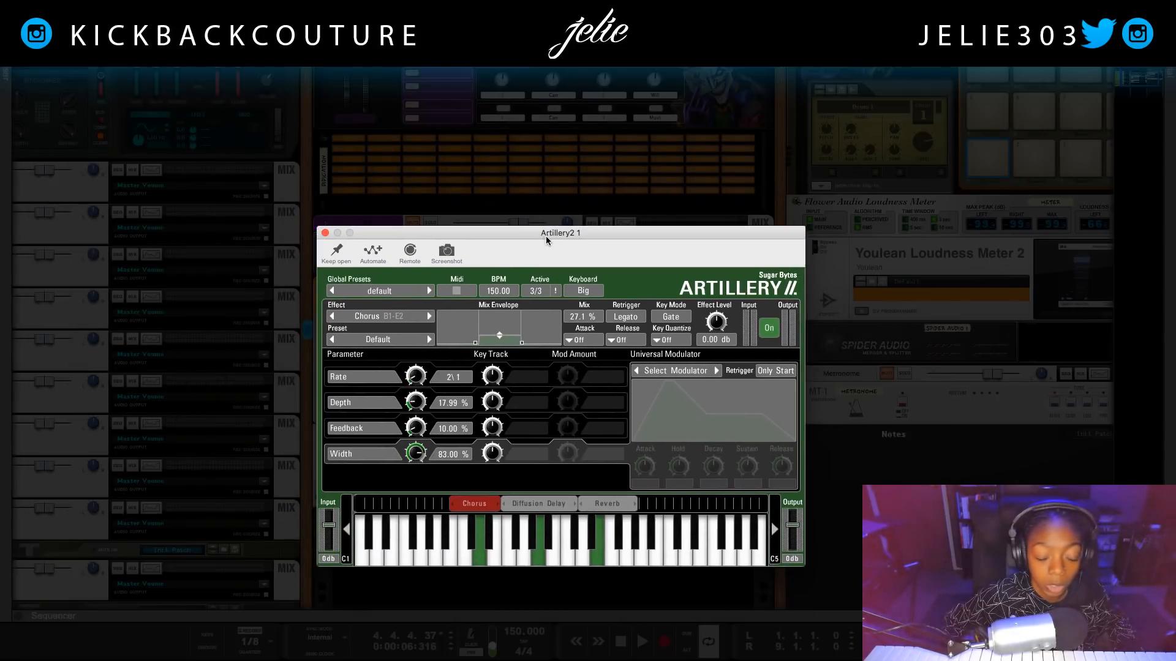
# - Remove the default Chorus, Diffusion Delay and Reverb effects from the Artillery2 keyboard
pyautogui.rightClick(482, 504)
pyautogui.click(498, 546)
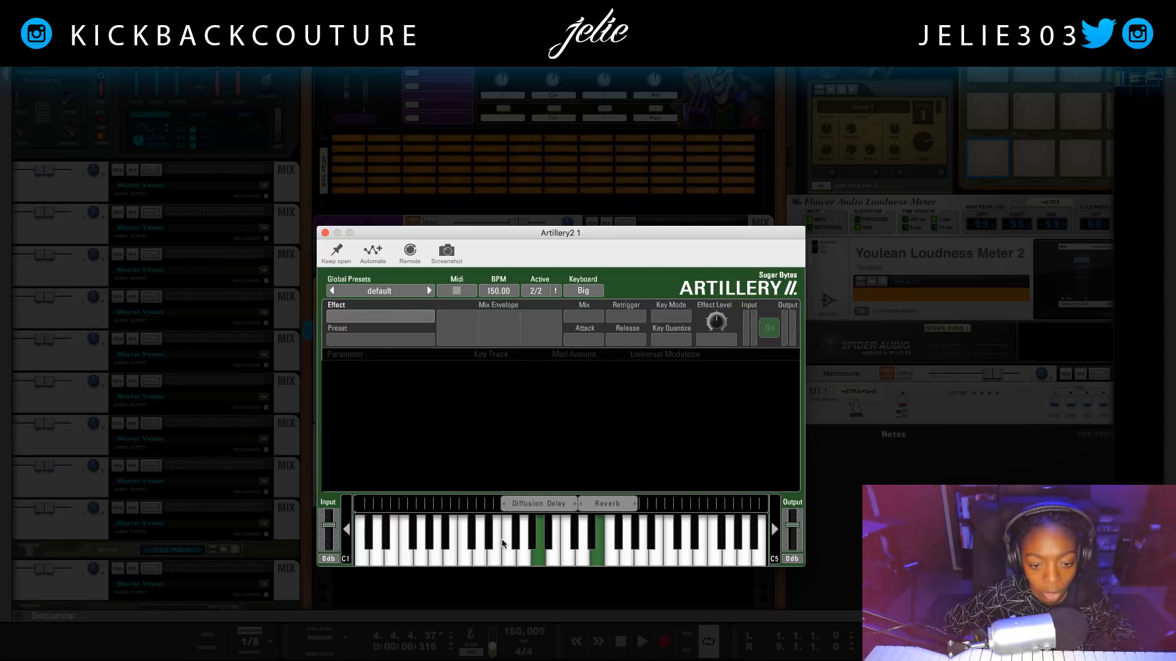
pyautogui.rightClick(549, 505)
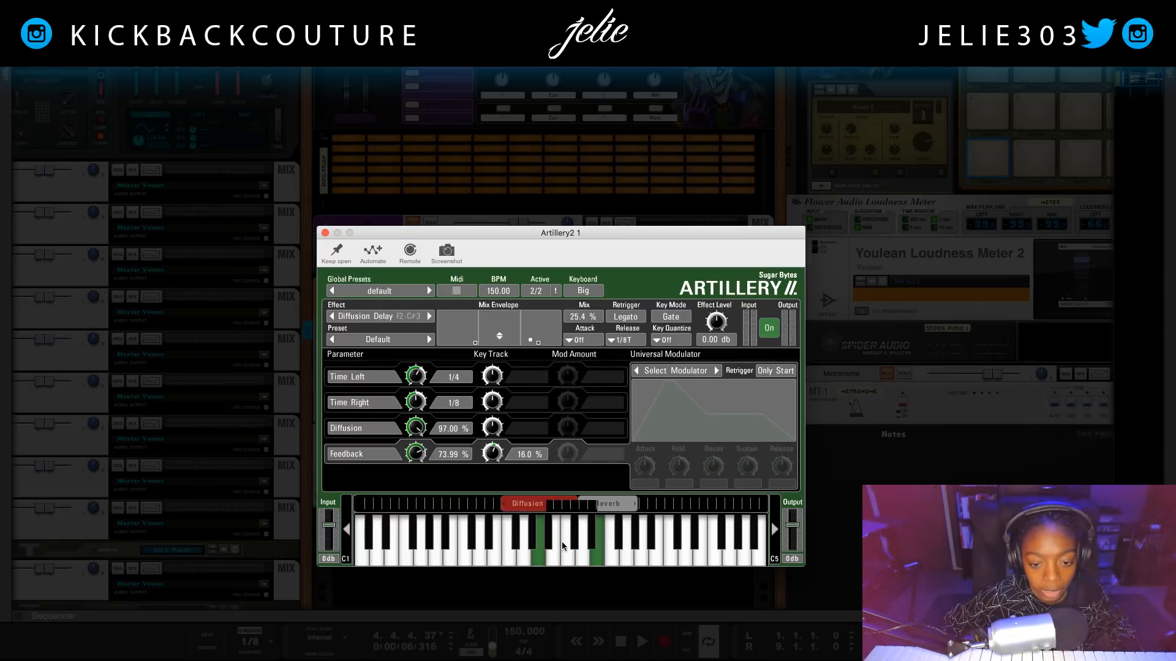
pyautogui.click(567, 544)
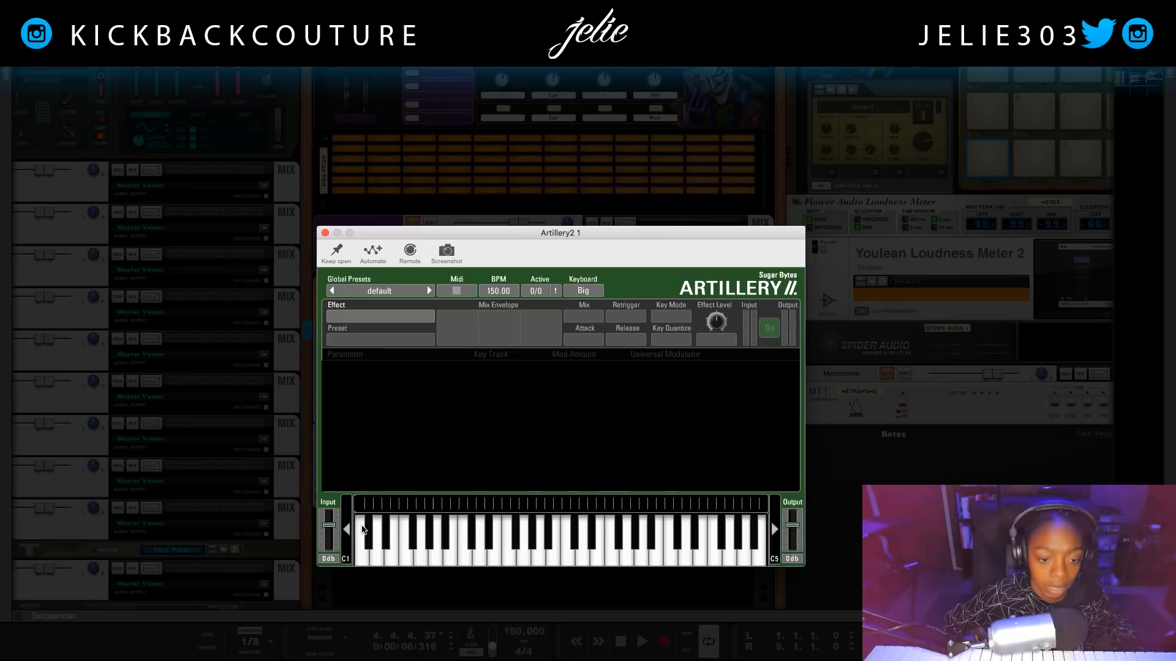
# - Create one effect zone across the whole keyboard from C1 to B4 and assign the granular Looper effect to it
pyautogui.moveTo(356, 510); pyautogui.dragTo(767, 505)
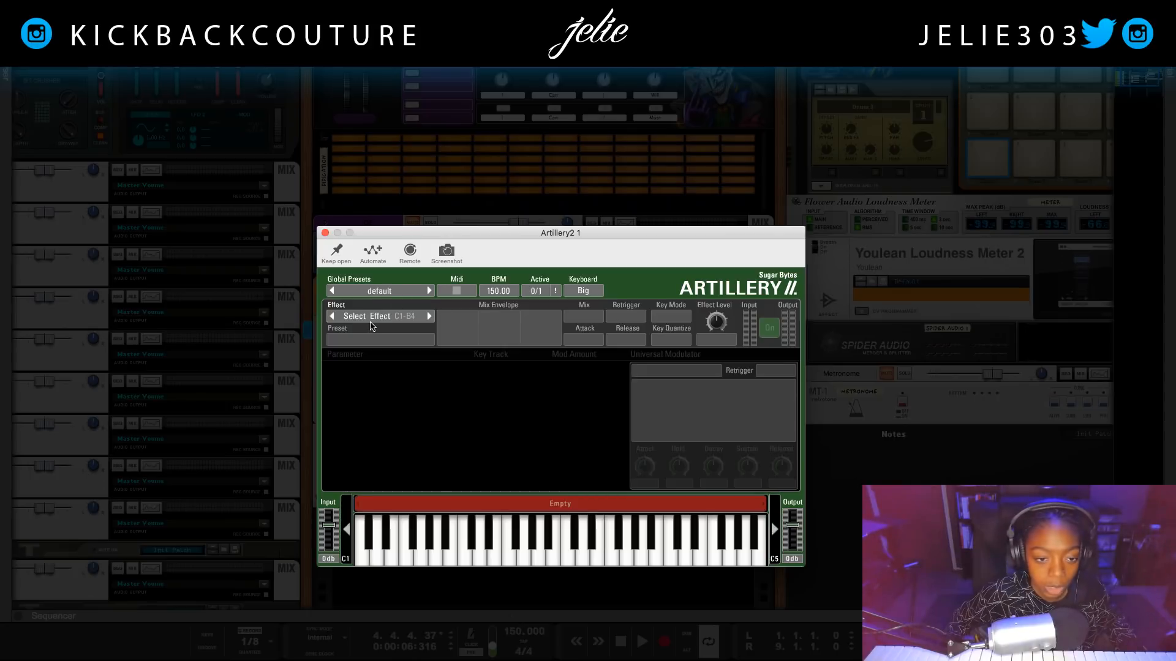
pyautogui.click(375, 317)
pyautogui.moveTo(384, 363)
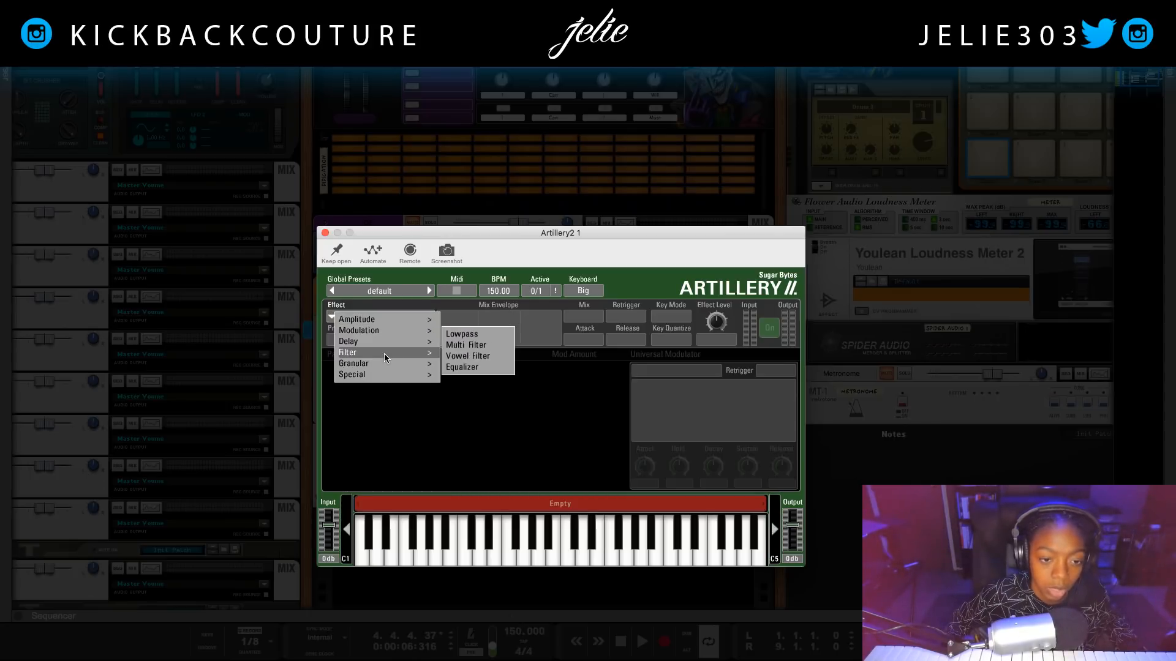
pyautogui.moveTo(390, 330)
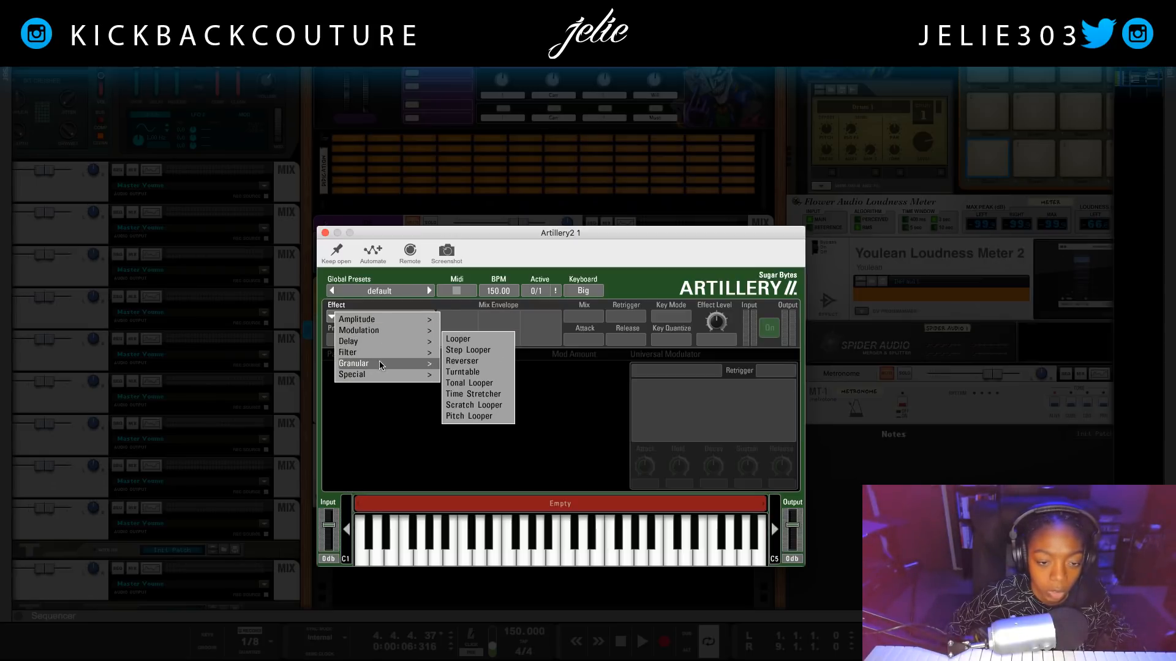
pyautogui.click(477, 340)
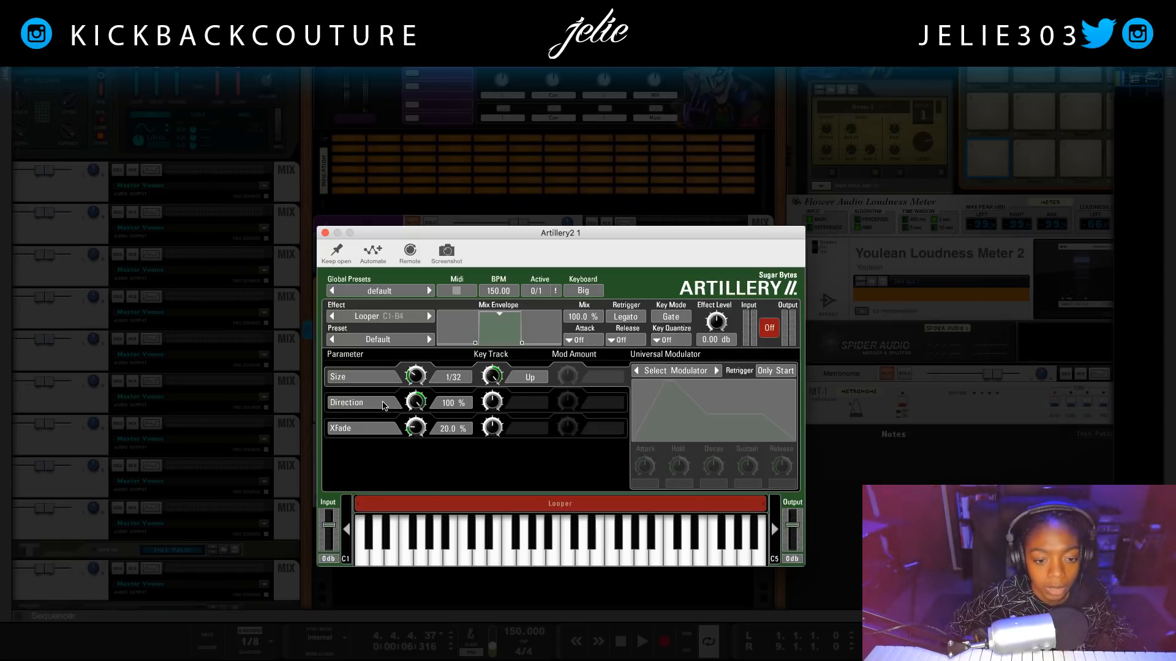
# - Assign an LFO modulator to the Looper's Direction parameter and set its waveform to Saw
pyautogui.click(681, 371)
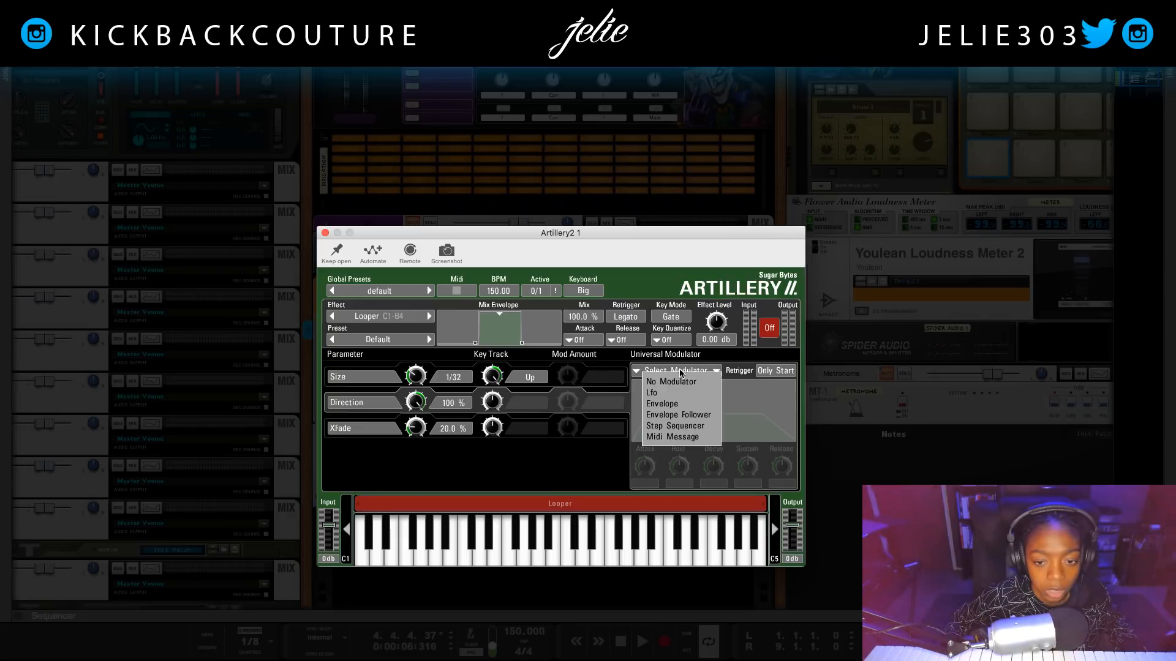
pyautogui.click(667, 394)
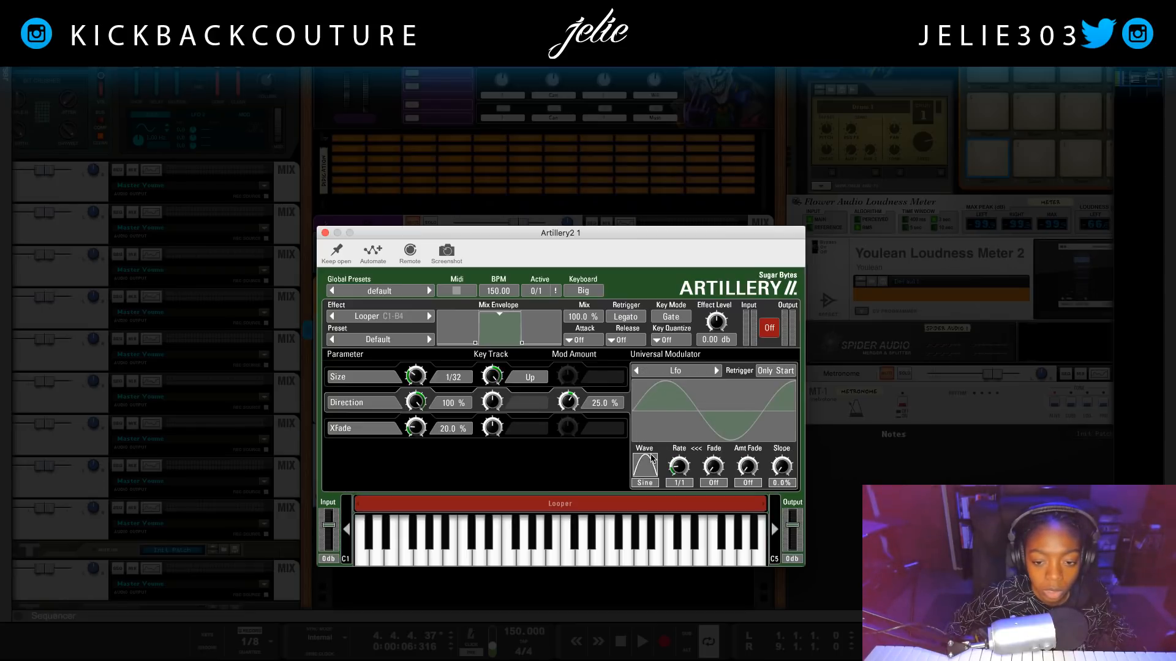
pyautogui.moveTo(645, 467); pyautogui.dragTo(649, 401)
pyautogui.moveTo(655, 340); pyautogui.dragTo(628, 338)
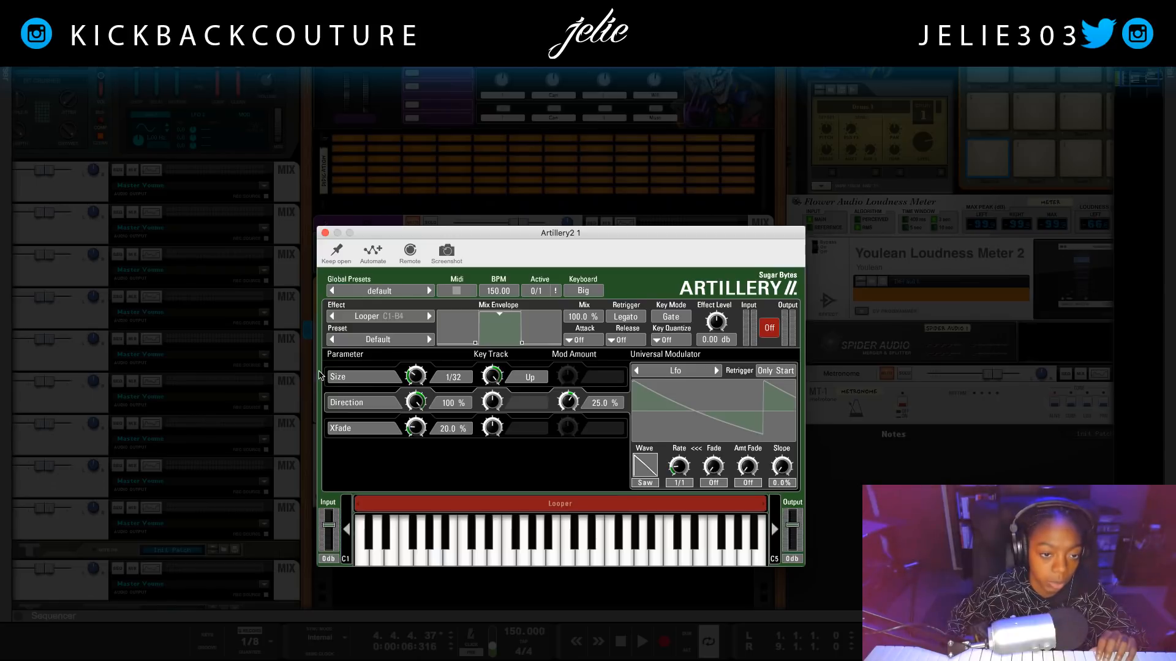
# - Close the Artillery2 editor and create a sequencer track for the Artillery2 device
pyautogui.click(325, 233)
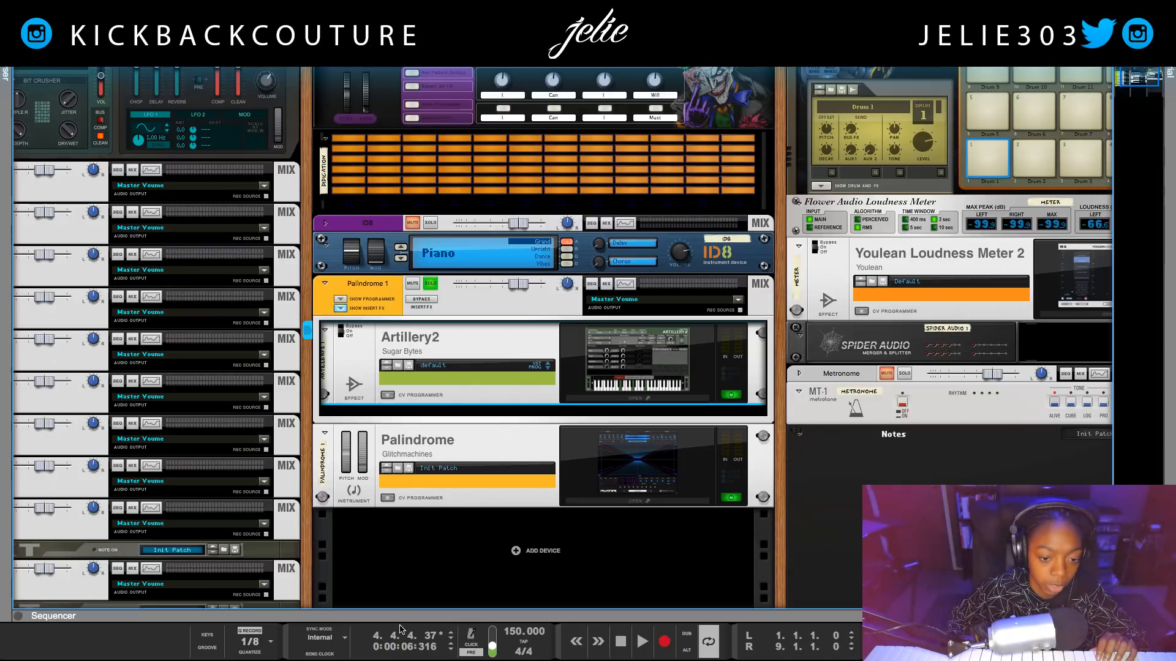
pyautogui.press('F7')
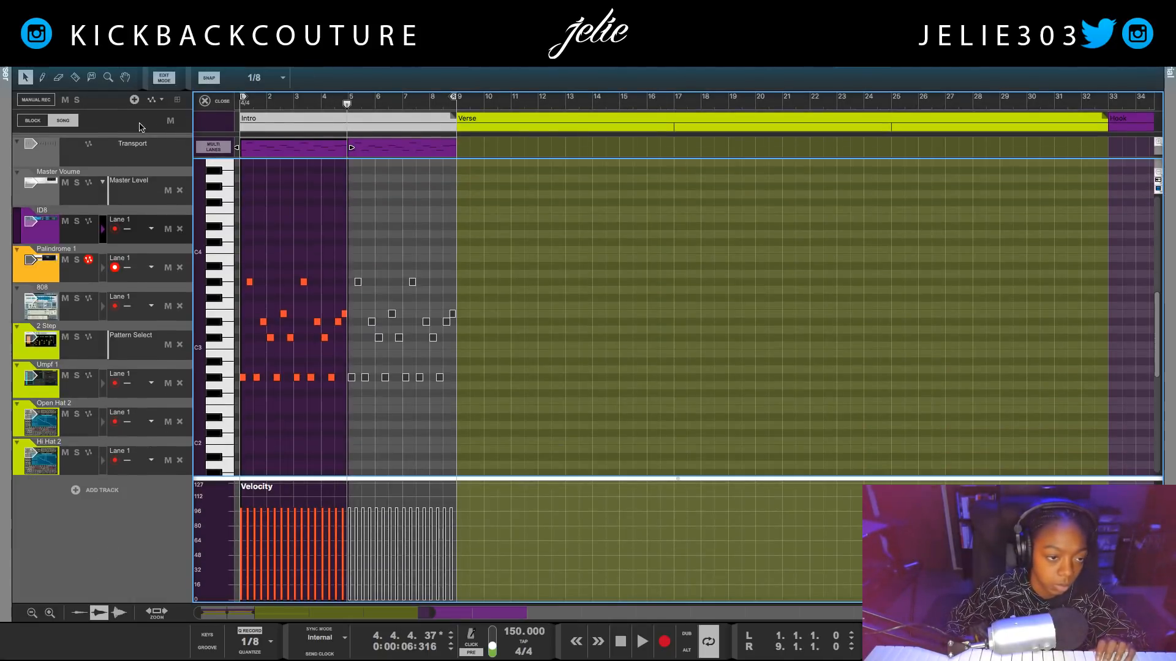
pyautogui.click(202, 103)
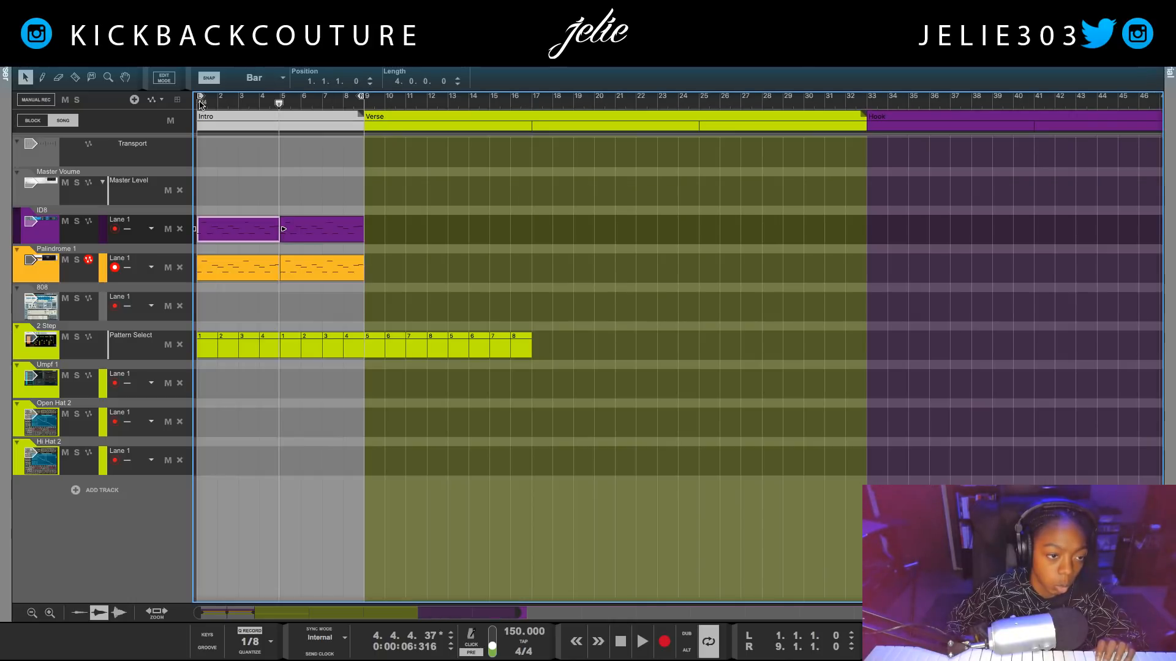
pyautogui.press('F6')
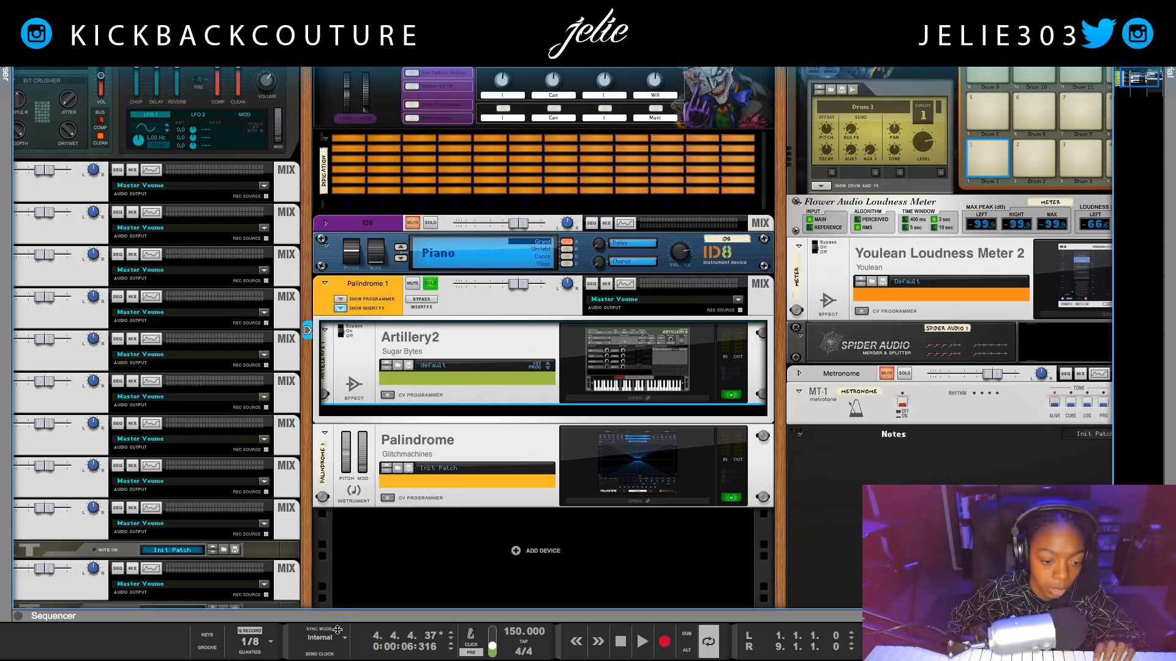
pyautogui.press('F7')
pyautogui.click(39, 267)
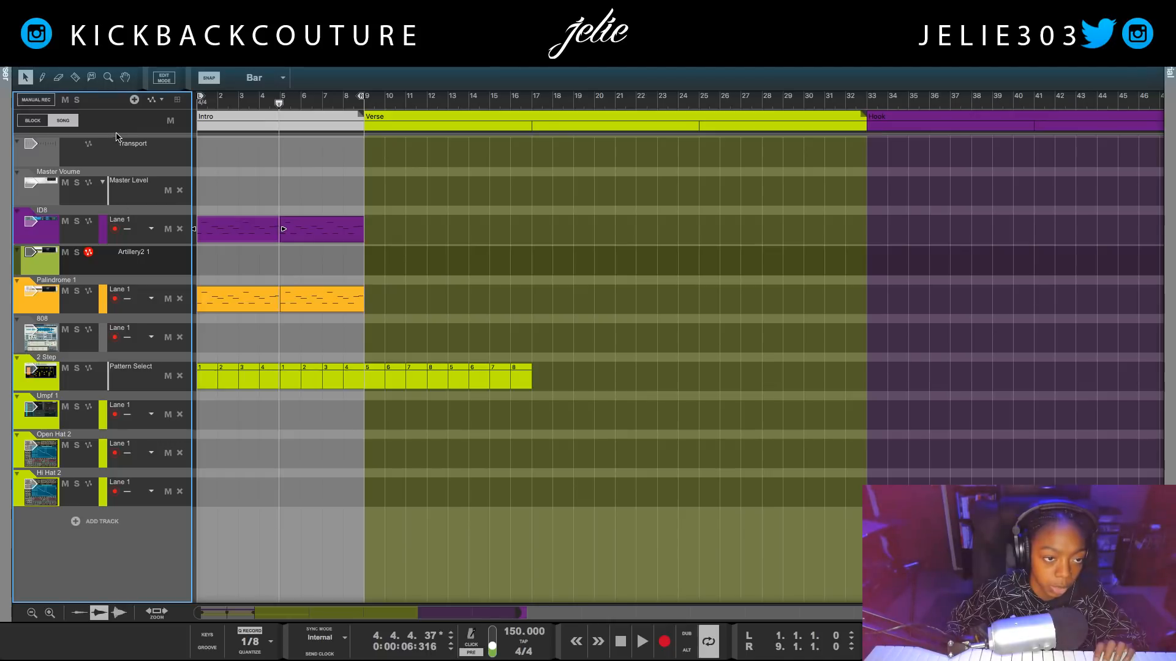
# - Add a note lane to the Artillery2 1 track and draw an eight-bar clip across the Intro
pyautogui.click(134, 99)
pyautogui.press('w')
pyautogui.moveTo(196, 267); pyautogui.dragTo(363, 267)
pyautogui.press('q')
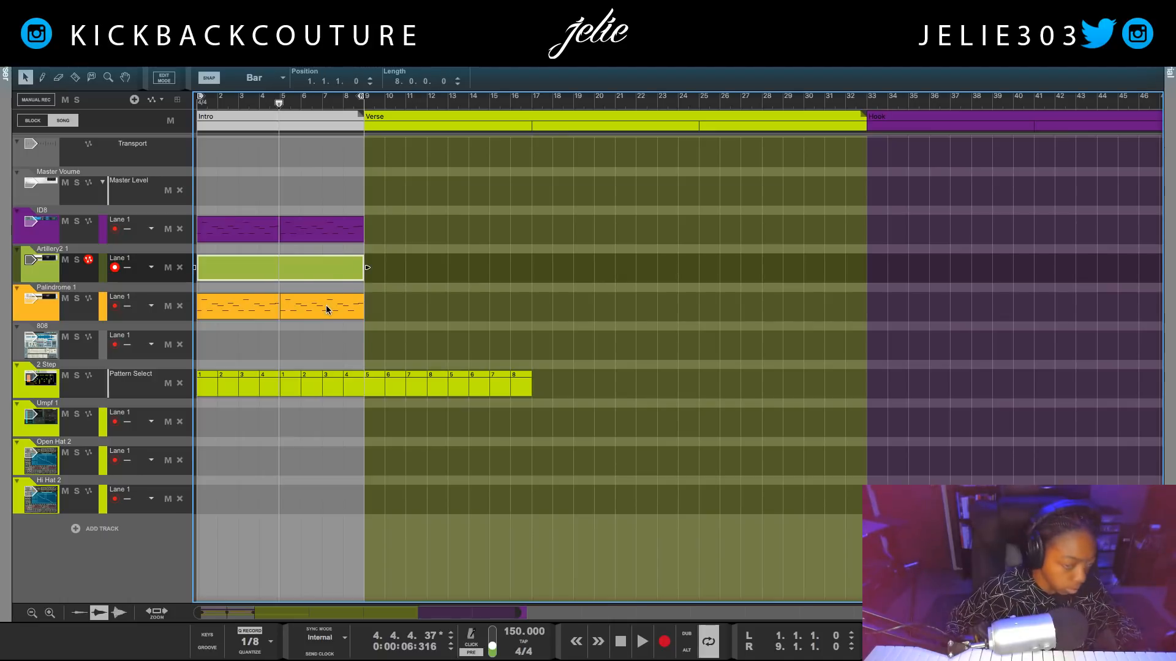
# - Open the Artillery2 clip for note editing and draw a C3 note nearly two bars long from the start of bar 1
pyautogui.doubleClick(317, 264)
pyautogui.click(218, 339)
pyautogui.press('w')
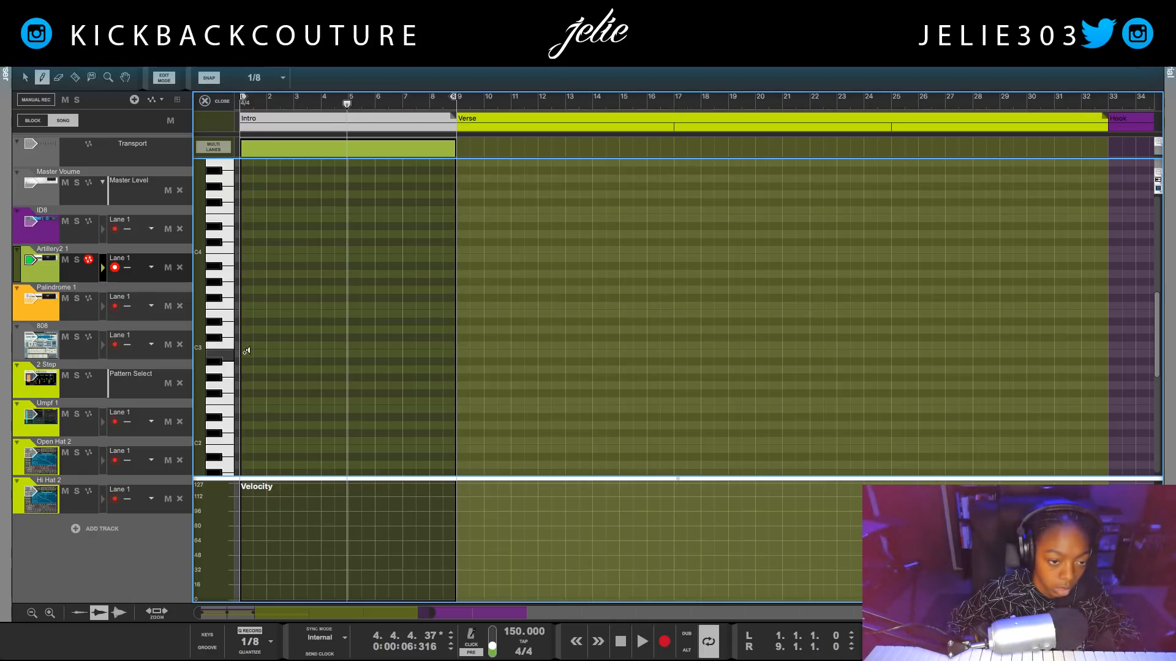
pyautogui.moveTo(243, 338); pyautogui.dragTo(298, 348)
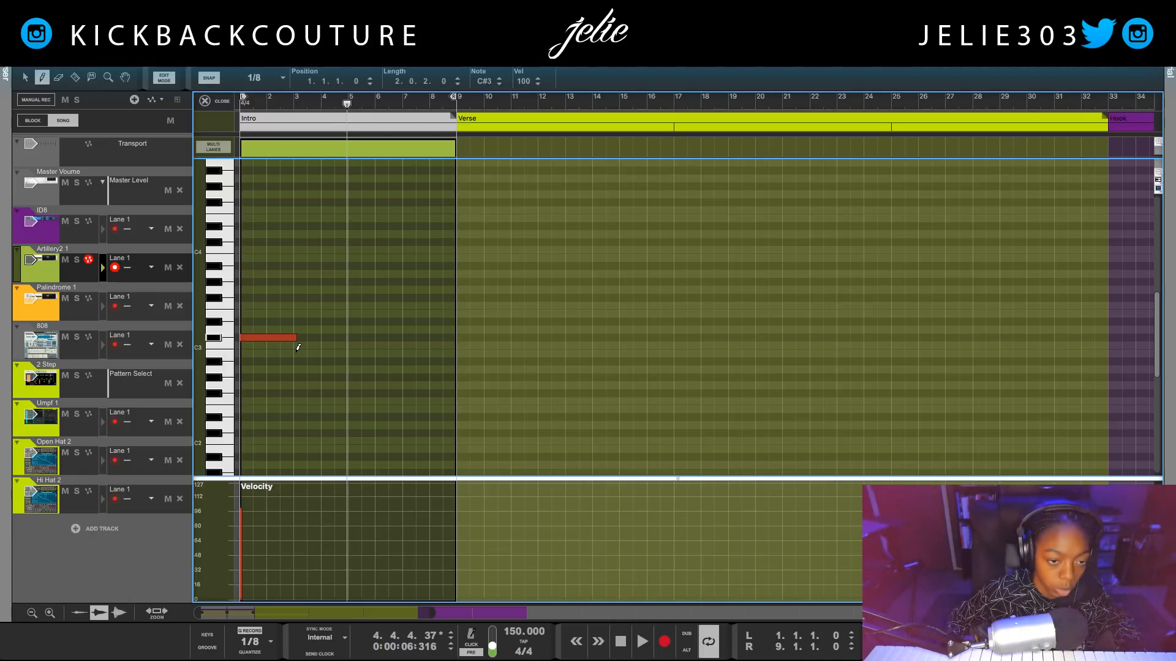
pyautogui.press('Down')
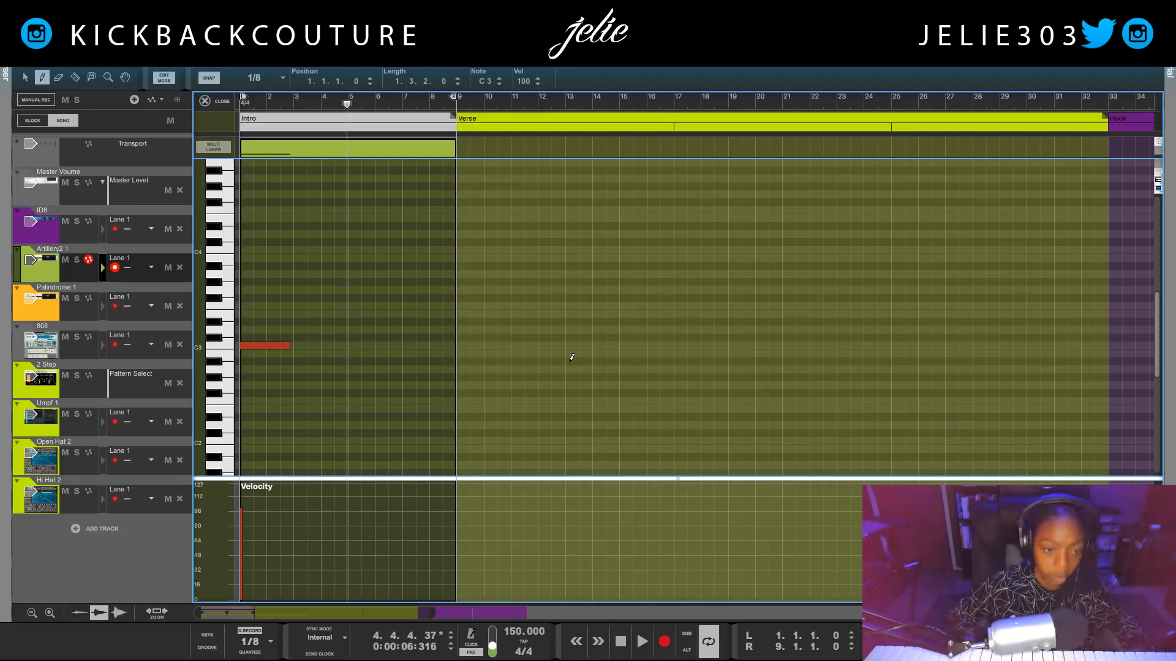
# - Set the snap value to 1/2 and duplicate the C3 note three times to cover all eight bars
pyautogui.click(275, 77)
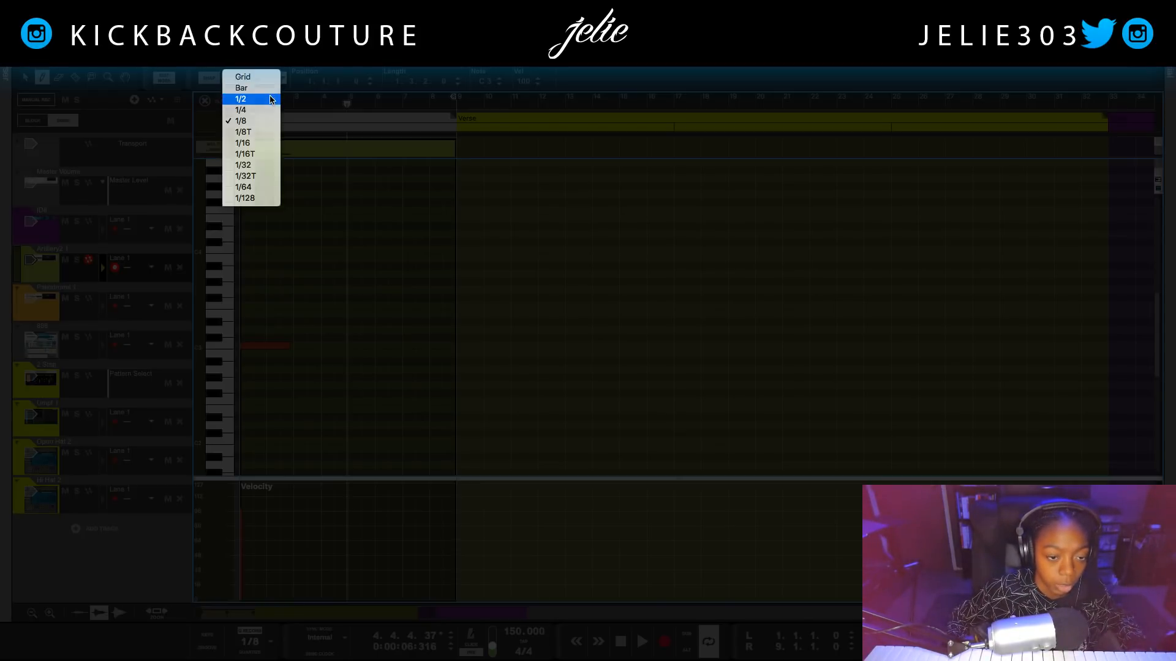
pyautogui.click(271, 99)
pyautogui.click(298, 337)
pyautogui.hotkey('ctrl', 'z')
pyautogui.press('q')
pyautogui.click(231, 343)
pyautogui.hotkey('ctrl', 'd')
pyautogui.hotkey('ctrl', 'd')
pyautogui.hotkey('ctrl', 'd')
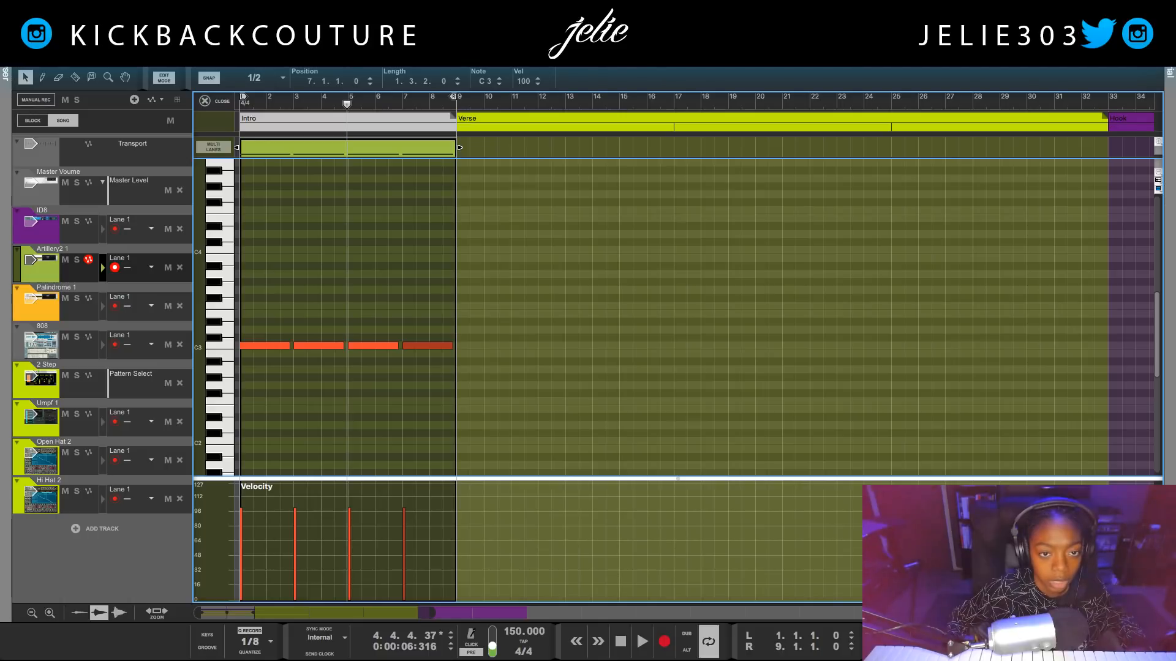
# - Return to the rack, reopen the Artillery2 editor and set its window to stay open
pyautogui.press('F6')
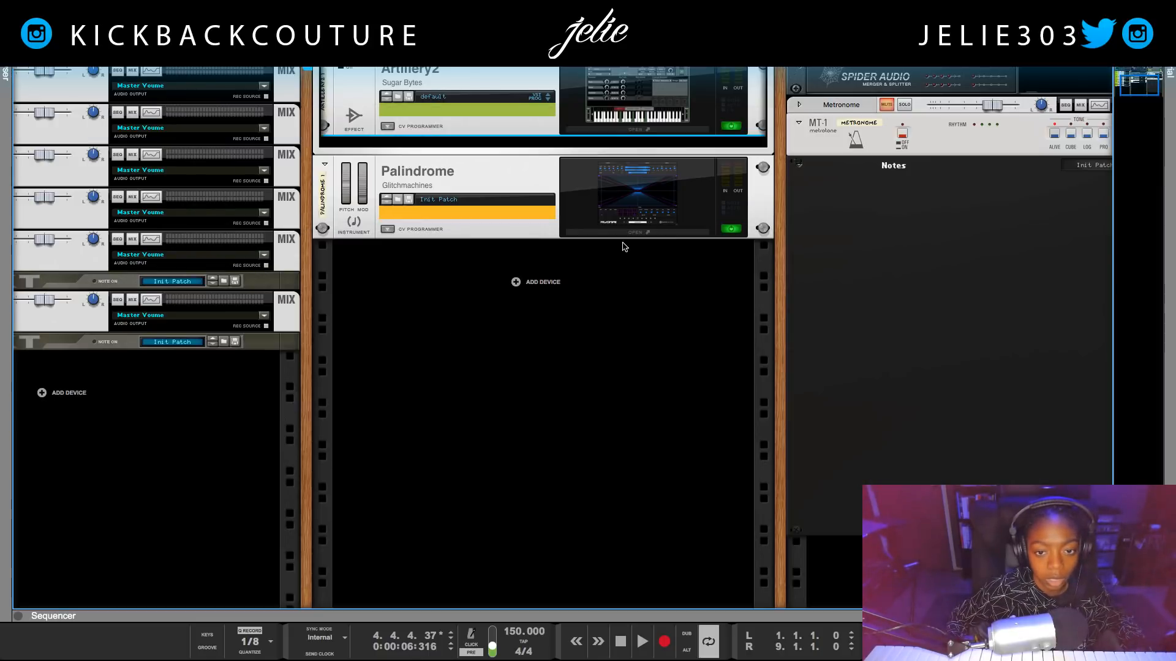
pyautogui.click(640, 130)
pyautogui.moveTo(546, 224); pyautogui.dragTo(468, 155)
pyautogui.click(603, 128)
pyautogui.click(263, 167)
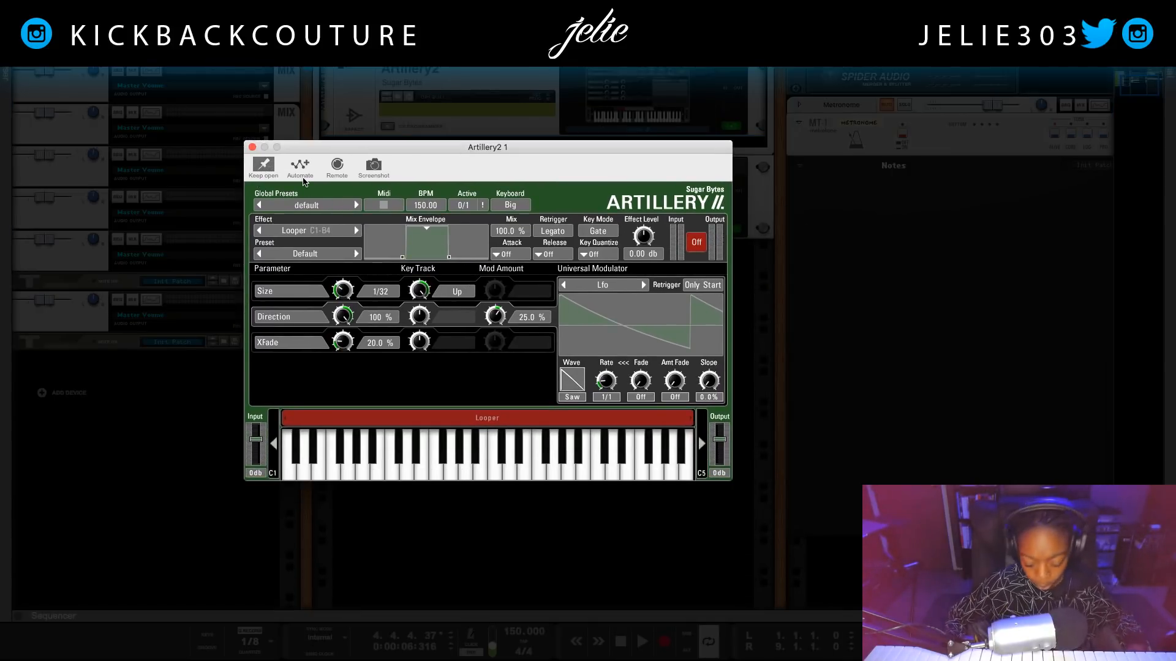
# - Play the project to hear the Looper and move the editor window clear of the Artillery2 device
pyautogui.press('space')
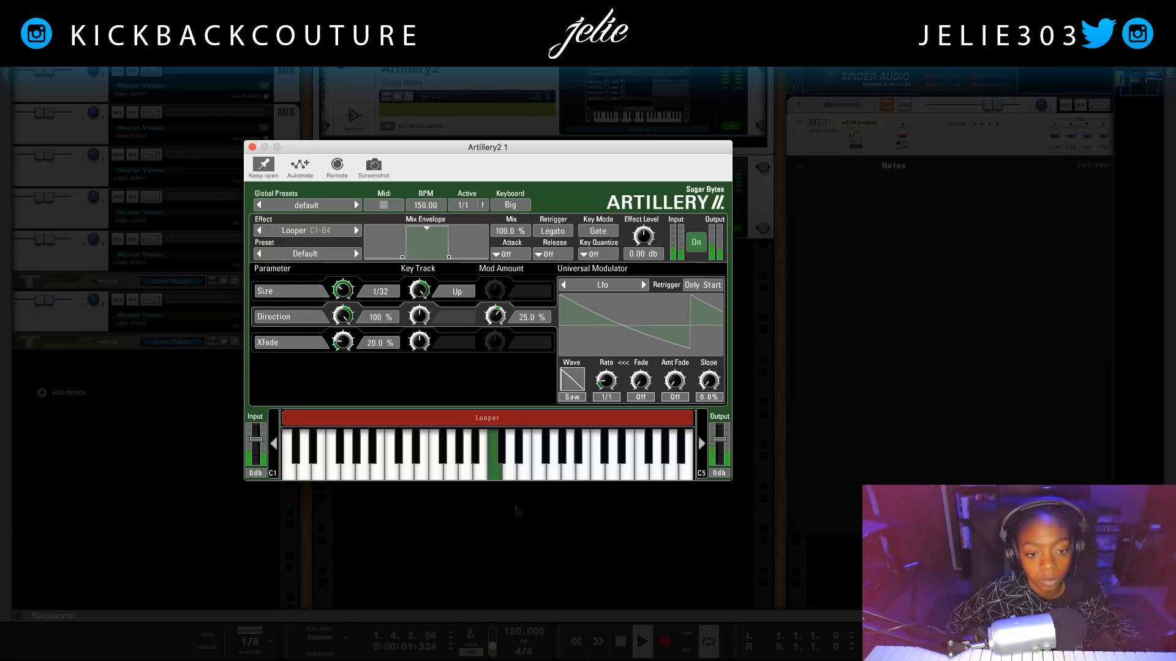
pyautogui.moveTo(486, 149); pyautogui.dragTo(468, 207)
pyautogui.scroll(2, 354, 120)
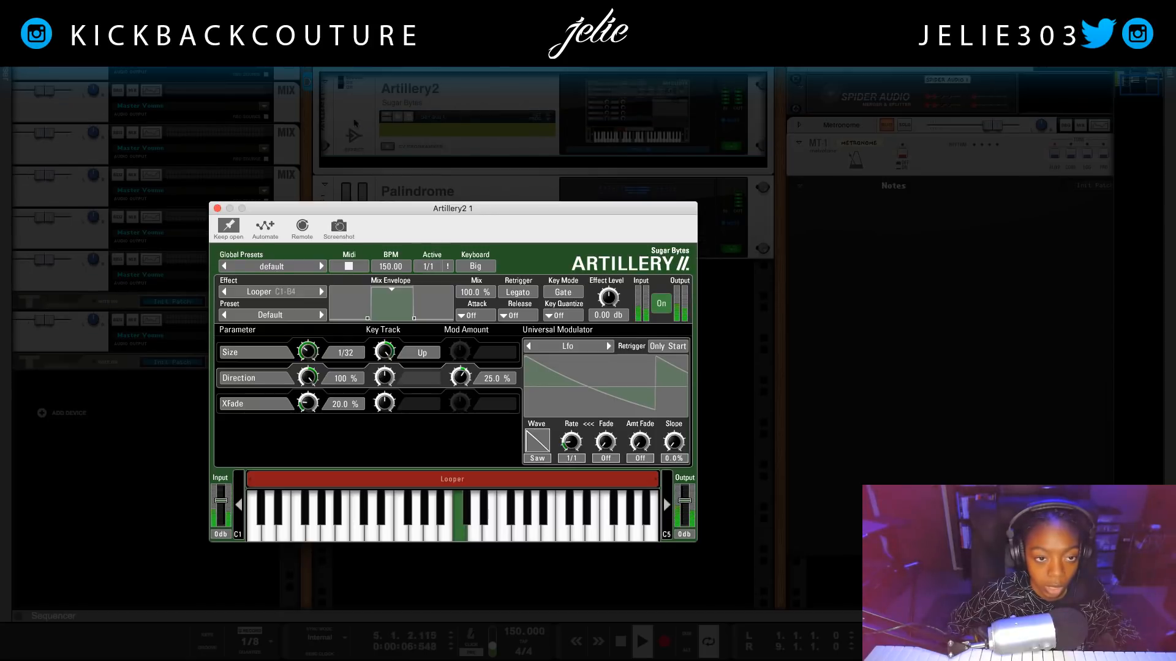
pyautogui.click(344, 82)
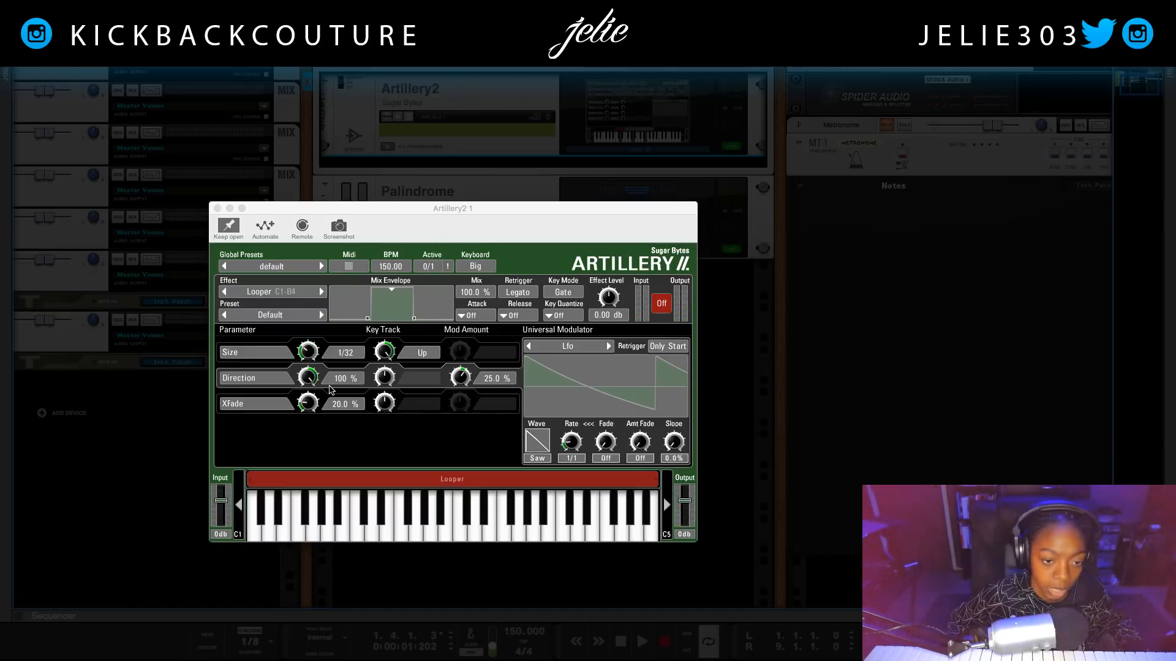
# - Set the Looper's Direction to 50% and raise its modulation amount to 100% while the project plays
pyautogui.moveTo(311, 379); pyautogui.dragTo(313, 396)
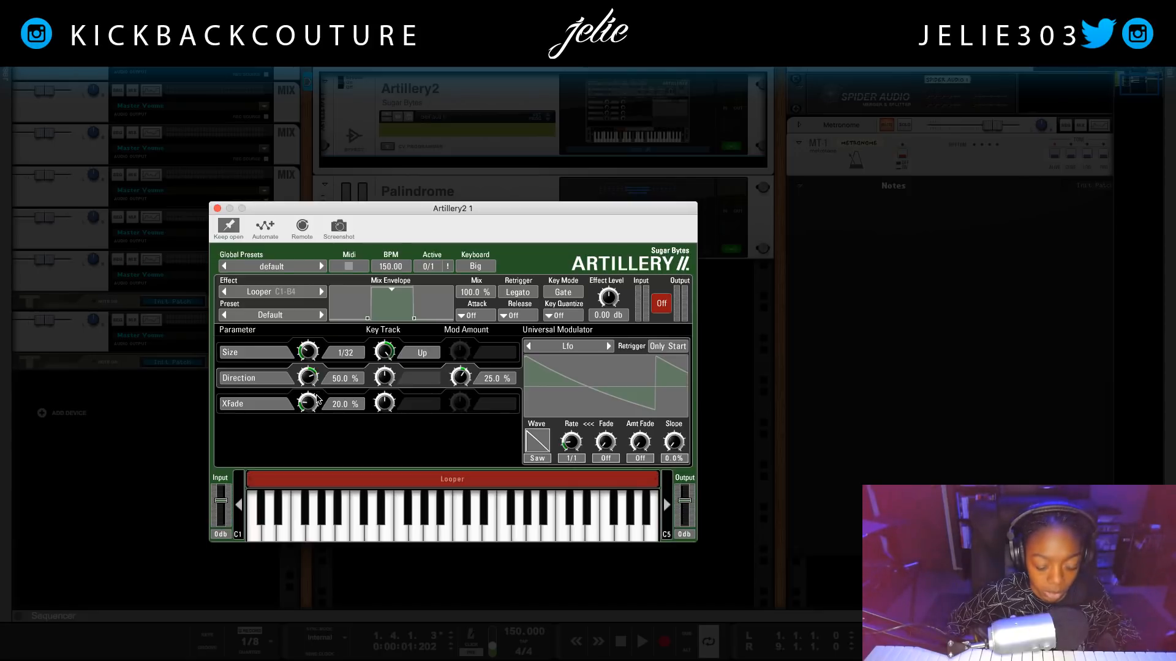
pyautogui.press('space')
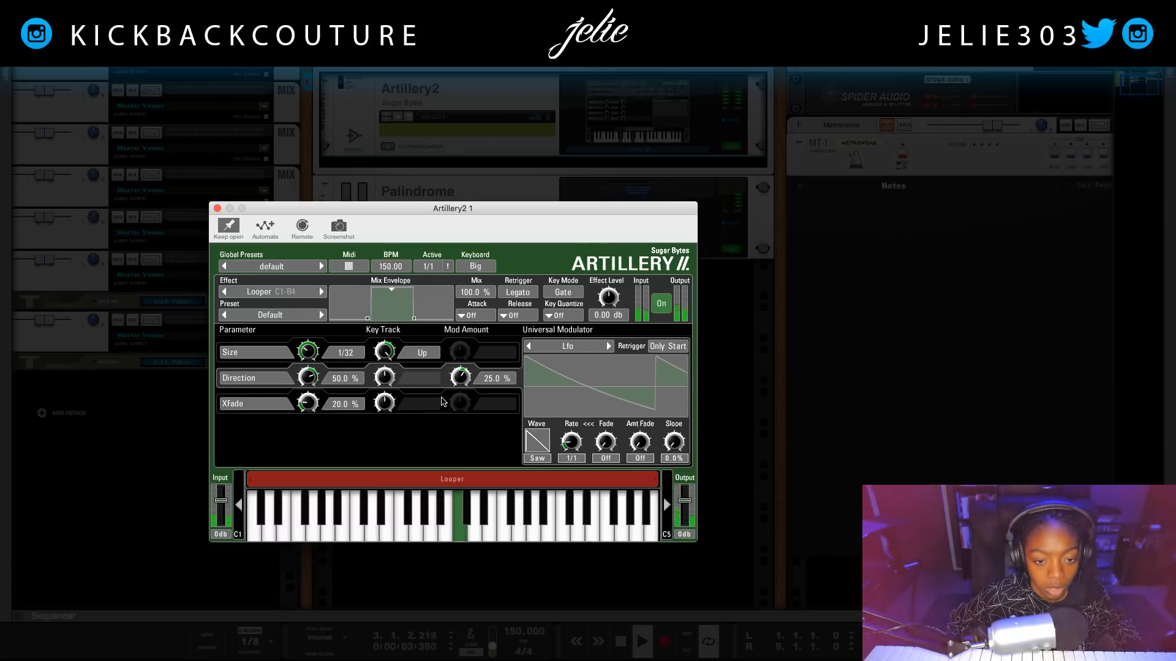
pyautogui.moveTo(461, 378); pyautogui.dragTo(475, 320)
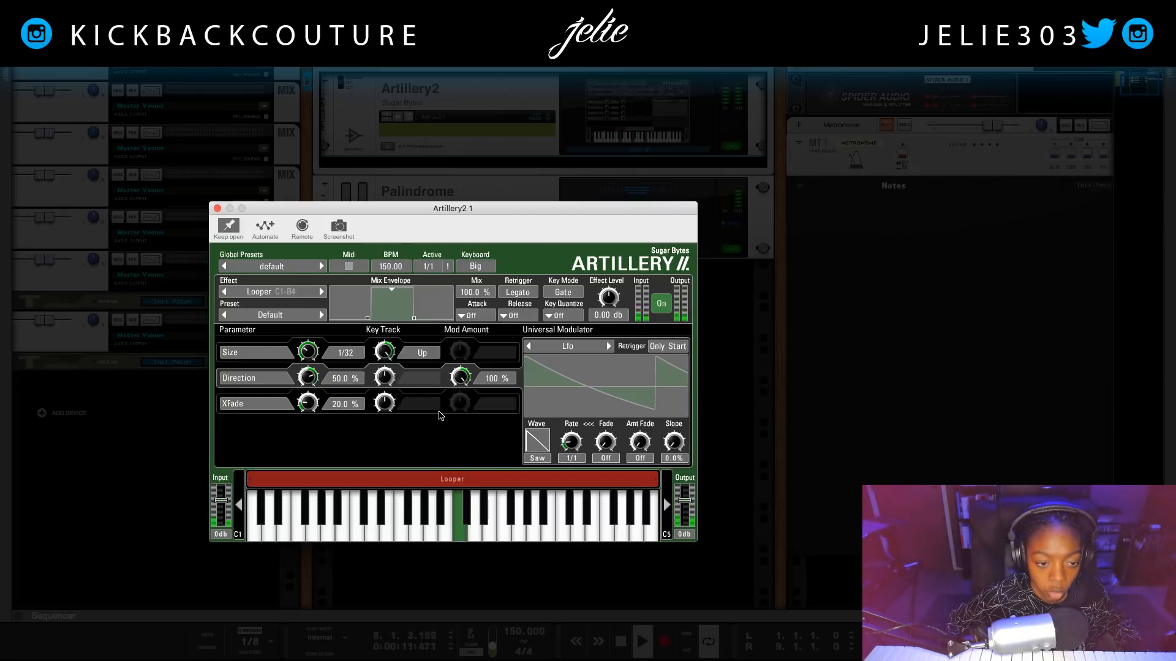
# - Set the Looper's Size to 1/2 and XFade to 100%, and bring the Direction parameter's LFO back into view
pyautogui.moveTo(309, 352); pyautogui.dragTo(313, 335)
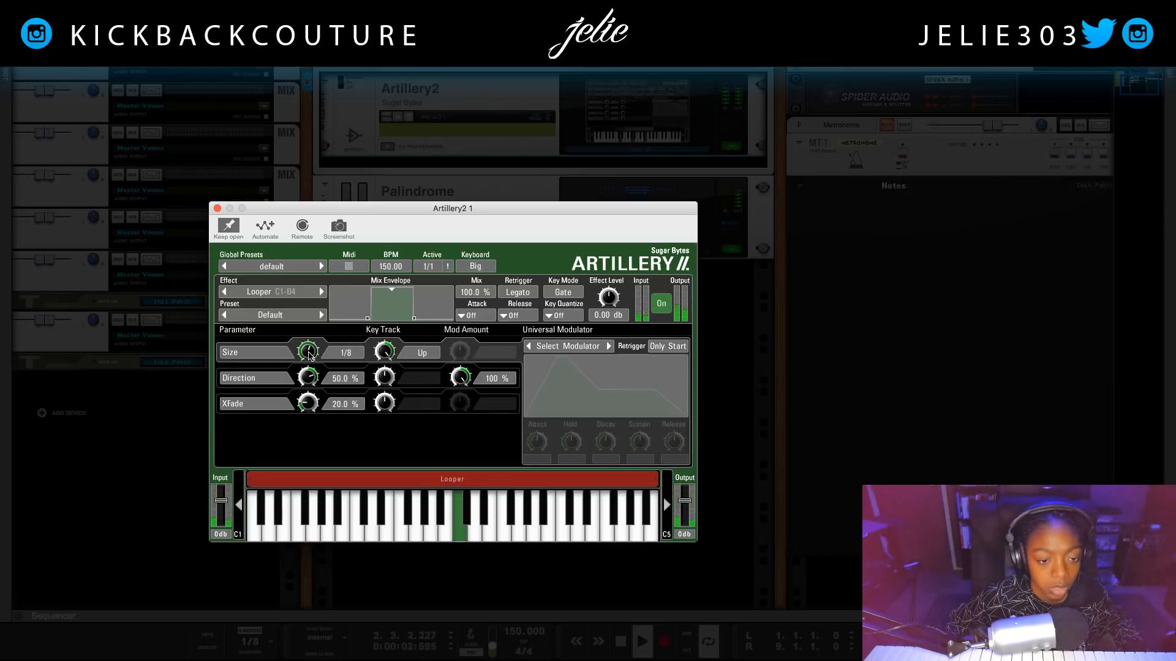
pyautogui.moveTo(309, 356); pyautogui.dragTo(312, 383)
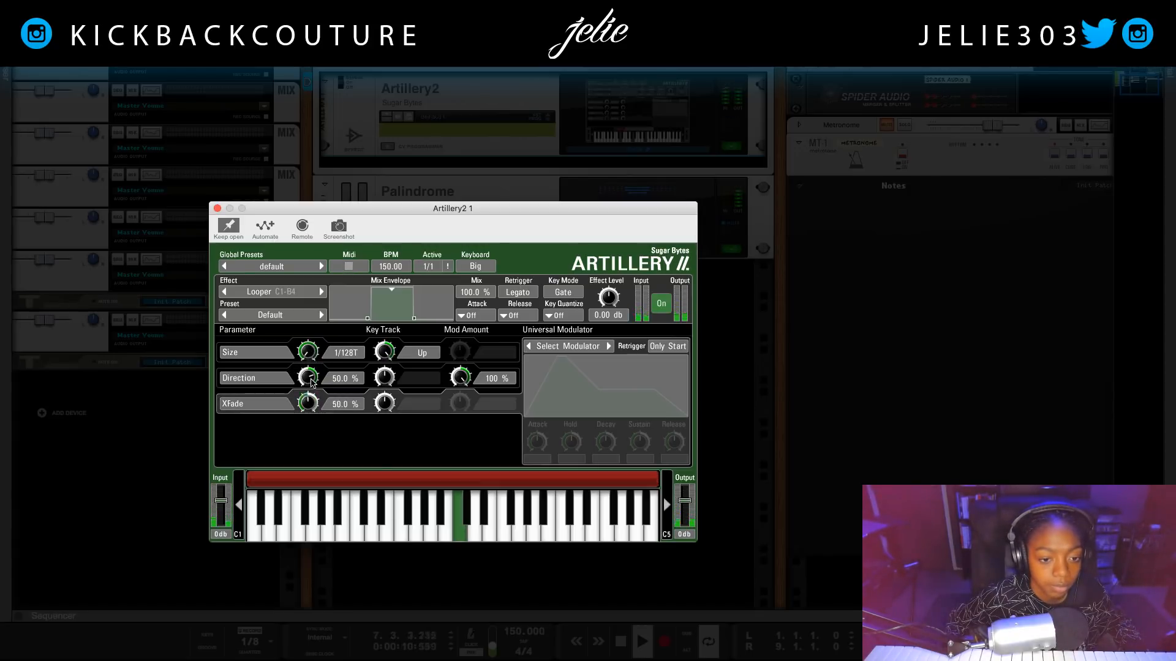
pyautogui.moveTo(385, 357); pyautogui.dragTo(388, 313)
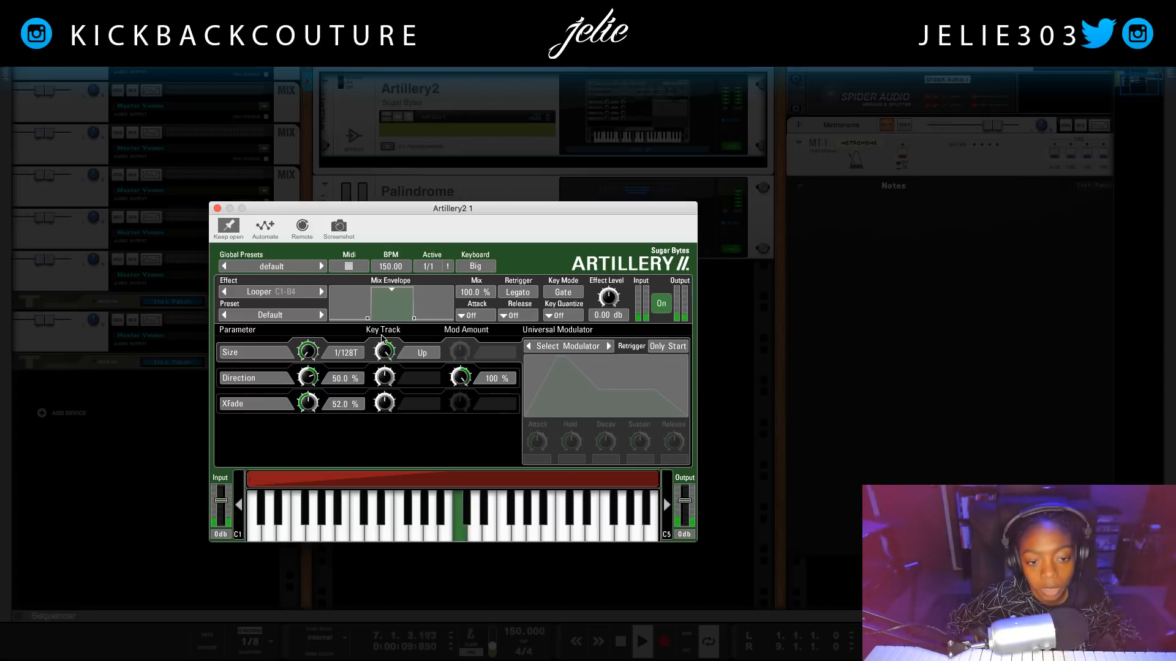
pyautogui.moveTo(308, 403); pyautogui.dragTo(312, 299)
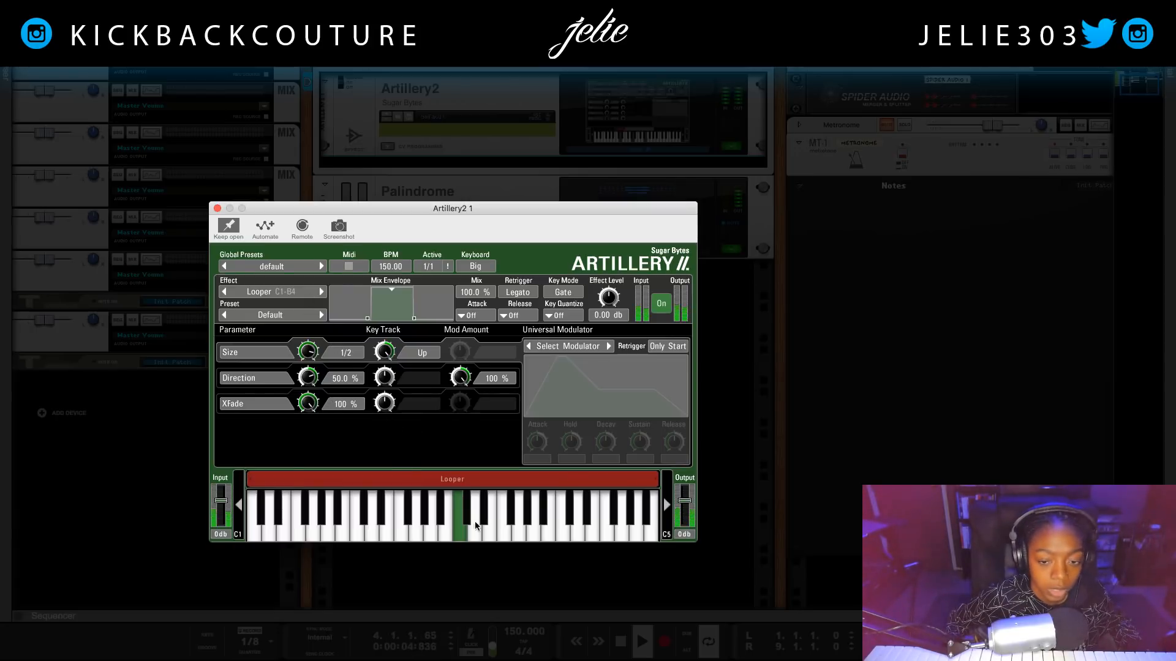
pyautogui.click(266, 381)
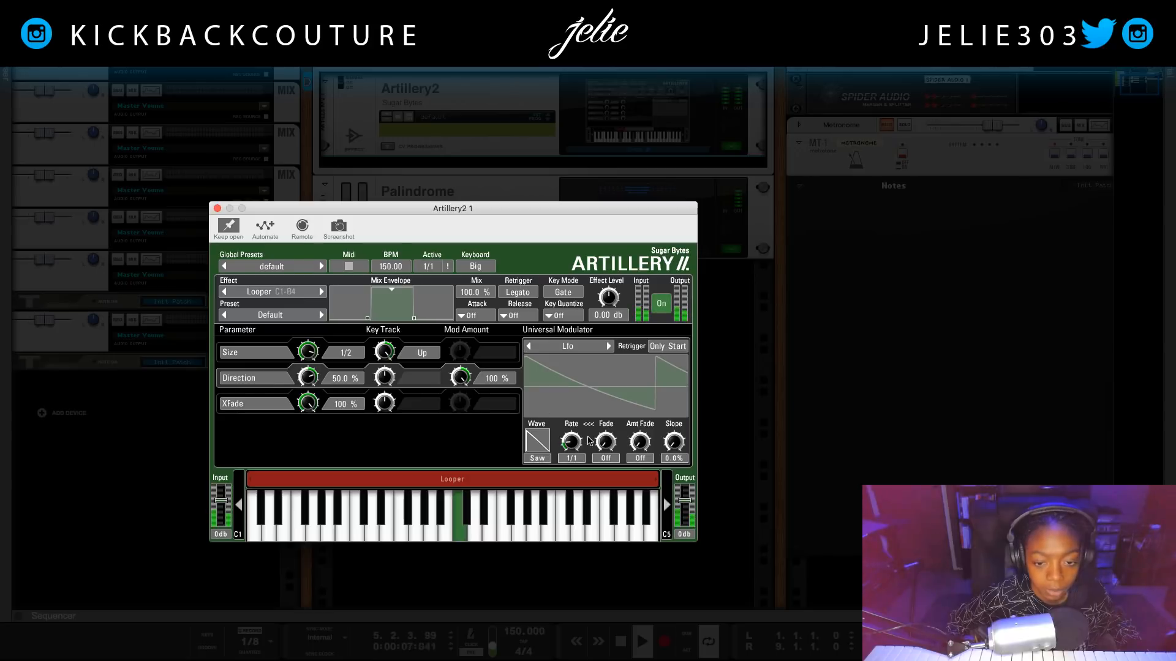
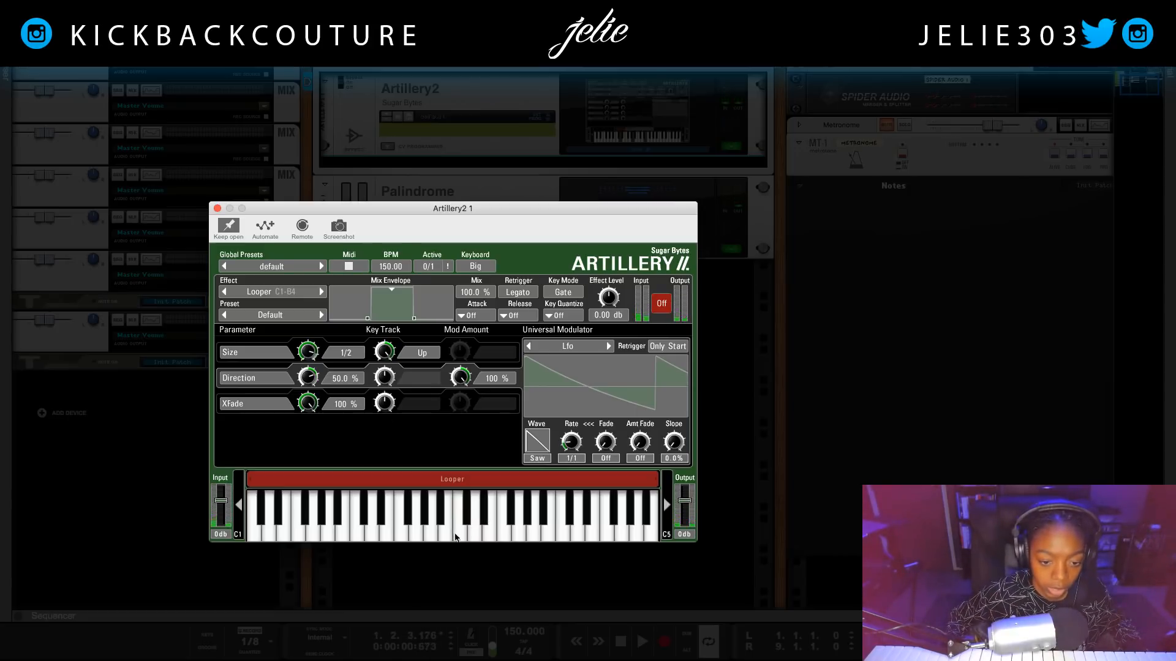
# - Restrict the Looper to keys C3-B4, create a zone on C1-B2 and assign it the Scratch Looper effect
pyautogui.moveTo(250, 487); pyautogui.dragTo(455, 528)
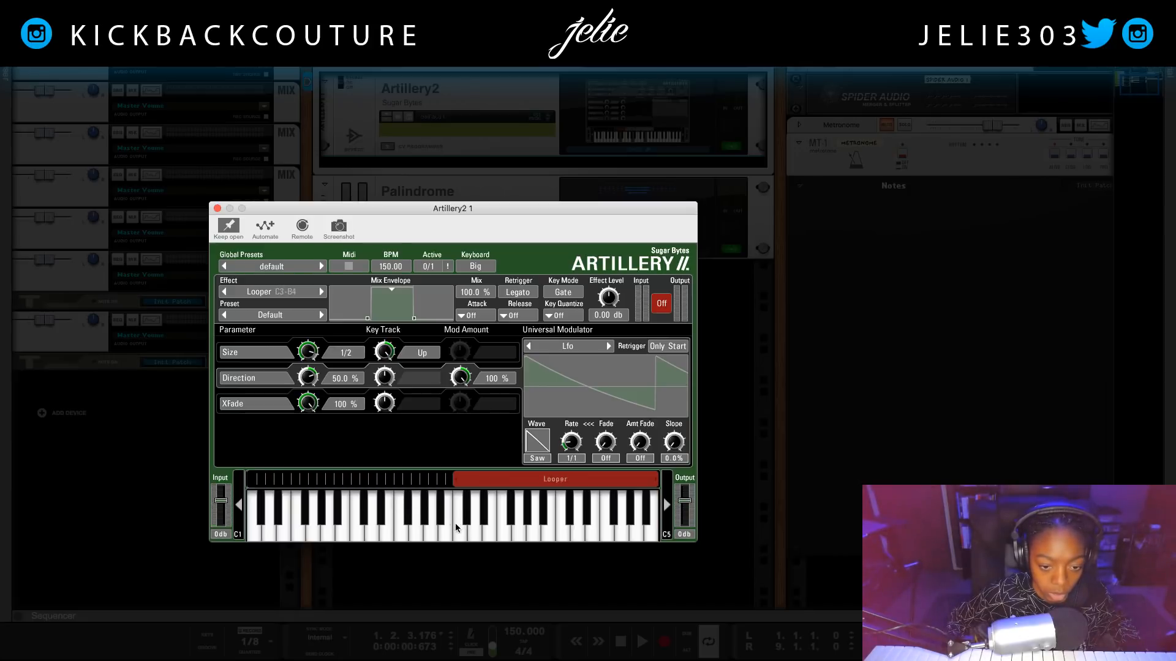
pyautogui.moveTo(243, 488); pyautogui.dragTo(448, 501)
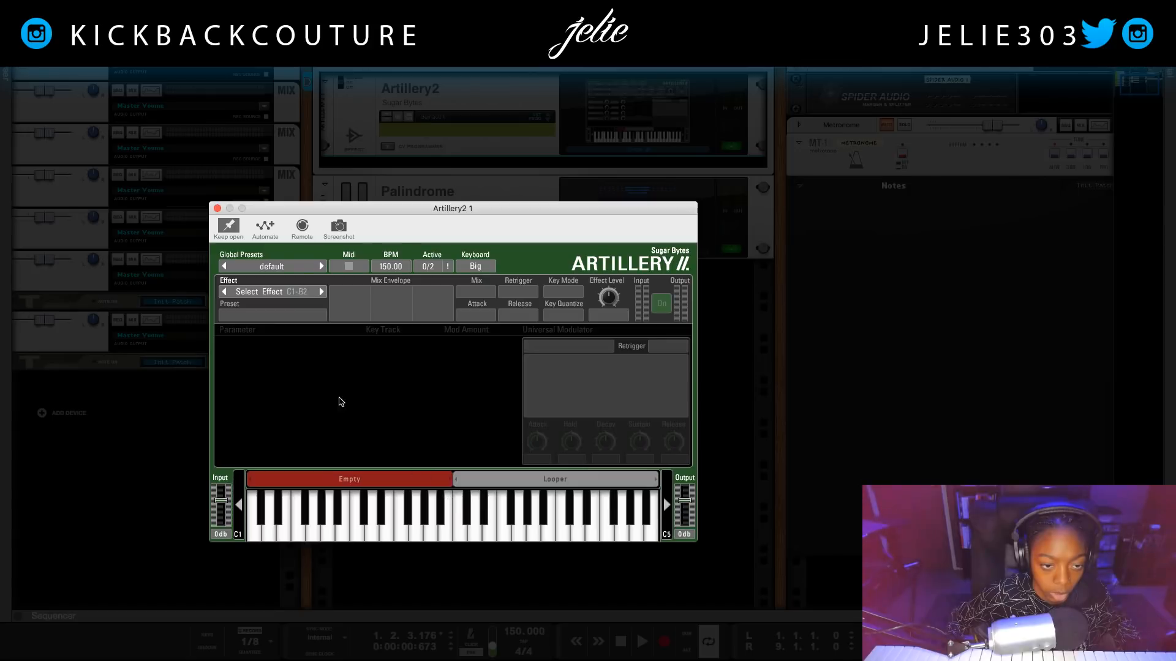
pyautogui.click(292, 264)
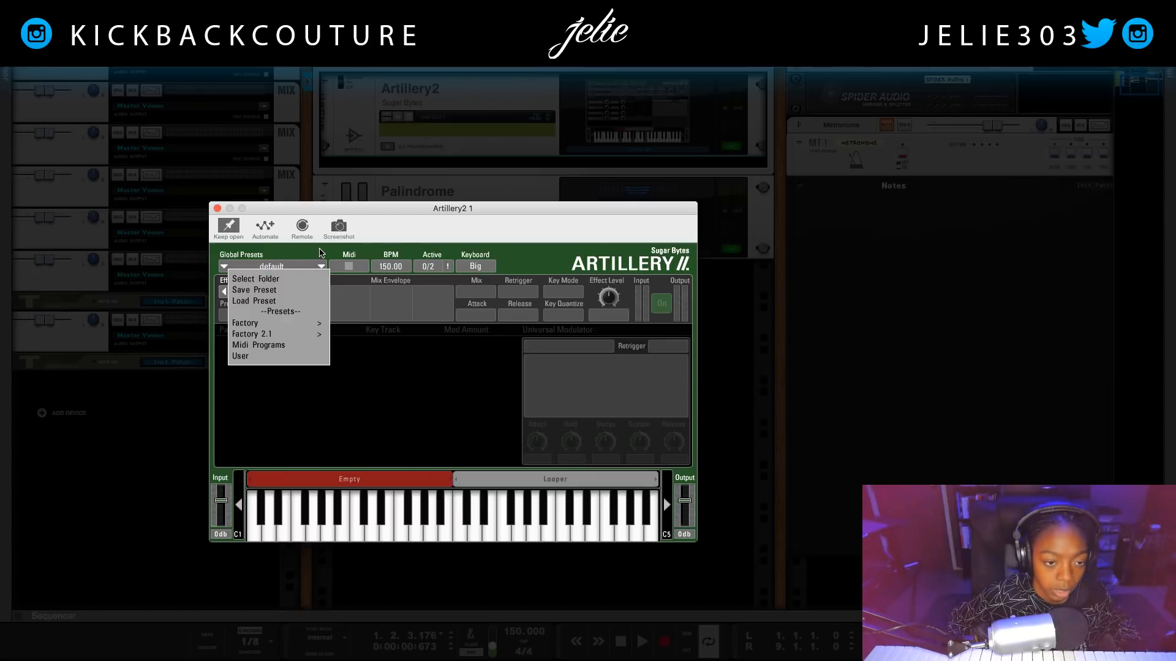
pyautogui.click(311, 256)
pyautogui.click(285, 292)
pyautogui.moveTo(290, 343)
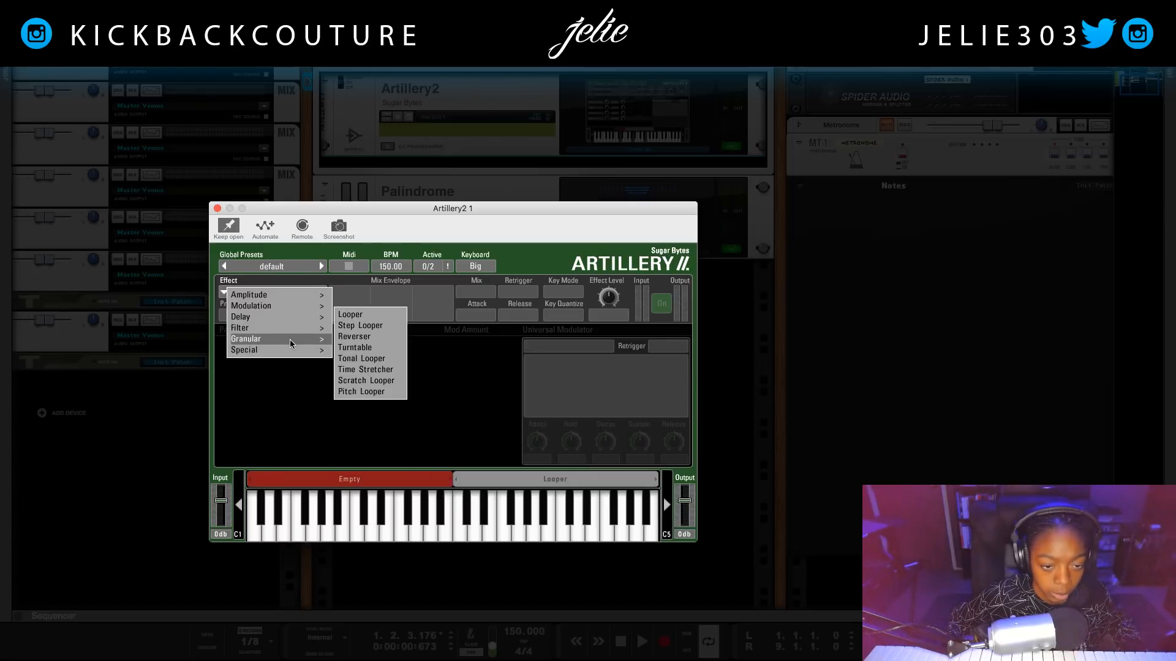
pyautogui.click(384, 381)
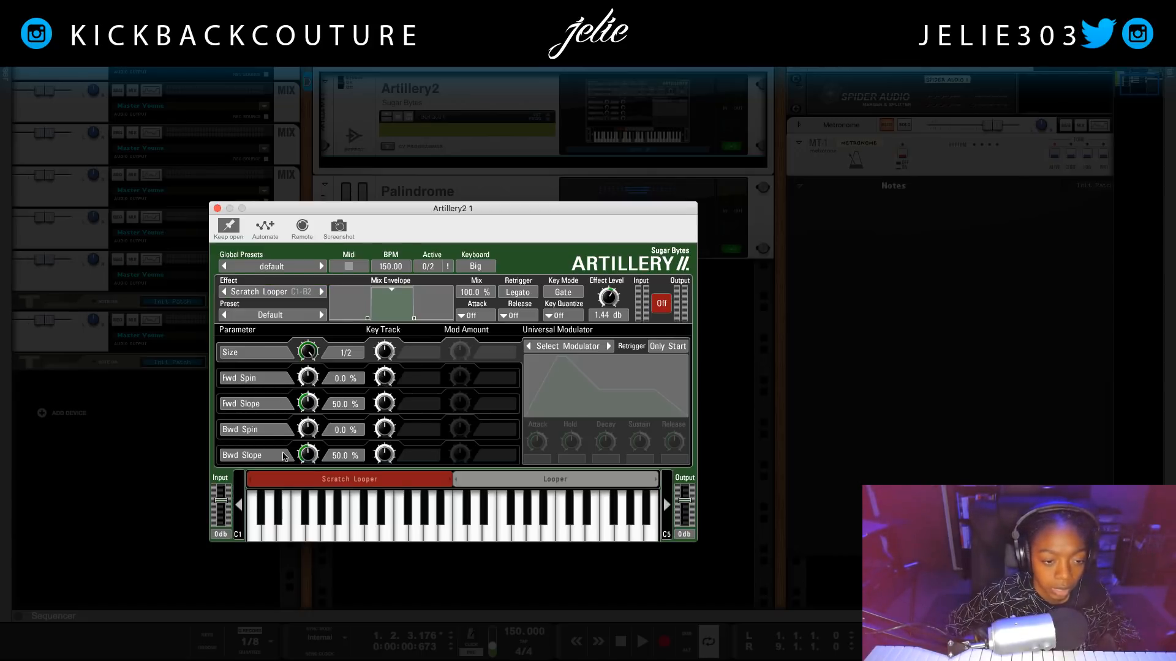
# - Open the sequencer and add four short trigger notes an octave below the long Looper notes, one near each long note's end
pyautogui.click(437, 631)
pyautogui.moveTo(435, 614); pyautogui.dragTo(770, 173)
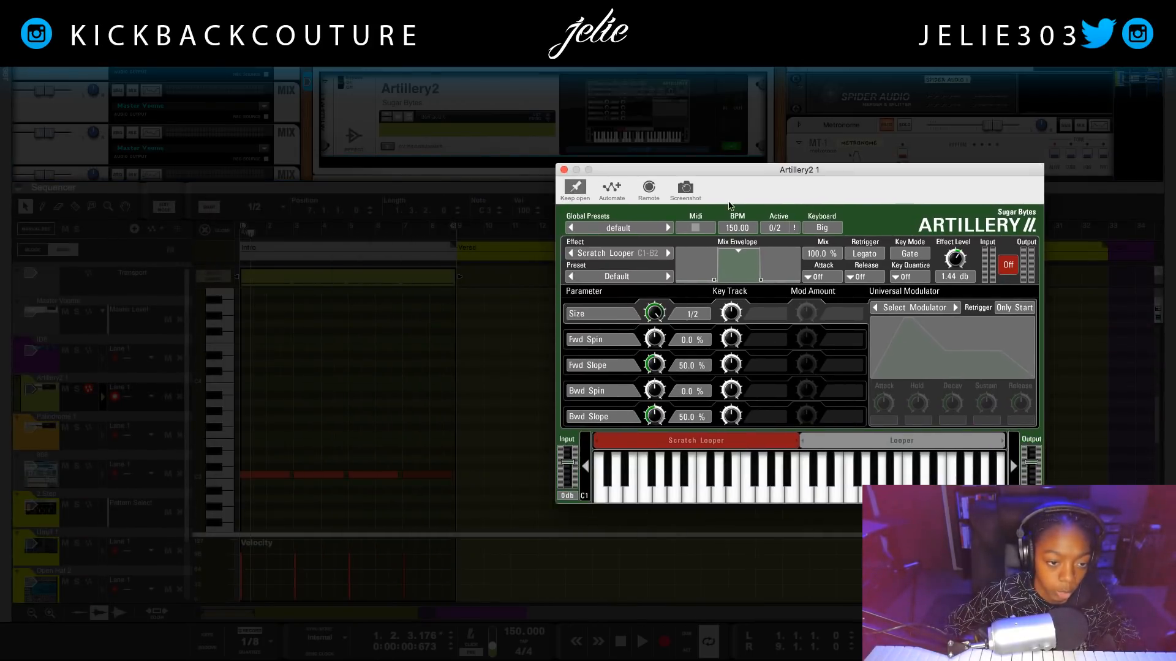
pyautogui.click(249, 504)
pyautogui.press('w')
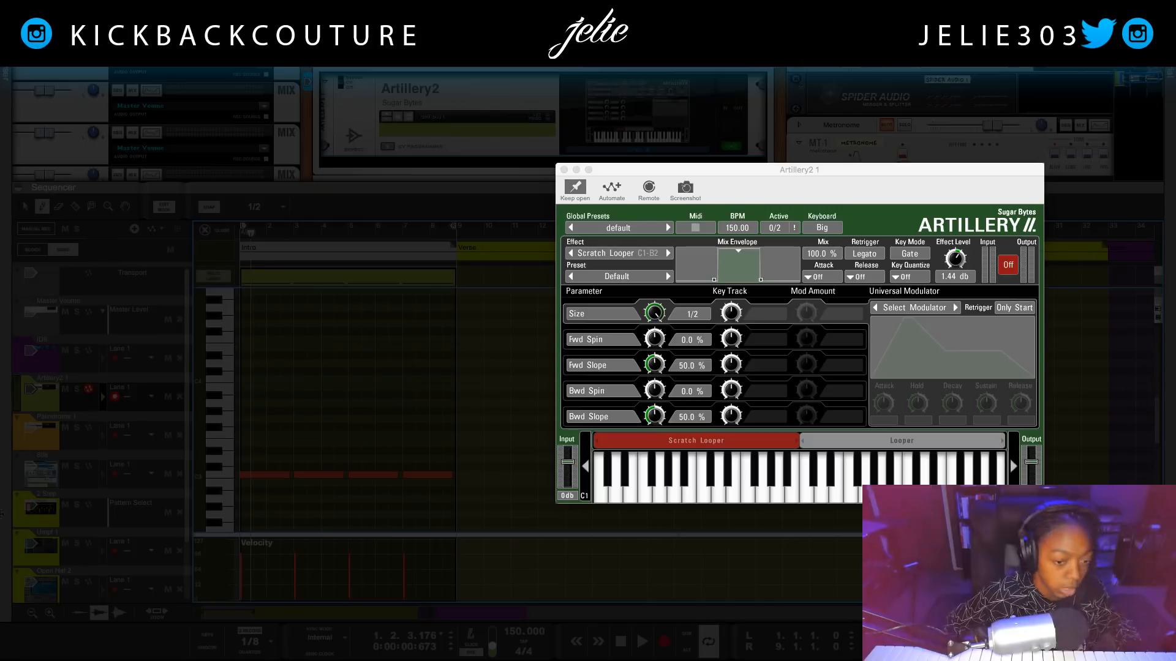
pyautogui.scroll(-6, 343, 398)
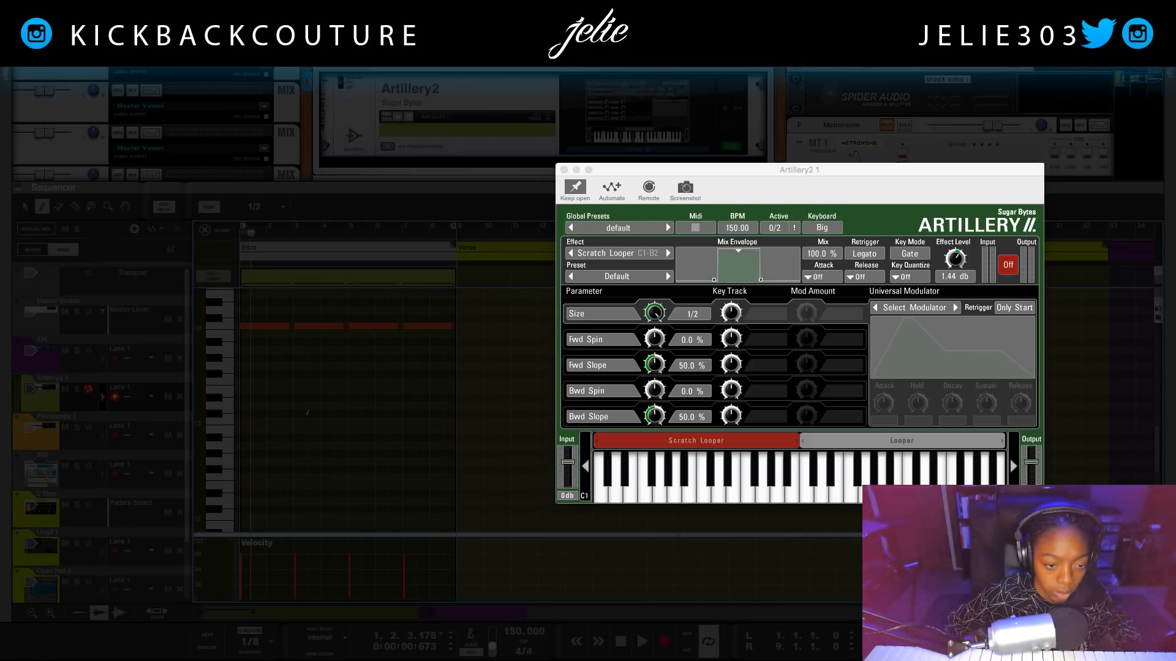
pyautogui.click(283, 420)
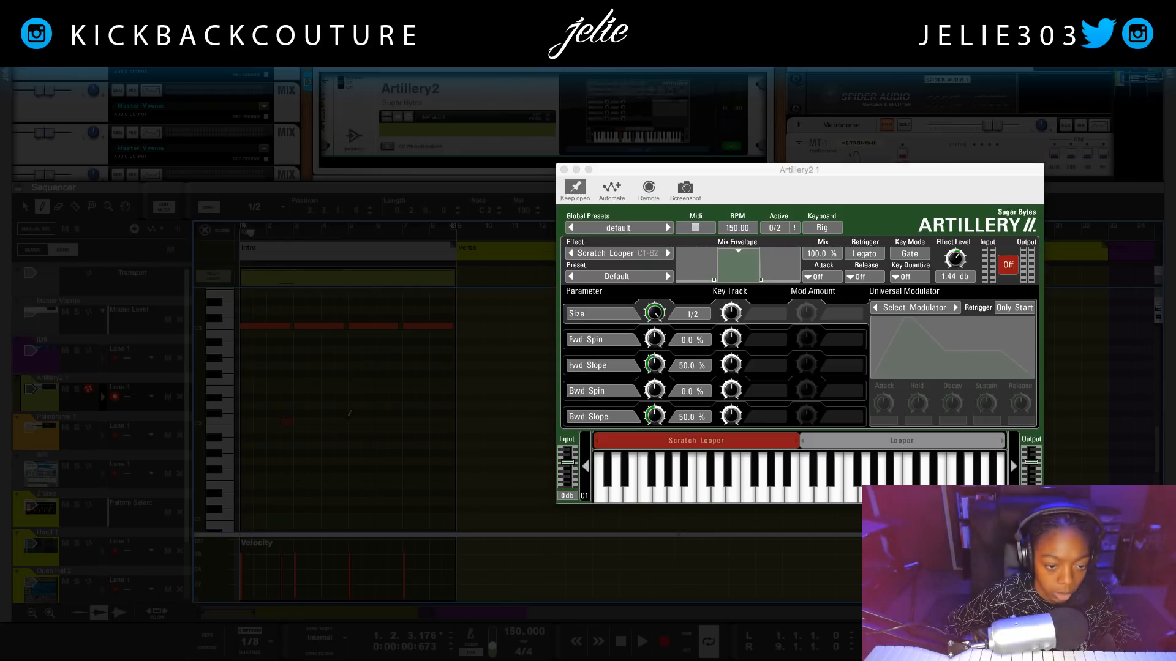
pyautogui.click(341, 420)
pyautogui.click(395, 421)
pyautogui.click(448, 421)
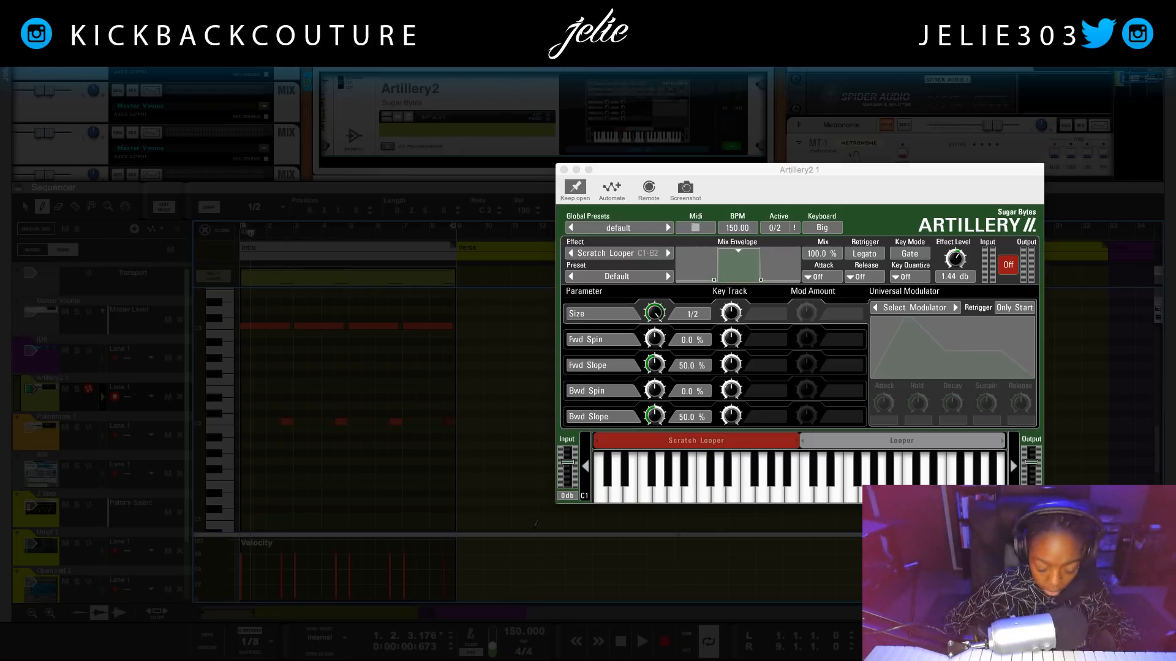
# - Play the project to hear the Scratch Looper, reposition its editor window and look through the available Universal Modulator types
pyautogui.press('space')
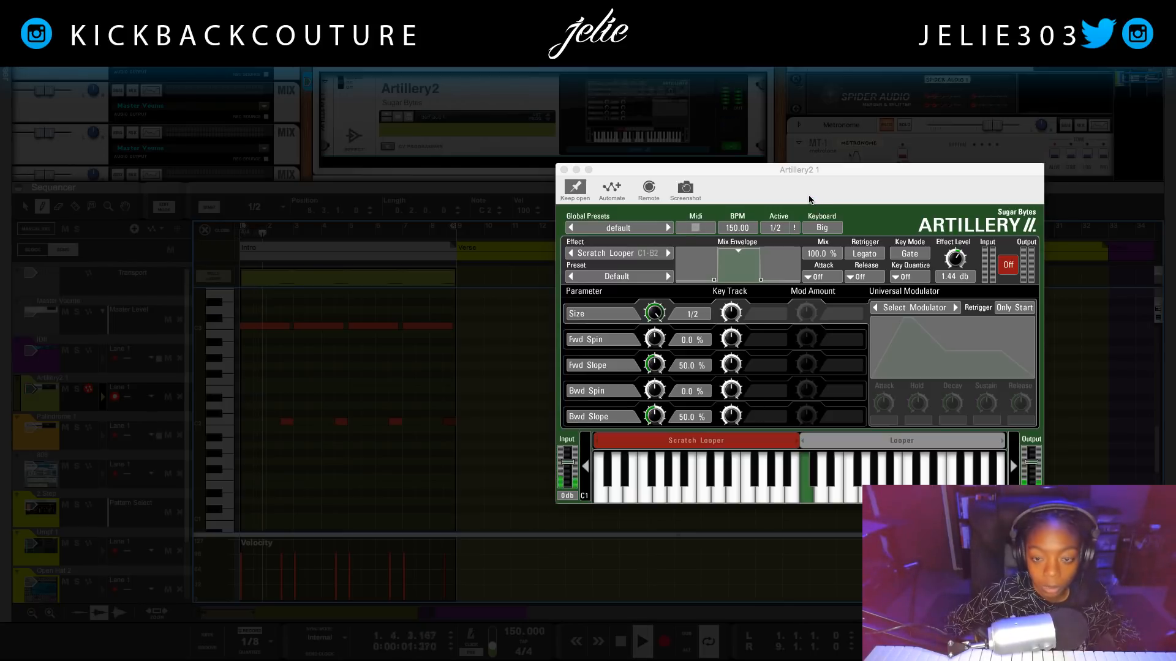
pyautogui.press('q')
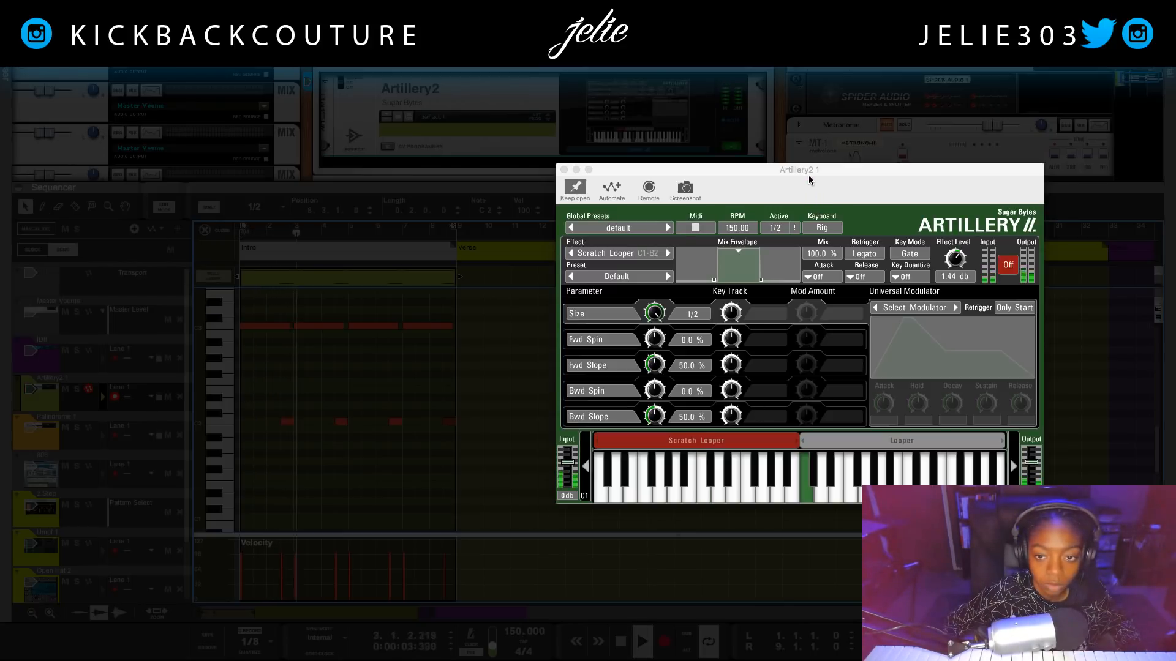
pyautogui.click(810, 178)
pyautogui.moveTo(732, 183); pyautogui.dragTo(602, 205)
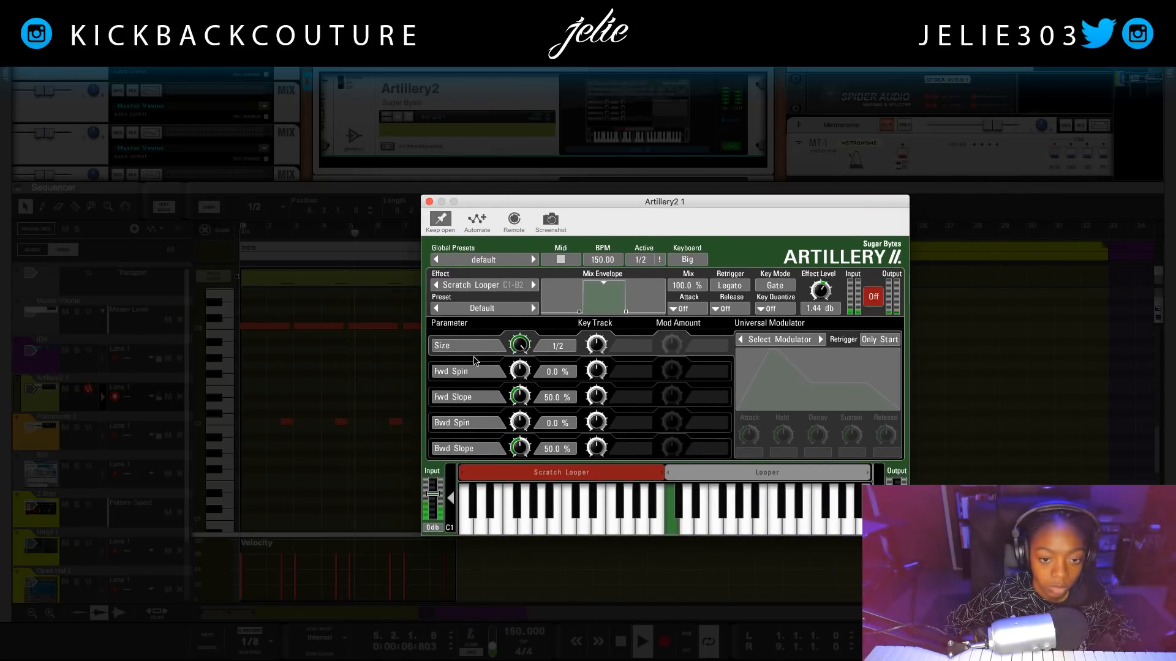
pyautogui.moveTo(539, 206); pyautogui.dragTo(568, 165)
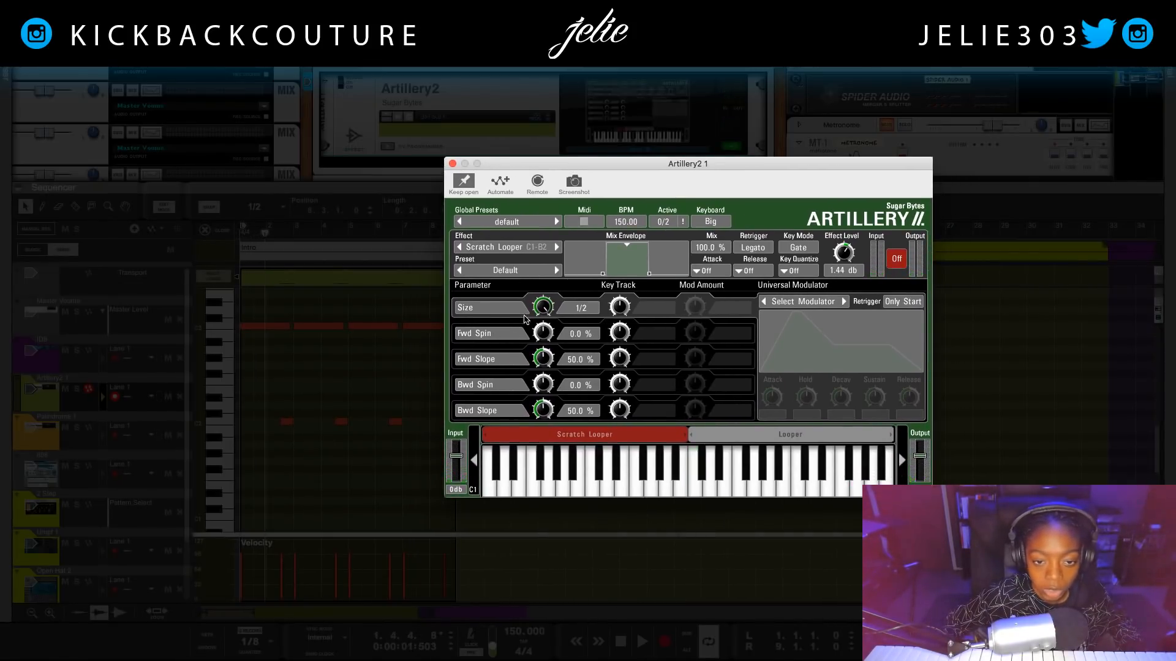
pyautogui.click(806, 301)
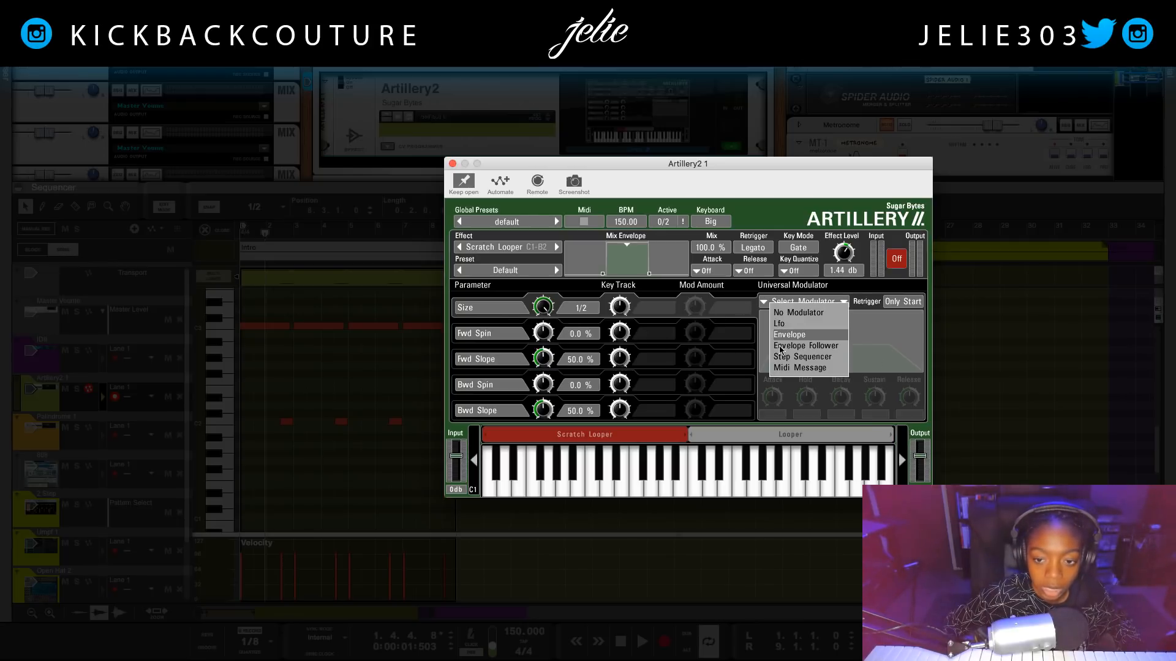
pyautogui.click(912, 332)
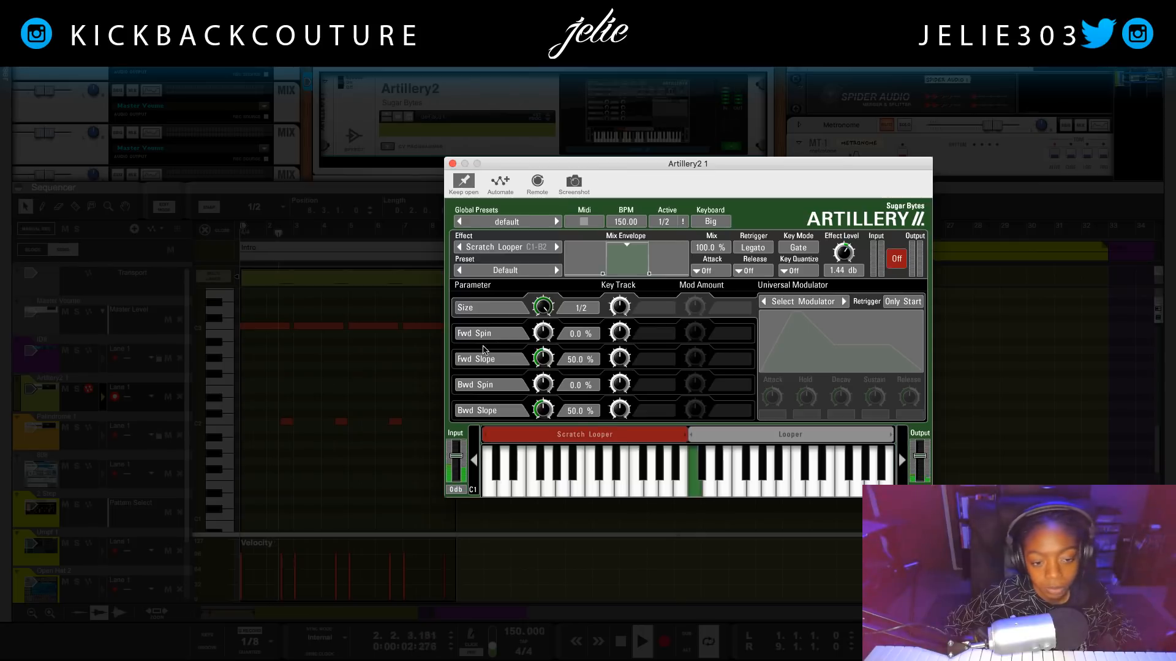
# - Shift the short Scratch Looper notes so one sits at the start of each long note, and play from the beginning
pyautogui.click(285, 430)
pyautogui.press('space')
pyautogui.moveTo(422, 438); pyautogui.dragTo(242, 422)
pyautogui.click(359, 417)
pyautogui.moveTo(353, 423); pyautogui.dragTo(407, 424)
pyautogui.hotkey('shift', 'Return')
pyautogui.press('space')
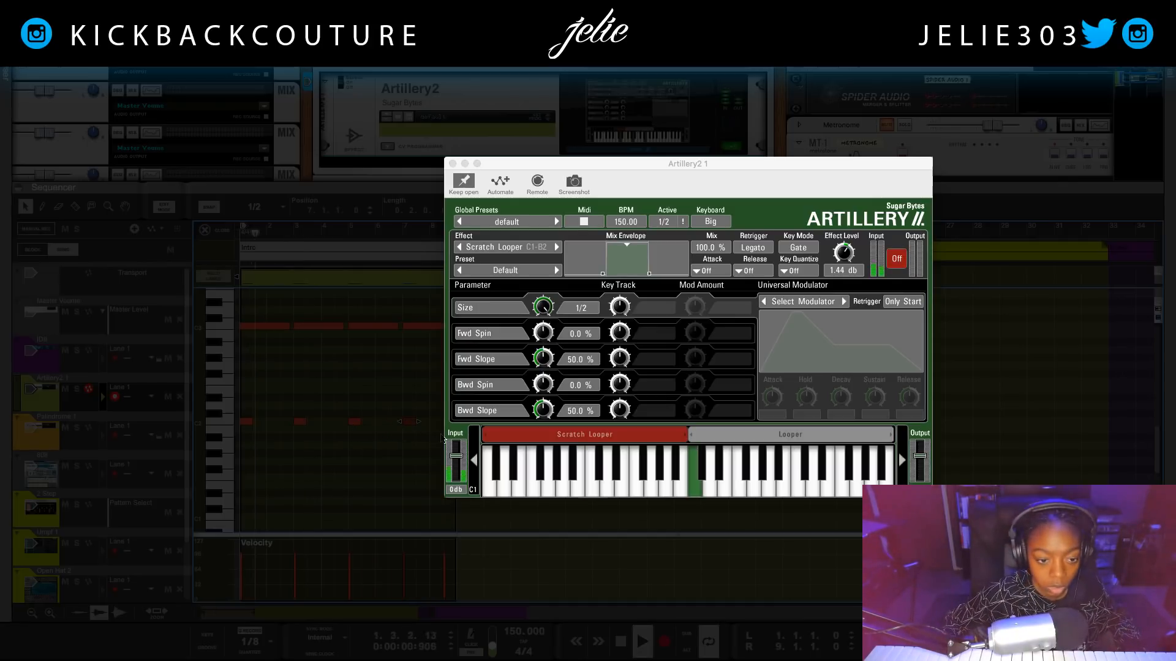
# - Trim the starts of the long Looper notes so they begin after the short notes, and play the result
pyautogui.moveTo(433, 291); pyautogui.dragTo(424, 311)
pyautogui.moveTo(288, 341); pyautogui.dragTo(235, 327)
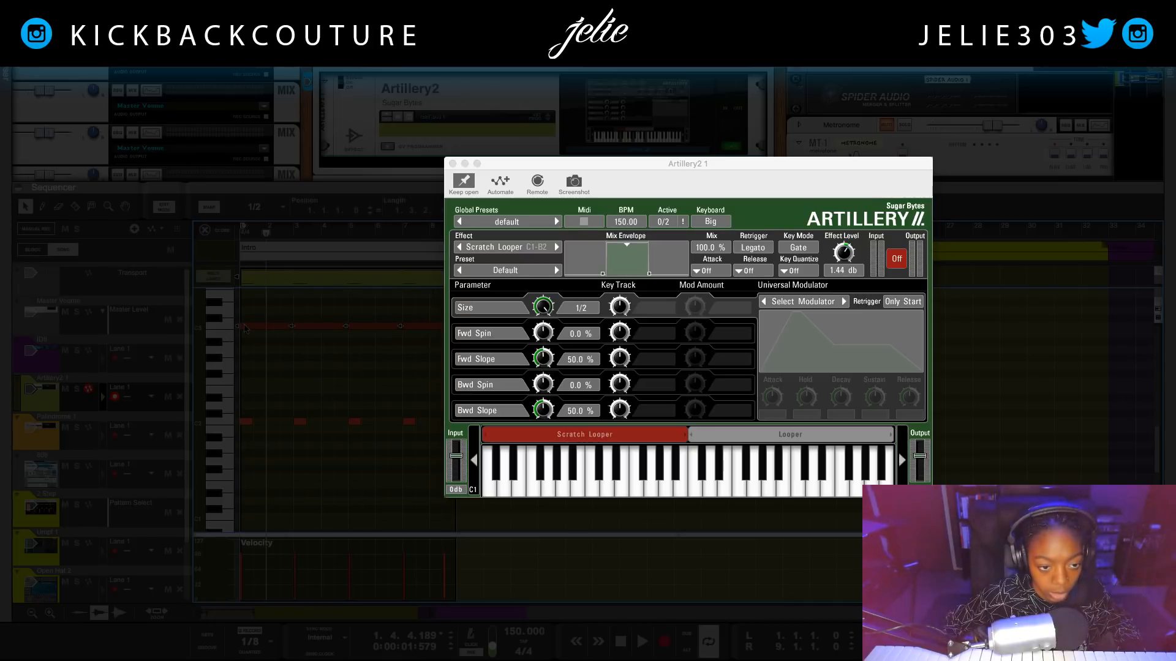
pyautogui.click(253, 329)
pyautogui.hotkey('shift', 'Return')
pyautogui.press('space')
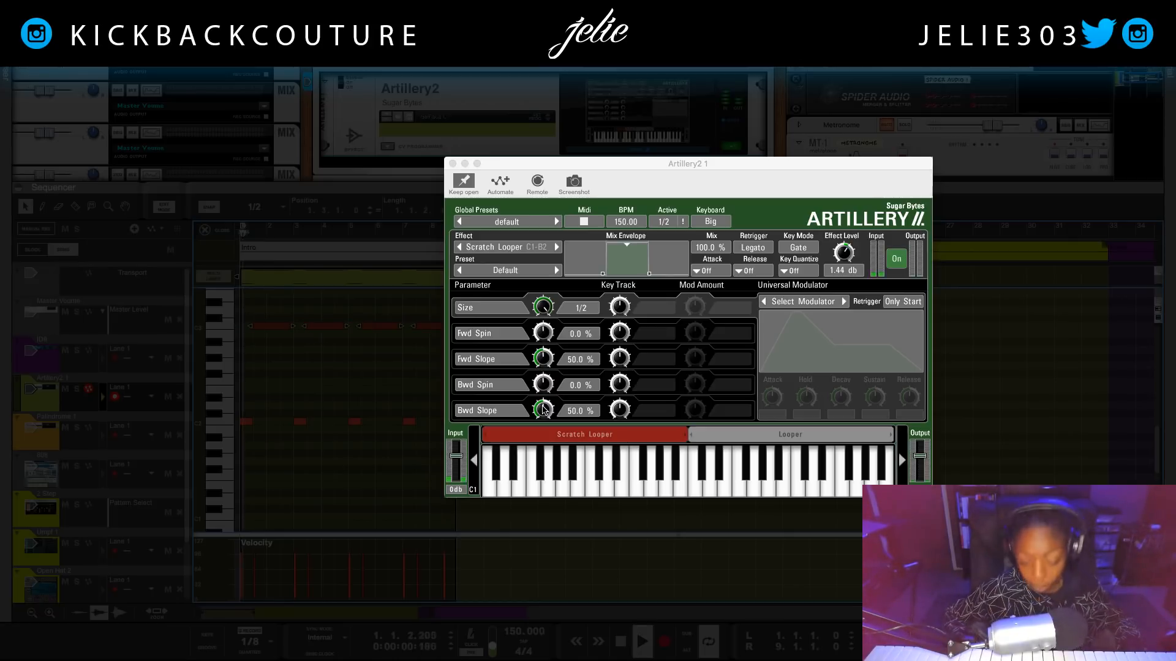
pyautogui.press('space')
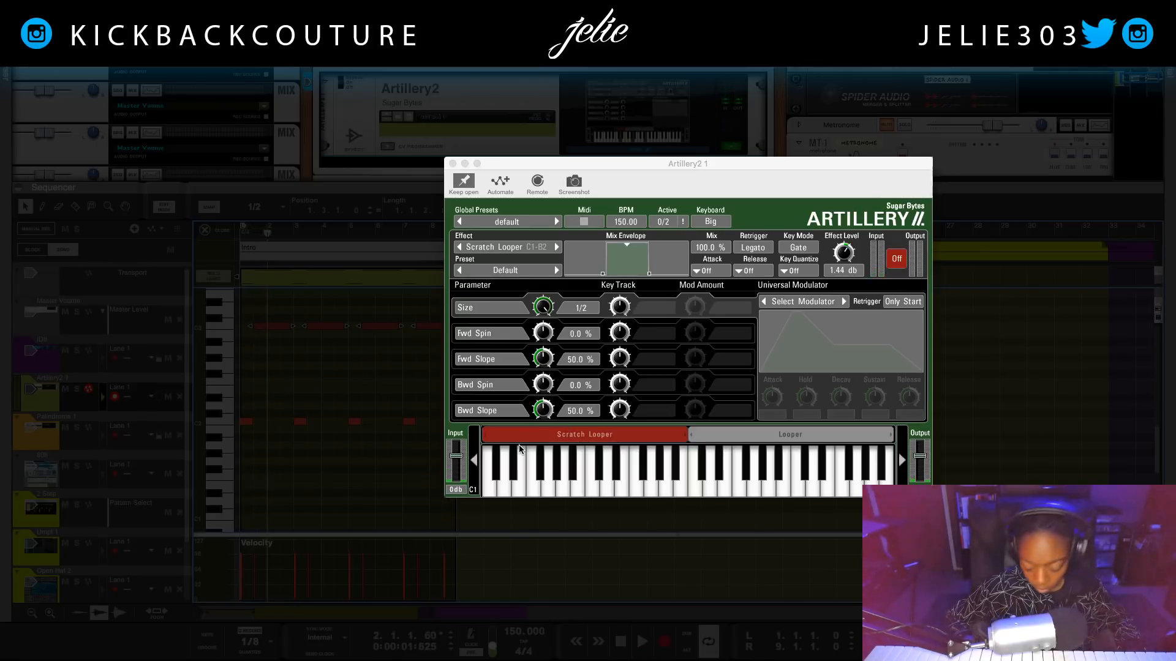
pyautogui.press('space')
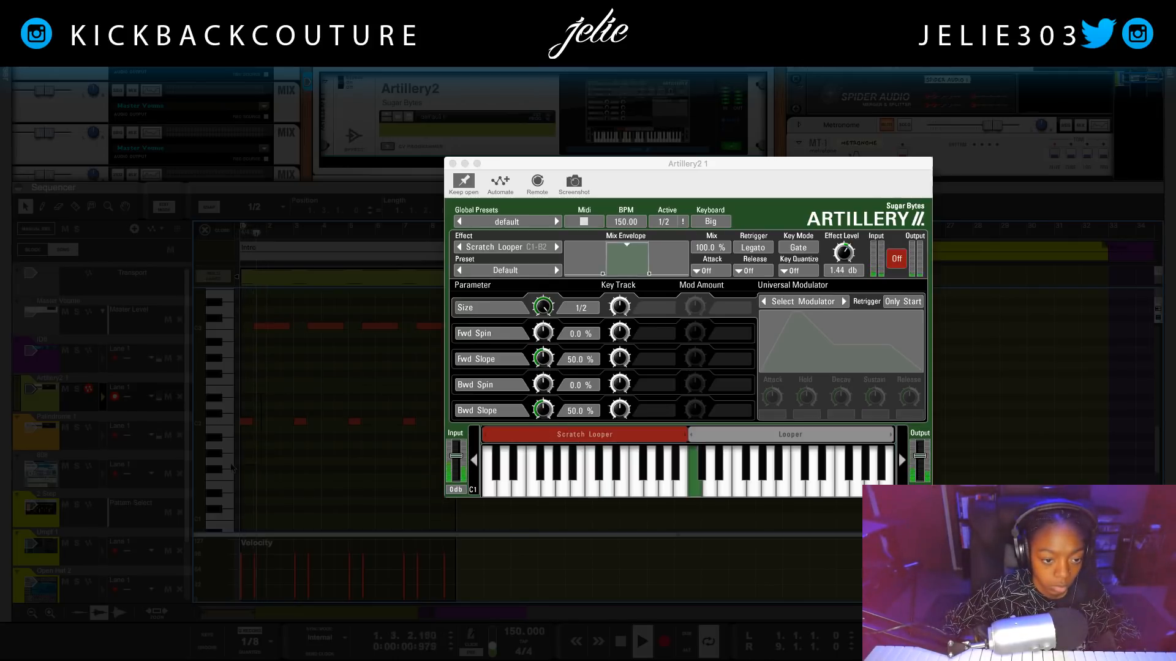
# - Delete the first short note and extend the long Looper notes back to full length while playing from the beginning
pyautogui.press('Delete')
pyautogui.press('space')
pyautogui.hotkey('shift', 'Return')
pyautogui.press('space')
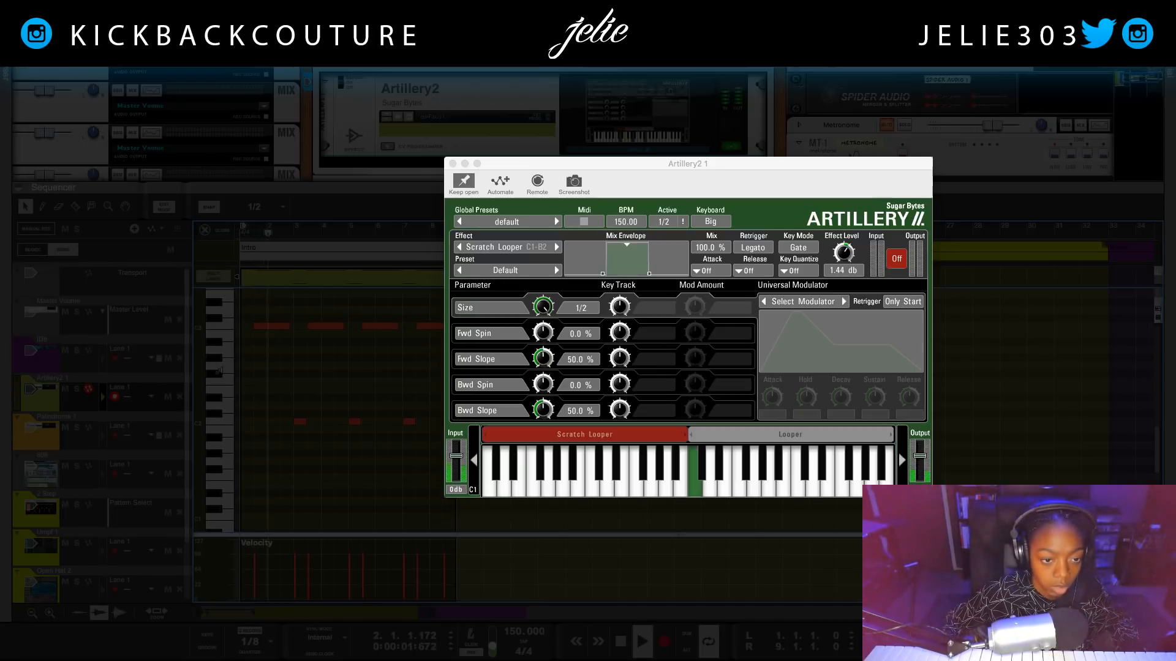
pyautogui.moveTo(356, 348); pyautogui.dragTo(430, 352)
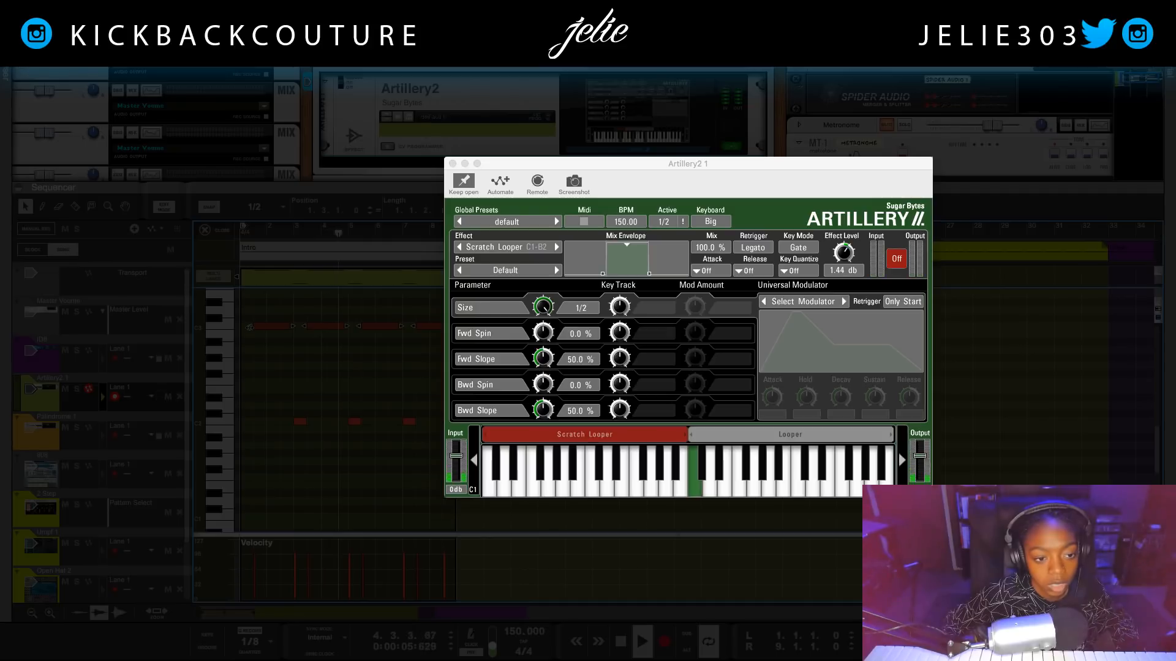
pyautogui.press('Delete')
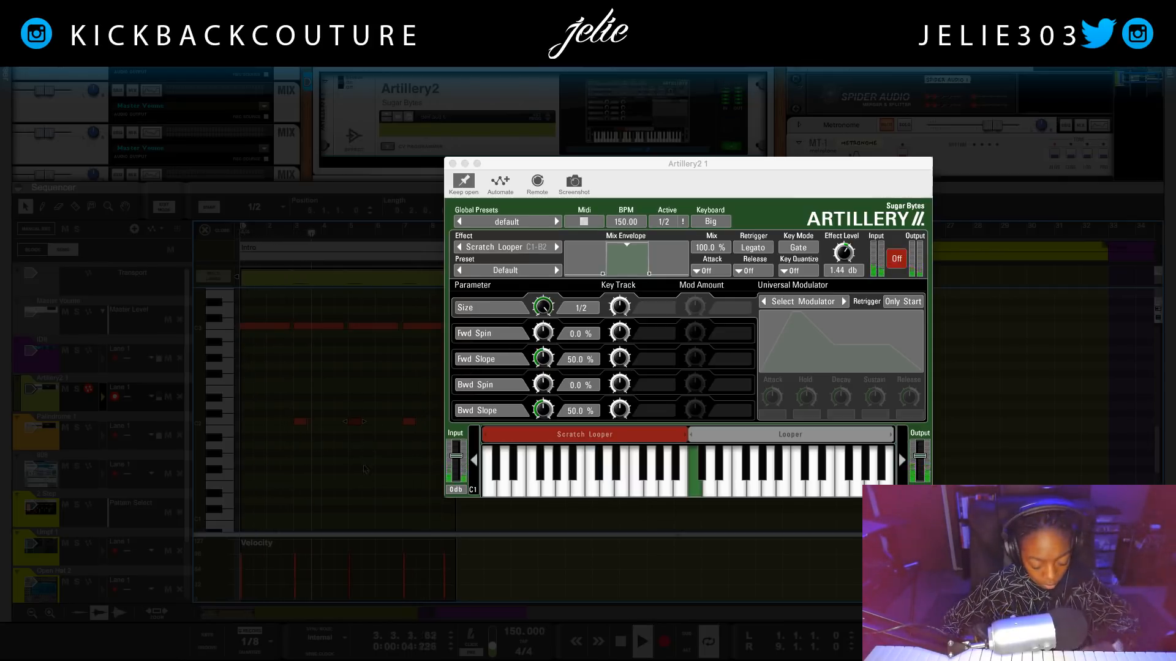
# - Set the Scratch Looper's Size to 1/8, Fwd Spin to -38%, Fwd Slope to 66%, Bwd Spin to -70% and Bwd Slope to 70%
pyautogui.moveTo(573, 164); pyautogui.dragTo(397, 178)
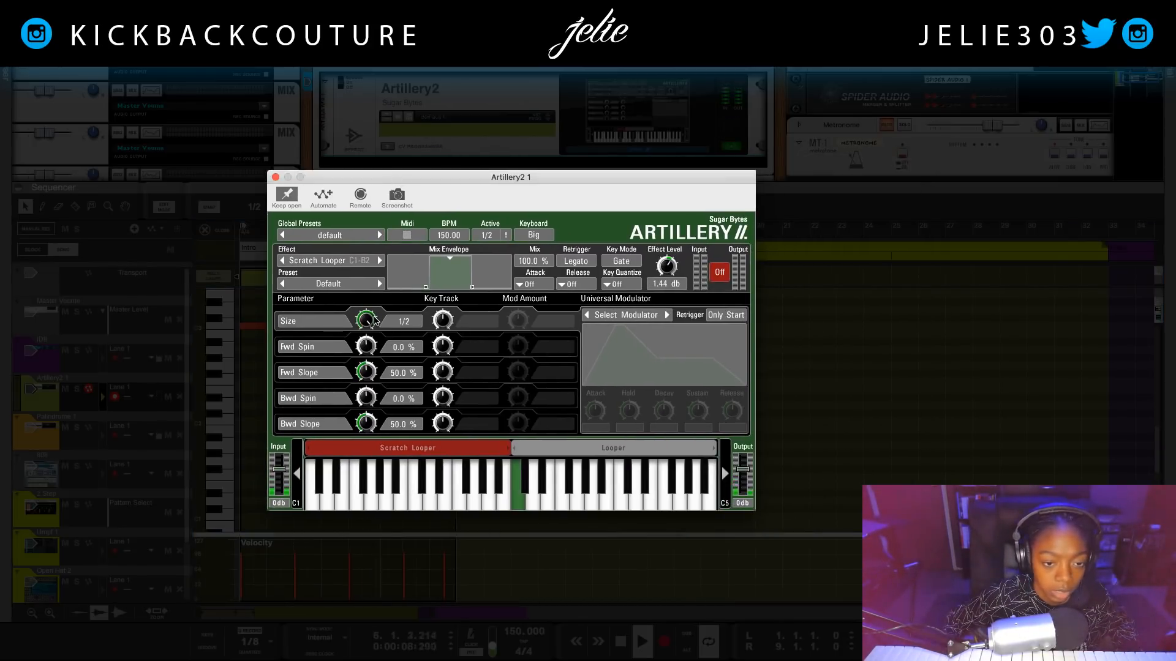
pyautogui.moveTo(368, 321)
pyautogui.mouseDown()
pyautogui.moveTo(368, 334)
pyautogui.moveTo(381, 307)
pyautogui.mouseUp()
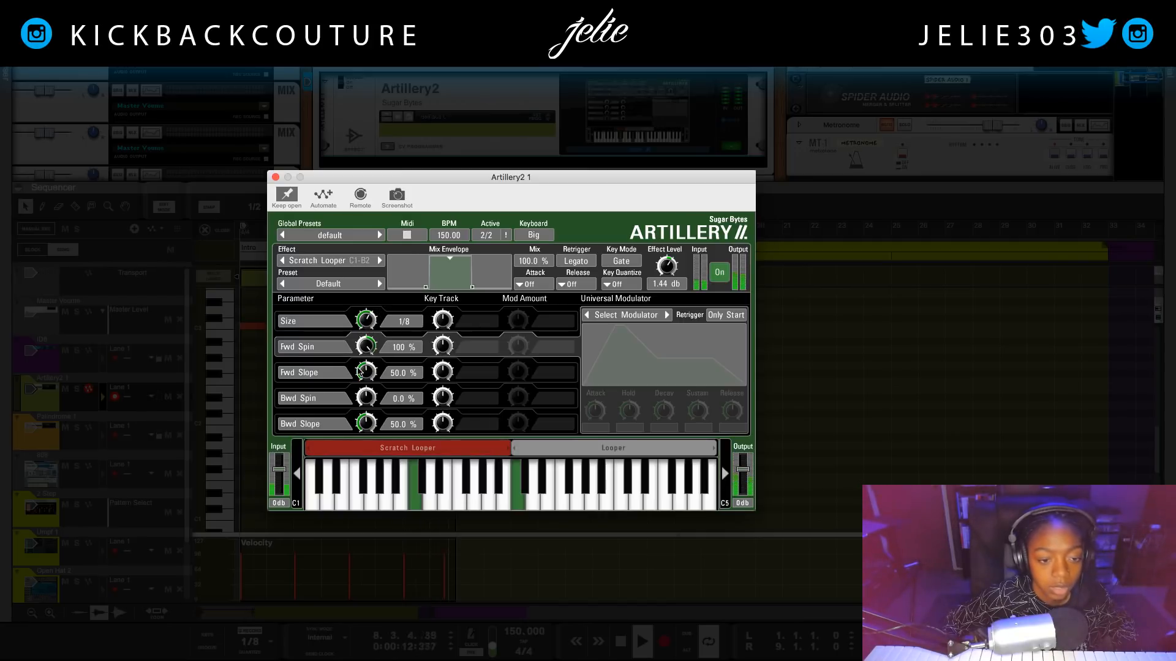
pyautogui.moveTo(367, 347); pyautogui.dragTo(369, 413)
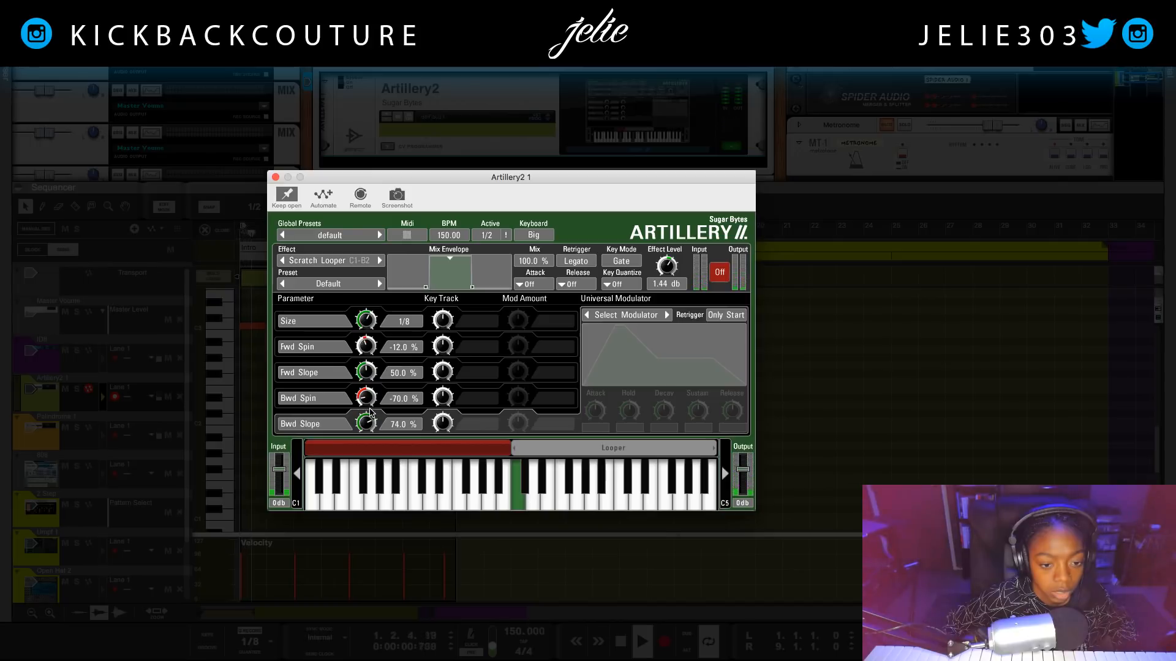
pyautogui.moveTo(370, 410); pyautogui.dragTo(368, 379)
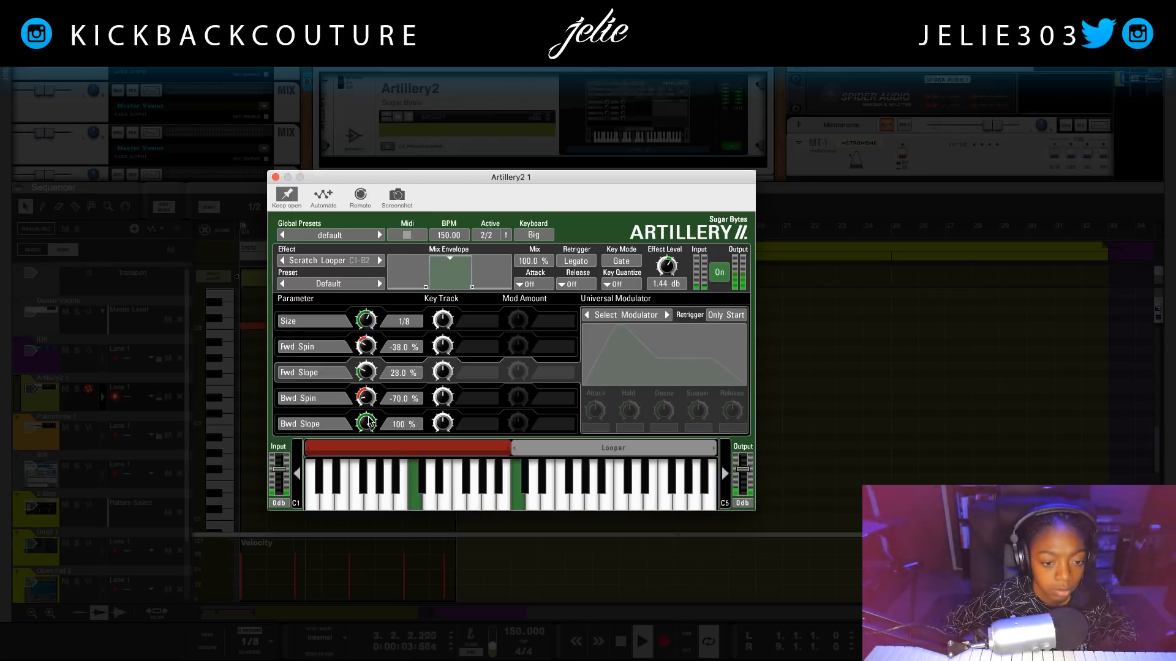
pyautogui.moveTo(367, 424); pyautogui.dragTo(374, 285)
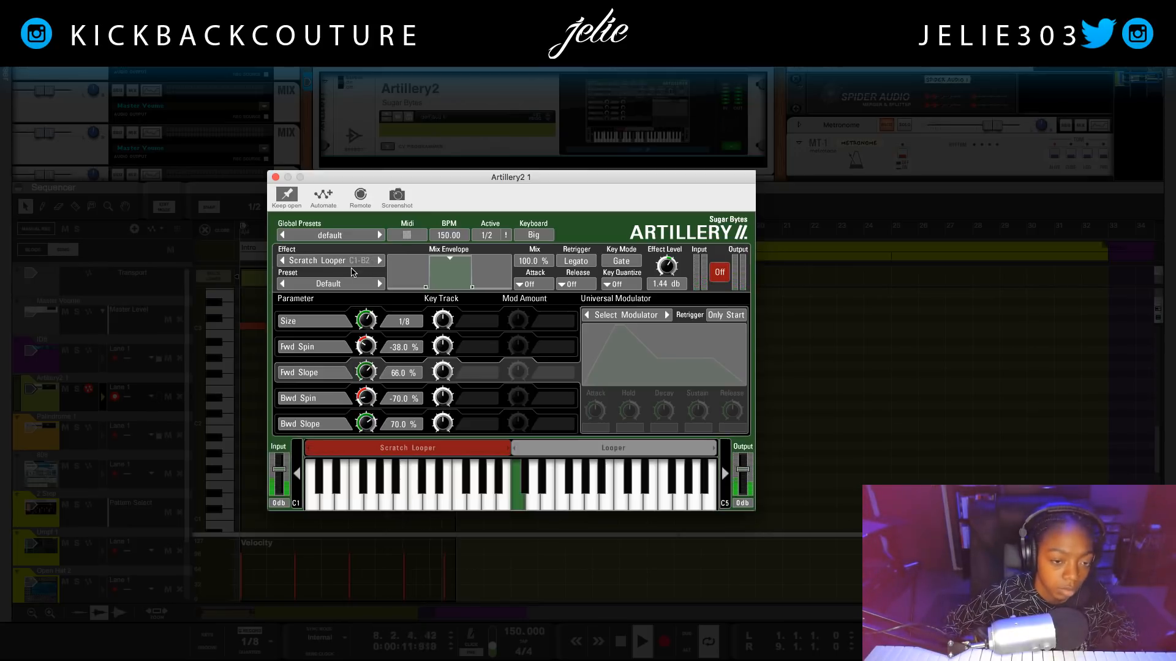
# - Close the Artillery2 editor and show the rack with the sequencer open beneath it
pyautogui.click(275, 178)
pyautogui.press('F6')
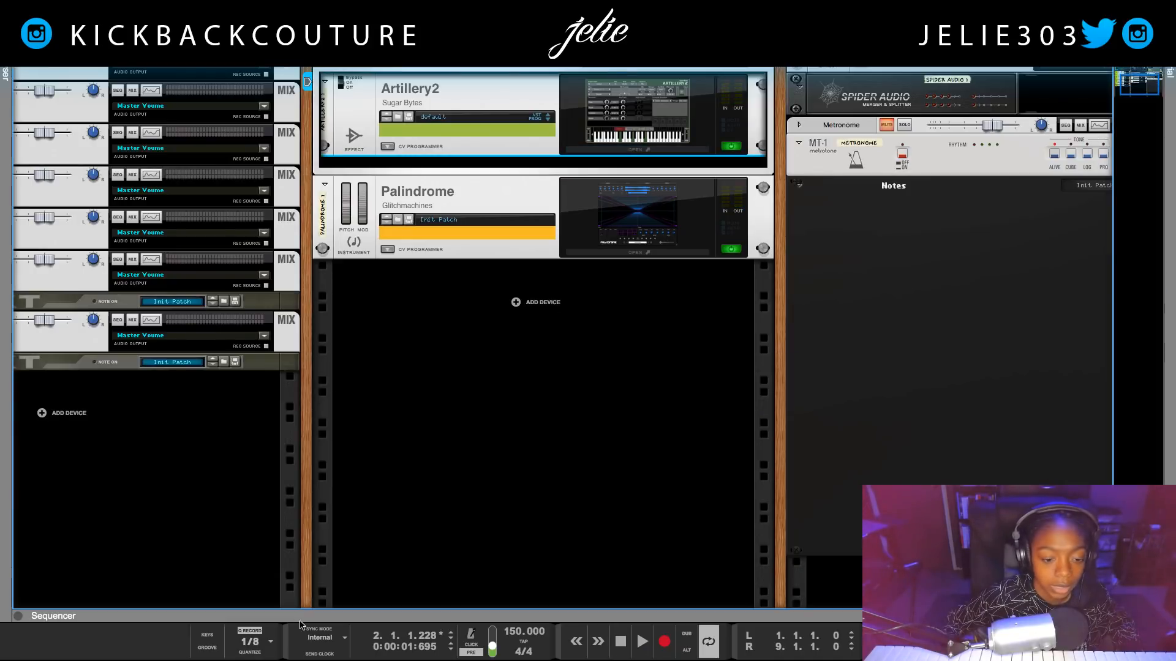
pyautogui.moveTo(307, 617); pyautogui.dragTo(278, 336)
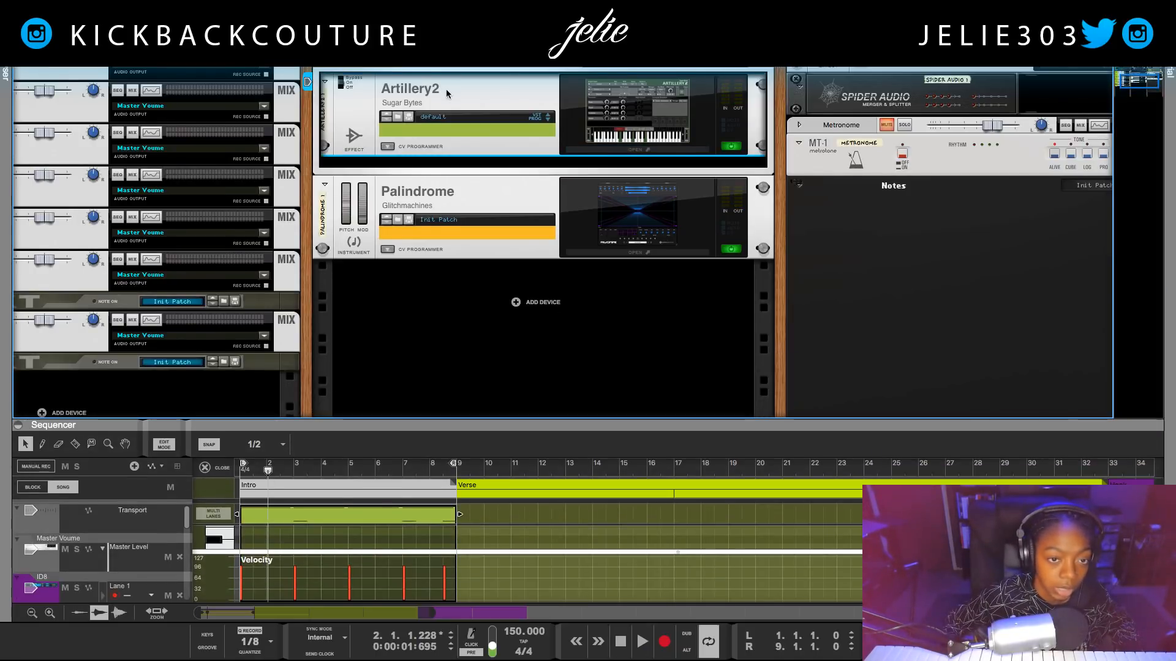
# - Add the Glitchmachines Hysteresis effect after Artillery2 in the Palindrome 1 channel's insert effects
pyautogui.scroll(5, 446, 91)
pyautogui.scroll(-1, 436, 395)
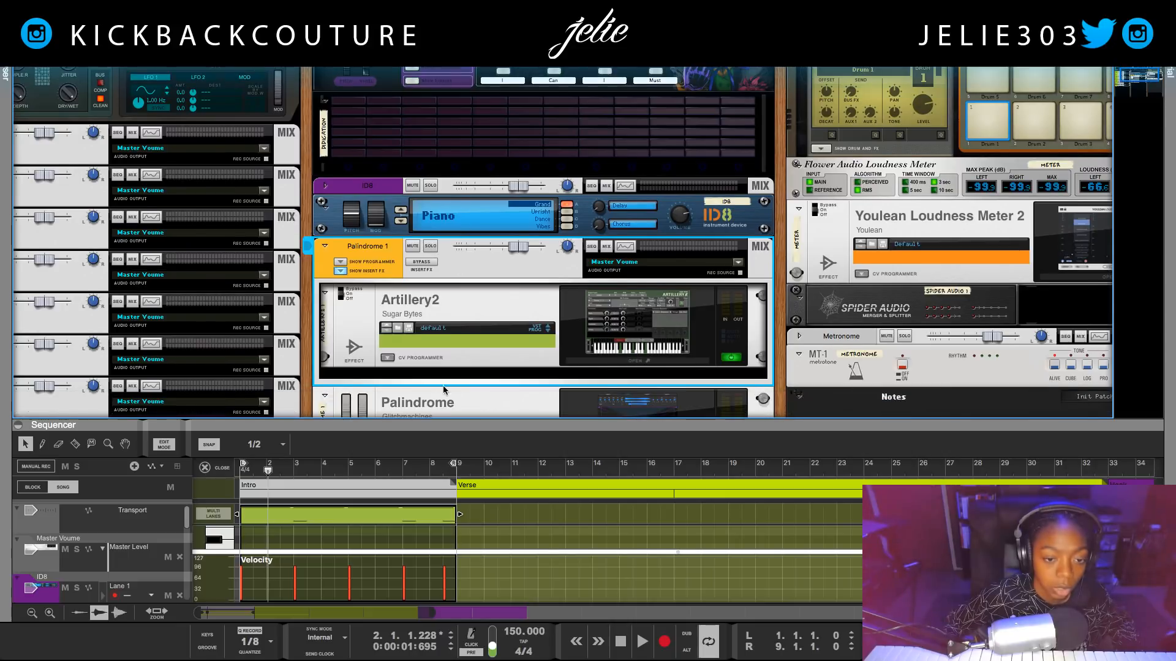
pyautogui.scroll(-1, 437, 395)
pyautogui.rightClick(441, 349)
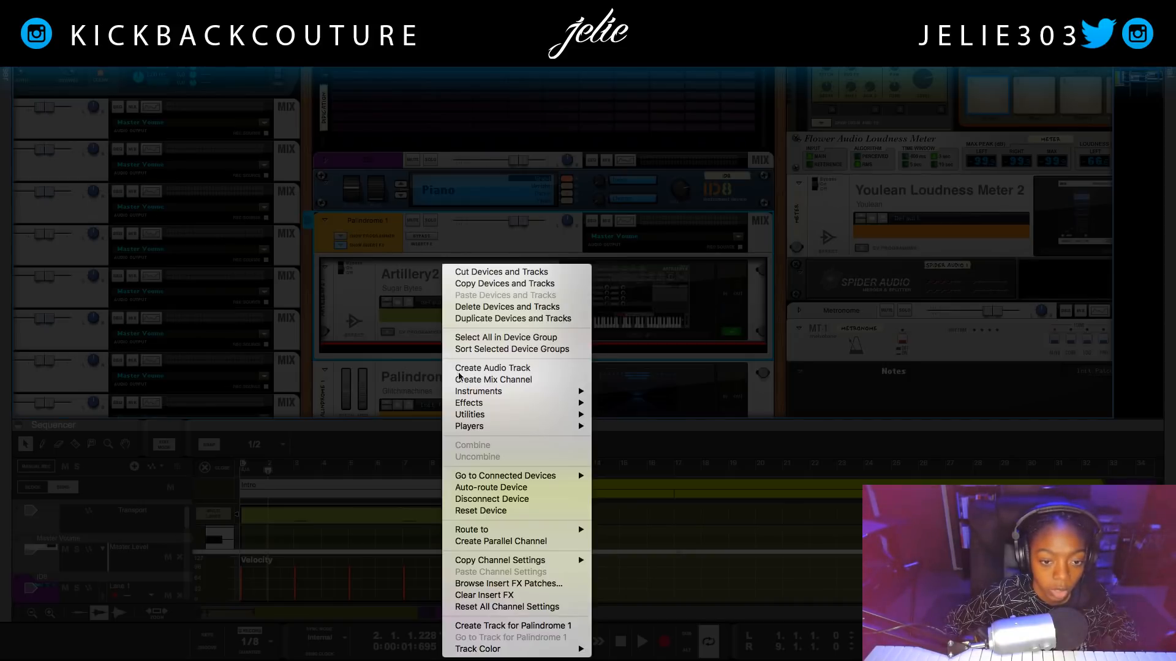
pyautogui.moveTo(469, 403)
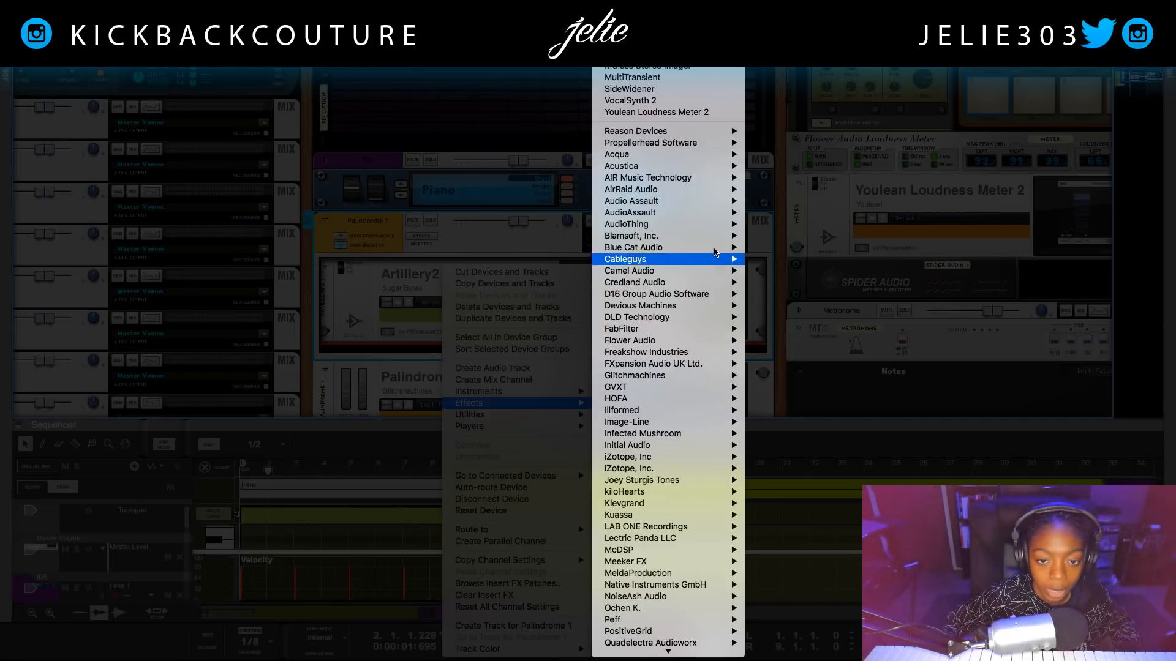
pyautogui.moveTo(713, 259)
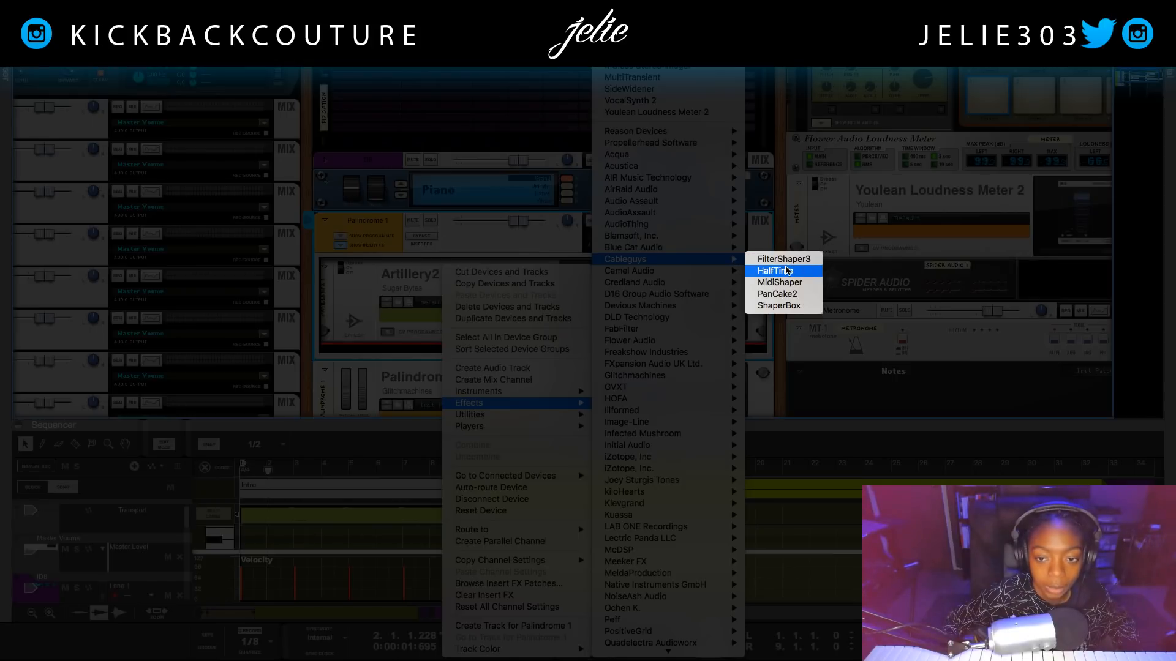
pyautogui.moveTo(651, 427)
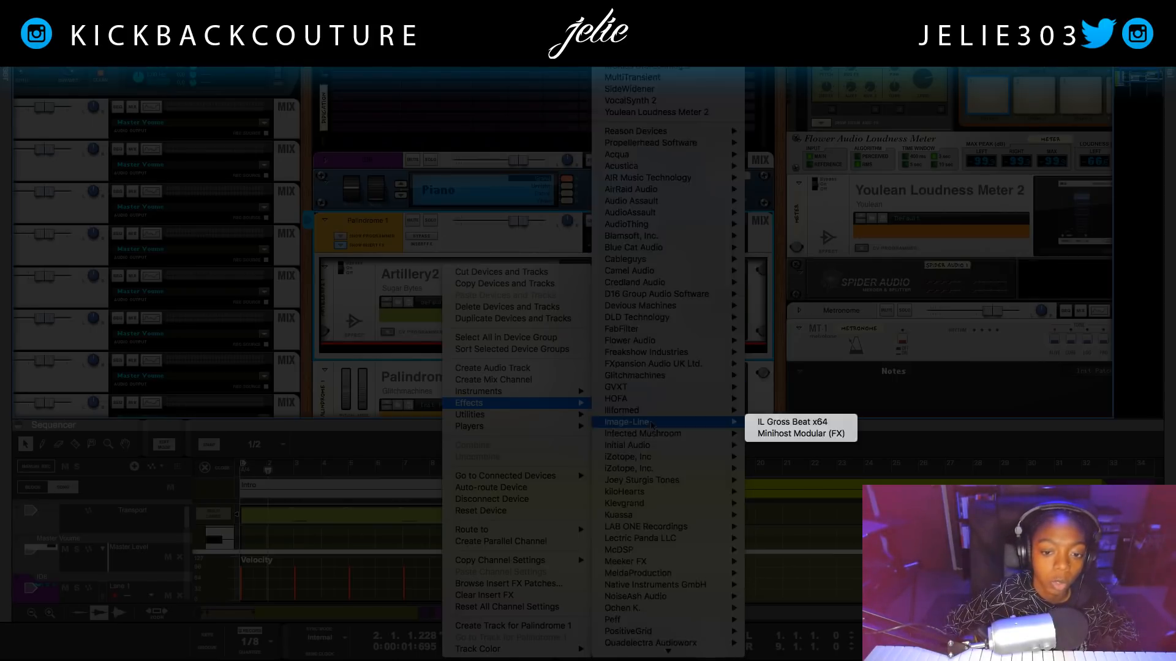
pyautogui.moveTo(663, 381)
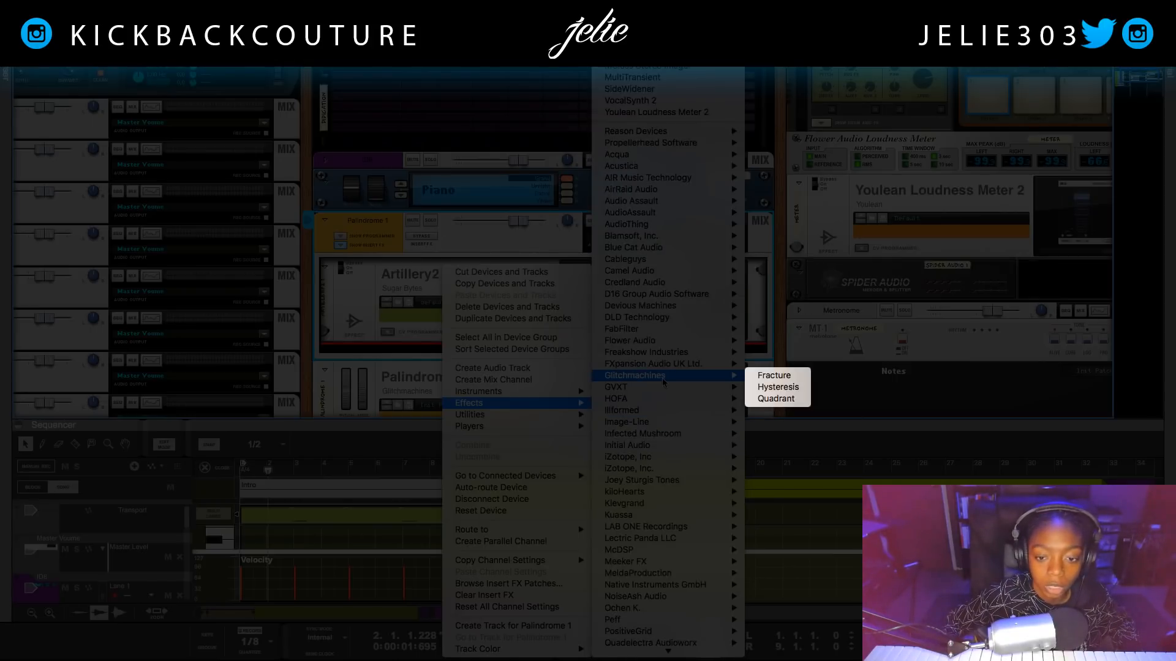
pyautogui.click(777, 387)
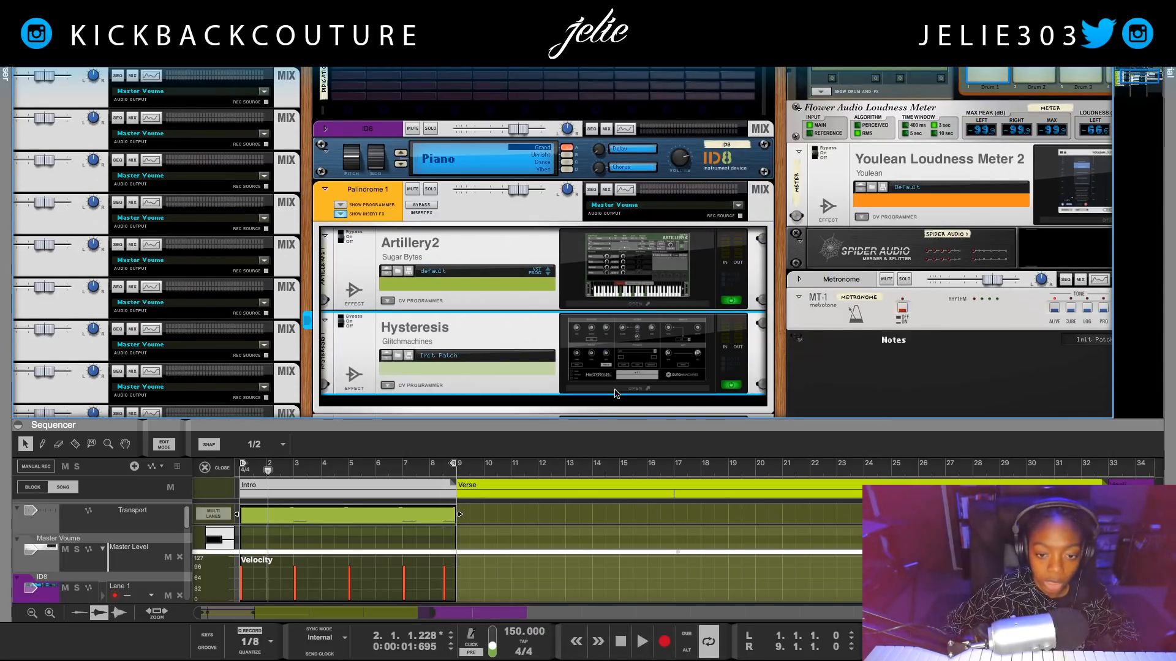
# - Open the Hysteresis editor, audition its presets during playback ending on TH_Arch0xff, and close the editor
pyautogui.click(615, 391)
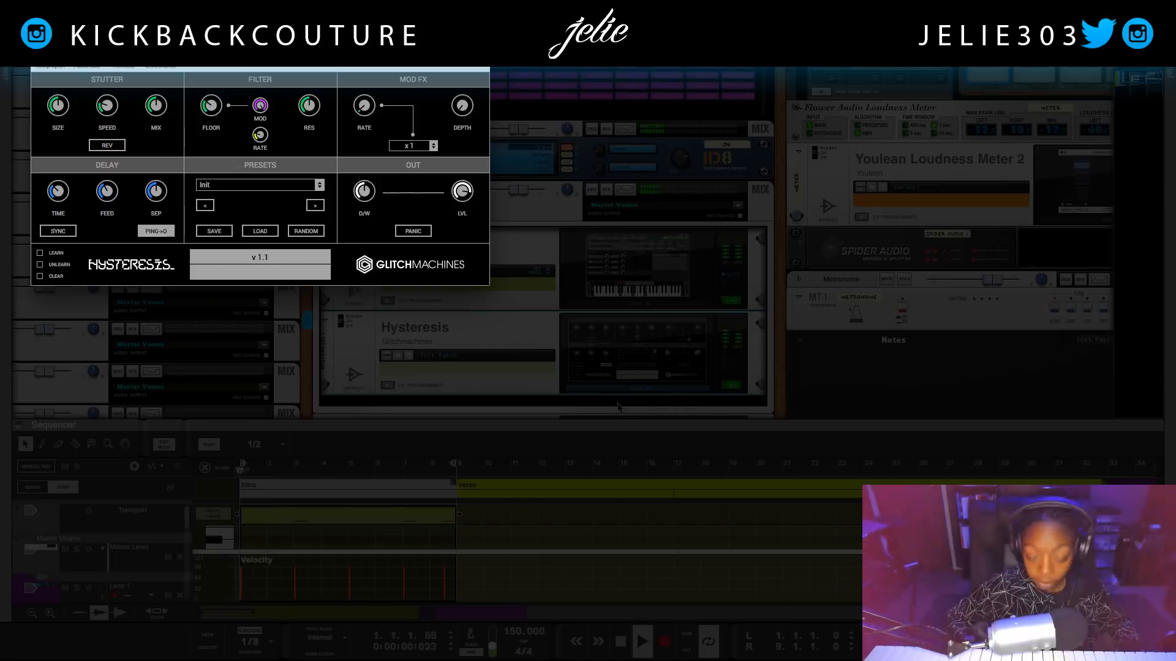
pyautogui.moveTo(305, 40); pyautogui.dragTo(425, 111)
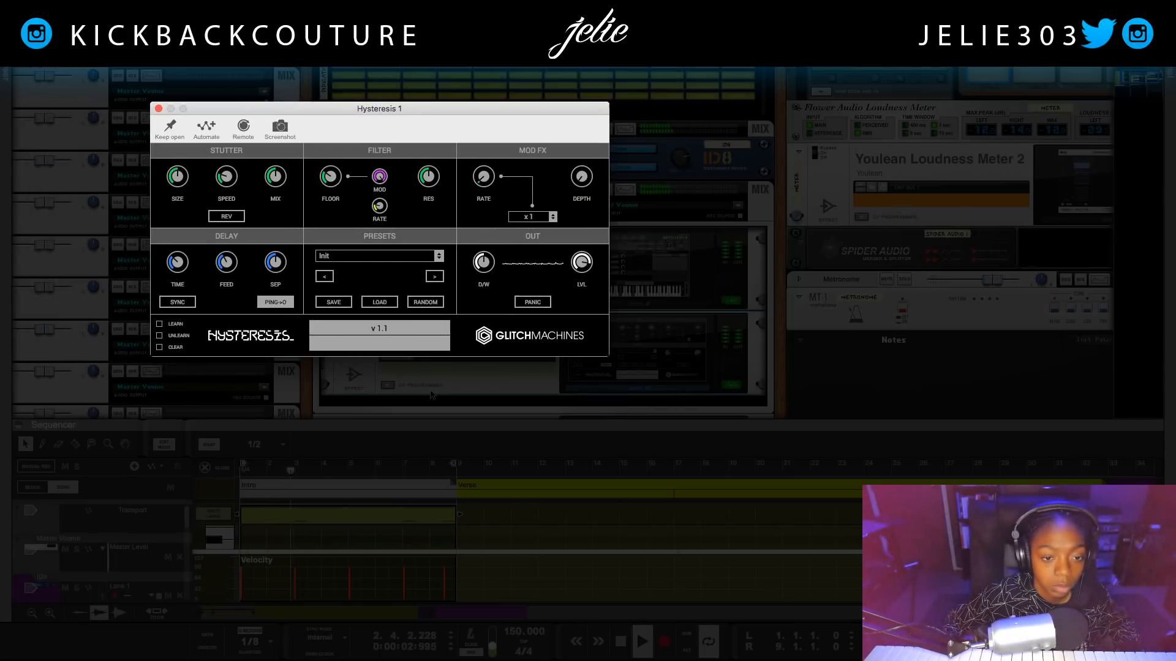
pyautogui.click(436, 279)
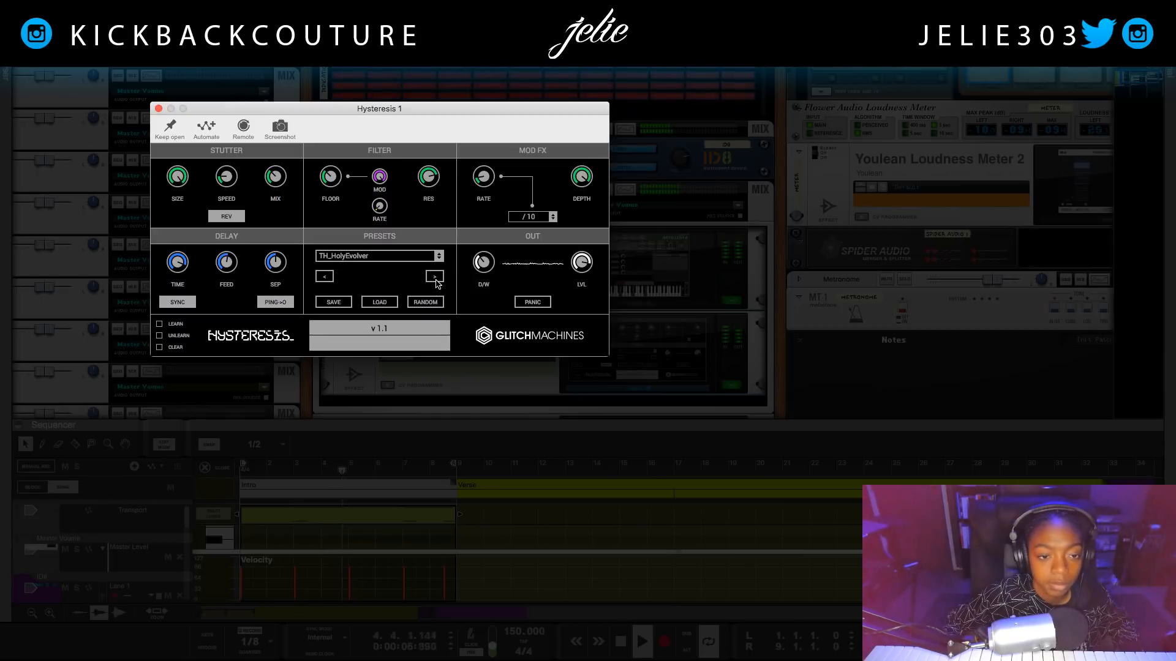
pyautogui.click(436, 280)
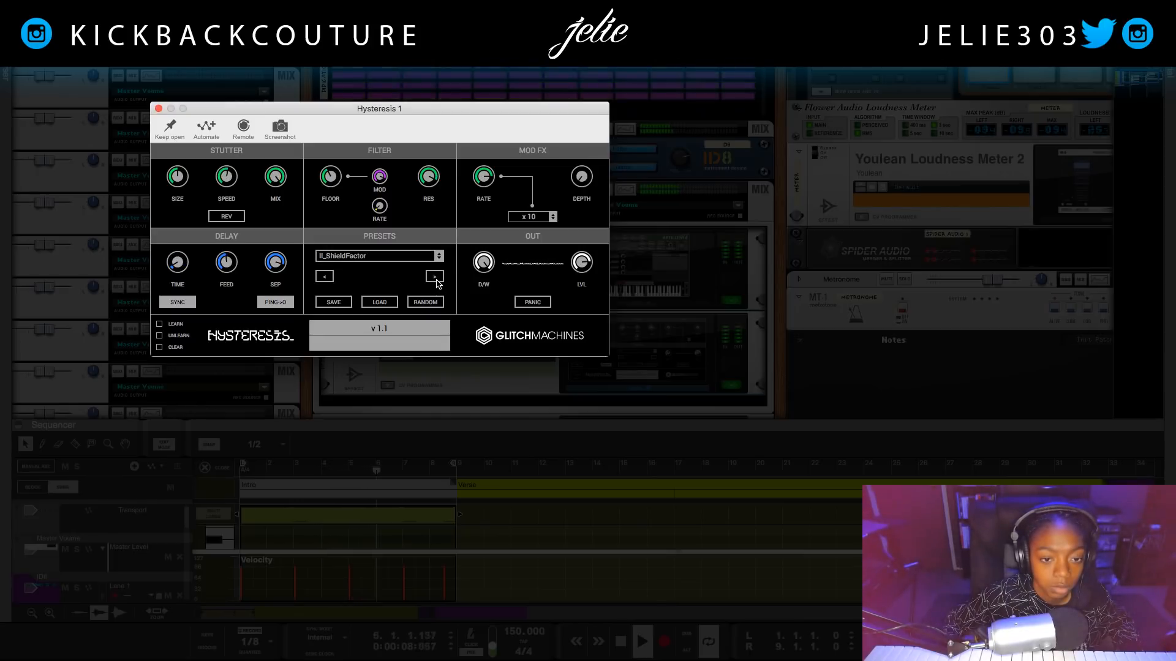
pyautogui.click(435, 278)
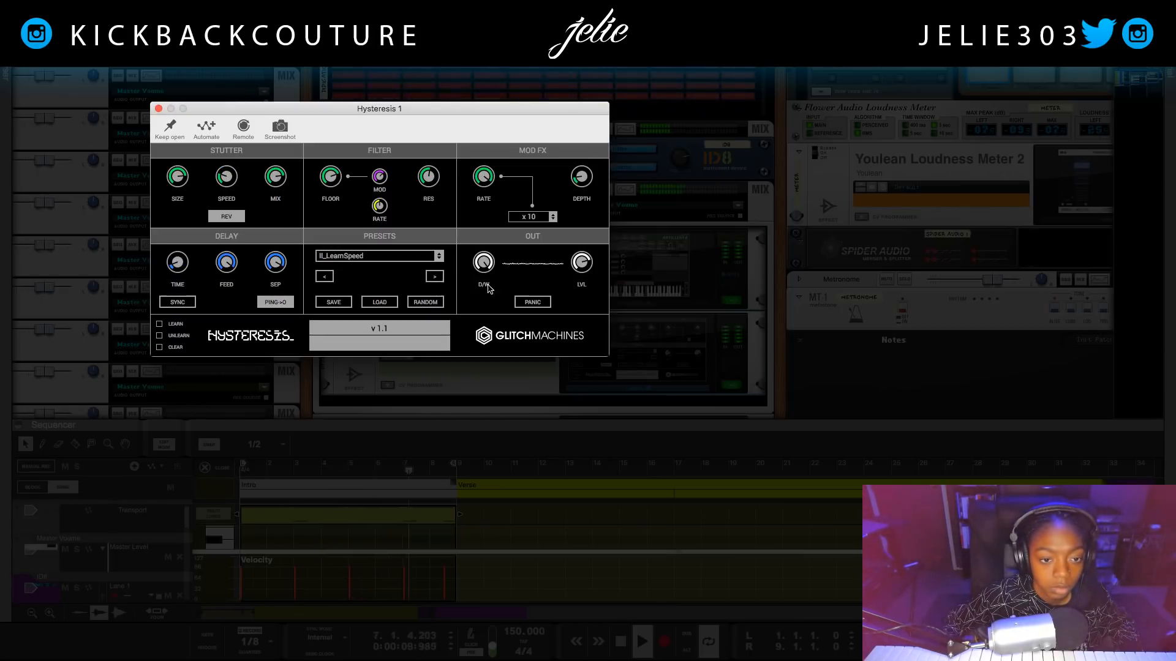
pyautogui.moveTo(486, 281); pyautogui.dragTo(483, 307)
pyautogui.click(435, 277)
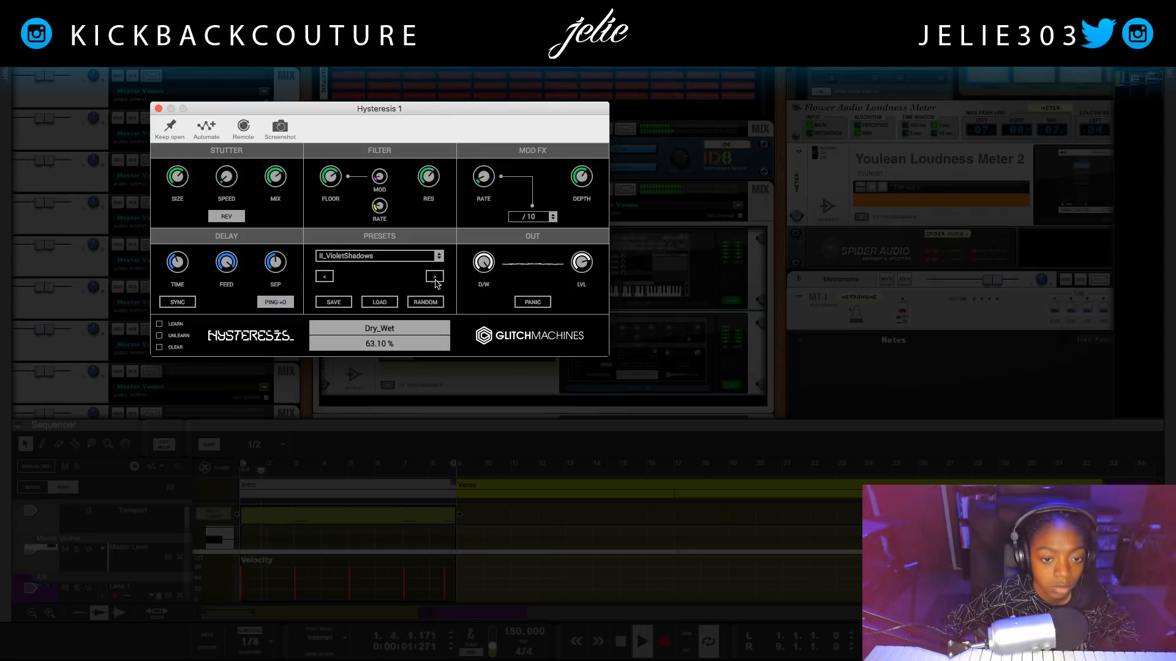
pyautogui.click(435, 277)
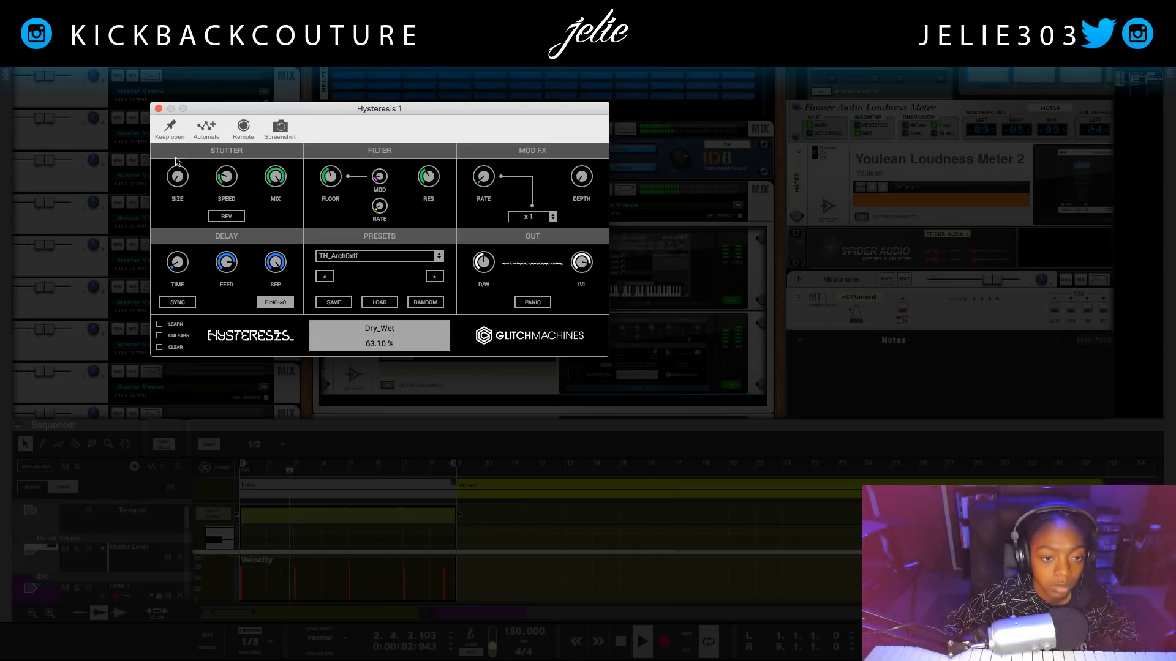
pyautogui.click(160, 109)
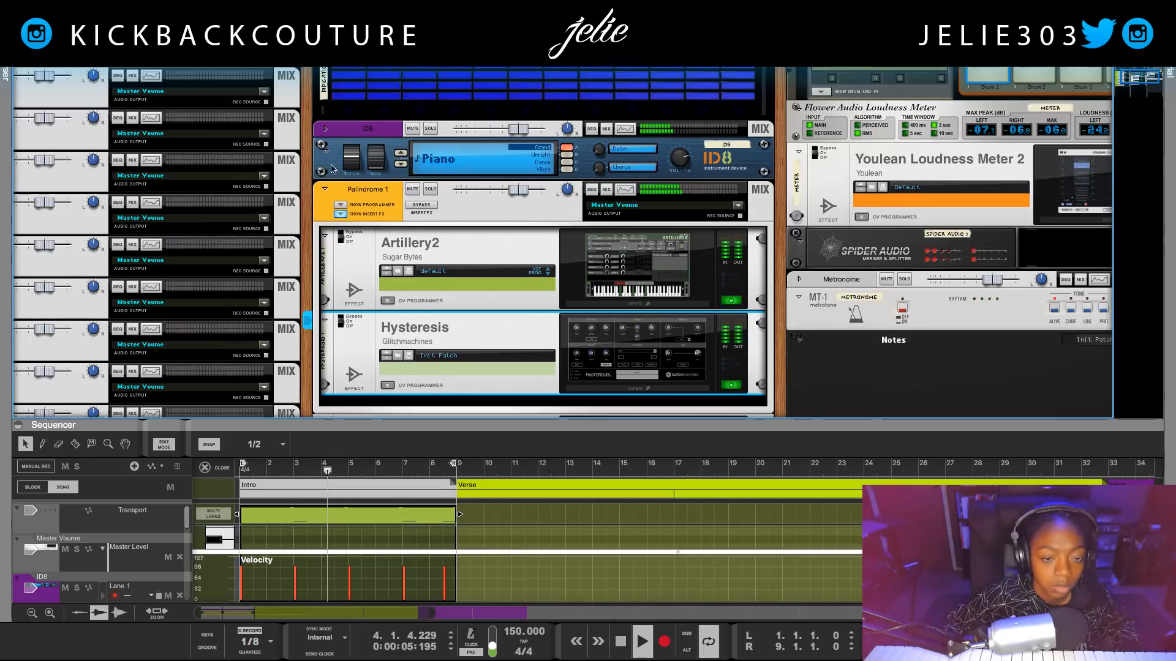
# - Add the Cableguys HalfTime effect after Hysteresis in the insert chain and close its editor
pyautogui.rightClick(475, 392)
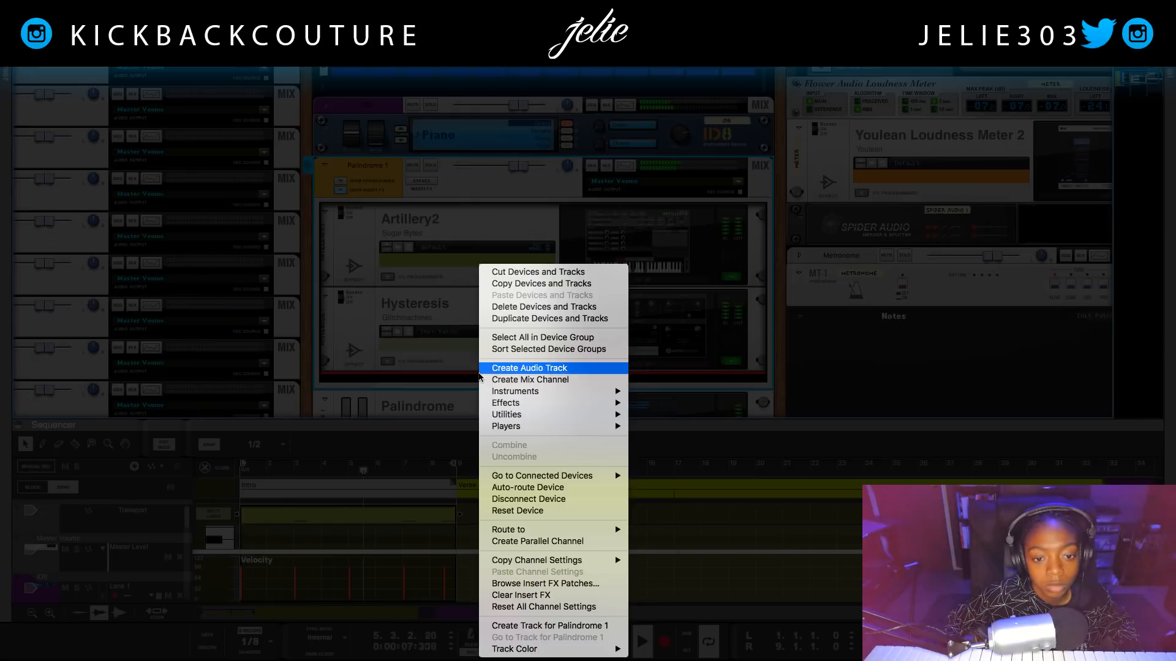
pyautogui.moveTo(520, 403)
pyautogui.moveTo(742, 275)
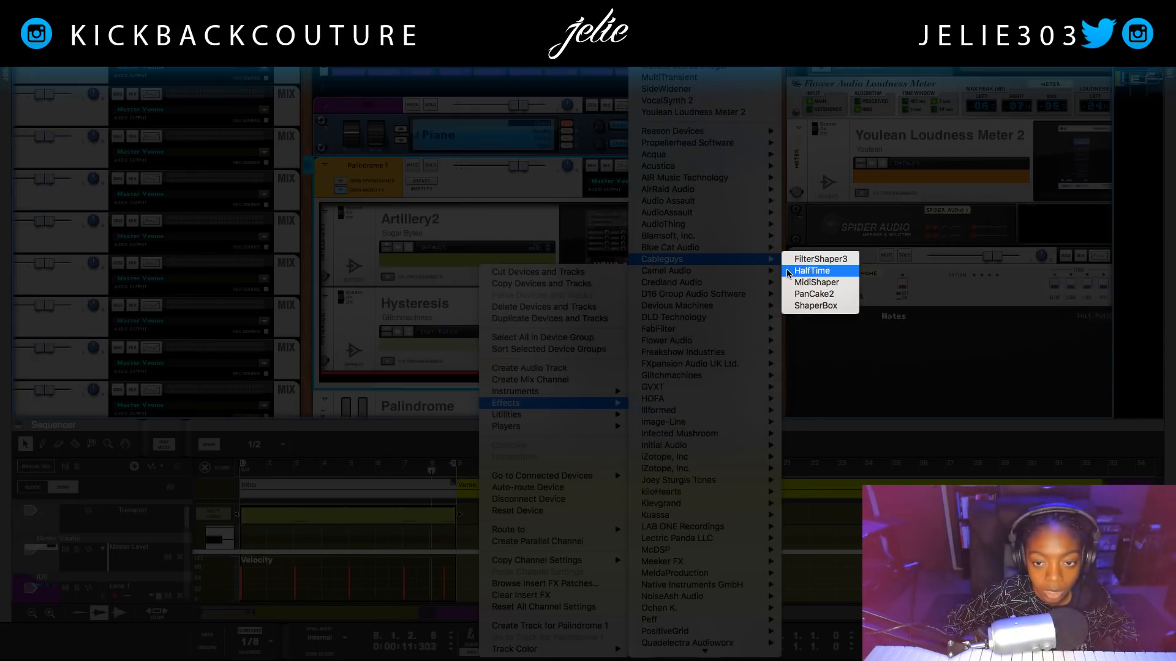
pyautogui.click(818, 270)
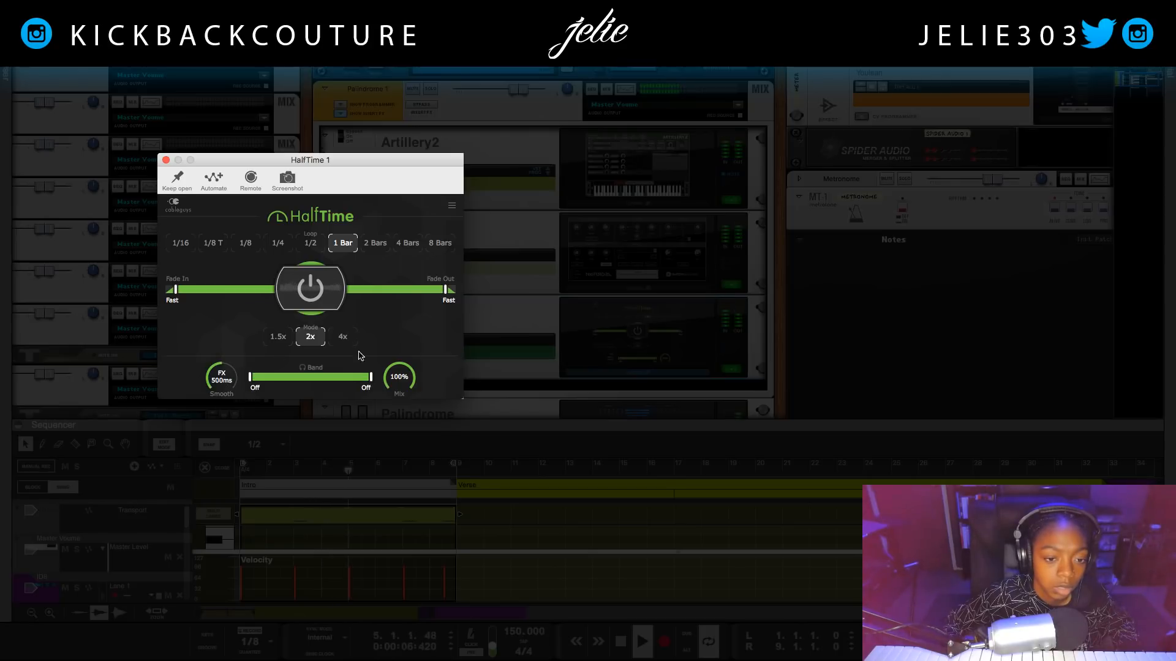
pyautogui.click(166, 160)
# - Add the kiloHearts Pitch Shifter after HalfTime in the Palindrome 1 insert effects
pyautogui.scroll(-1, 499, 367)
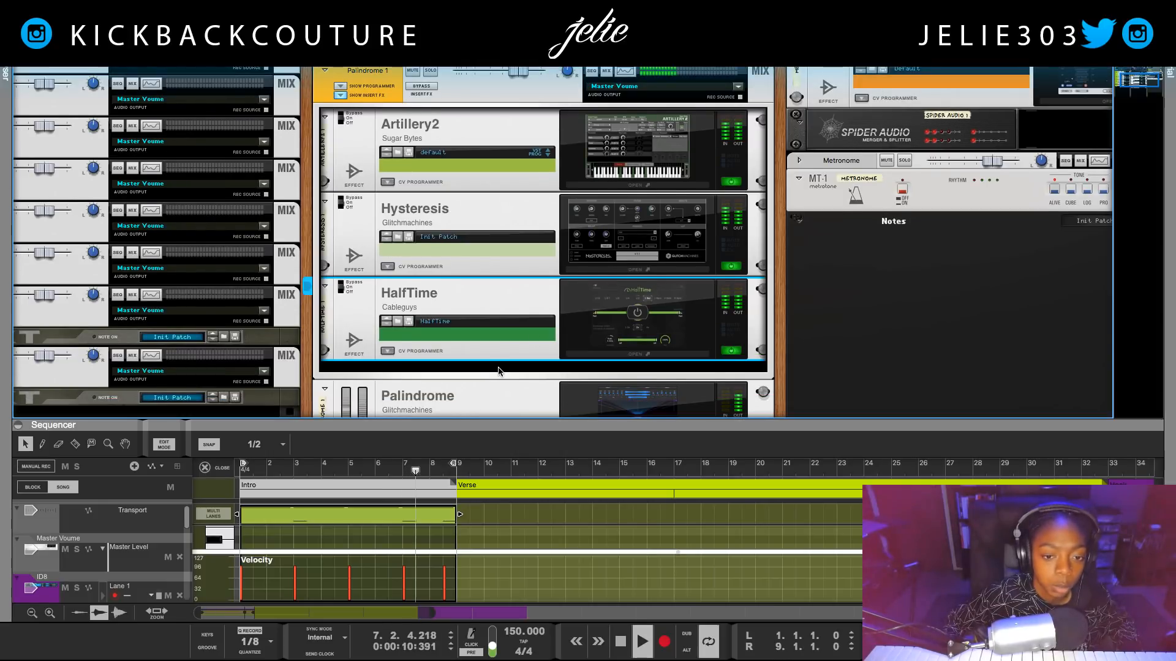
pyautogui.rightClick(499, 371)
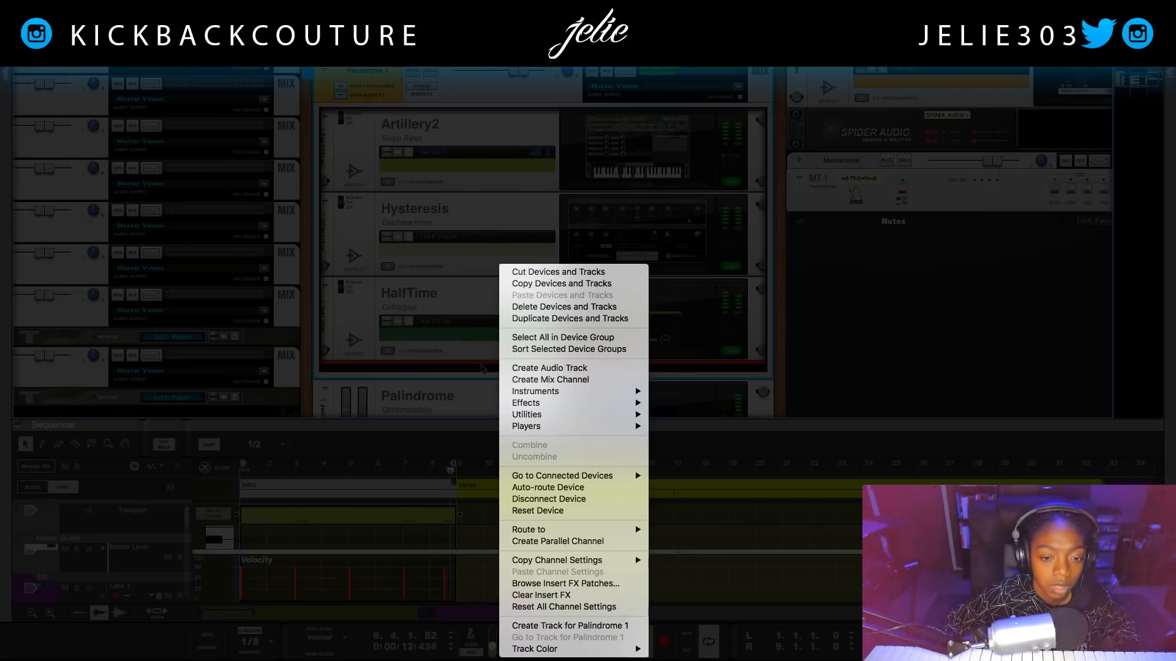
pyautogui.click(483, 370)
pyautogui.rightClick(566, 371)
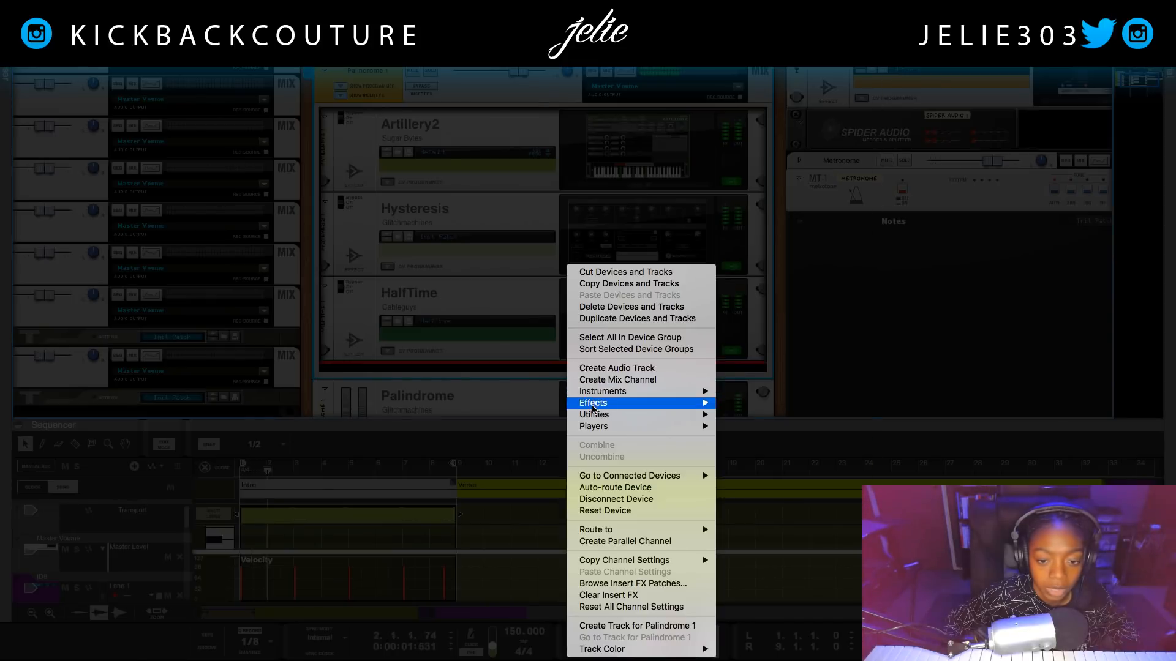
pyautogui.moveTo(593, 407)
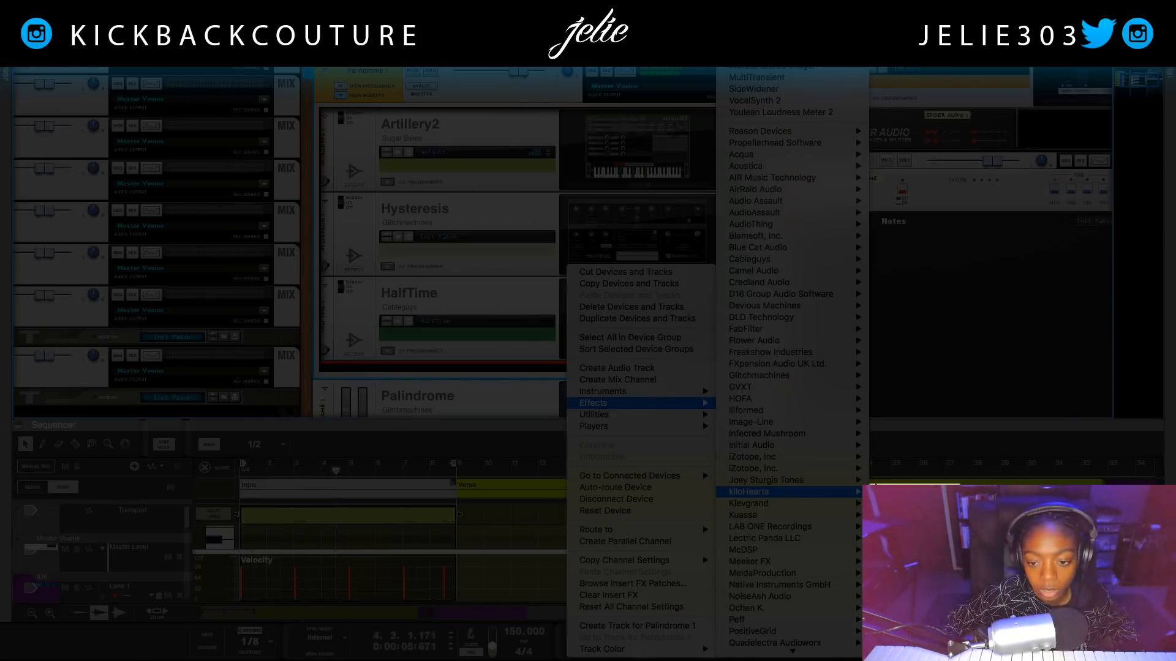
pyautogui.click(906, 539)
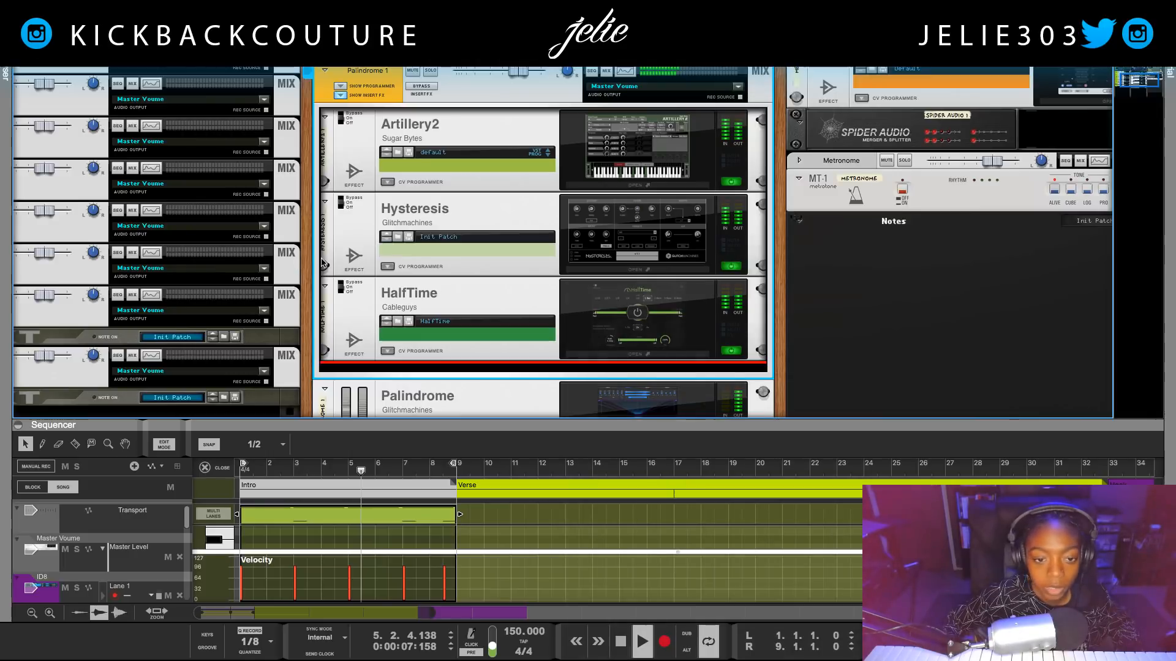
# - Set the Pitch Shifter's Pitch to +12.07, raise its Grain size to maximum, and play the result
pyautogui.moveTo(387, 389); pyautogui.dragTo(378, 391)
pyautogui.press('space')
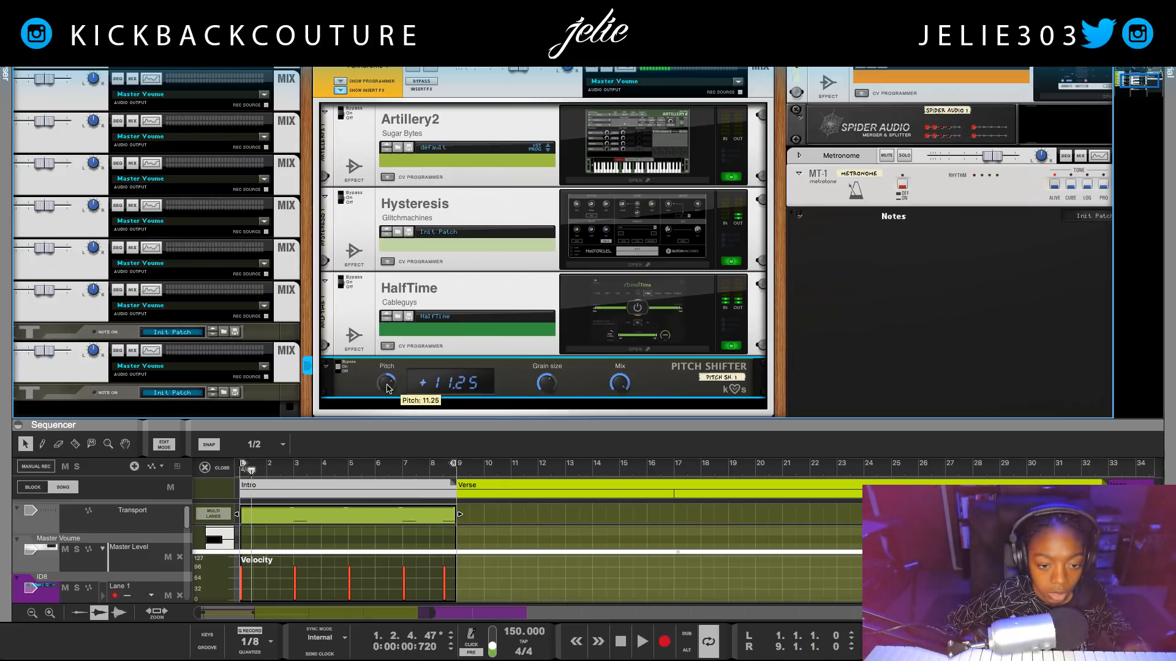
pyautogui.moveTo(386, 387); pyautogui.dragTo(388, 383)
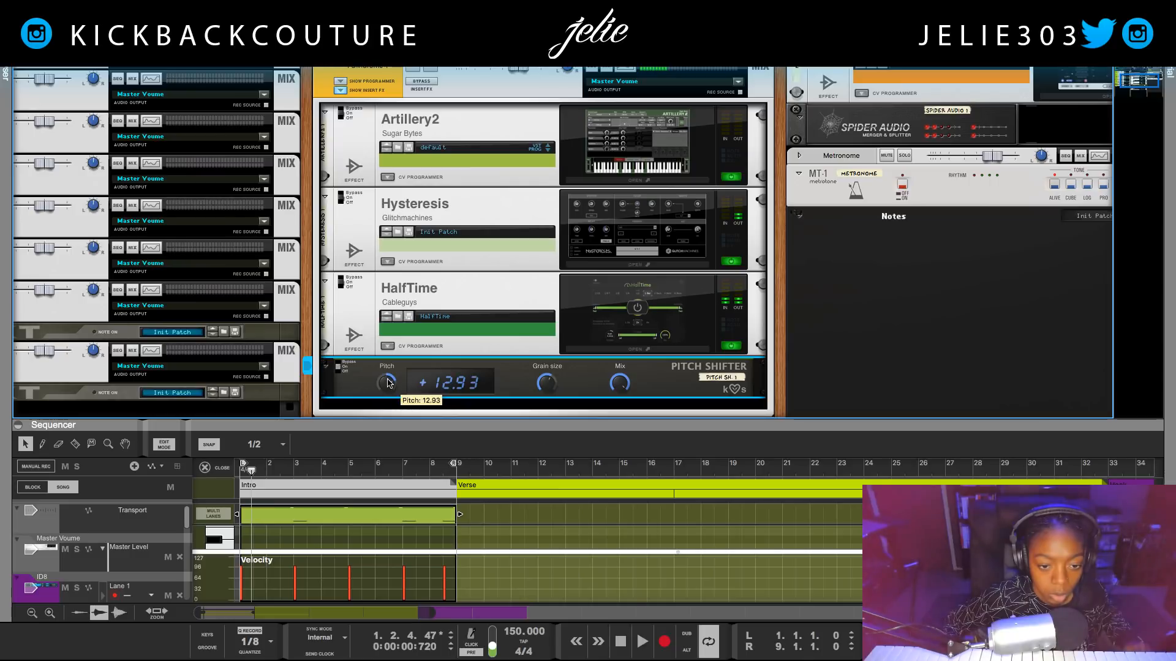
pyautogui.click(432, 385)
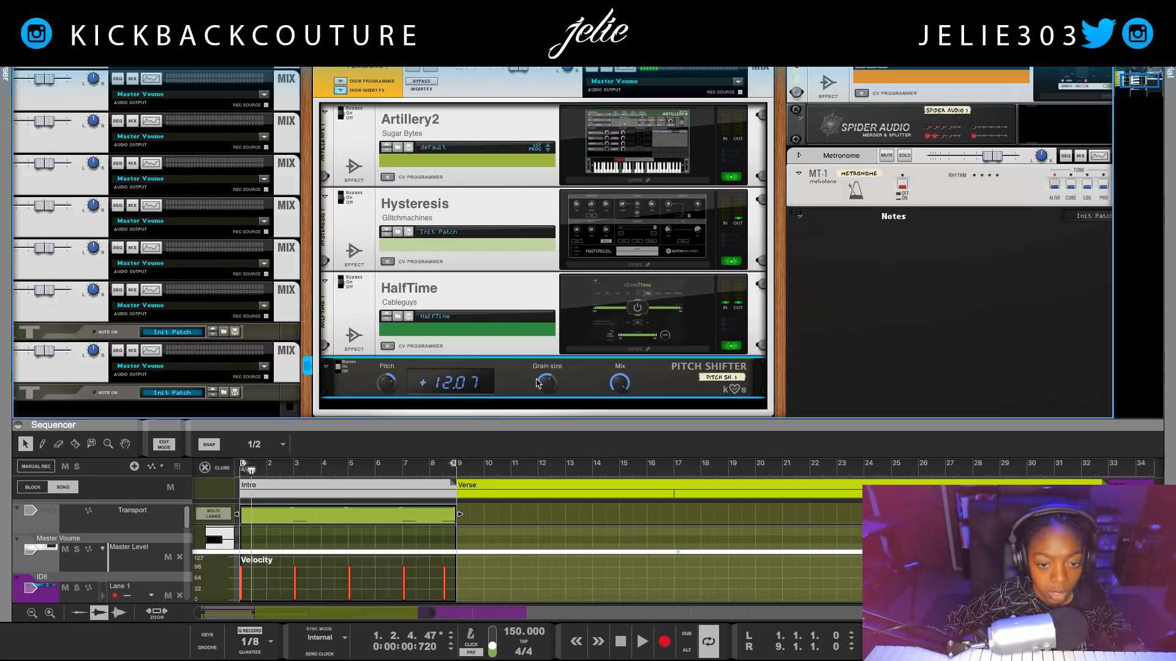
pyautogui.press('space')
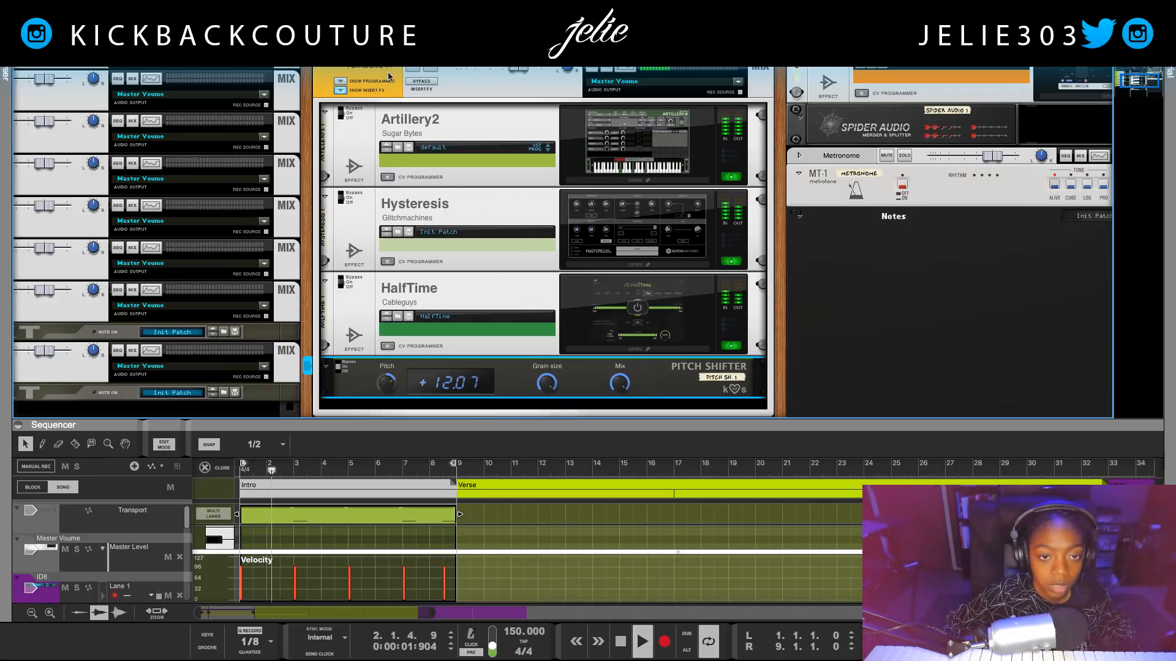
# - Solo the Palindrome 1 channel, sweep the Pitch Shifter's Grain size to minimum and back to maximum while listening, and unsolo the channel
pyautogui.click(432, 69)
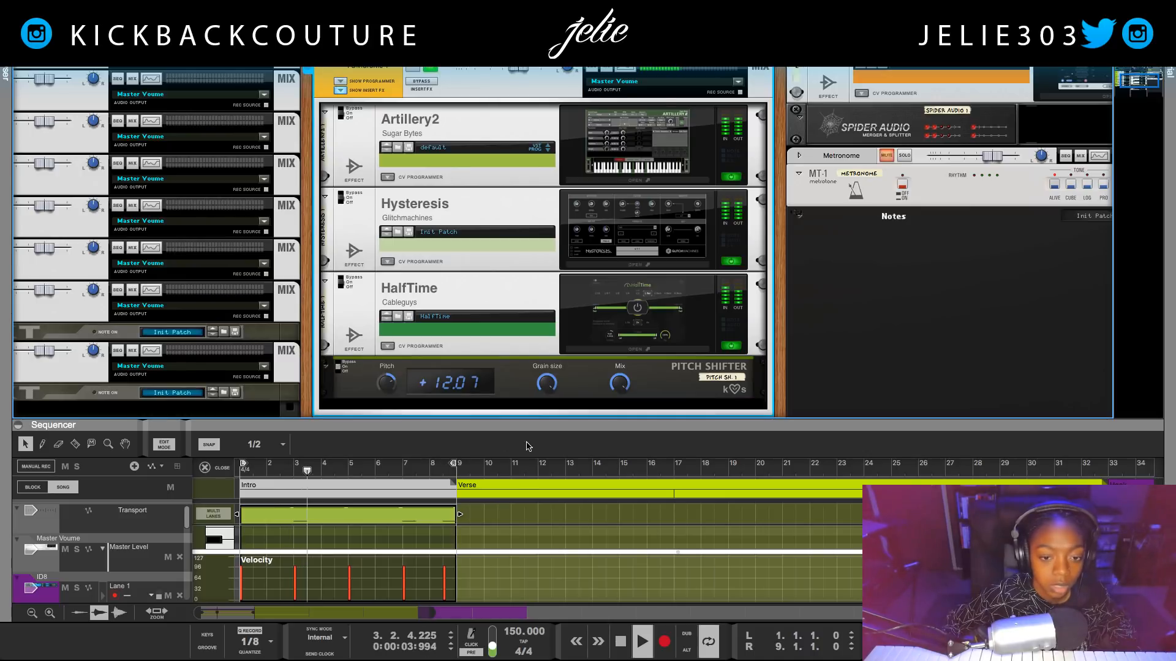
pyautogui.moveTo(546, 383); pyautogui.dragTo(553, 510)
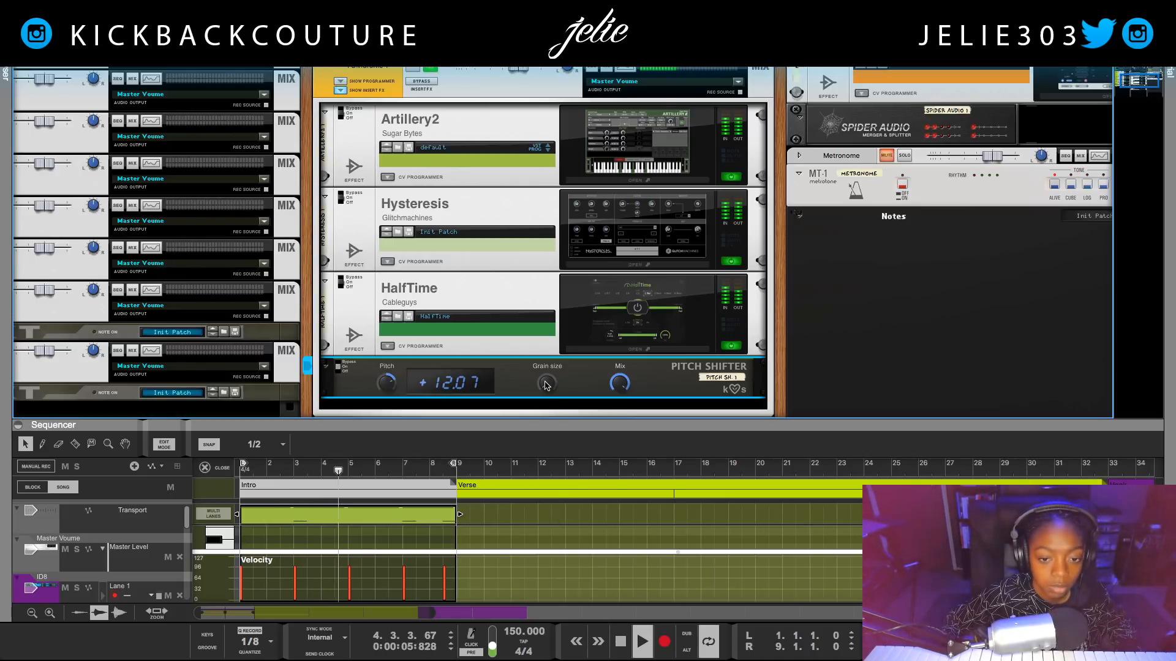
pyautogui.moveTo(547, 383); pyautogui.dragTo(437, 134)
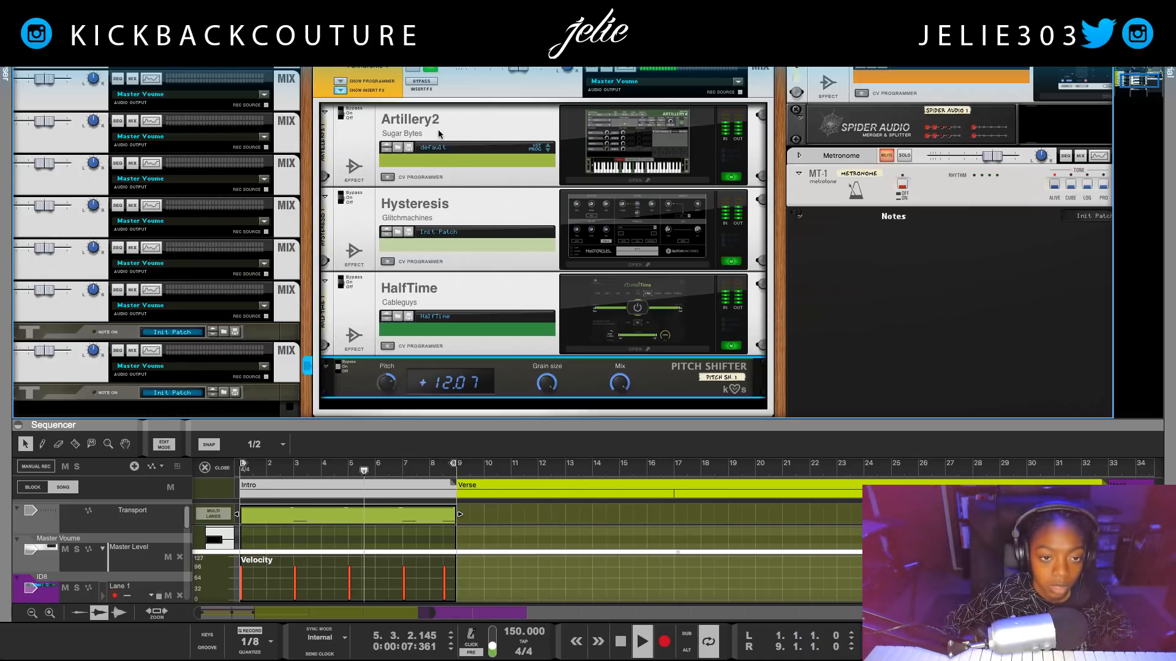
pyautogui.click(431, 68)
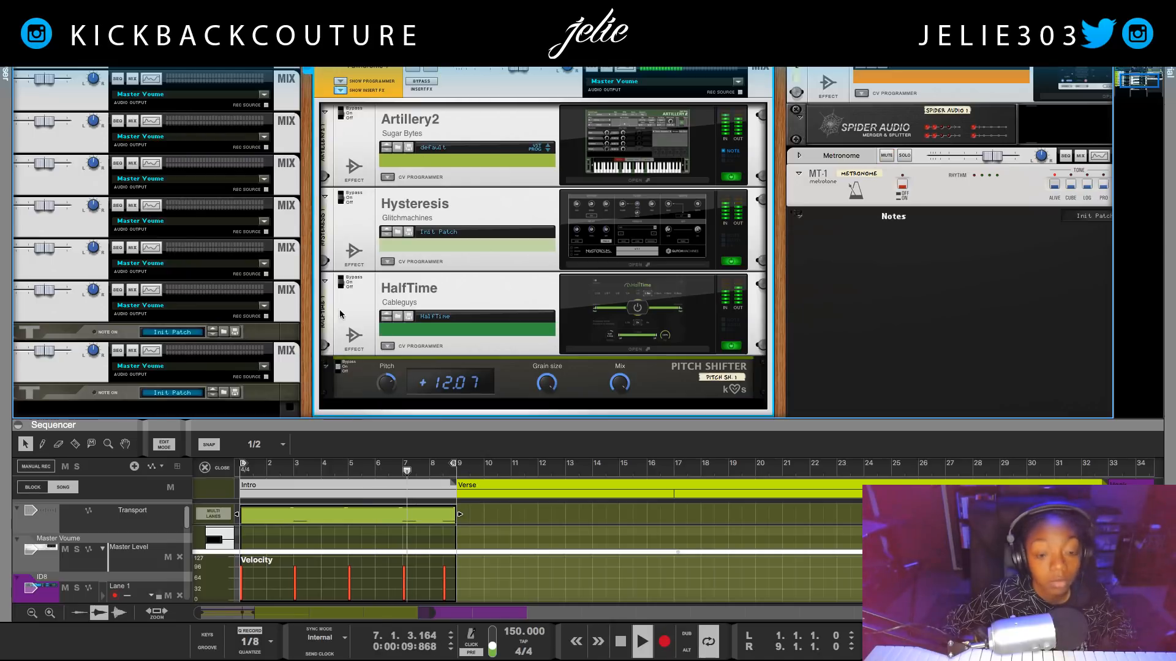
# - Open the Spectrum EQ for the Palindrome 1 channel and enable its high-pass and low-pass filters
pyautogui.scroll(1, 585, 289)
pyautogui.scroll(2, 585, 289)
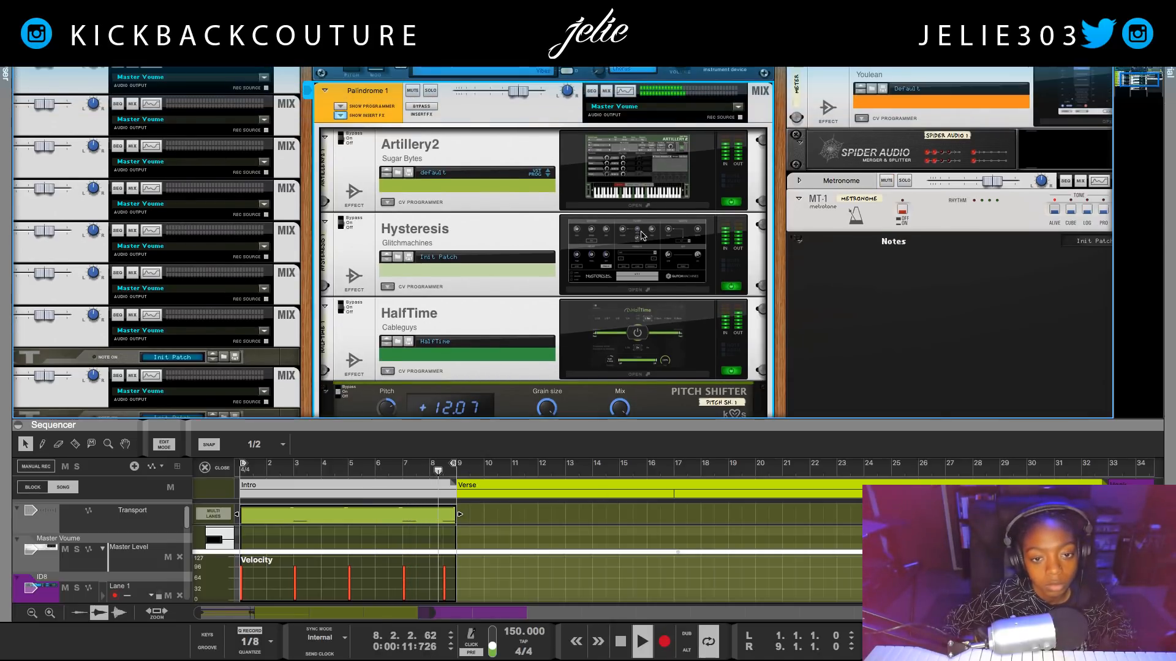
pyautogui.click(624, 118)
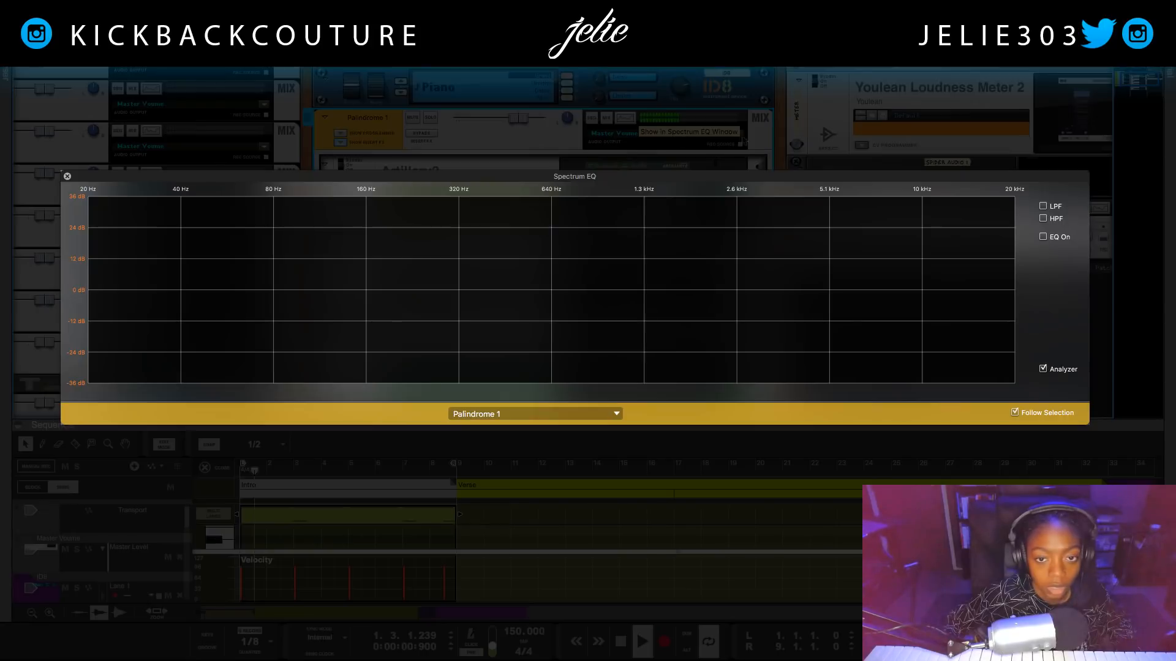
pyautogui.click(1044, 219)
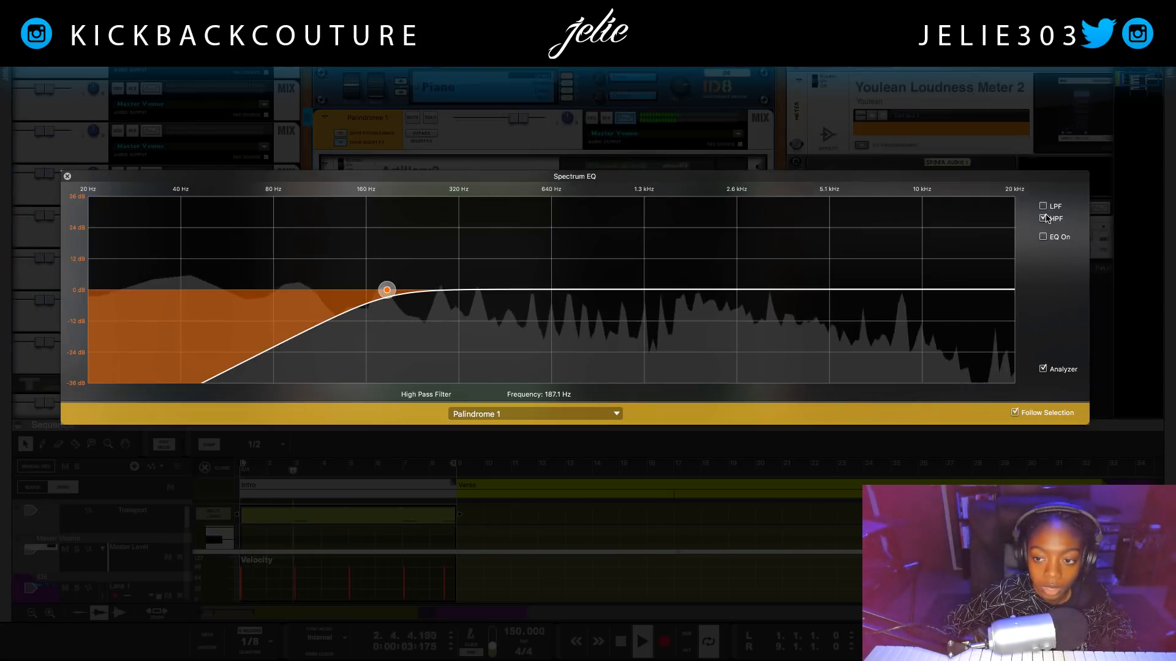
pyautogui.click(1043, 206)
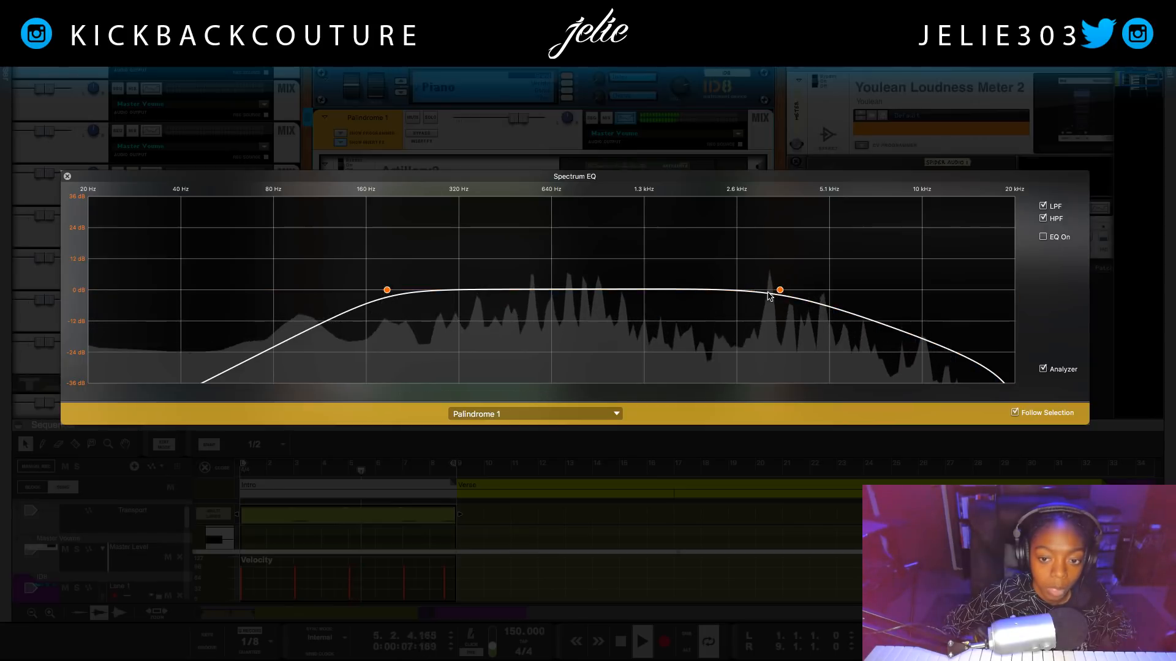
# - Lower the Palindrome 1 low-pass filter to about 1.5 kHz, set the high-pass filter to 247.8 Hz, and close the Spectrum EQ
pyautogui.moveTo(780, 290); pyautogui.dragTo(667, 290)
pyautogui.moveTo(387, 289); pyautogui.dragTo(424, 290)
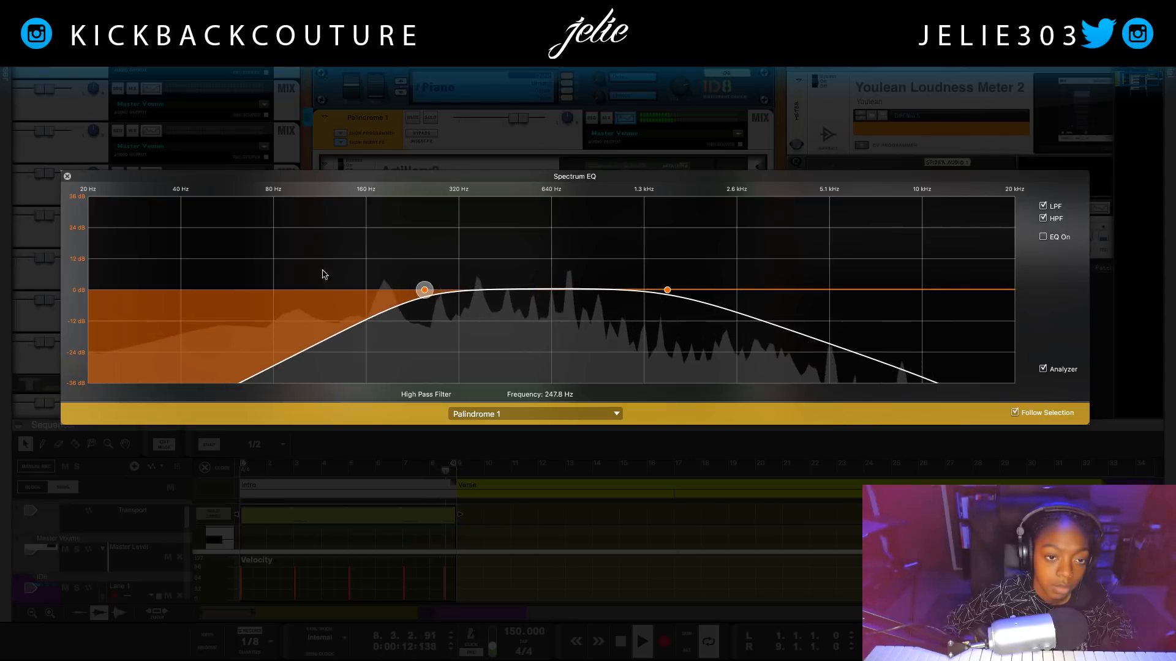
pyautogui.click(67, 176)
# - Switch off the Hysteresis insert, play the loop to hear the sound without it, and switch Hysteresis on again
pyautogui.scroll(-4, 516, 269)
pyautogui.scroll(1, 674, 261)
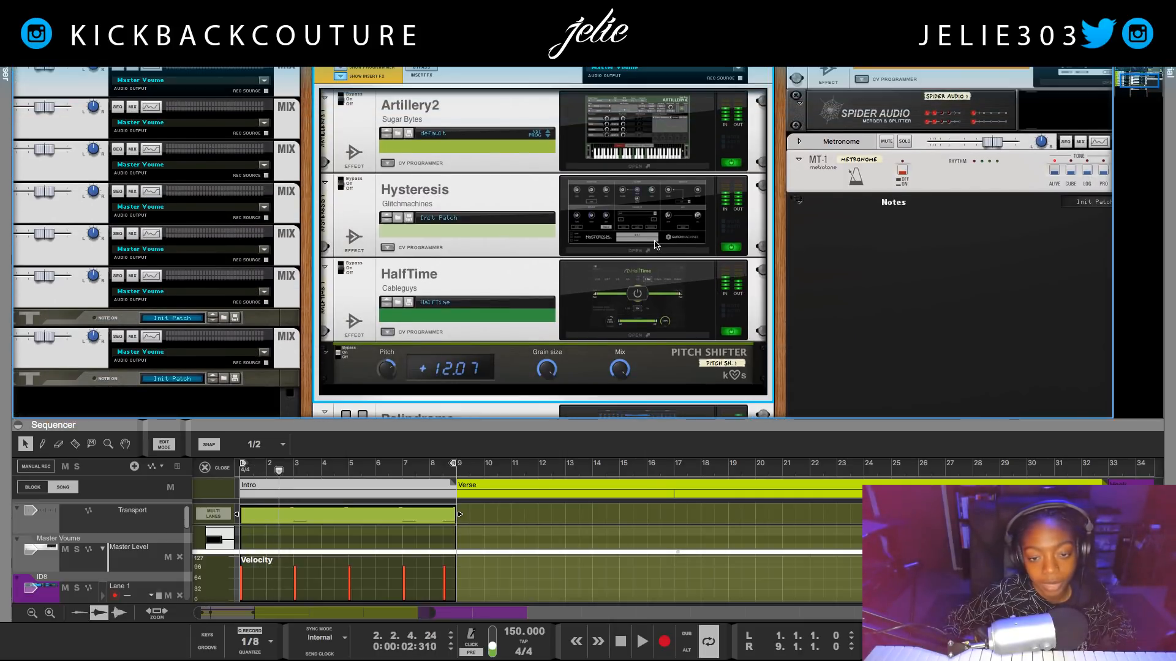
pyautogui.click(733, 248)
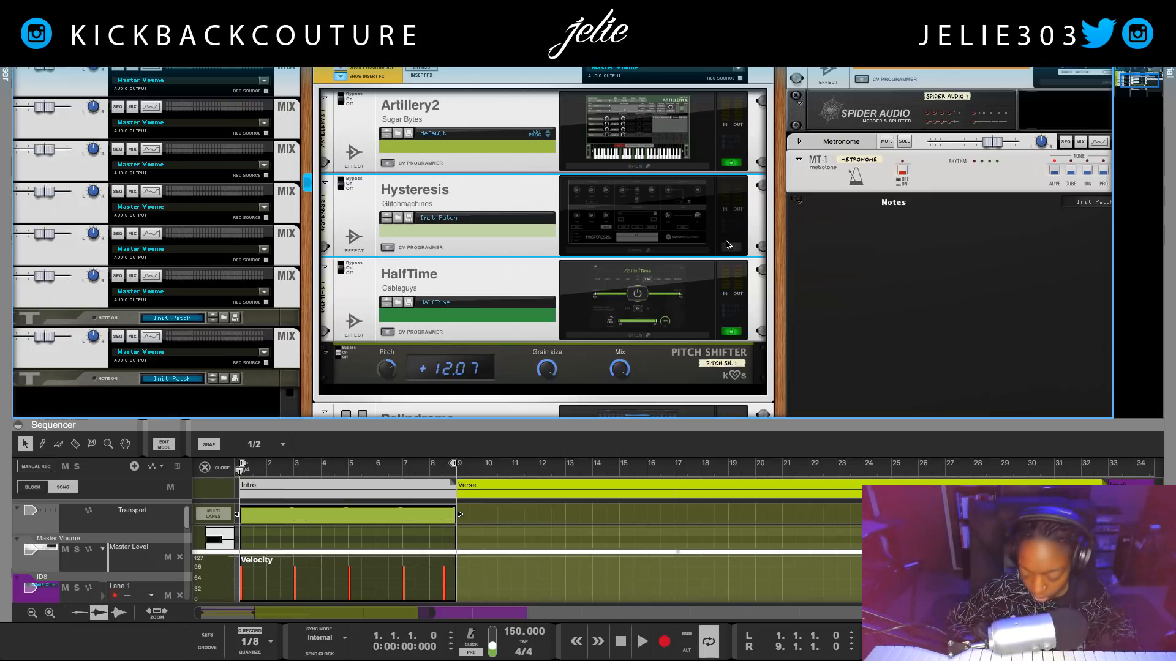
pyautogui.press('space')
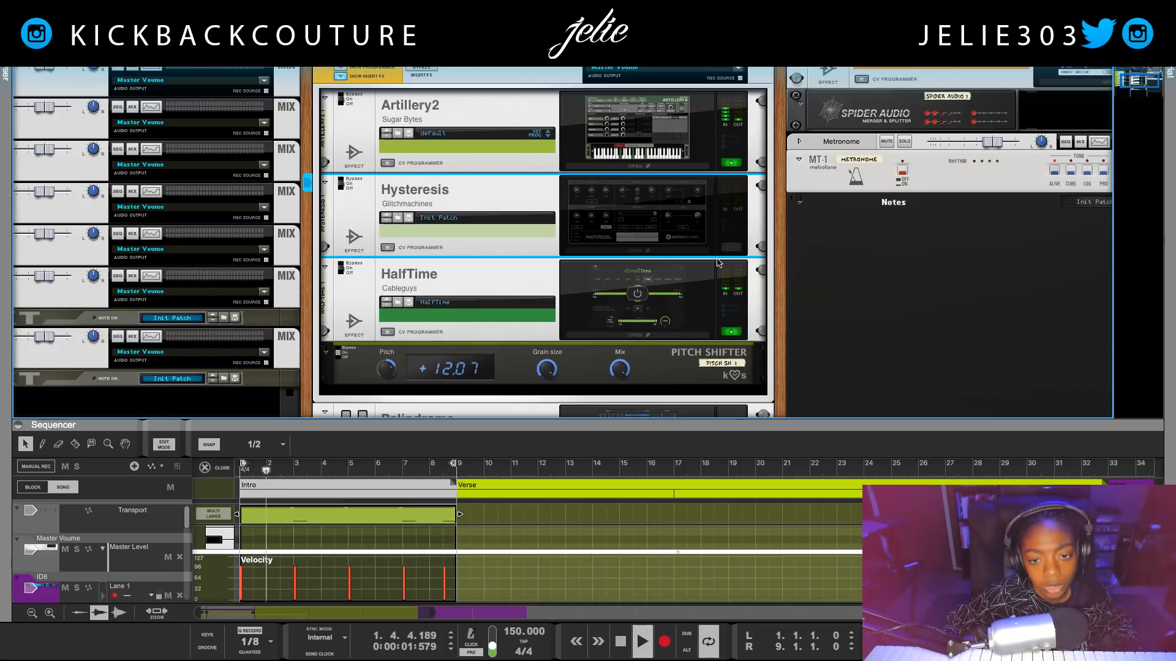
pyautogui.click(730, 248)
# - Audition Hysteresis presets during playback, including IL_PowerChords and AR_DistantShots, load AR_StellarMessages, and close the plugin window
pyautogui.click(635, 250)
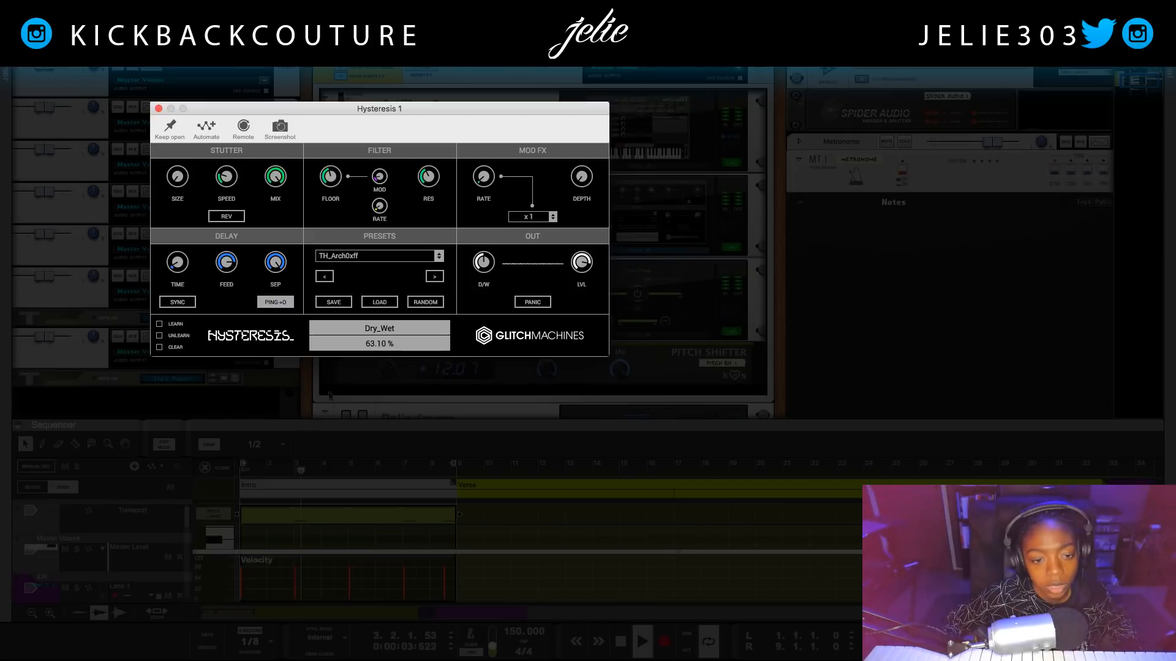
pyautogui.click(435, 277)
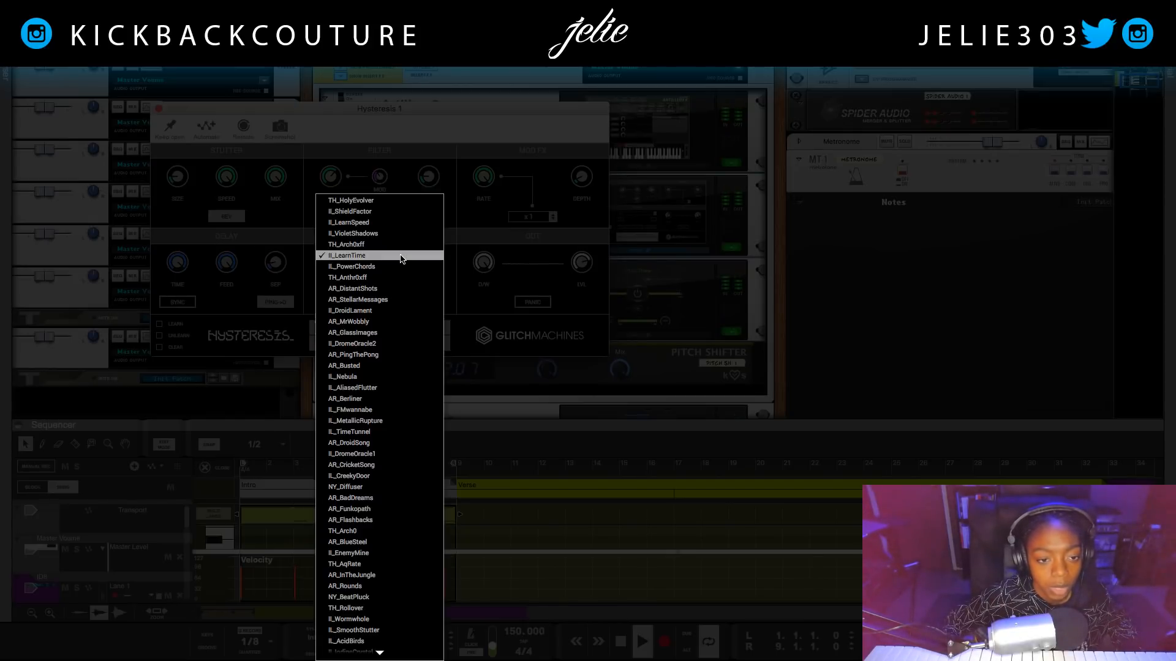
pyautogui.scroll(-2, 368, 343)
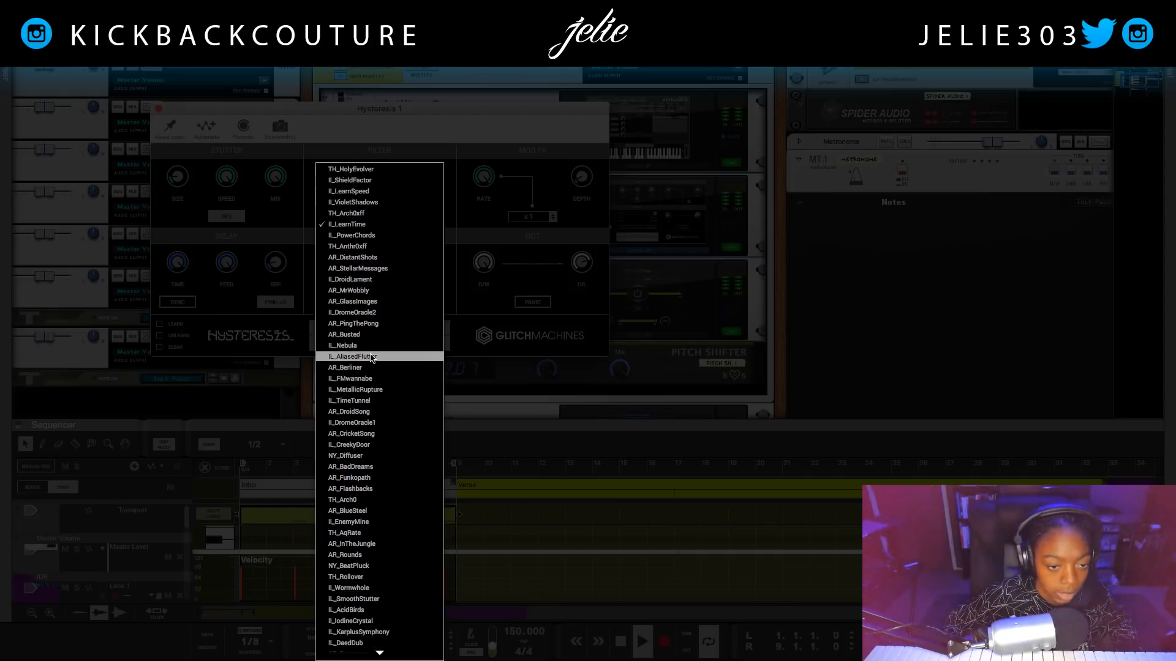
pyautogui.click(347, 512)
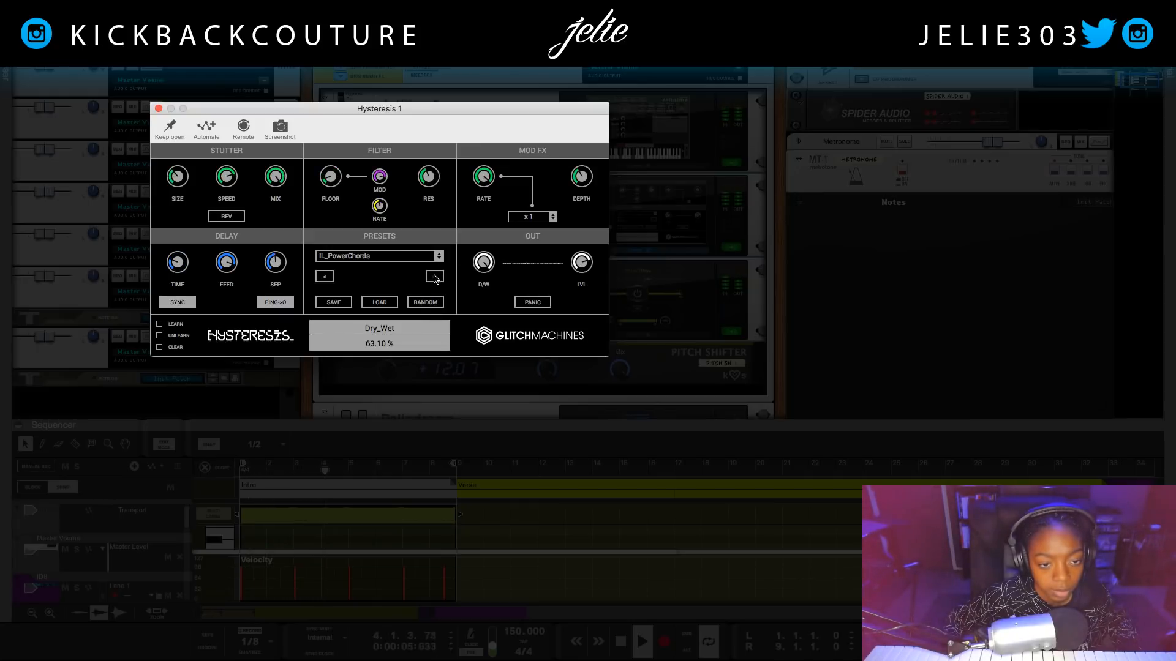
pyautogui.click(434, 277)
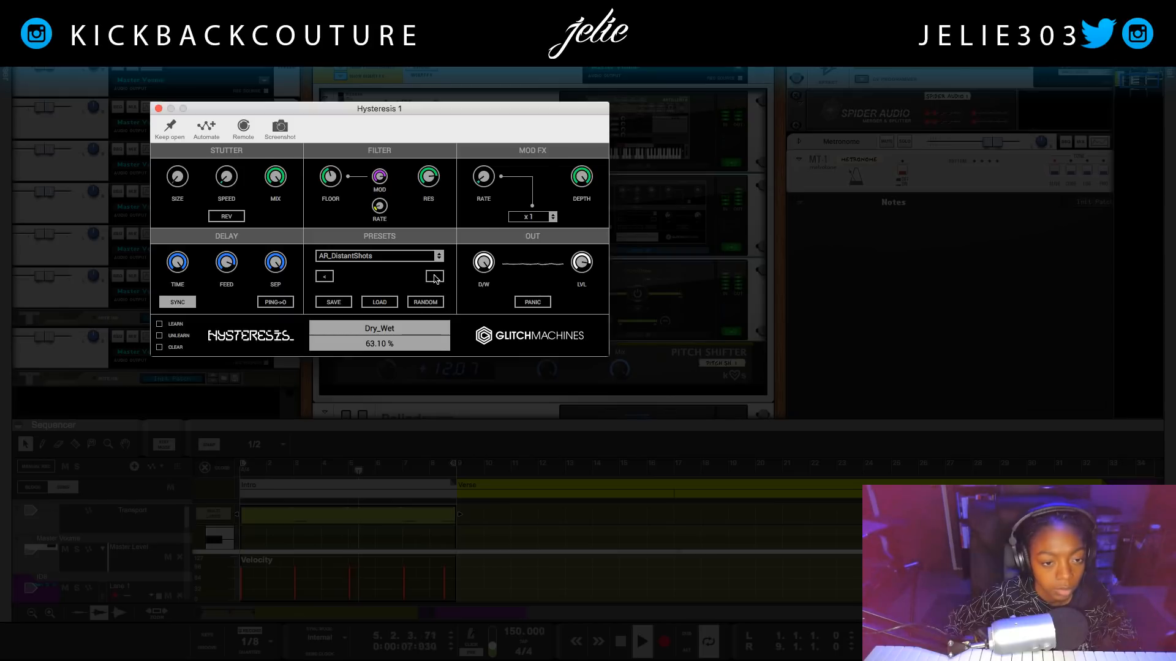
pyautogui.click(434, 277)
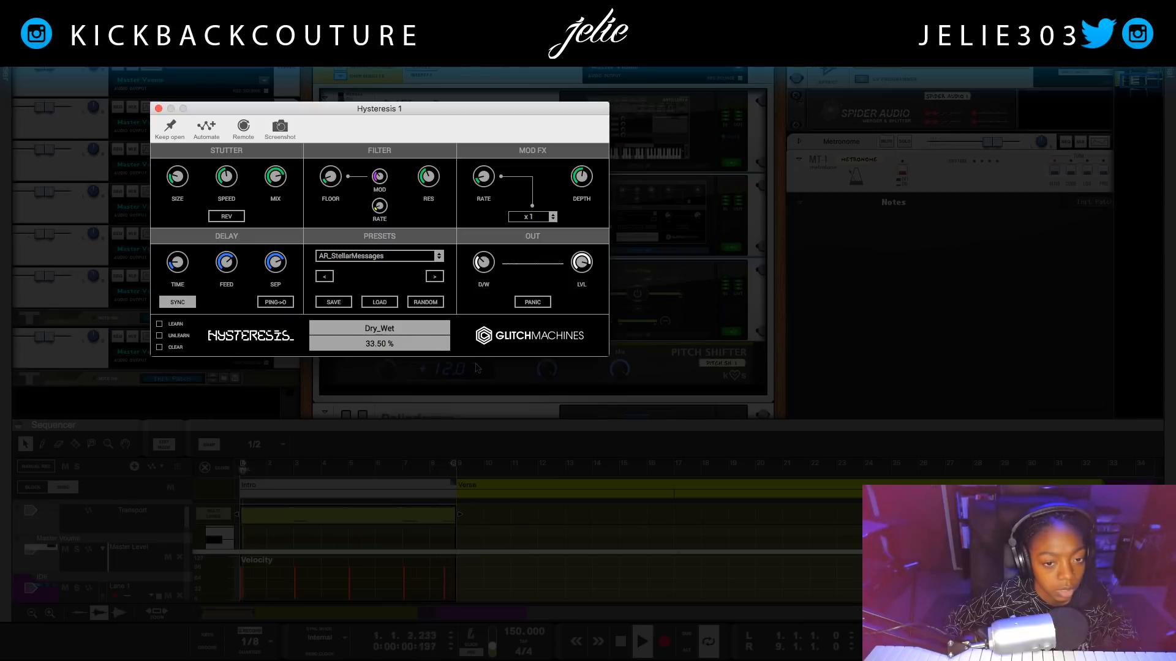
pyautogui.click(158, 108)
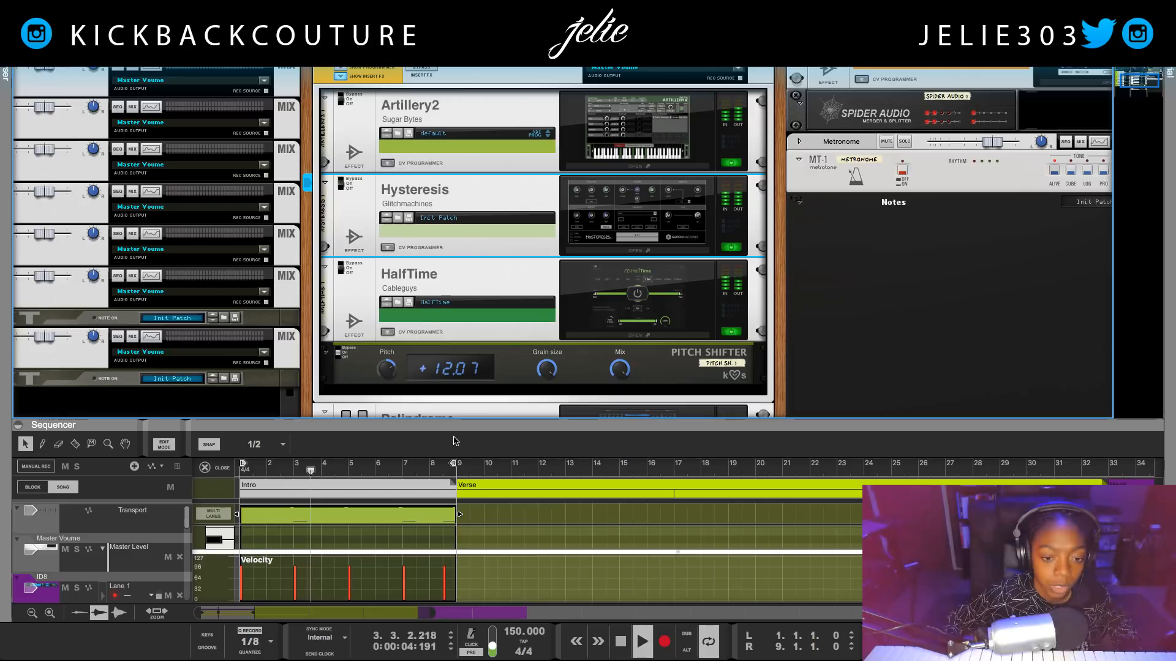
# - Hide the insert effects of the Palindrome 1 channel in the rack
pyautogui.scroll(2, 336, 169)
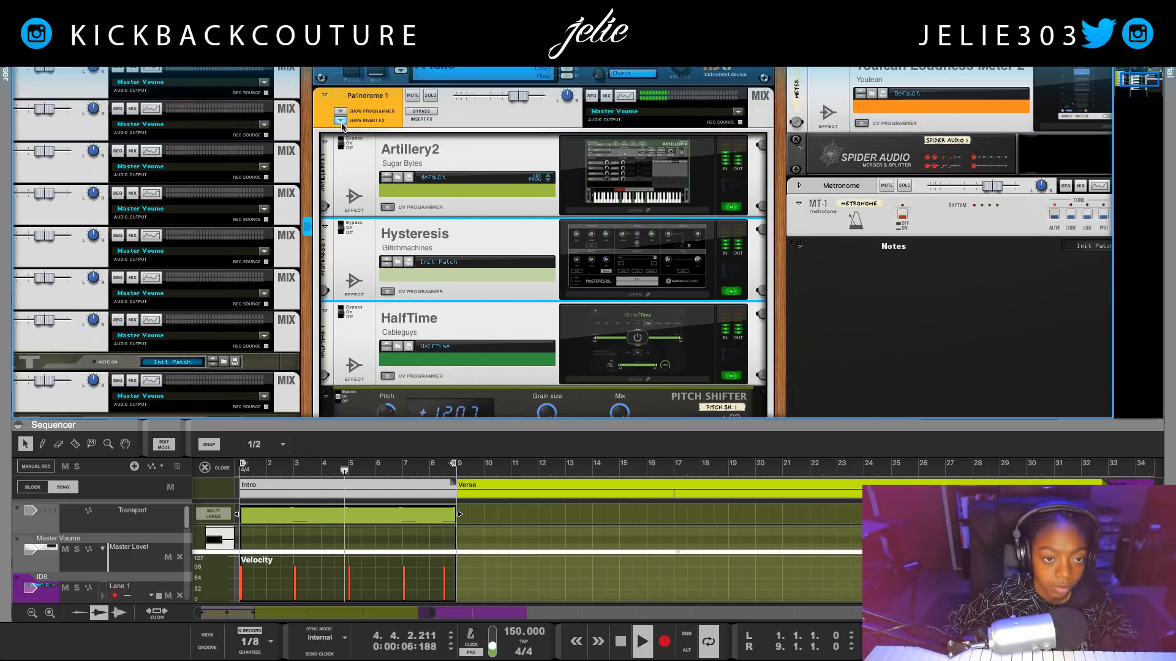
pyautogui.click(340, 120)
pyautogui.scroll(5, 380, 305)
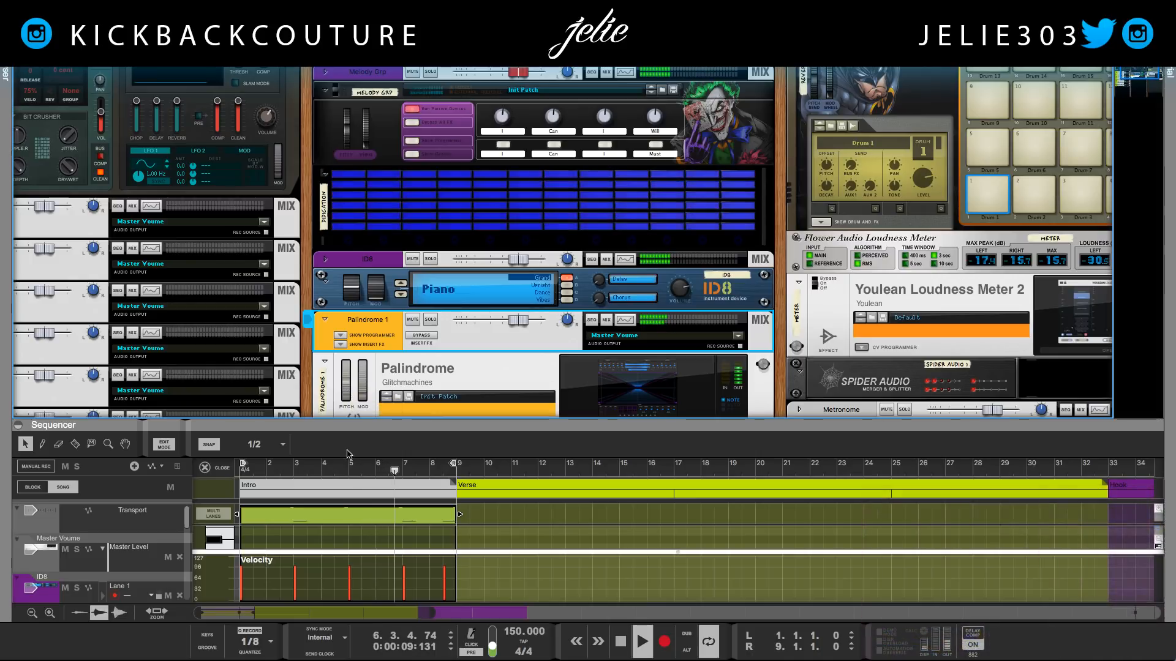
# - Expand the rack over the sequencer area and show the insert effects of the mix channel directly above Umpf Fx
pyautogui.press('F6')
pyautogui.moveTo(297, 538); pyautogui.dragTo(483, 541)
pyautogui.scroll(6, 245, 221)
pyautogui.scroll(4, 212, 199)
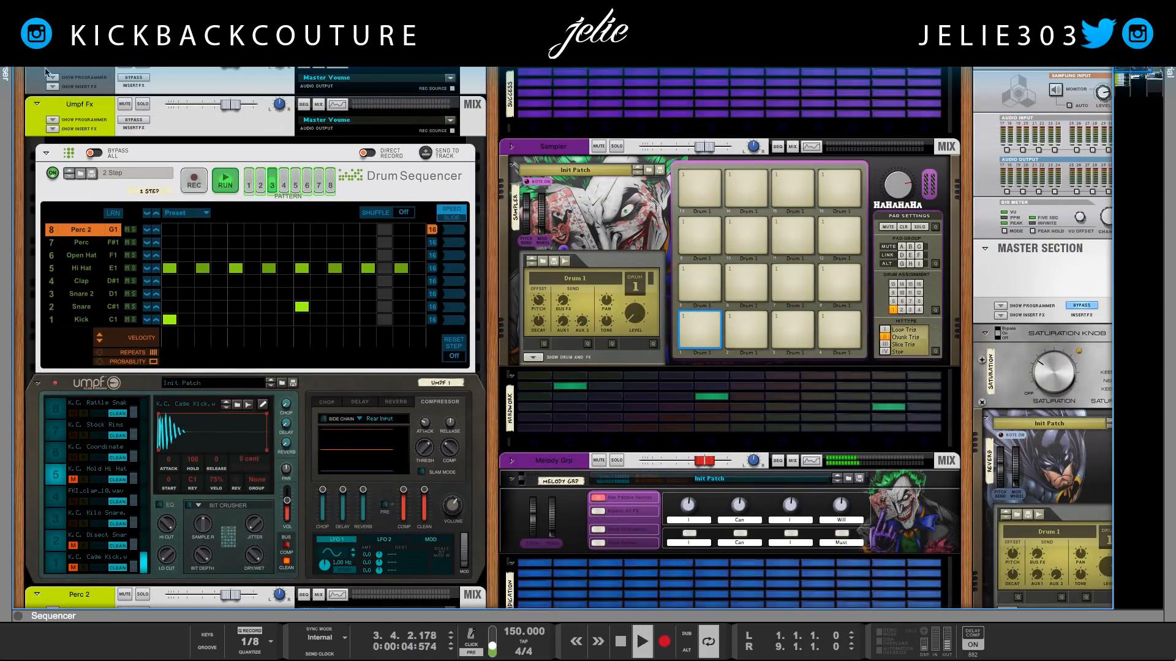
pyautogui.click(51, 87)
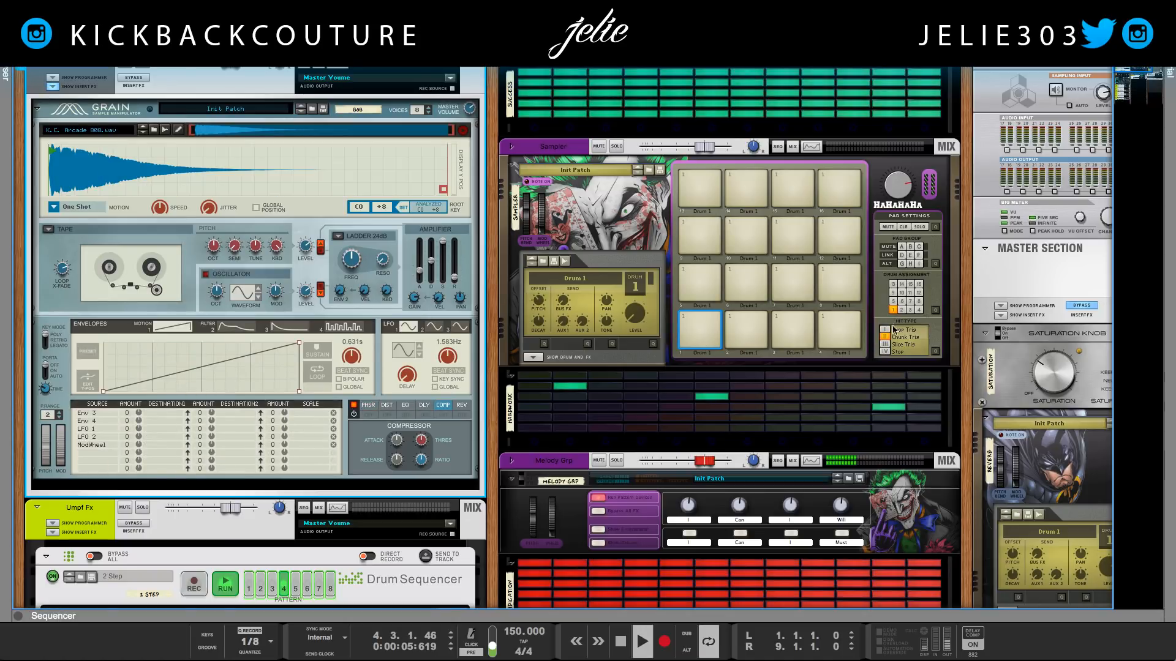